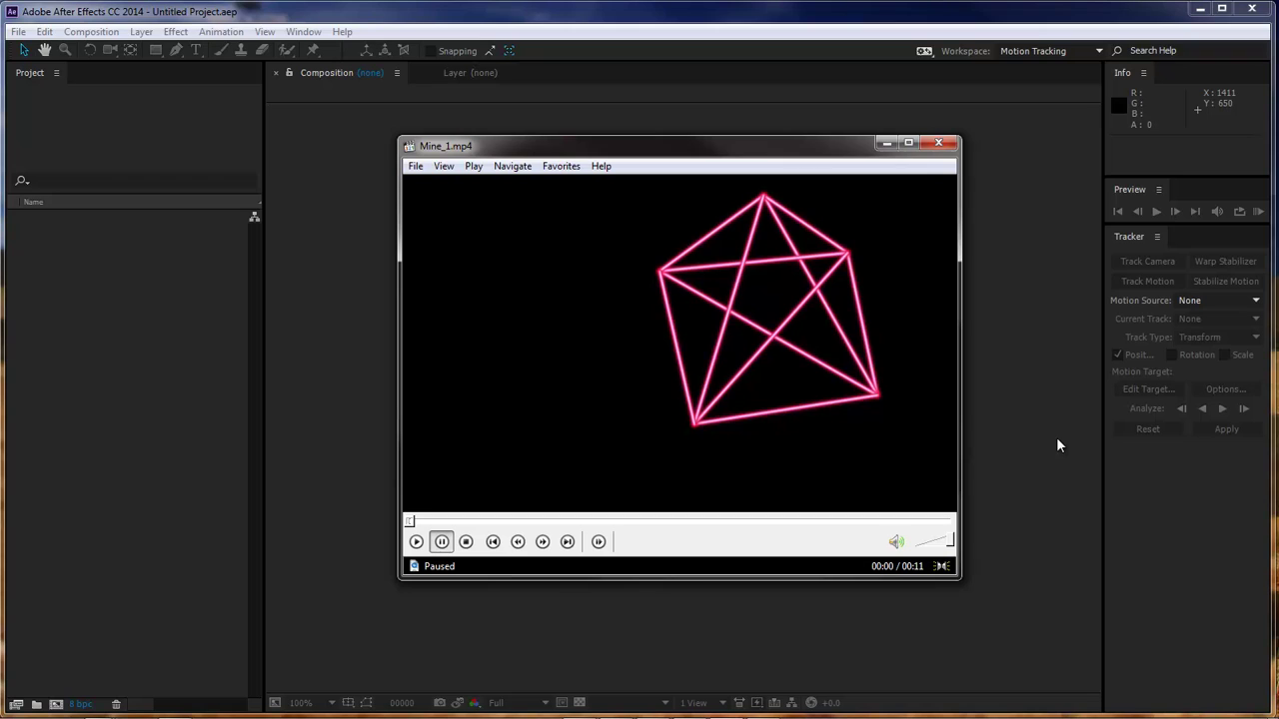
Watch the finished-effect preview video twice, then close the player.
click(417, 541)
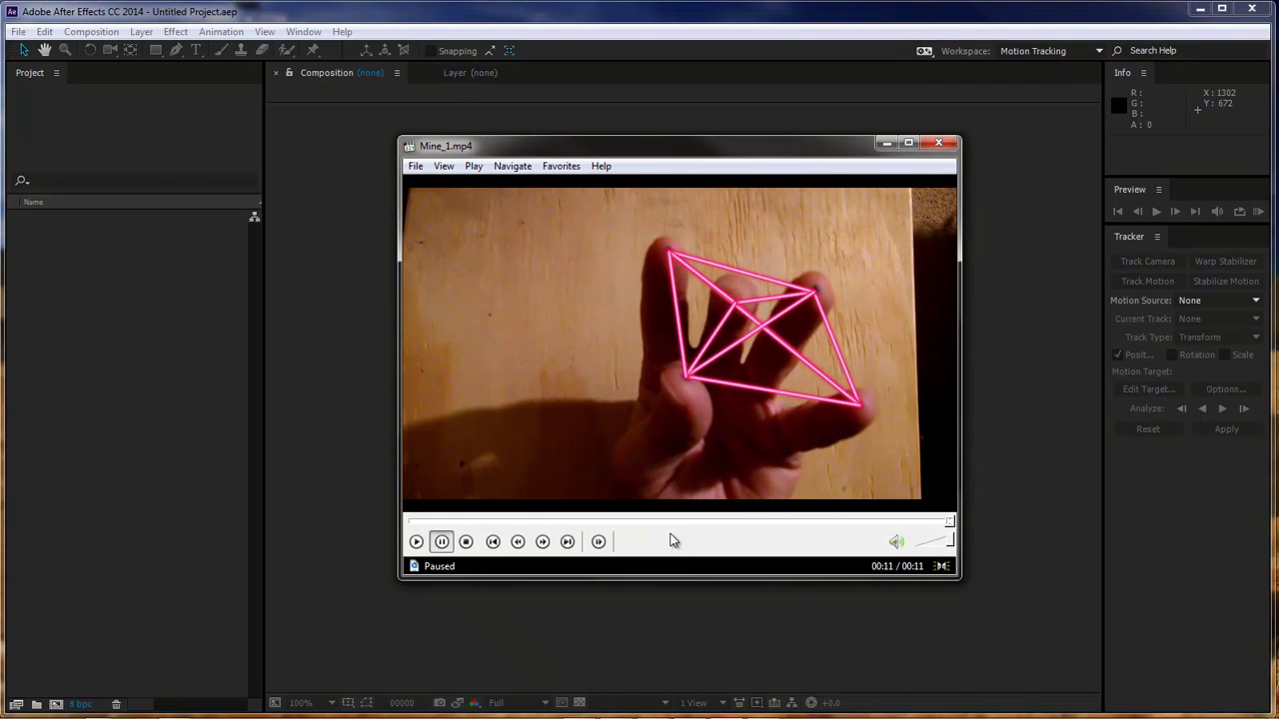
click(417, 542)
click(940, 144)
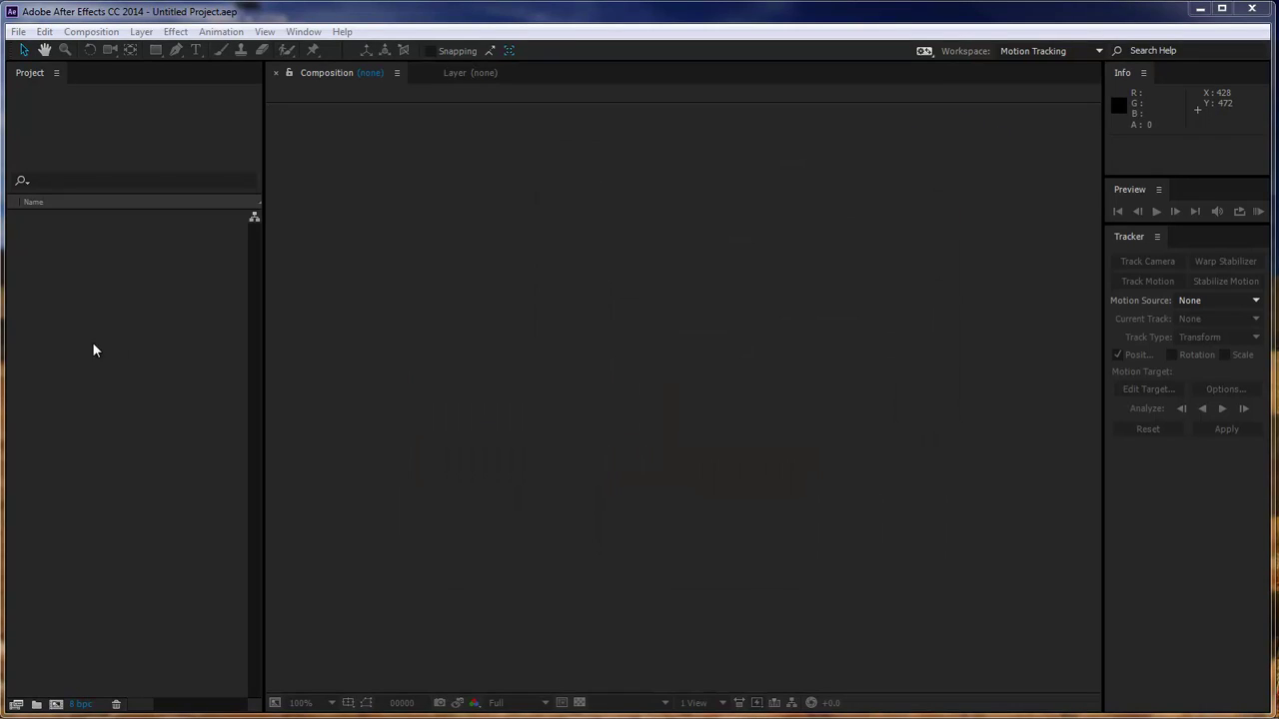
Import Mine.mp4 into the project and build a composition named Mine from it.
right_click(88, 272)
mouse_move(136, 352)
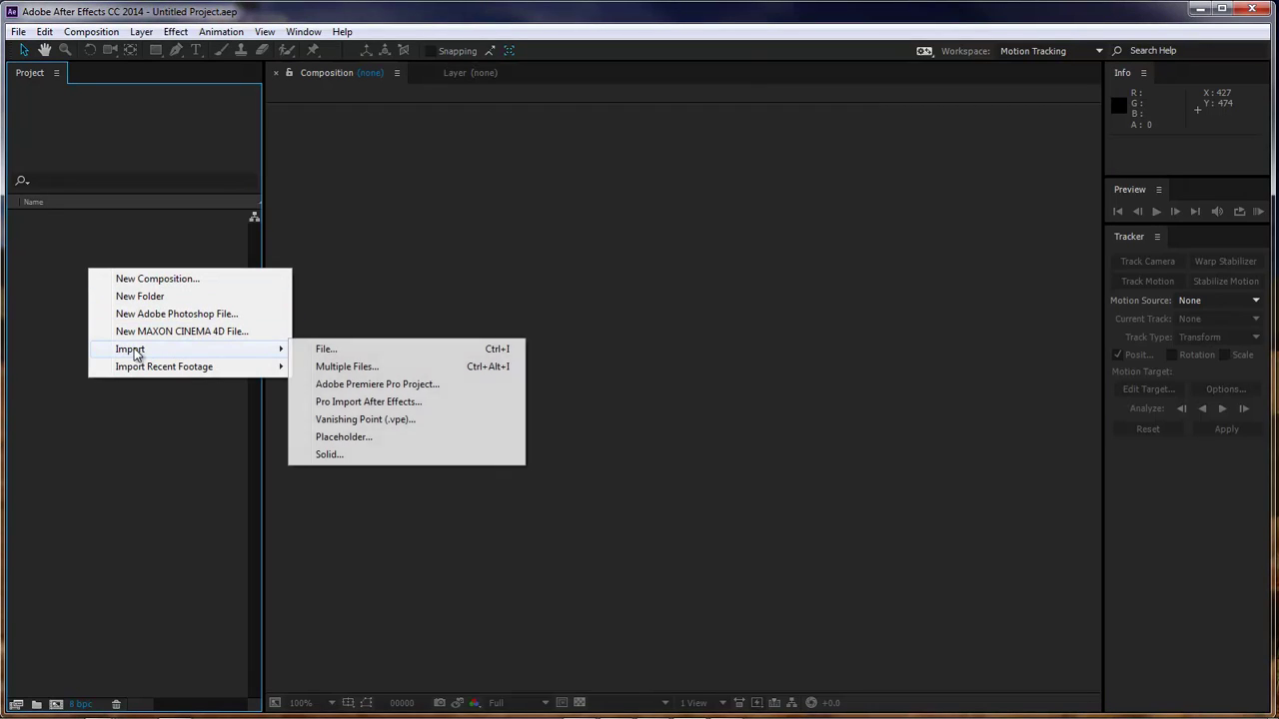
click(368, 350)
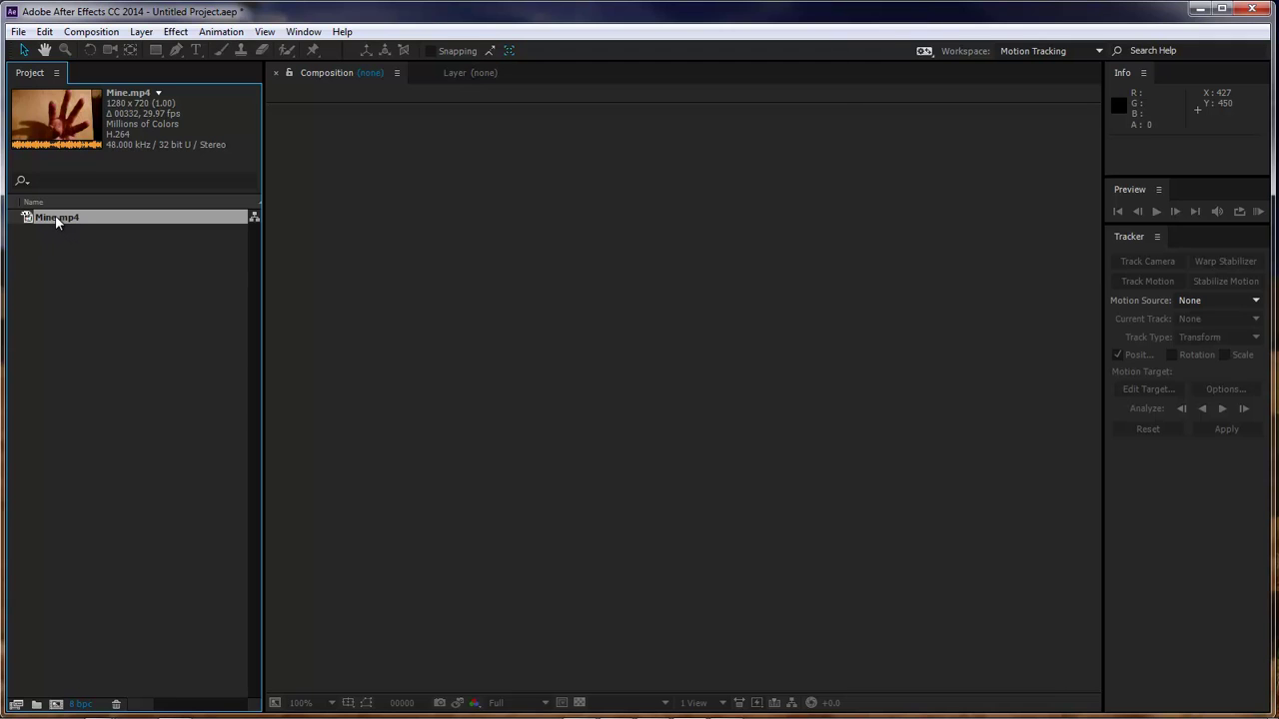
drag(55, 218, 56, 703)
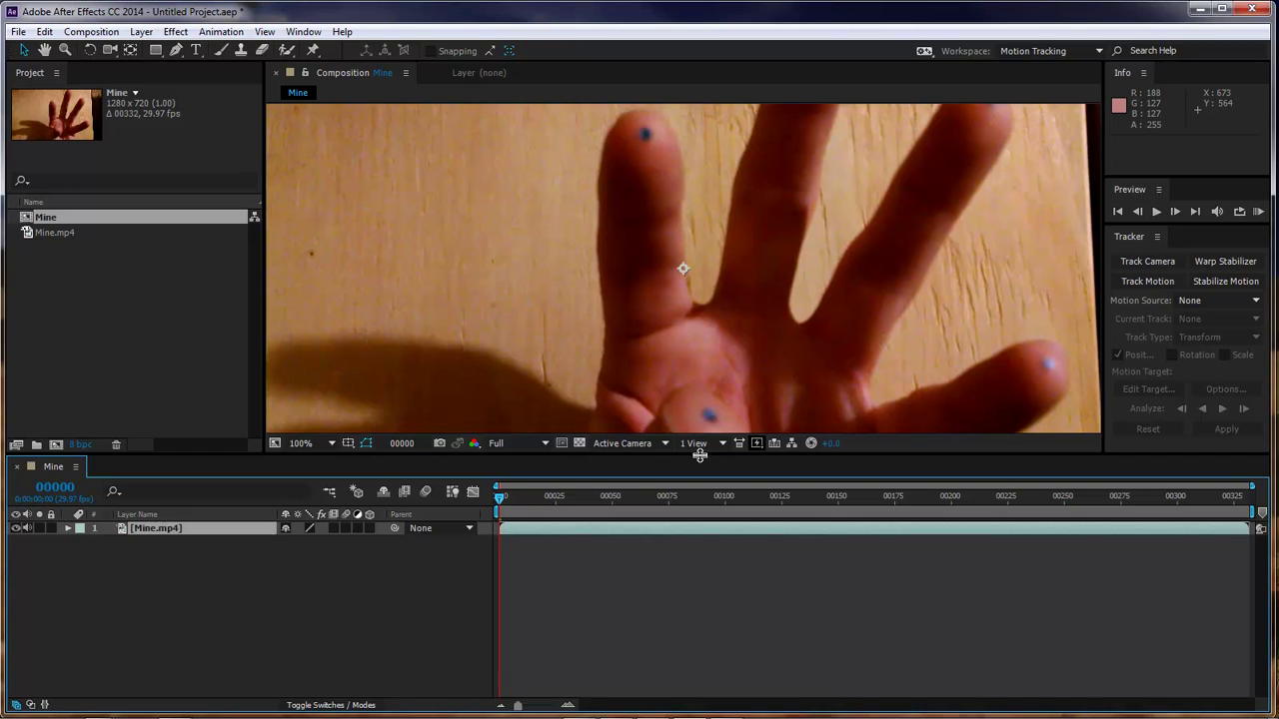
Enlarge the composition viewer, zoom it to 50%, and select the Mine.mp4 layer.
drag(700, 455, 688, 594)
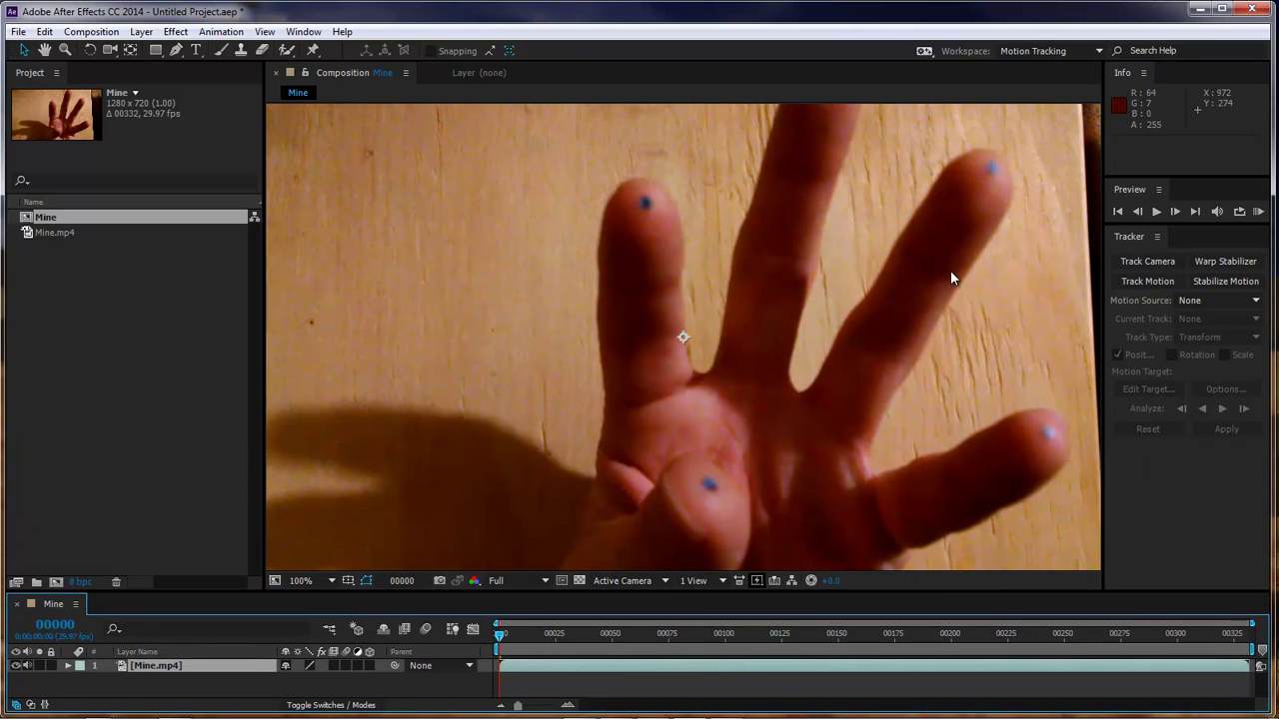
key(comma)
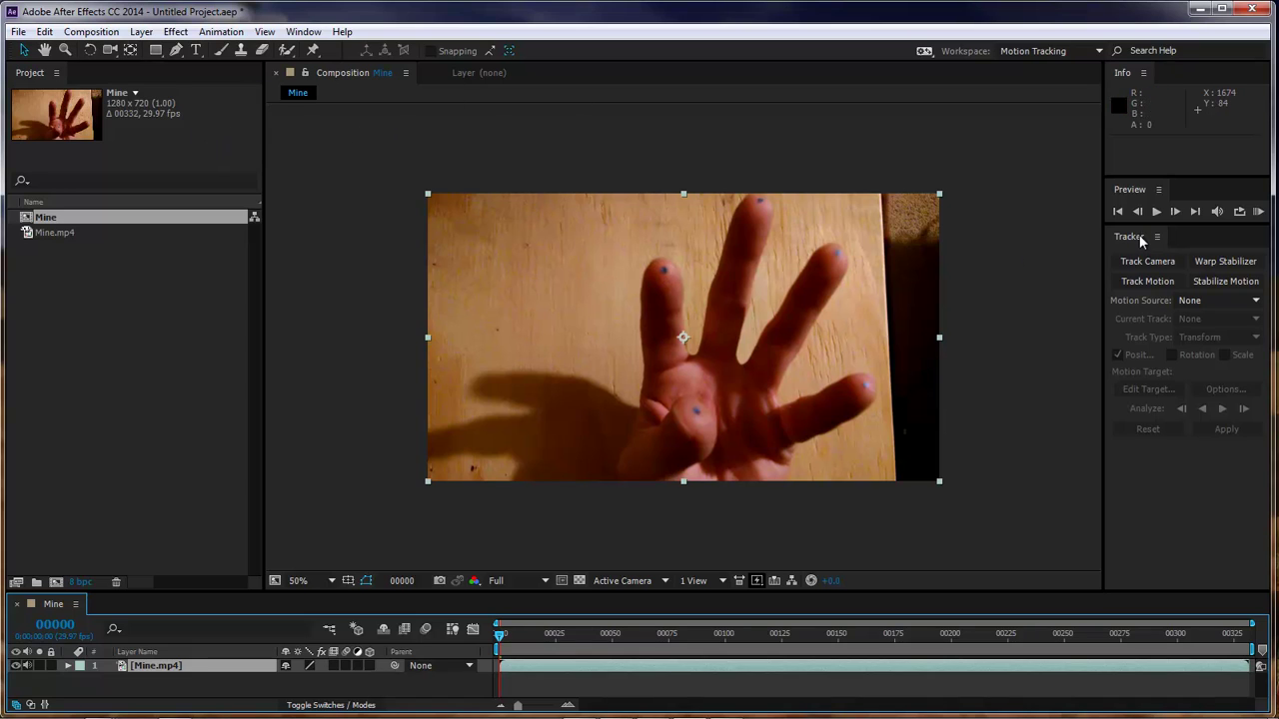
click(303, 31)
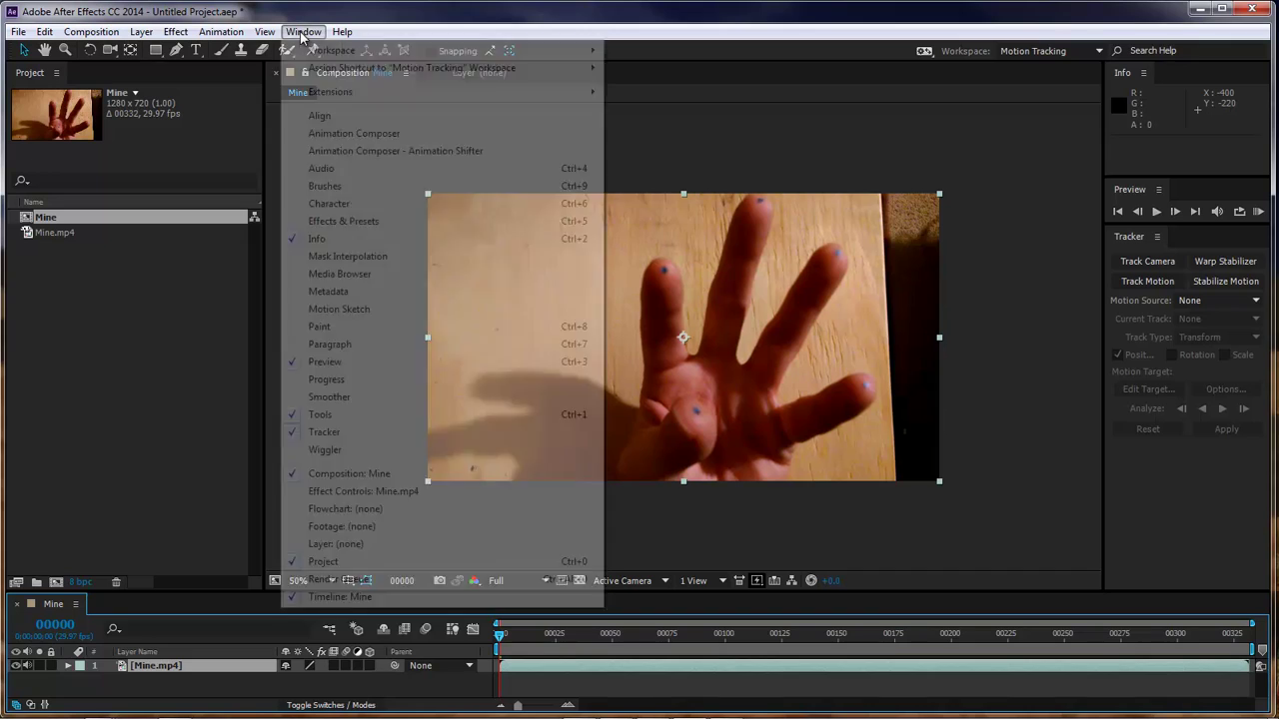
click(943, 188)
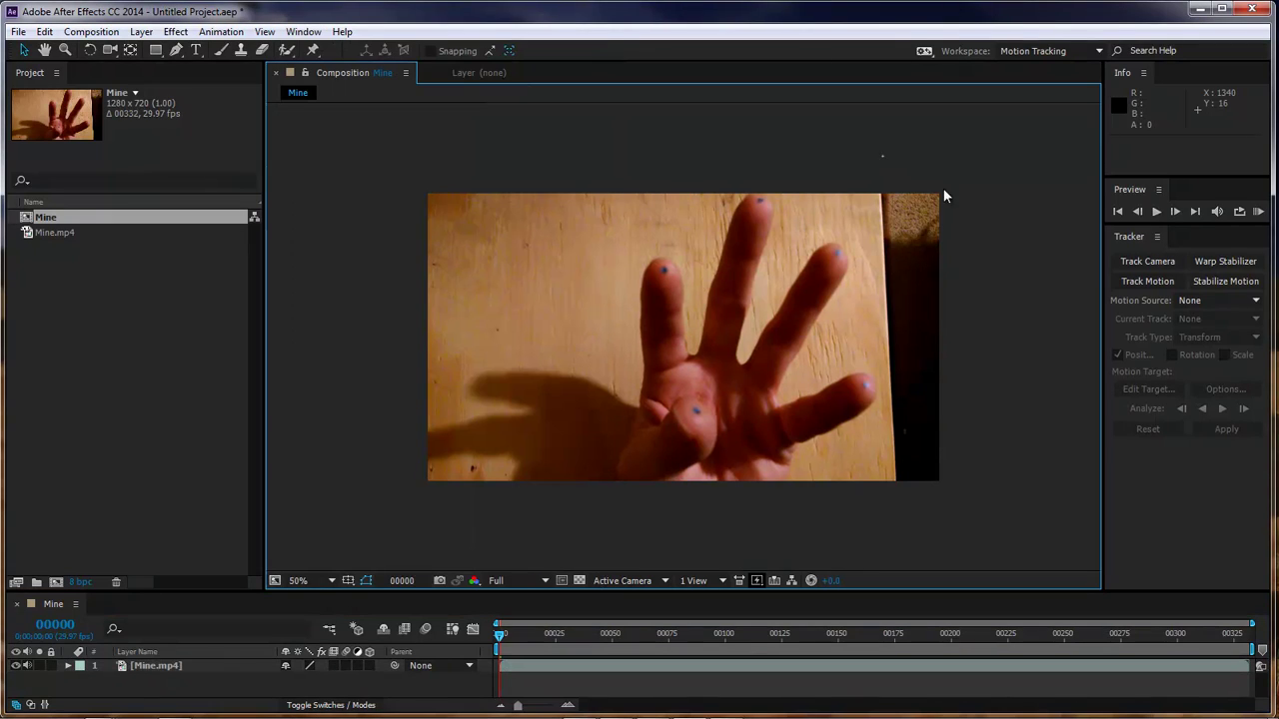
click(150, 667)
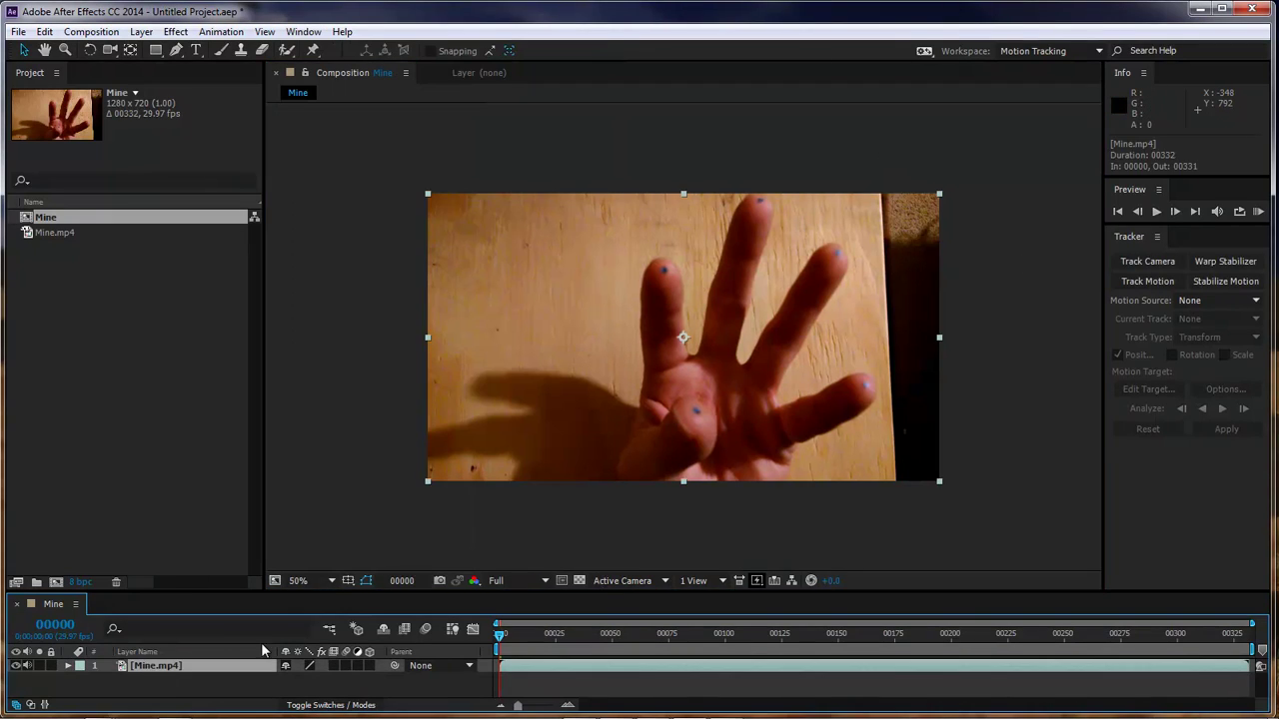
Start a motion track on Mine.mp4 and place Track Point 1 on the thumb's blue dot.
click(1141, 281)
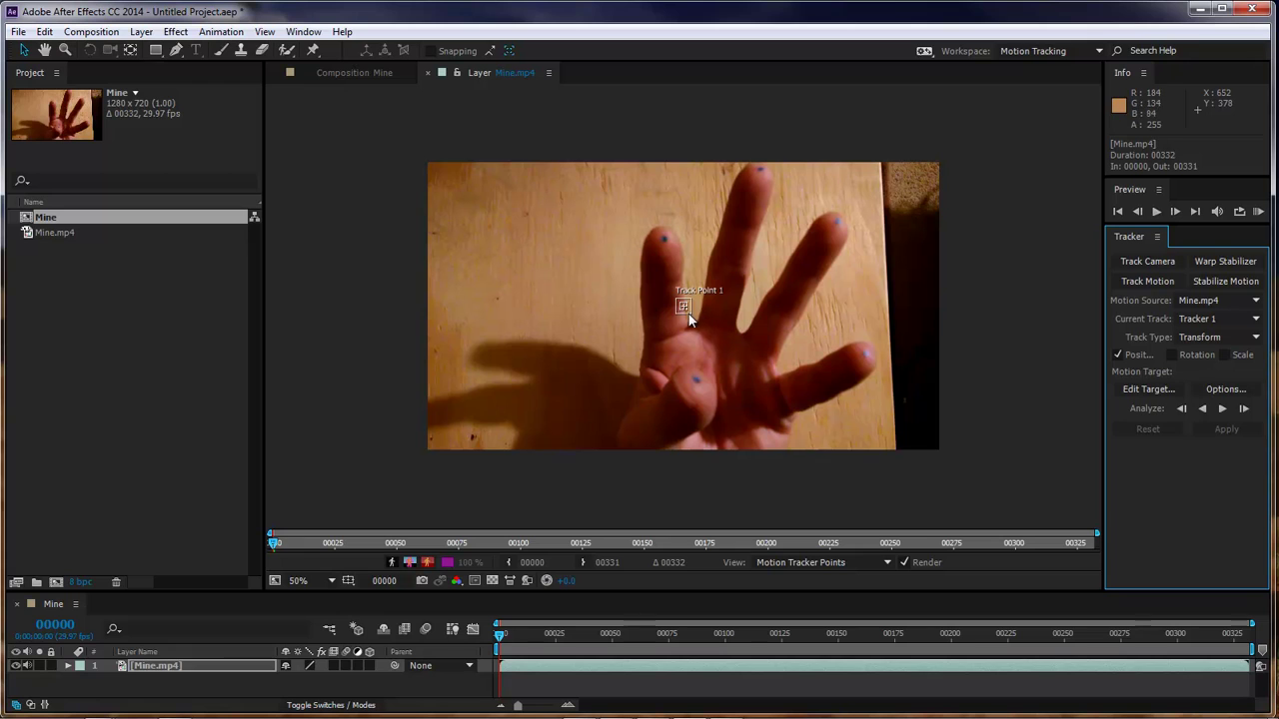
key(comma)
key(slash)
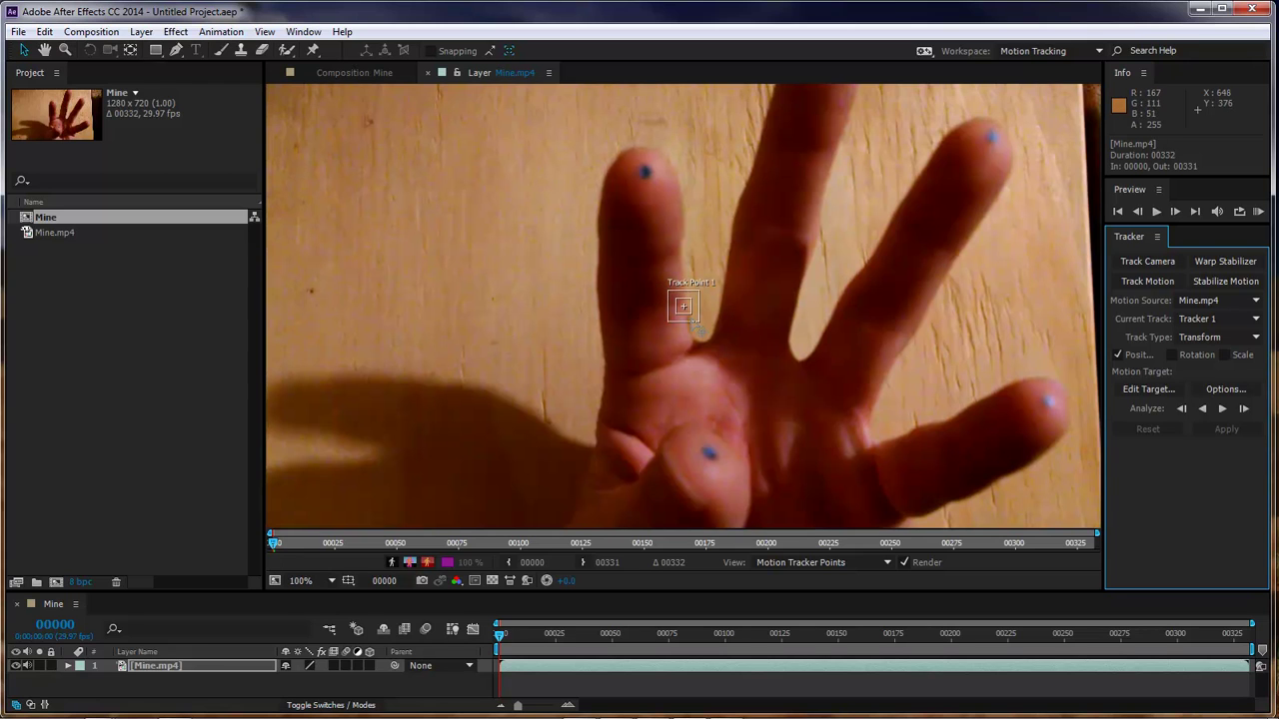
key(comma)
key(period)
key(period)
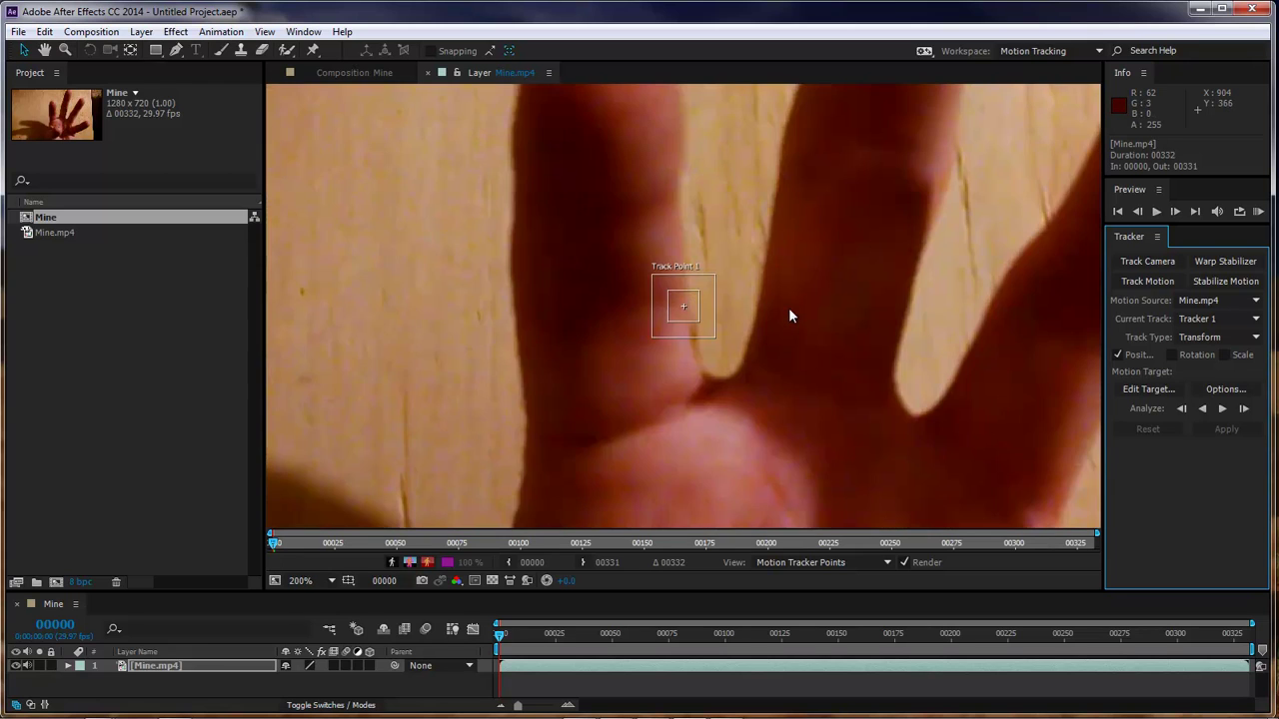
key(comma)
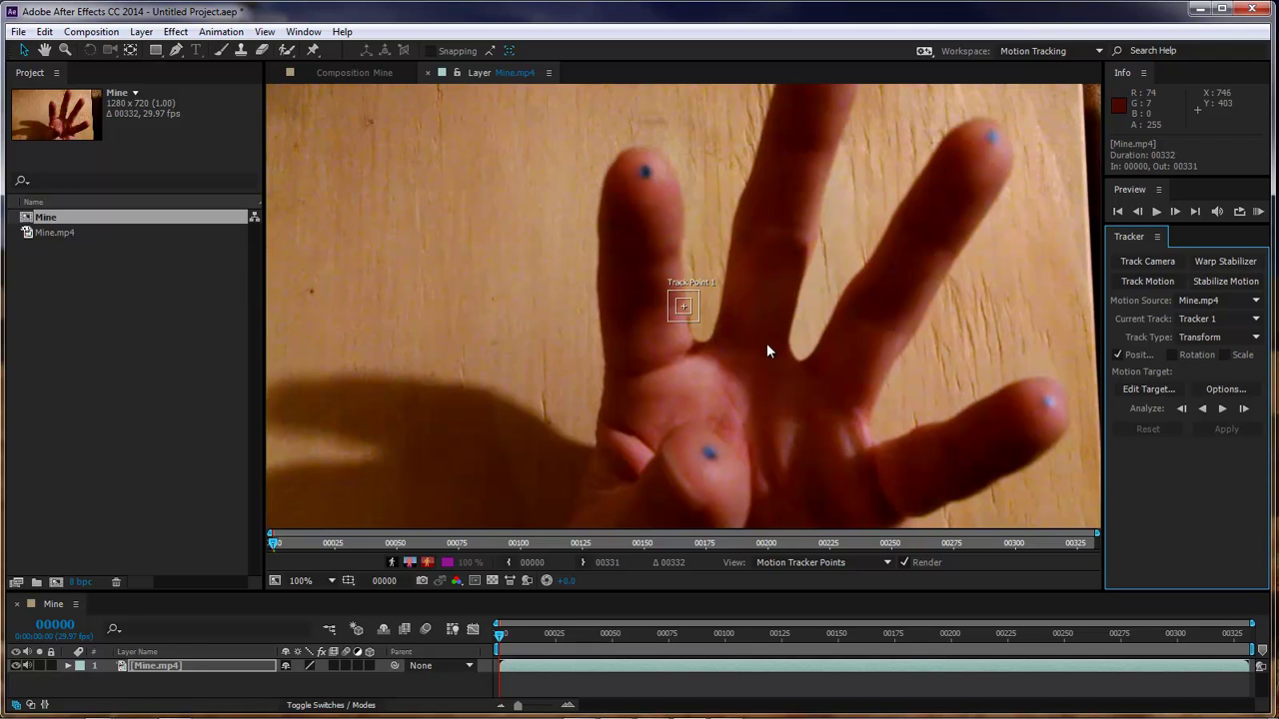
key(h)
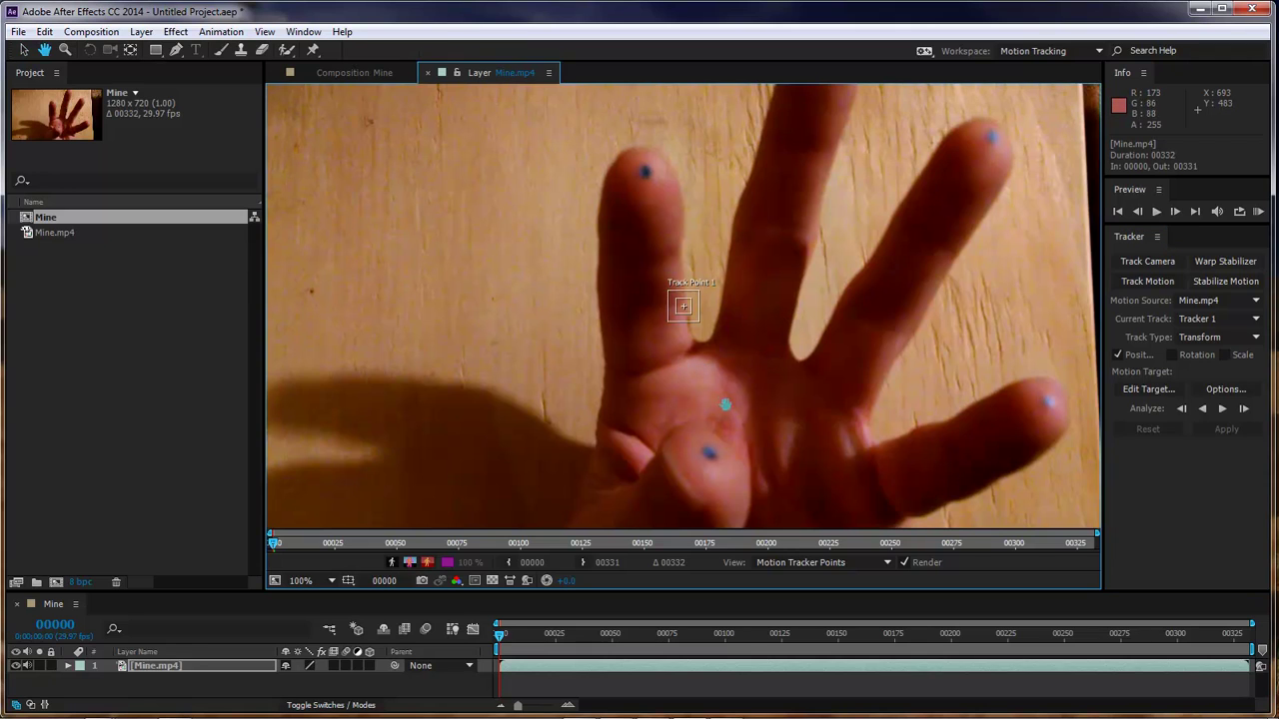
drag(725, 404, 689, 306)
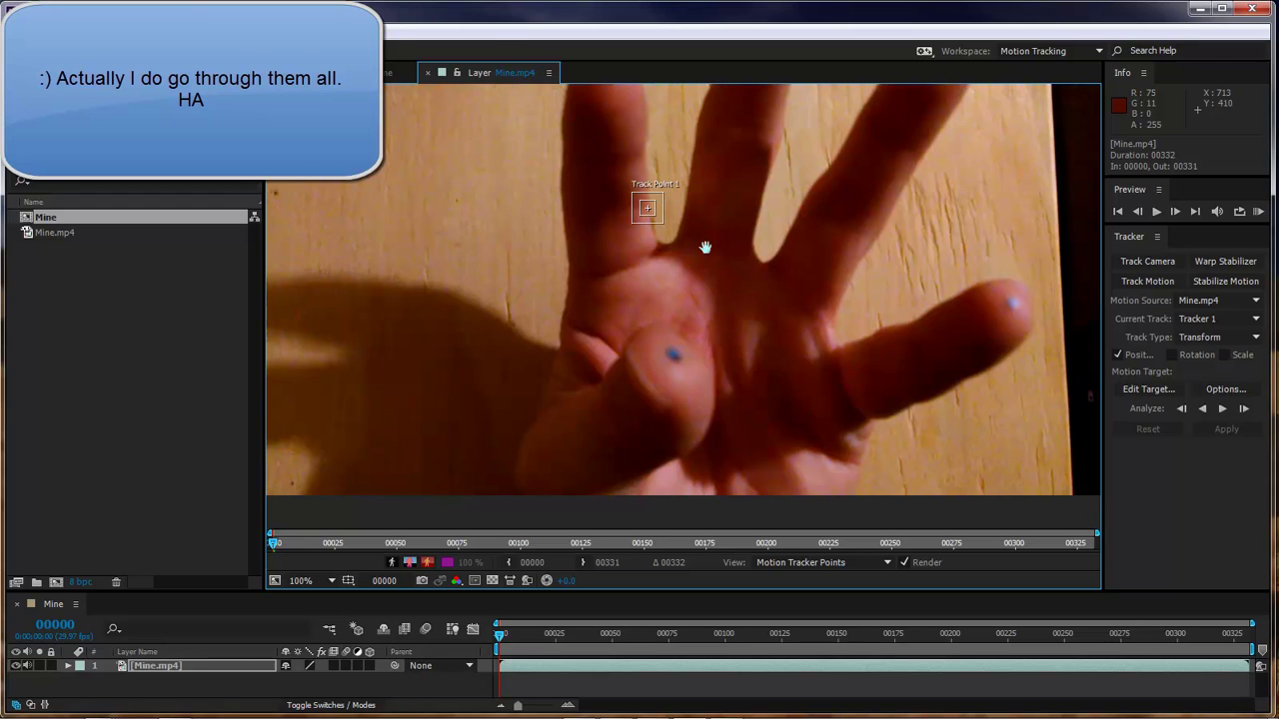
drag(666, 222, 688, 368)
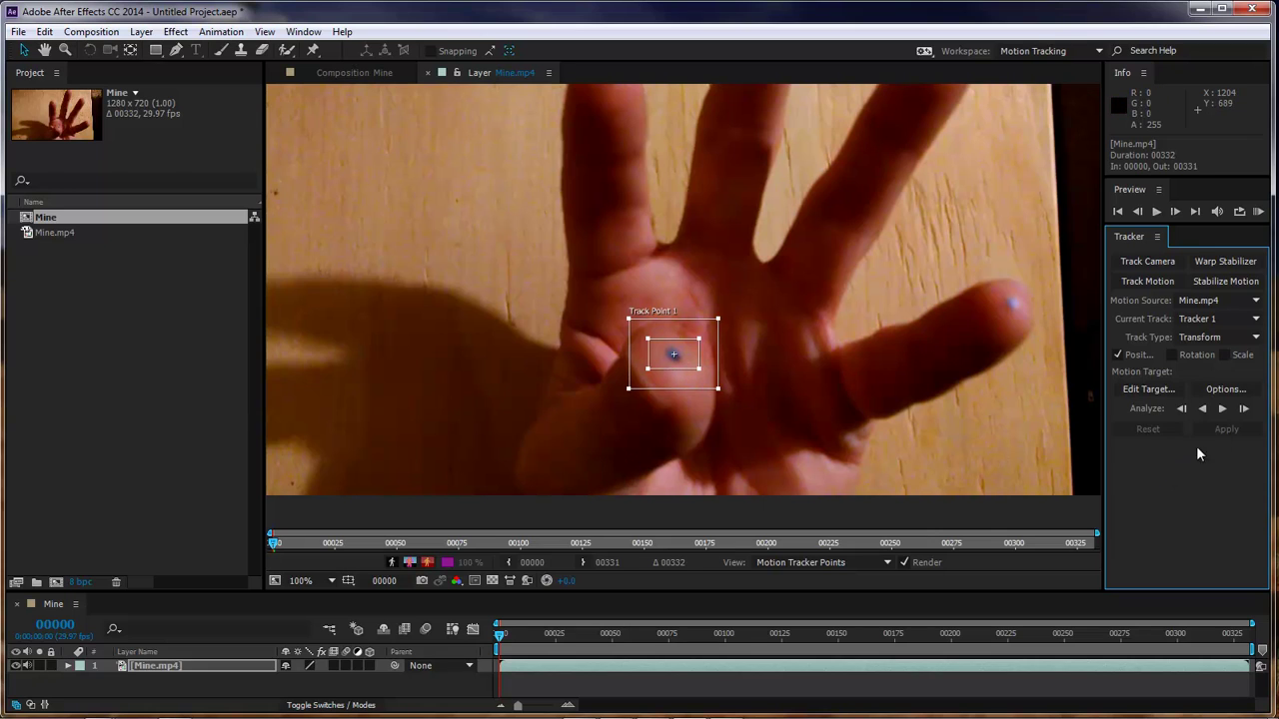
Analyze Track Point 1 forward, undoing the drifted part back to frame 00082.
click(1224, 412)
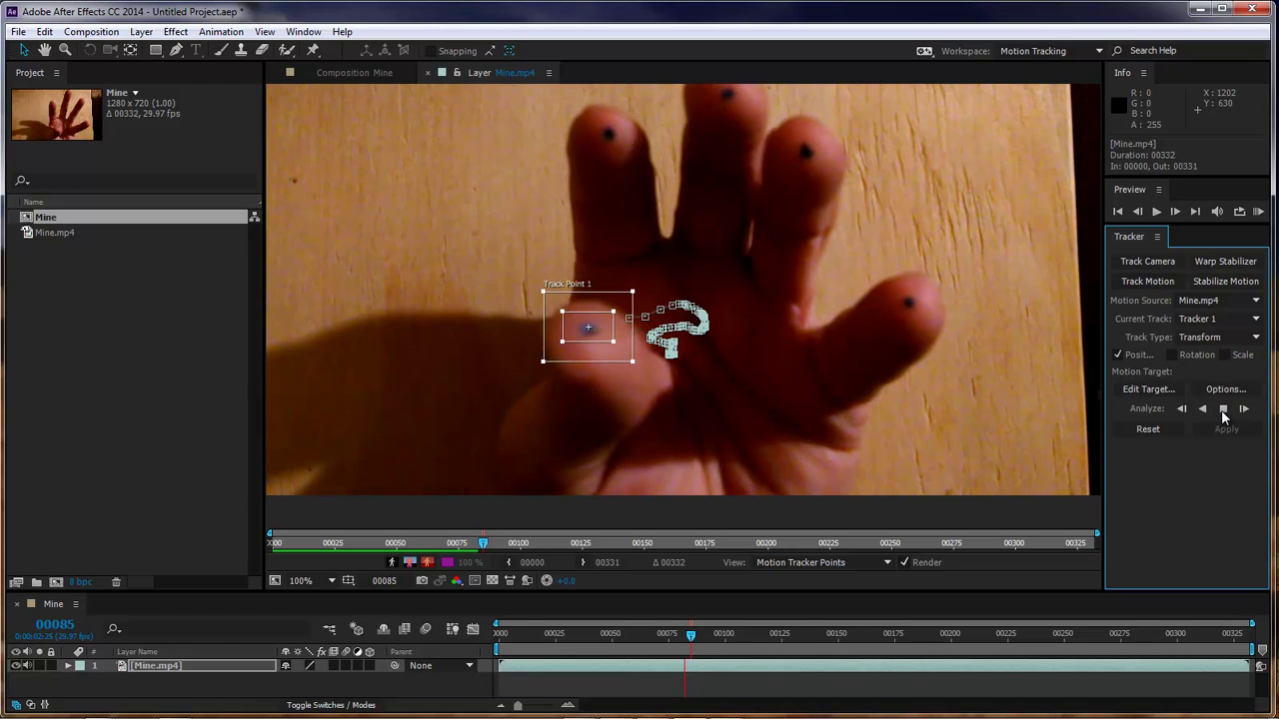
click(1224, 411)
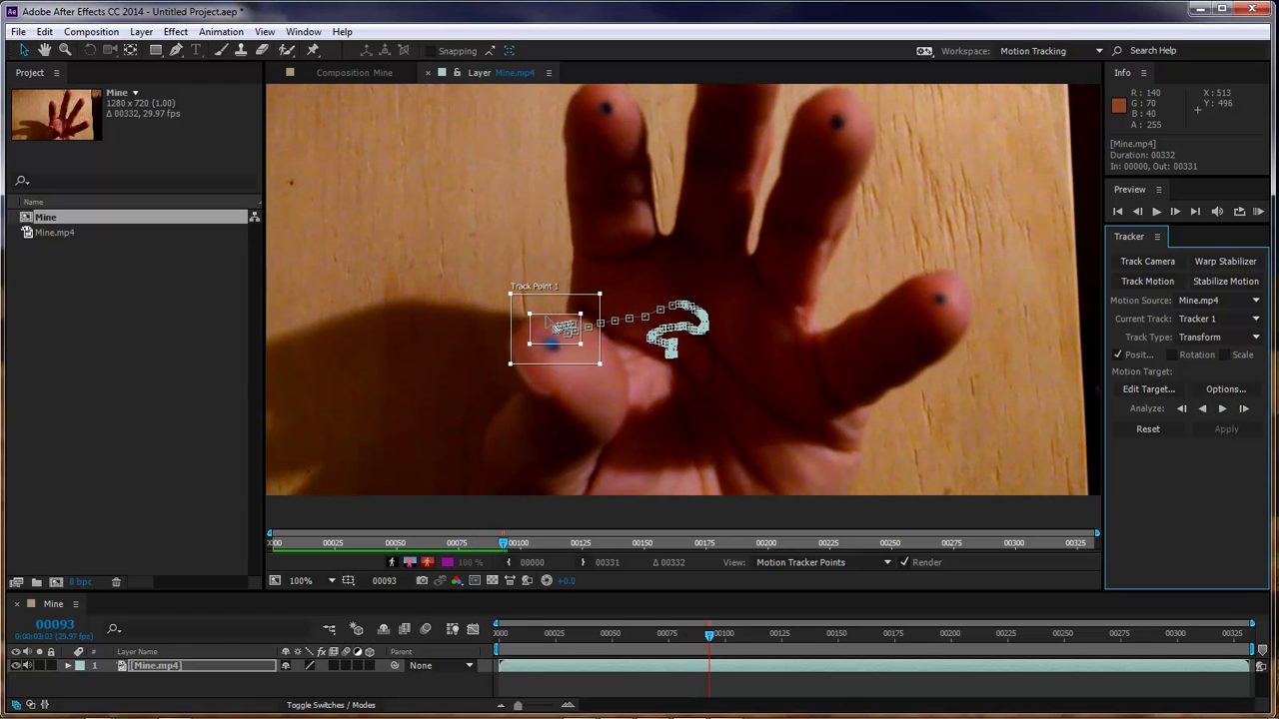
key(ctrl+z)
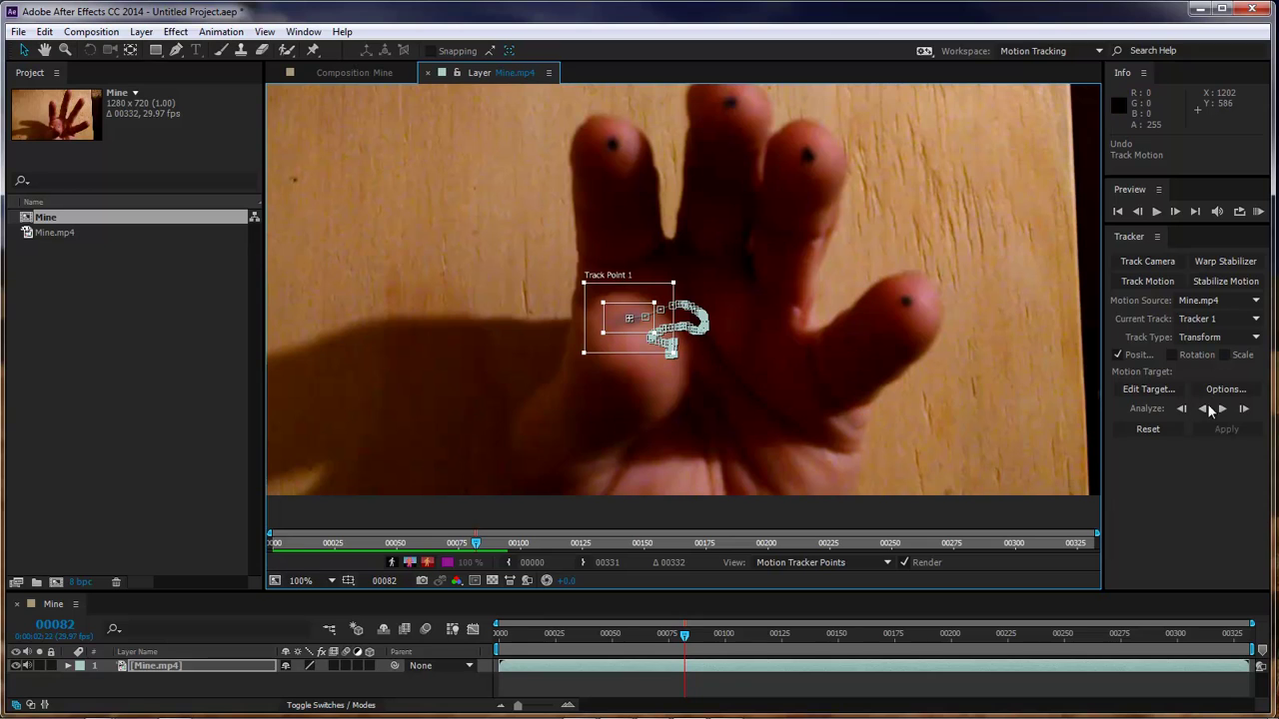
click(1223, 411)
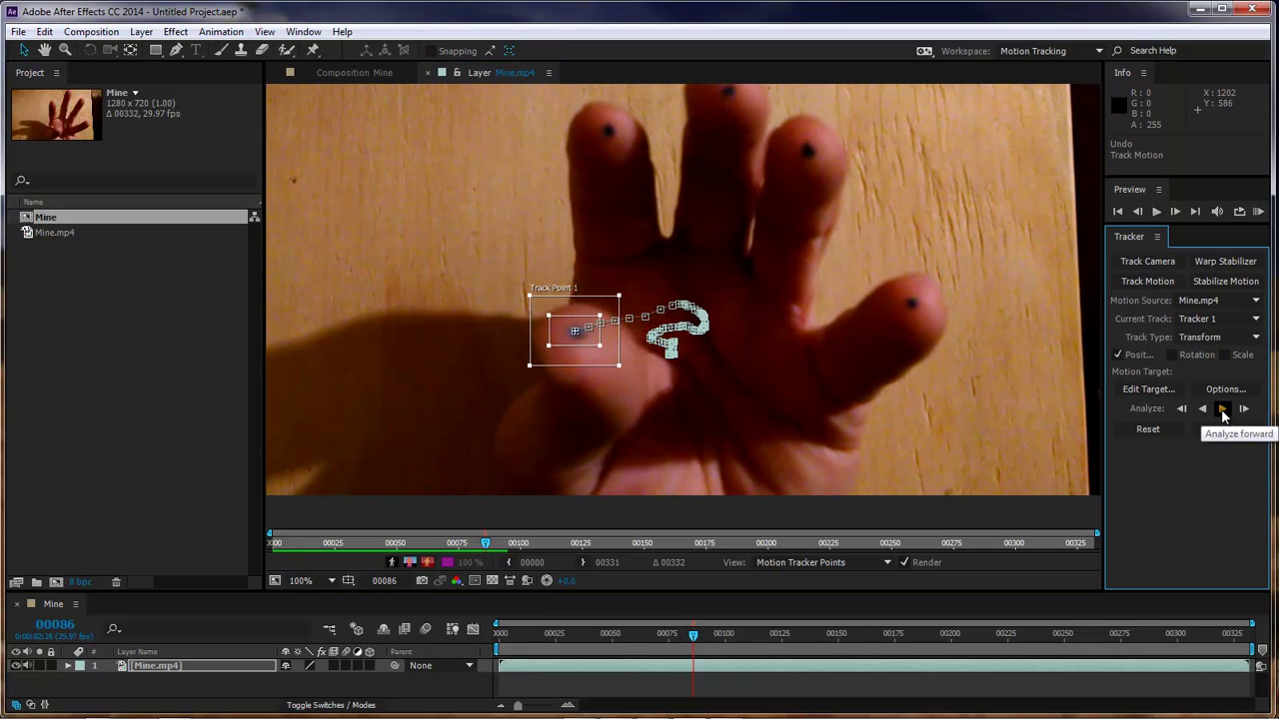
Track frame by frame, then analyze continuously and stop at frame 00148.
click(1243, 411)
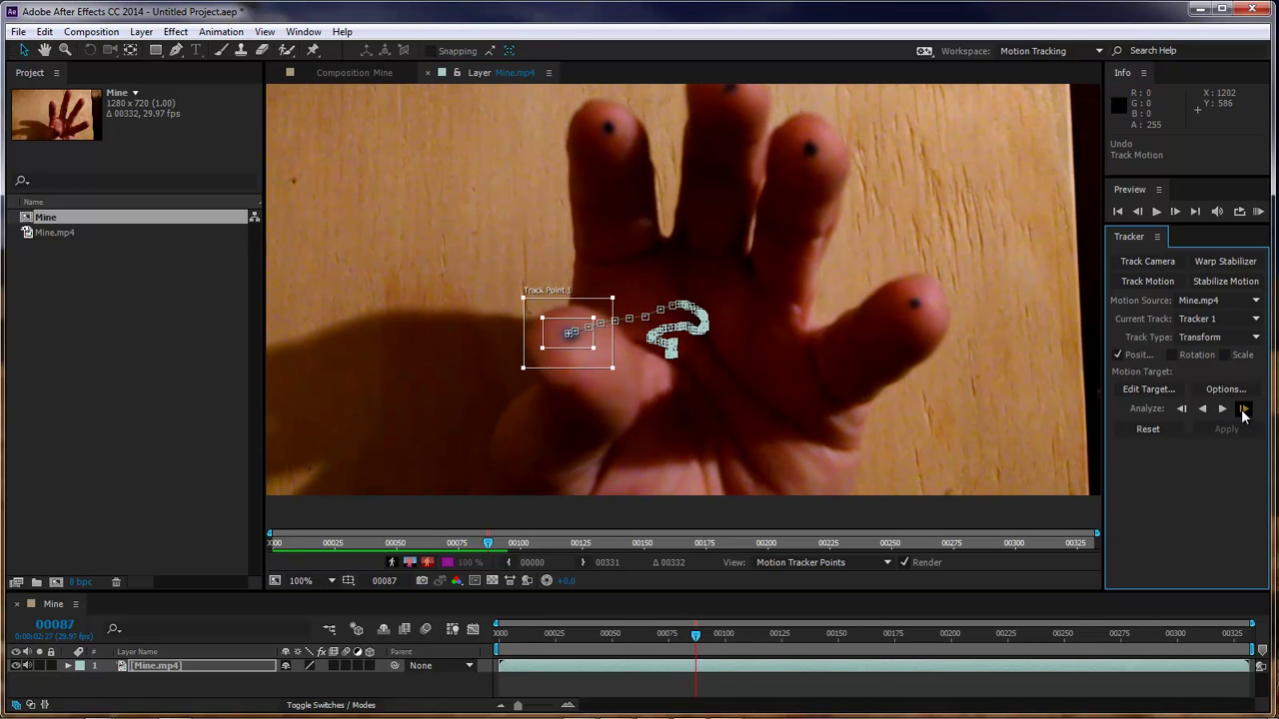
click(1244, 410)
click(1243, 411)
click(1243, 411)
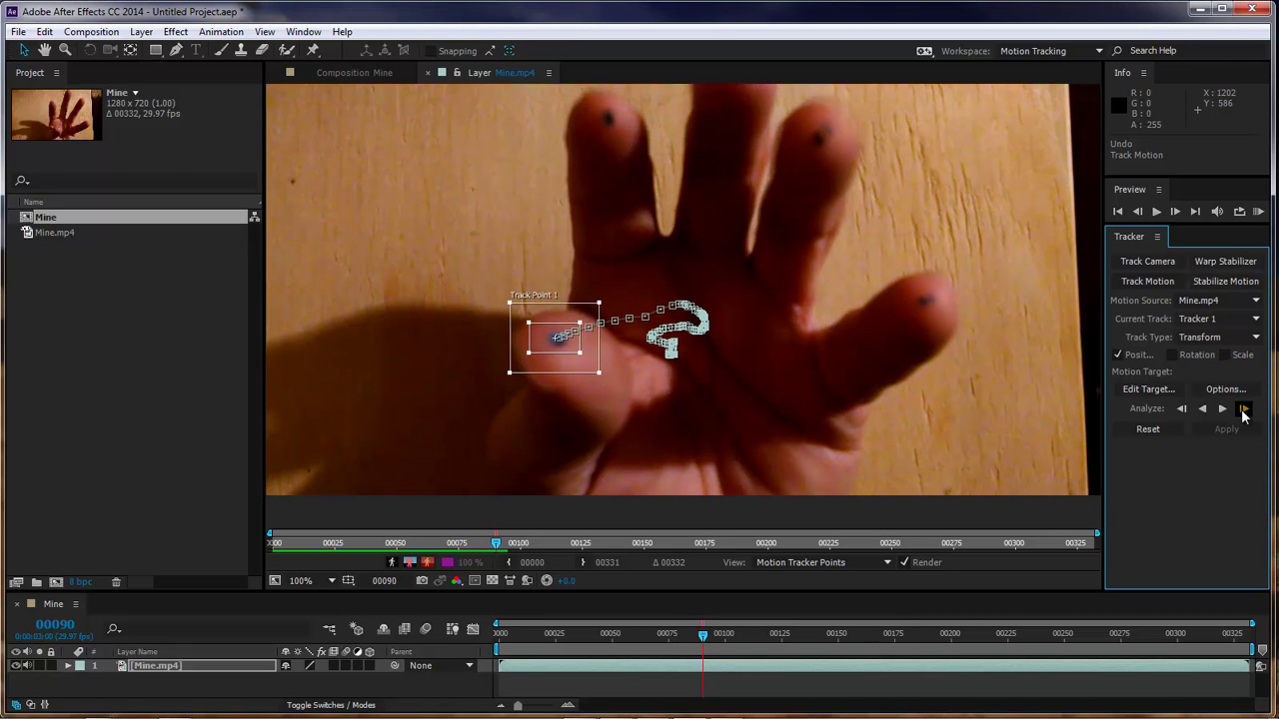
click(1243, 411)
click(1244, 411)
click(1244, 411)
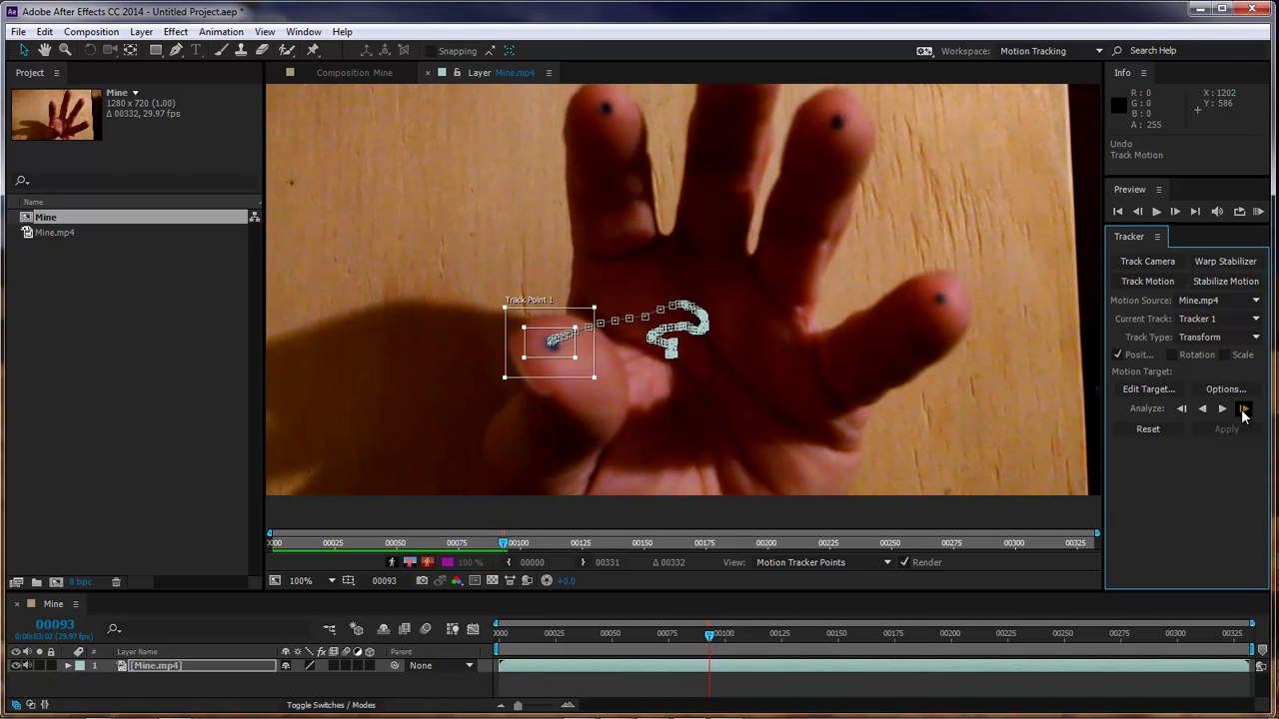
click(1243, 411)
click(1243, 410)
click(1243, 411)
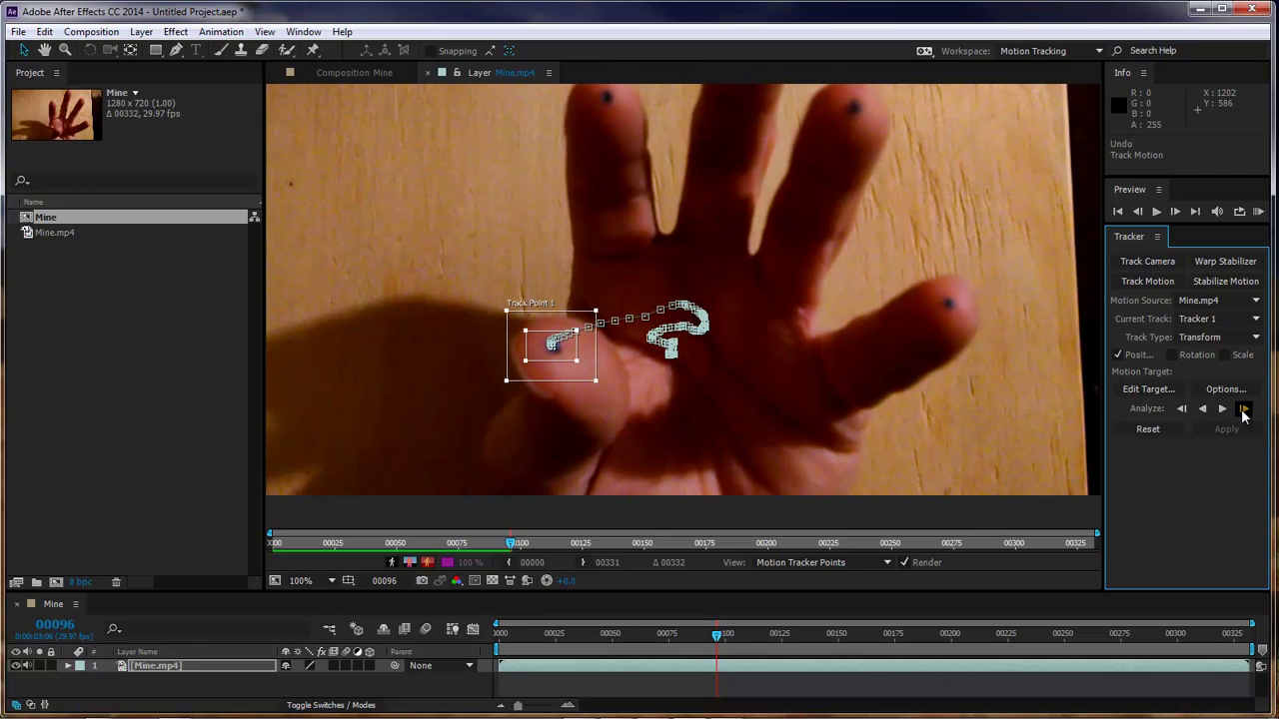
click(1243, 411)
click(1243, 411)
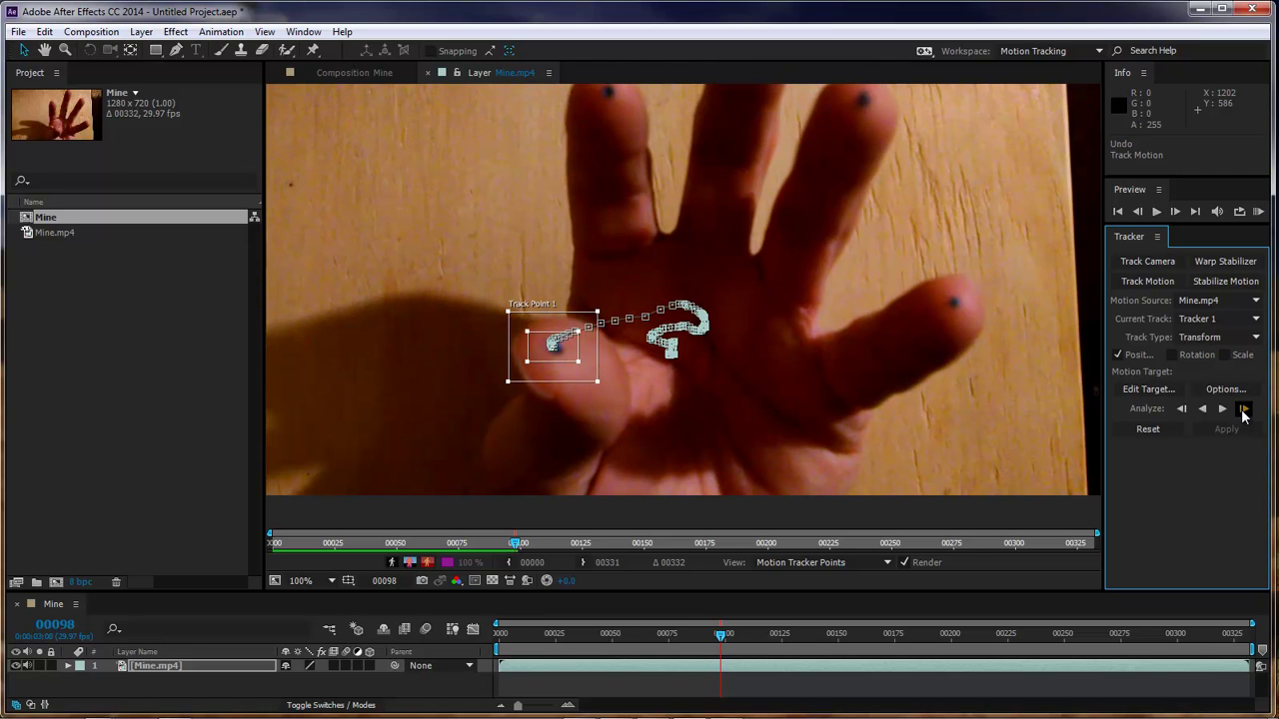
click(1243, 411)
click(1243, 411)
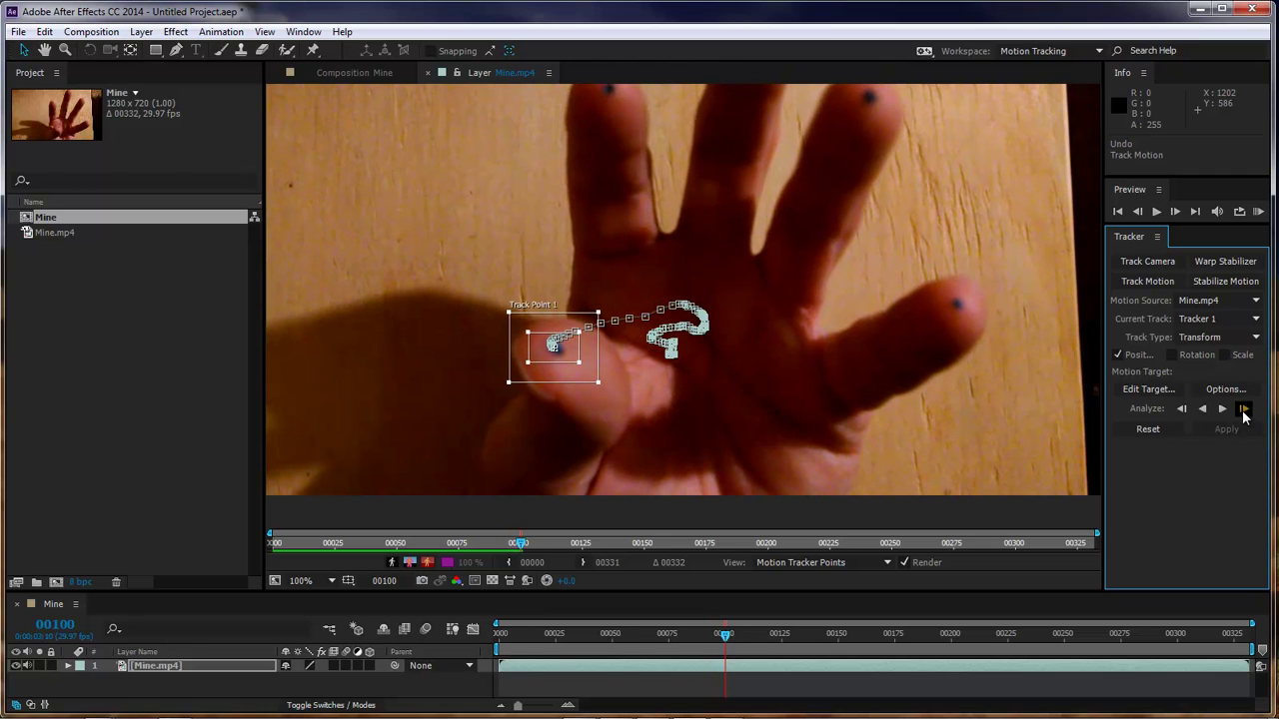
click(1243, 410)
click(1243, 410)
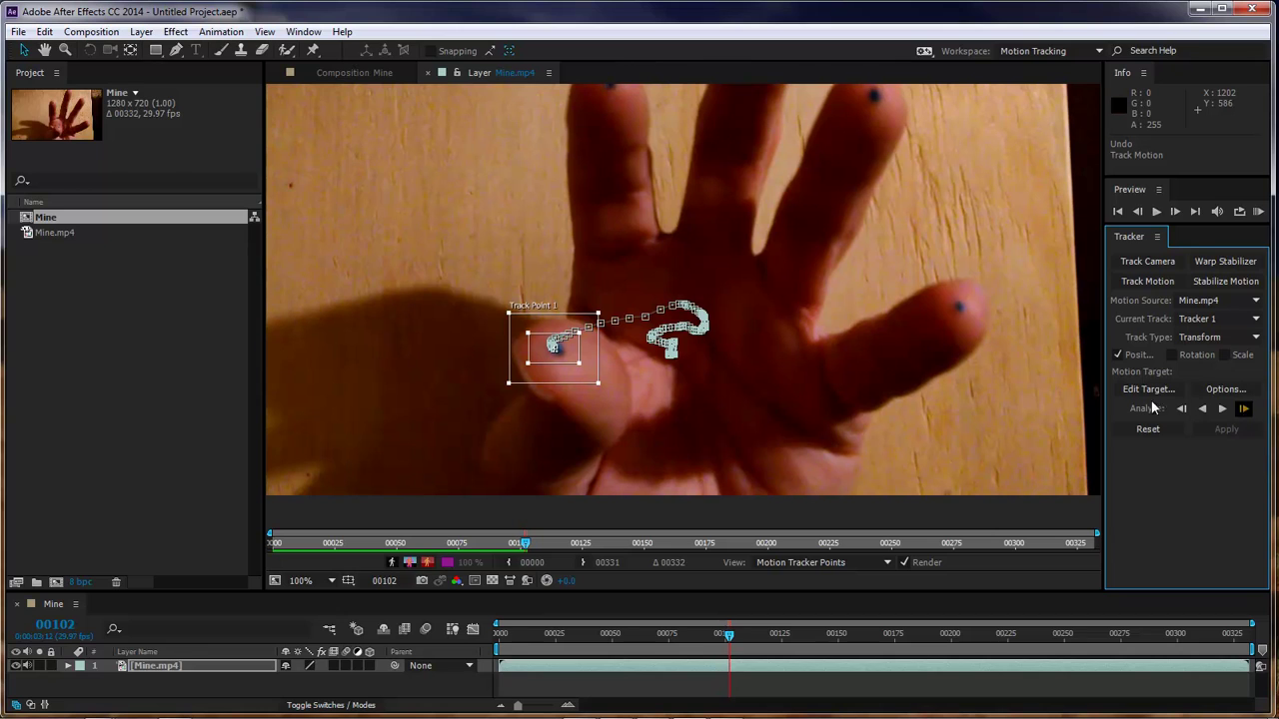
click(1221, 411)
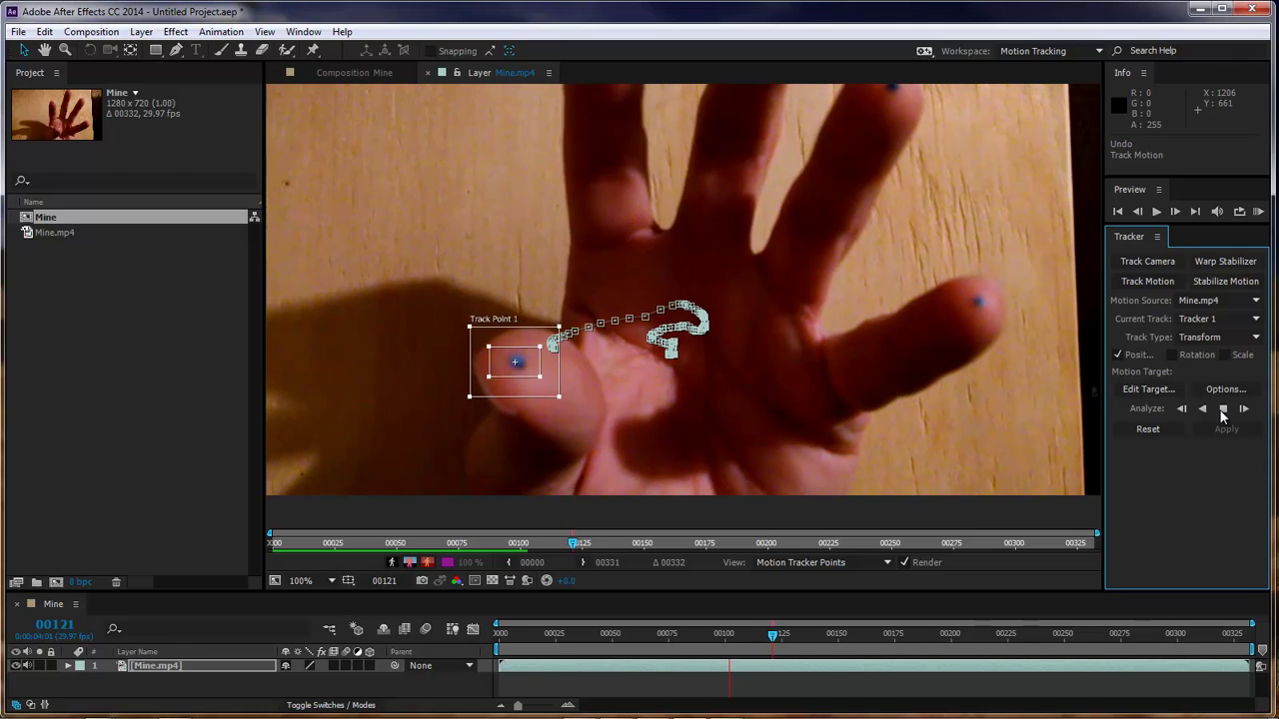
click(1223, 412)
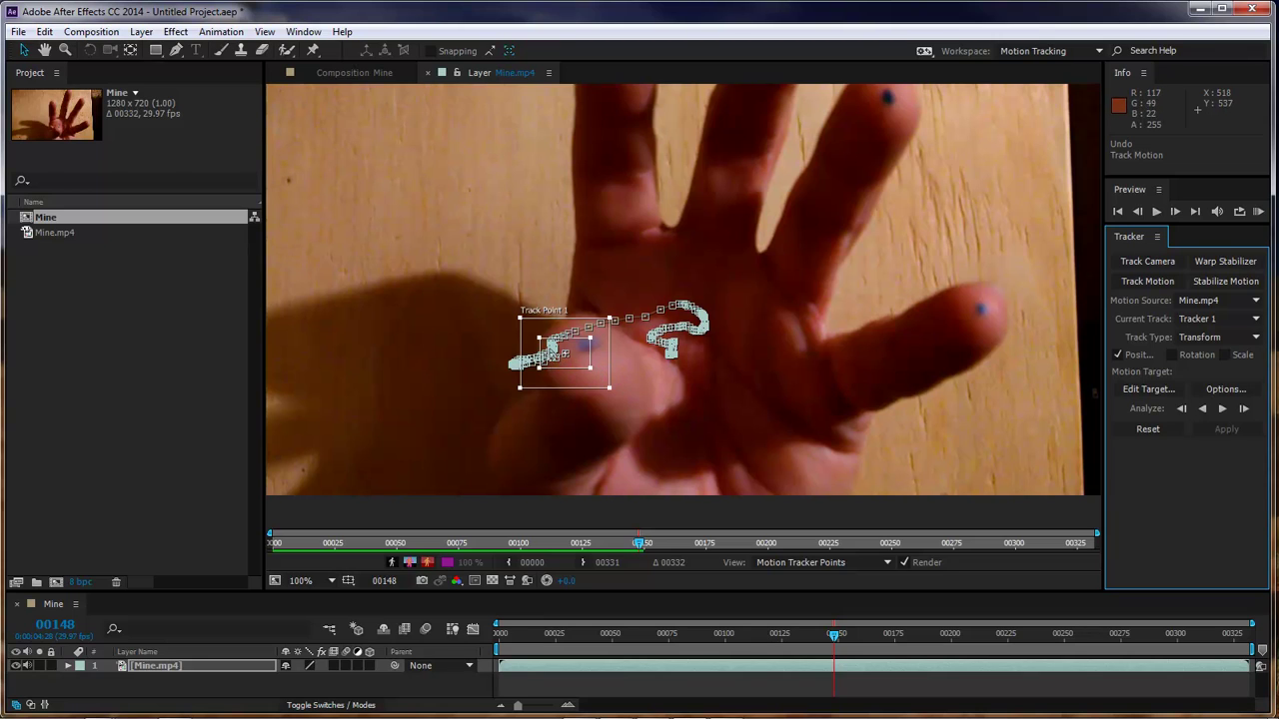
Reposition Track Point 1, undo the faulty pass, and resume tracking forward.
drag(605, 375, 806, 418)
drag(562, 365, 570, 367)
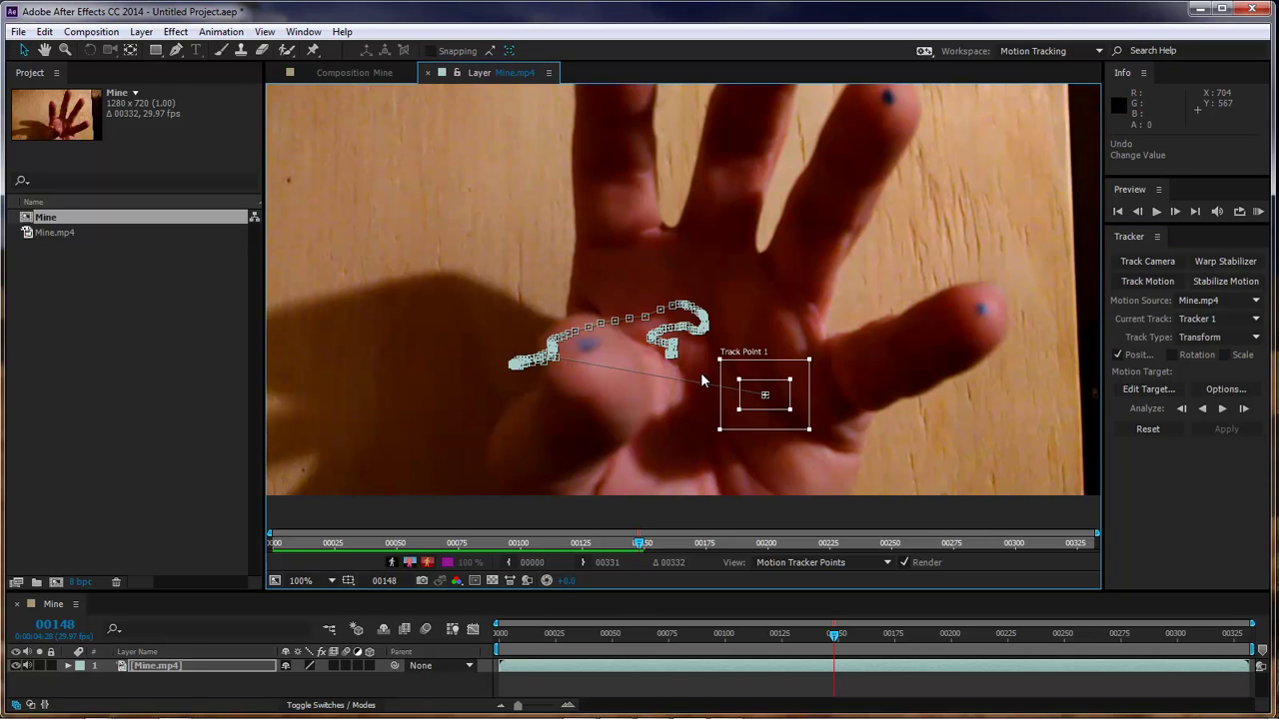
key(ctrl+z)
key(ctrl+z)
key(ctrl+z)
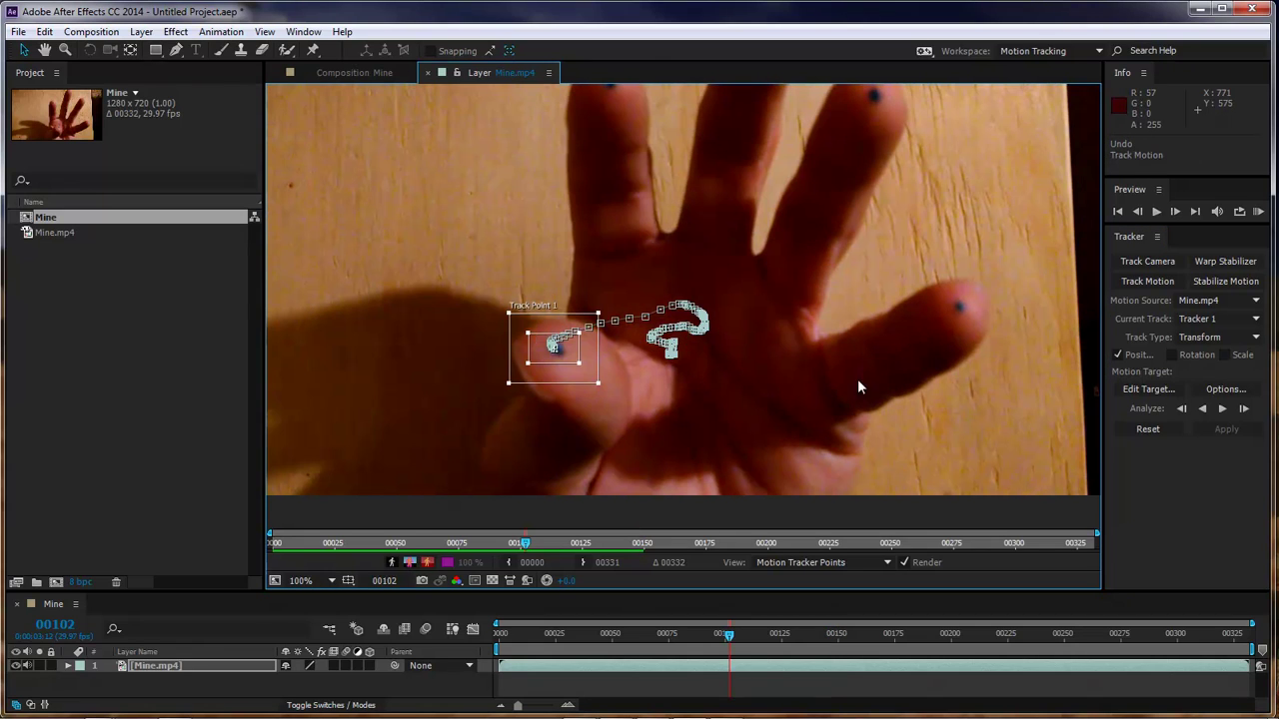
click(1223, 410)
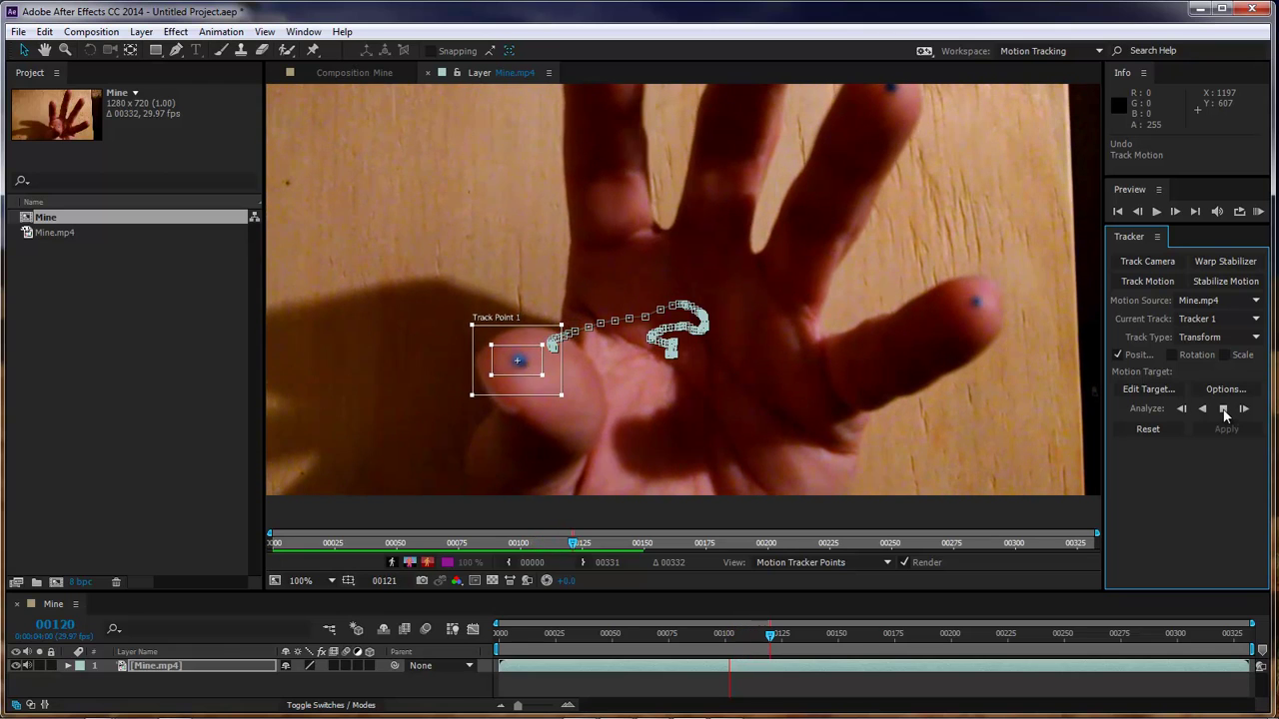
click(1223, 410)
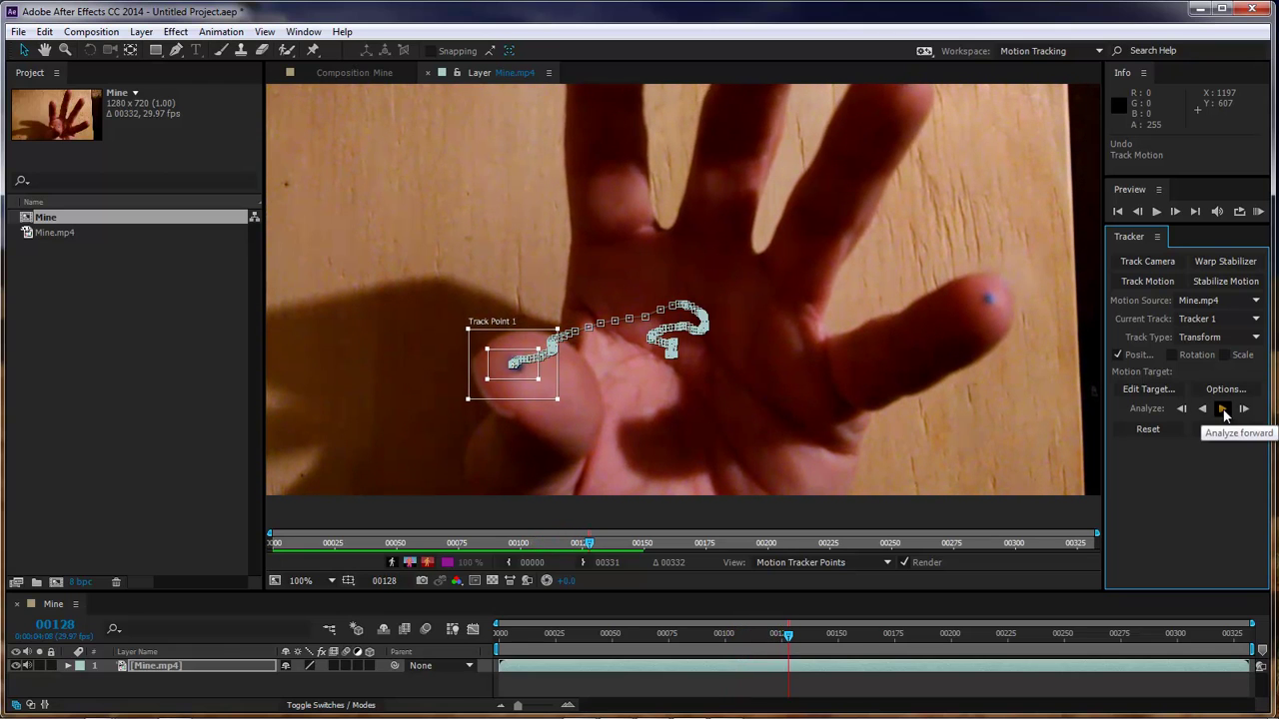
click(1223, 409)
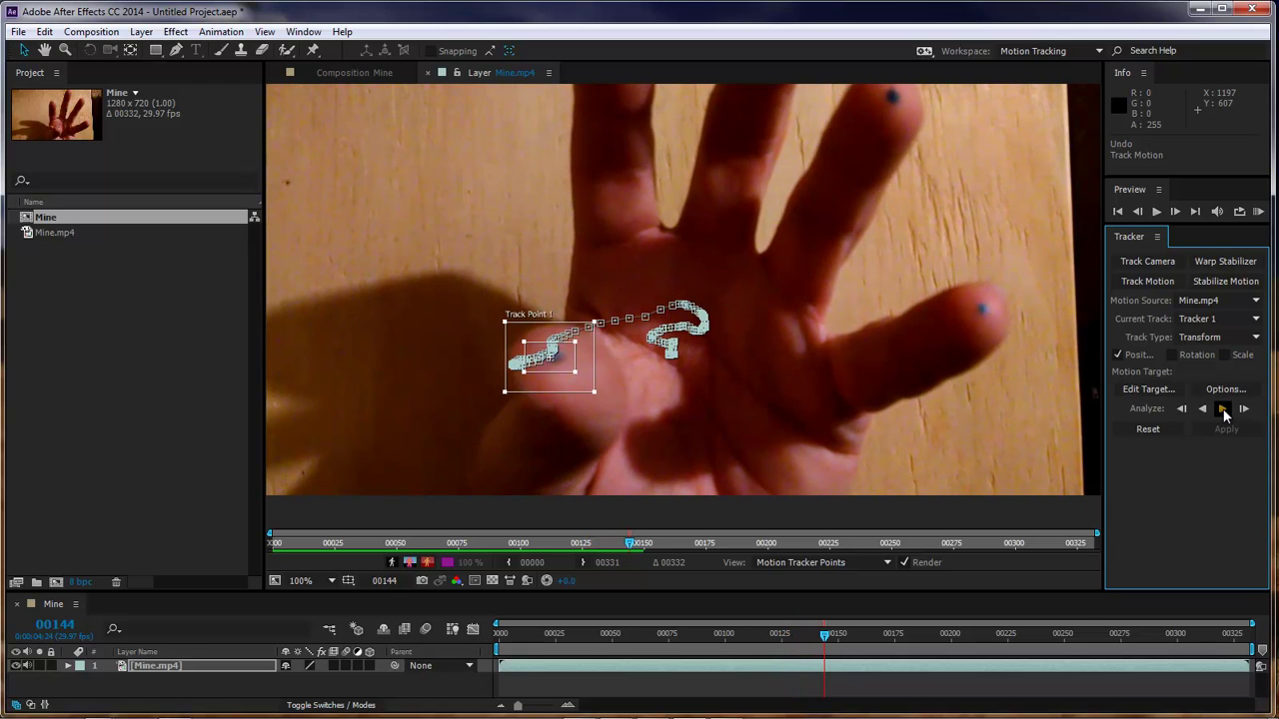
Nudge the point back onto the thumb dot and track forward to frame 00183.
drag(592, 375, 600, 375)
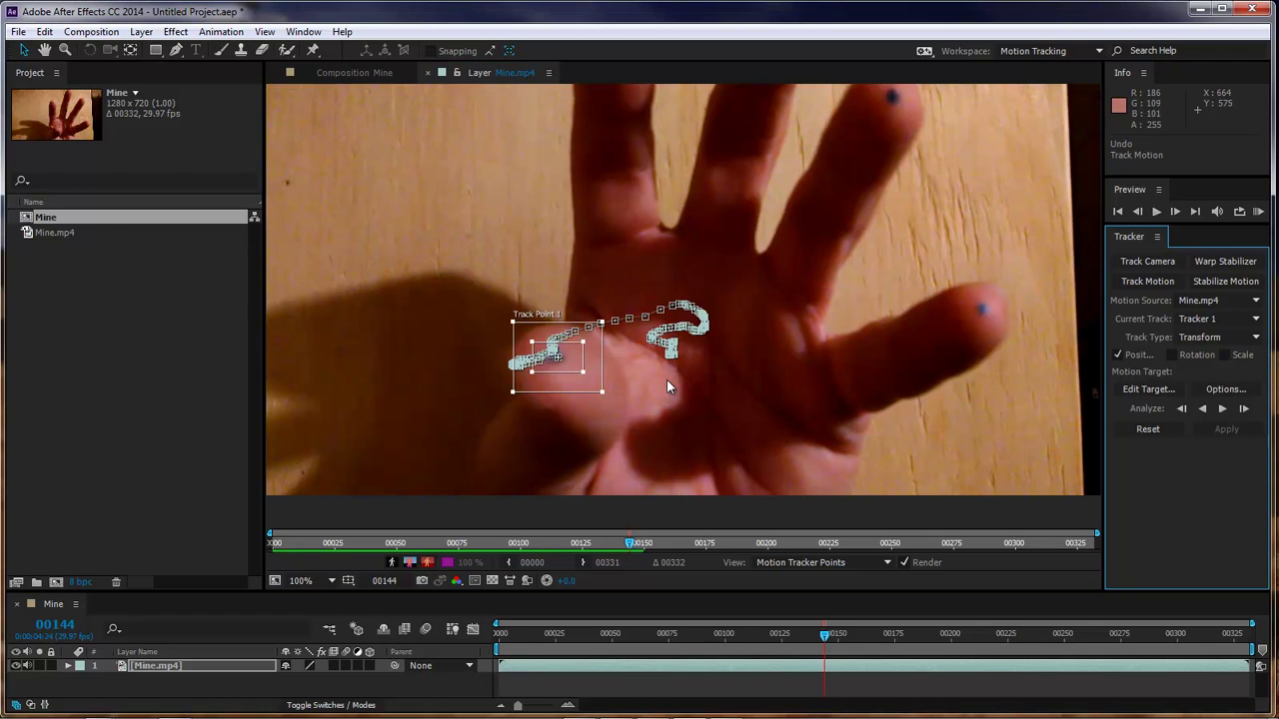
click(1225, 412)
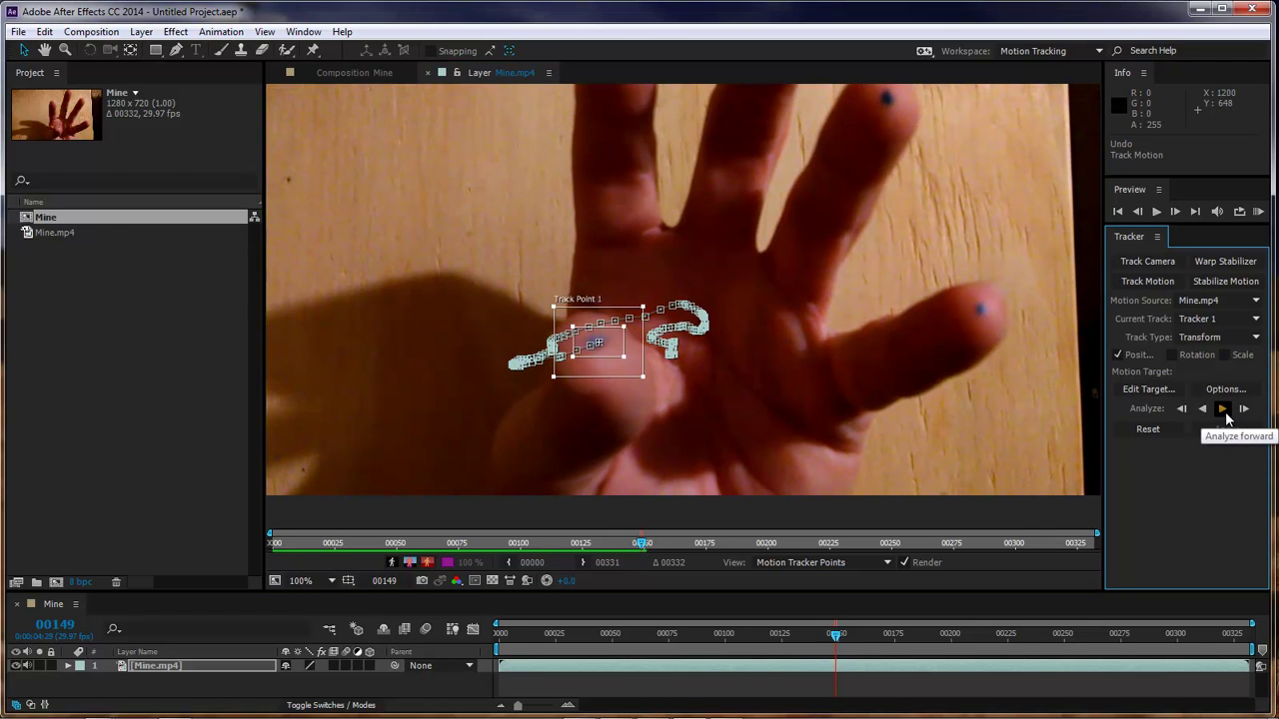
click(1224, 412)
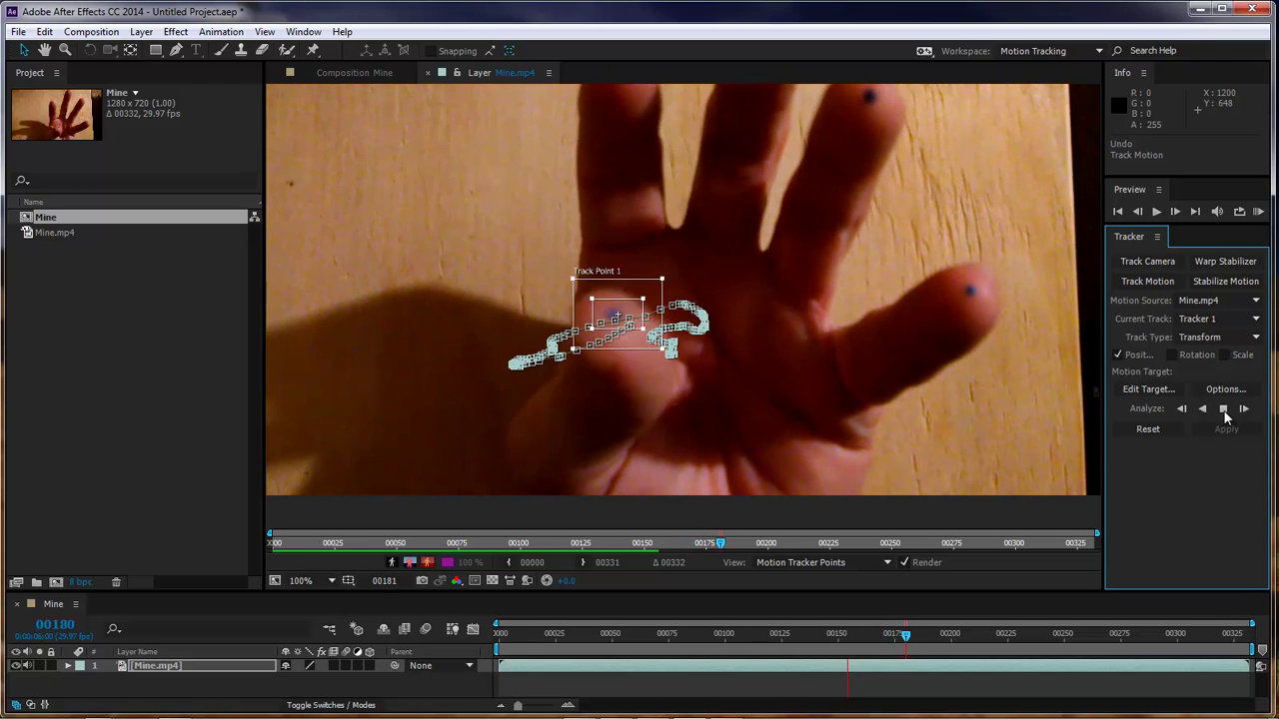
click(1225, 413)
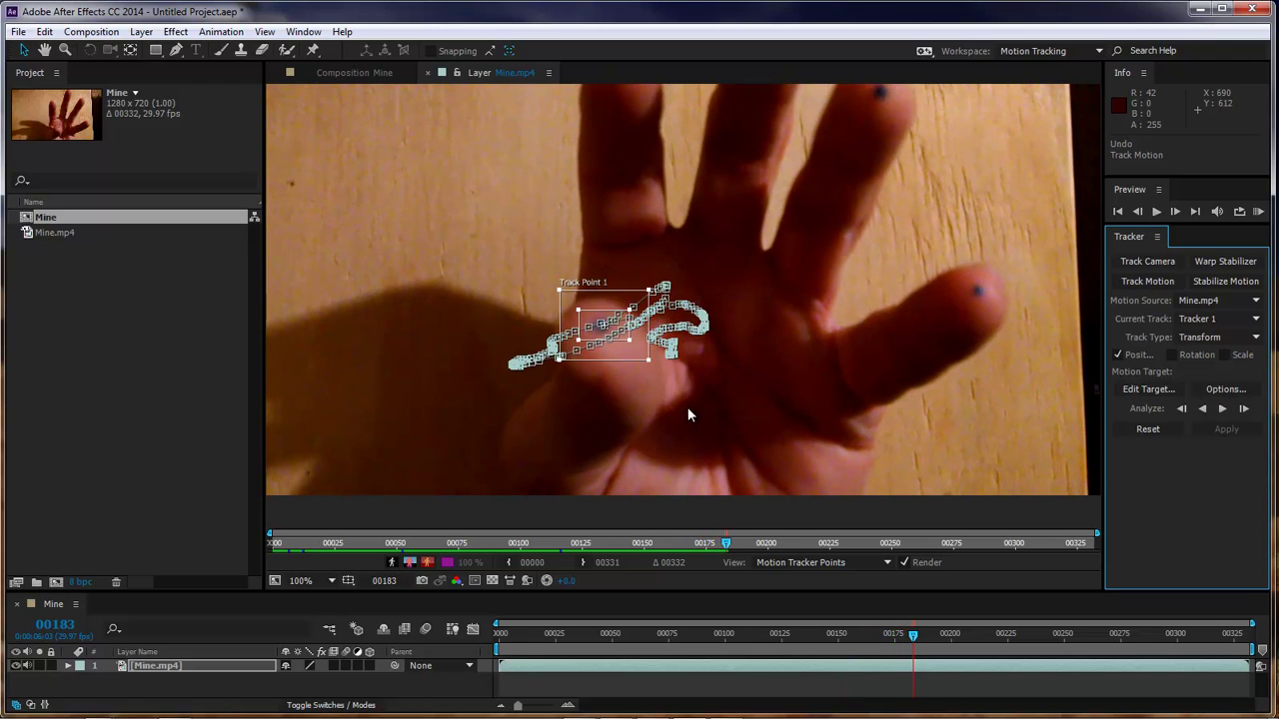
Recentre the point on the thumb dot and track on to the final frame 00331.
drag(631, 364, 628, 366)
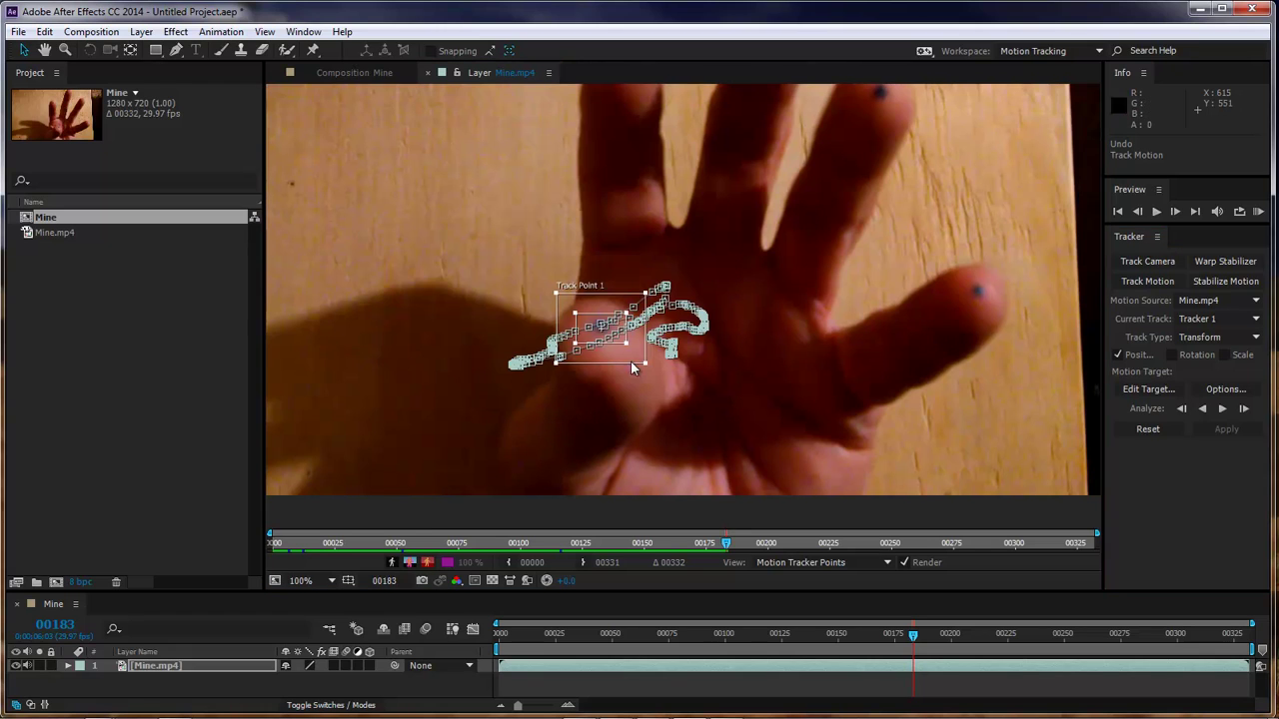
click(1222, 410)
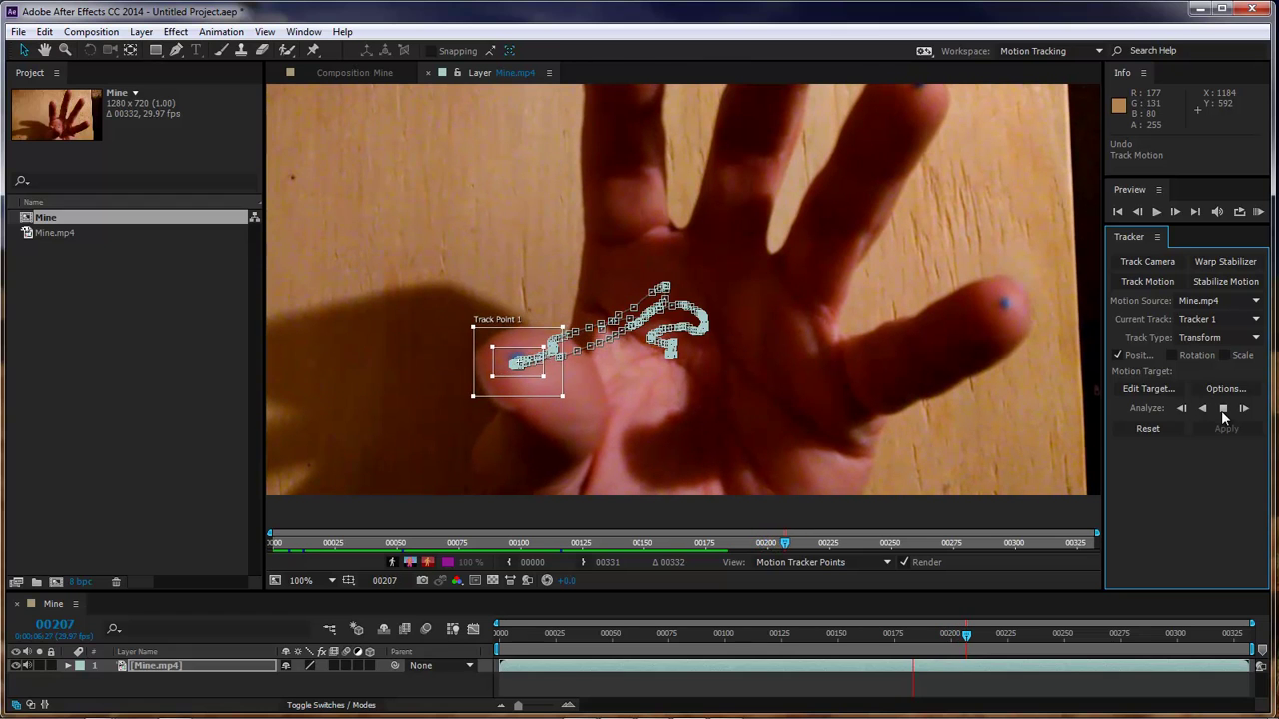
click(1222, 411)
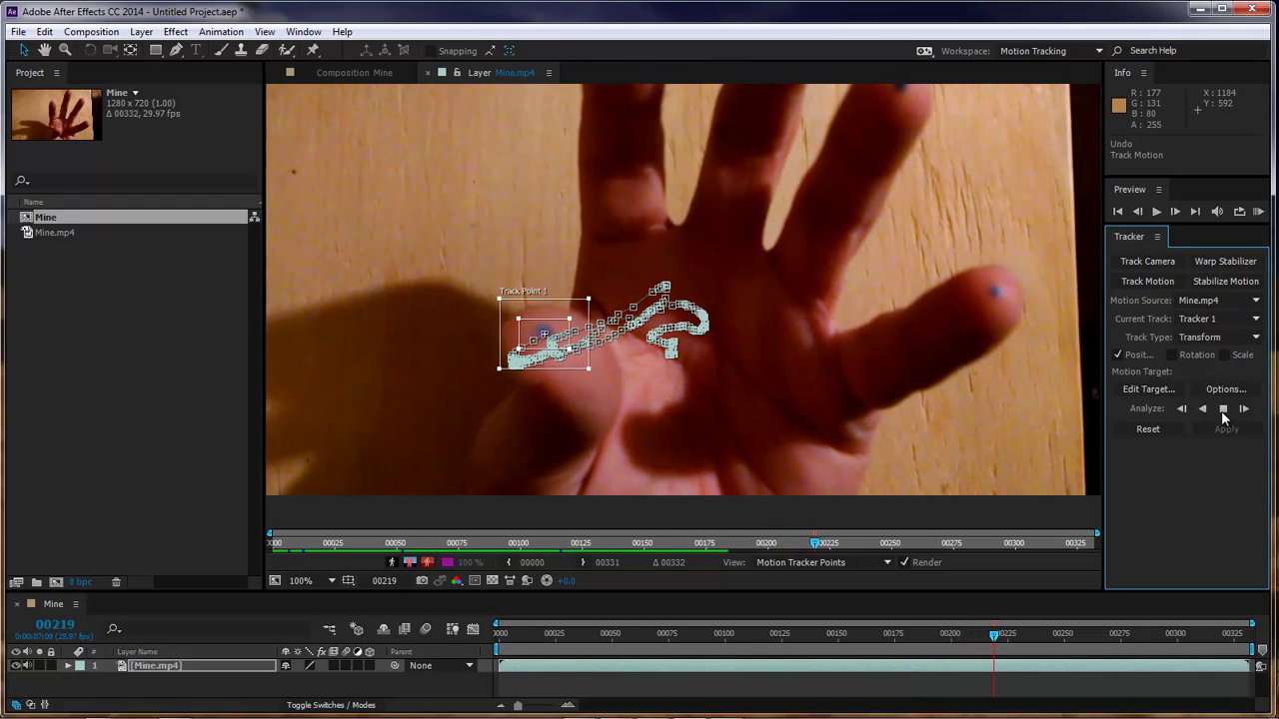
click(1222, 411)
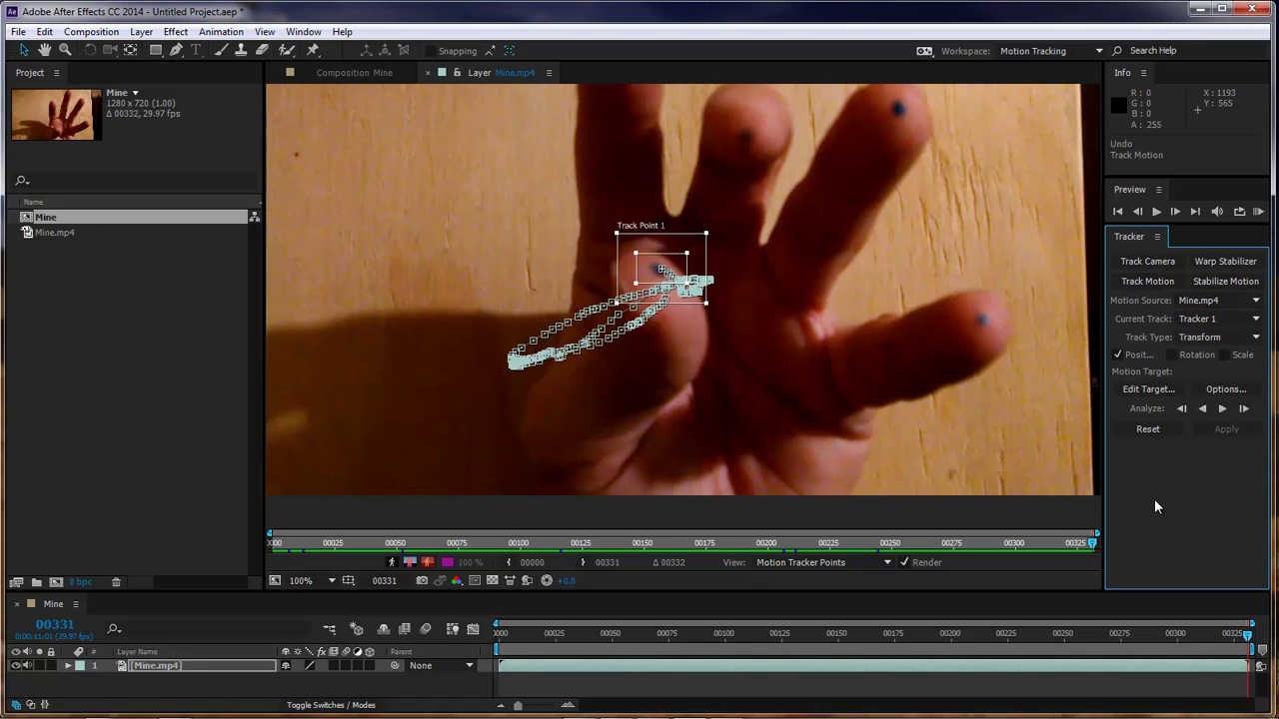
Create a second tracker and pan the footage view to the fingers.
click(1152, 282)
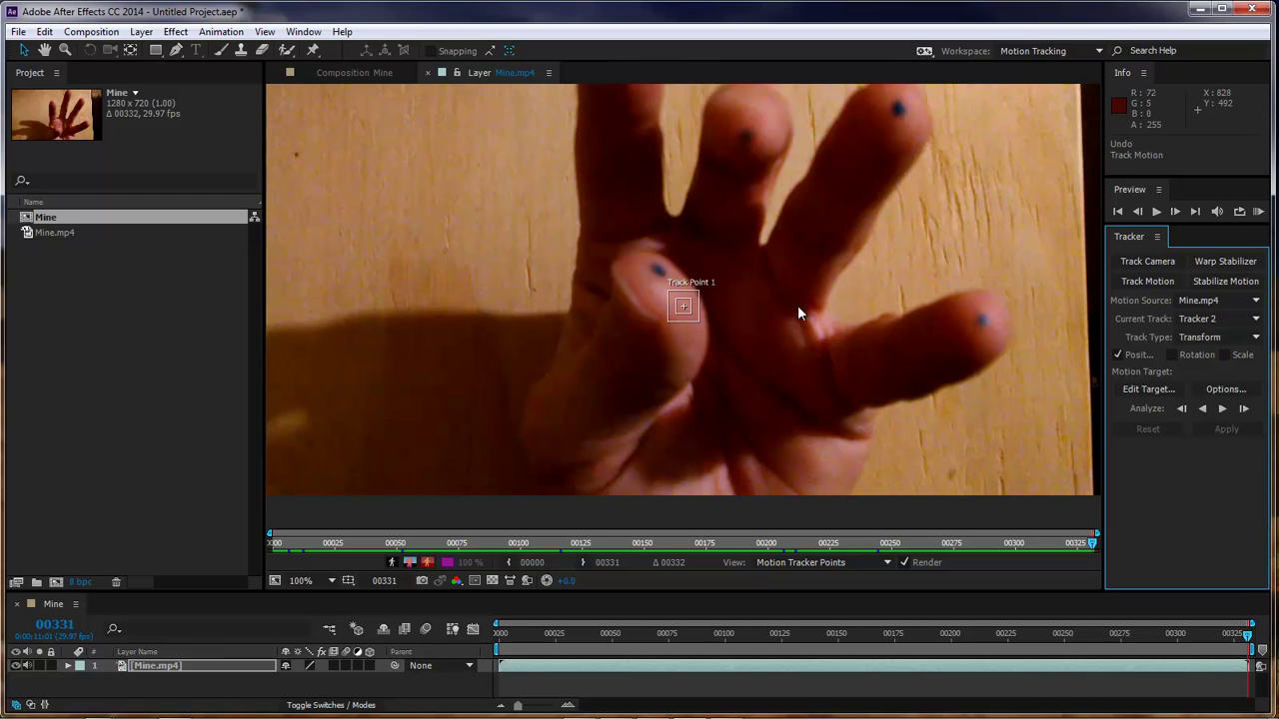
key(h)
drag(811, 210, 810, 319)
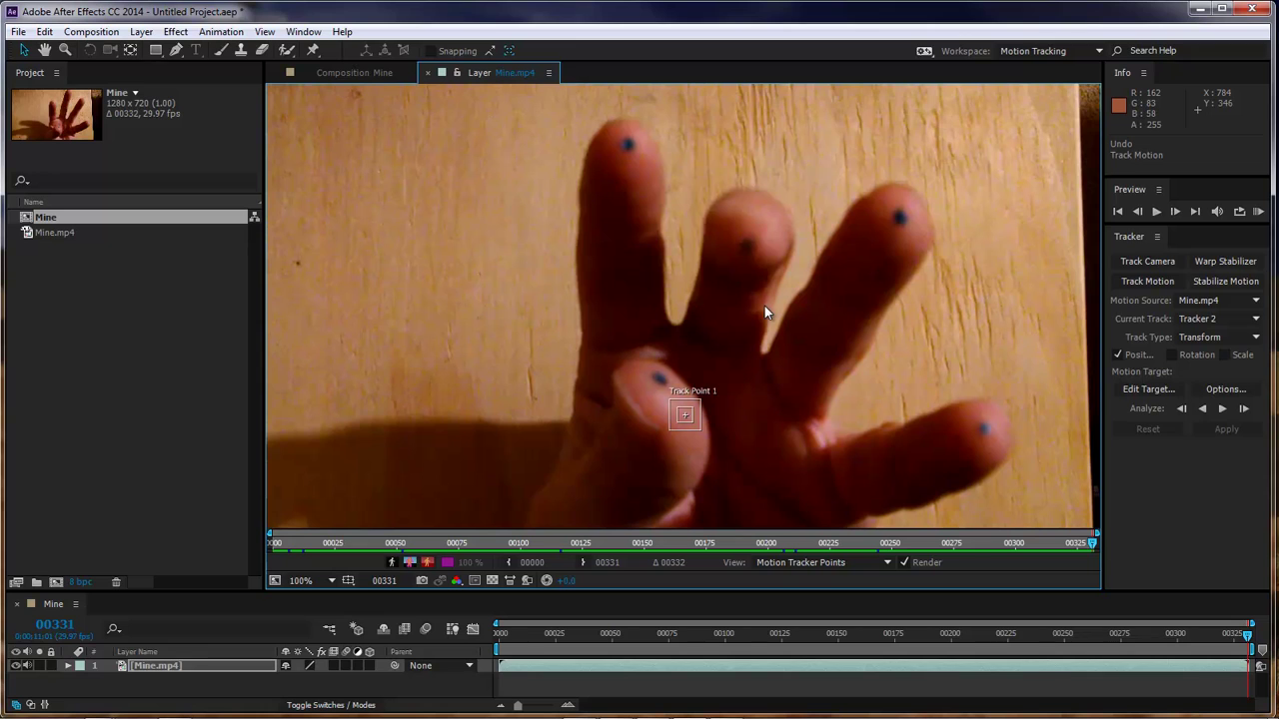
key(h)
drag(763, 284, 789, 285)
key(v)
key(h)
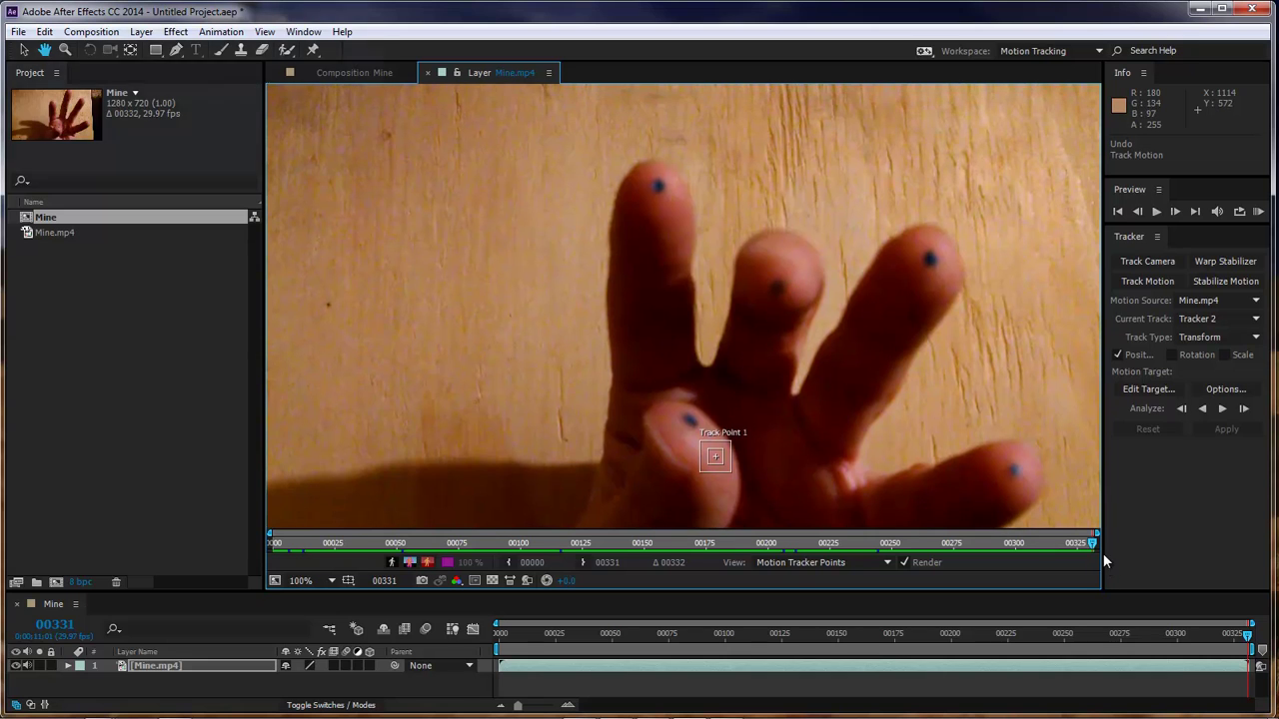
From the first frame, place Tracker 2's point on the index fingertip dot and analyze forward.
drag(1092, 543, 259, 541)
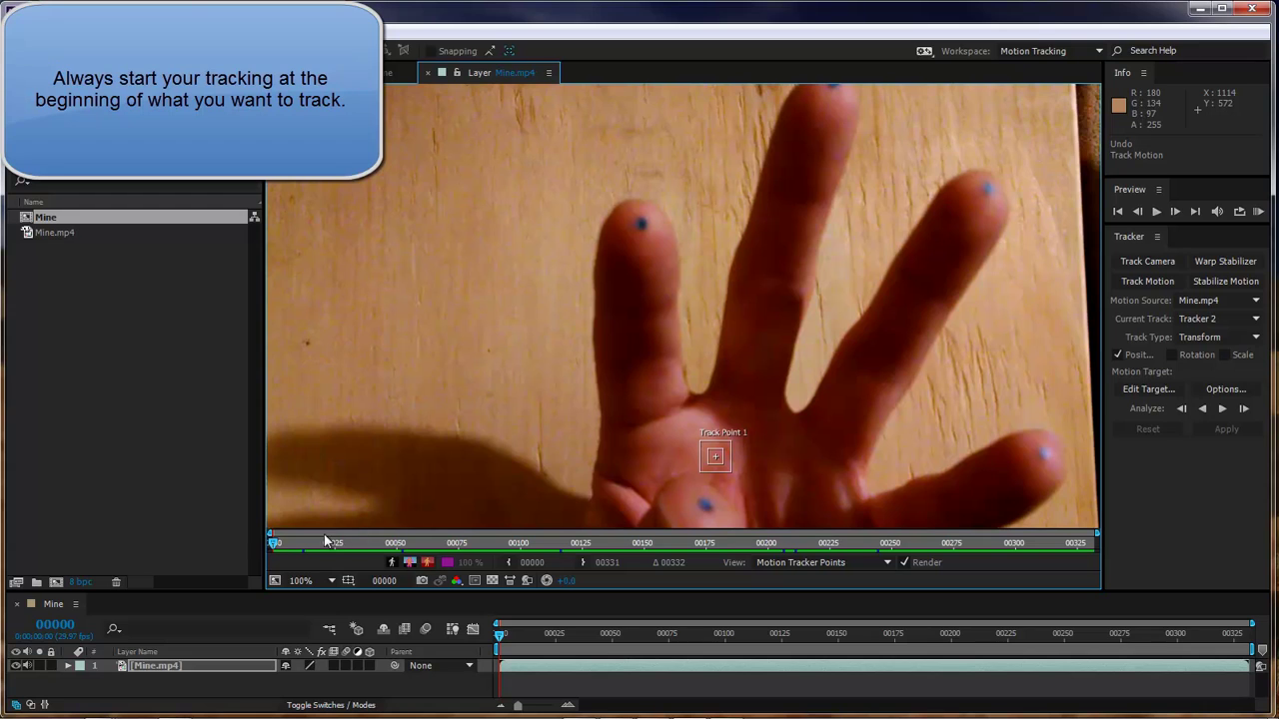
drag(737, 458, 678, 258)
click(1222, 409)
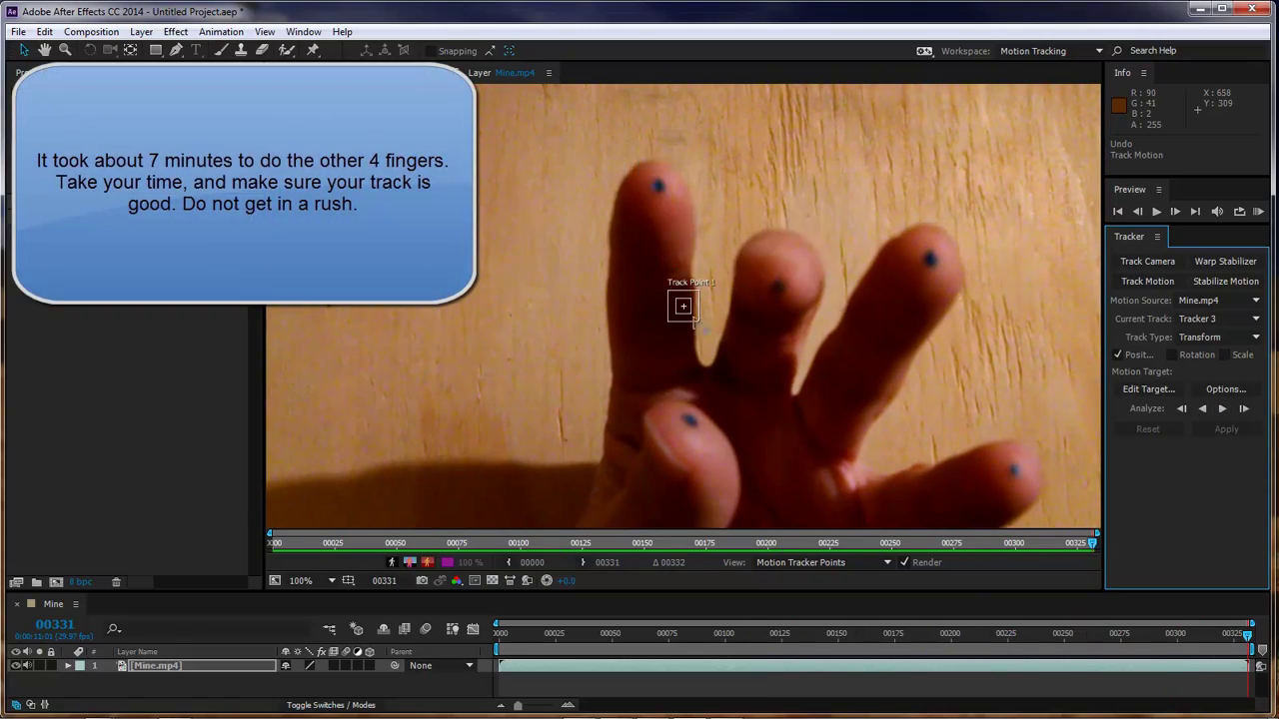
Track the middle fingertip dot through the clip, then set the next point on the right fingertip.
drag(744, 372, 801, 178)
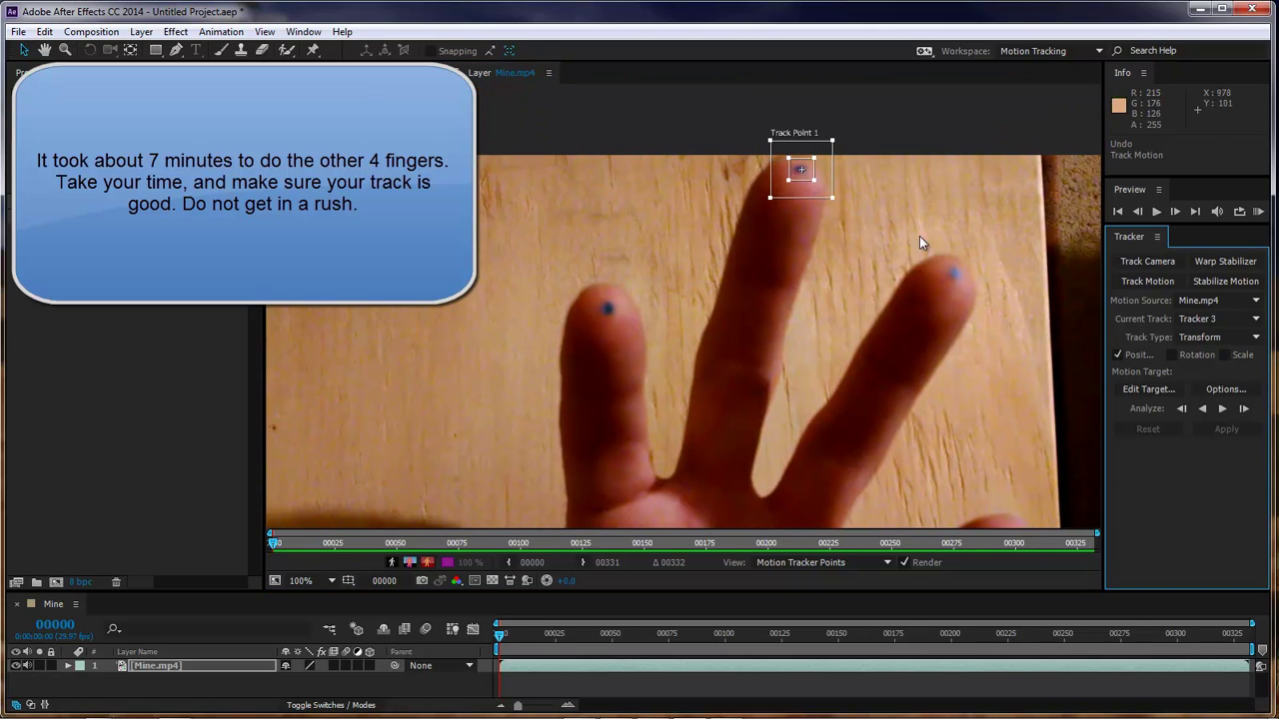
click(1222, 409)
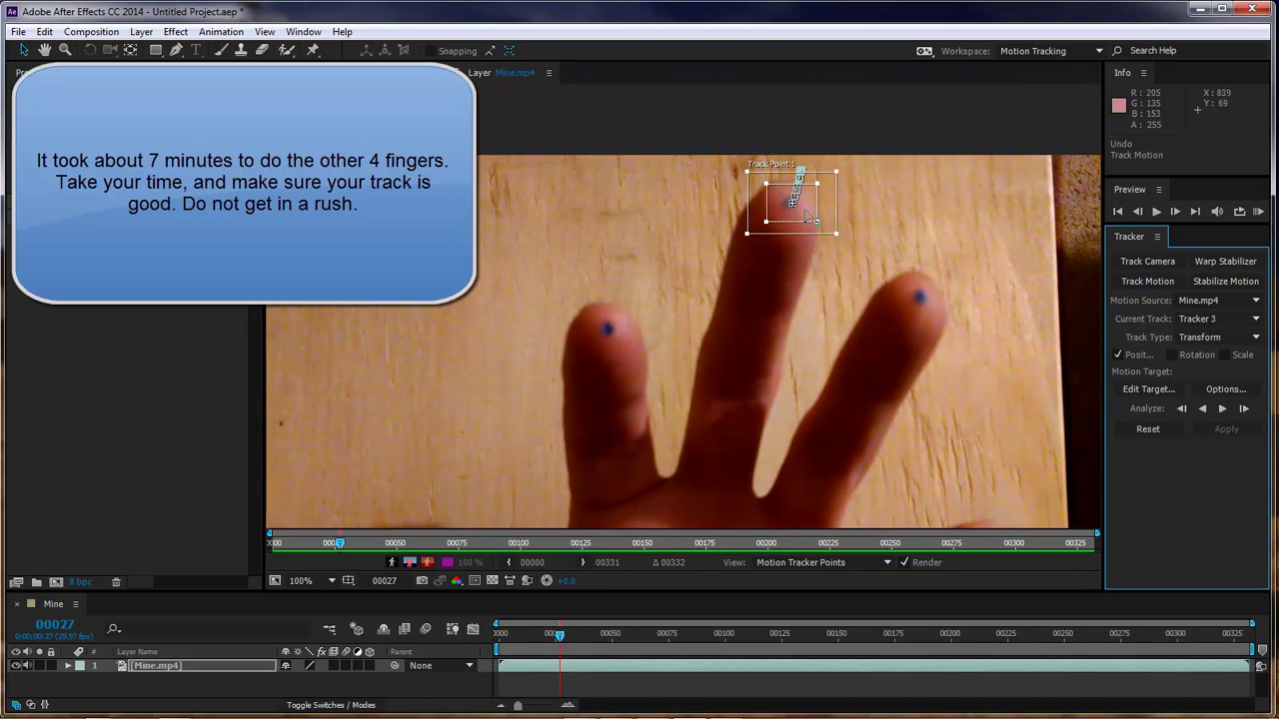
click(1222, 409)
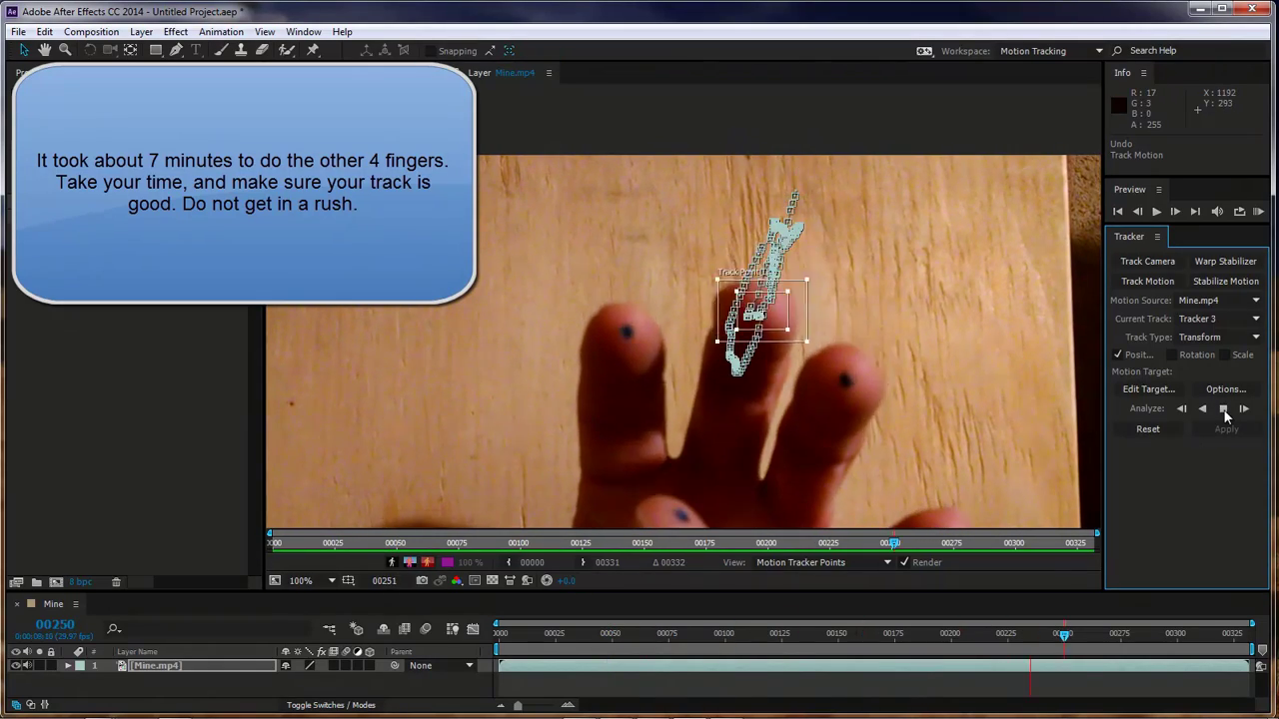
click(1223, 410)
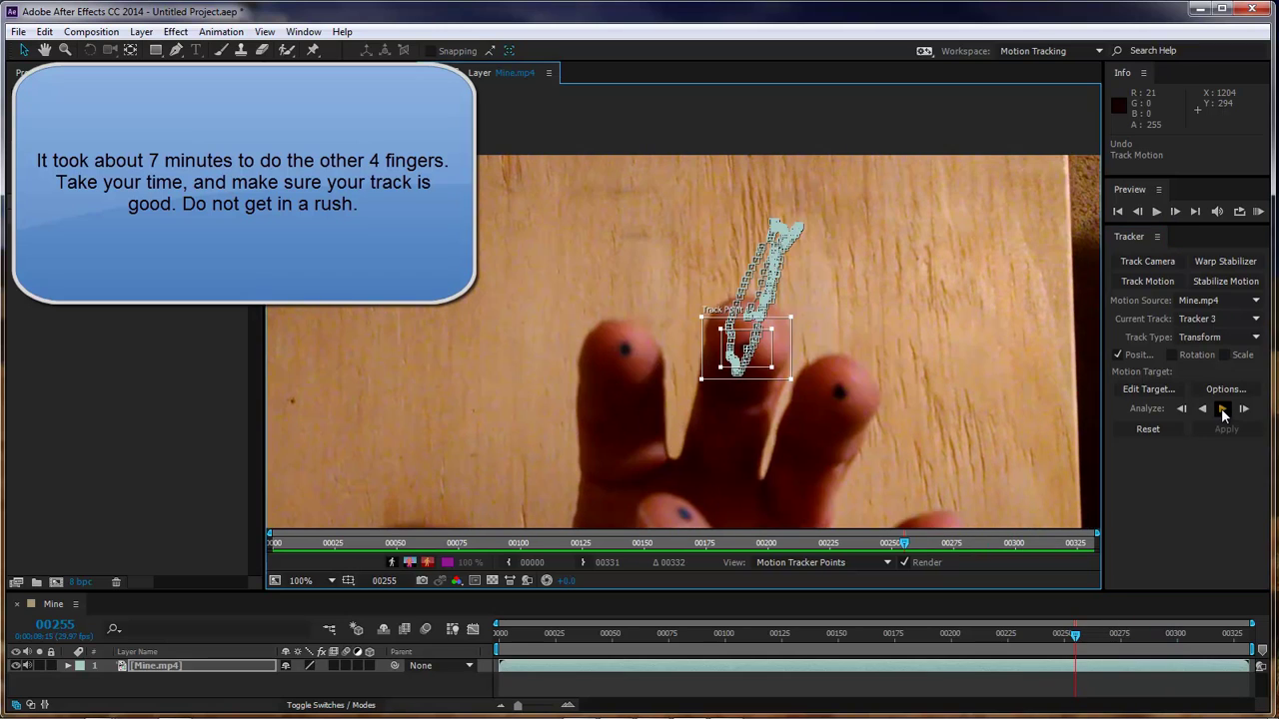
click(1223, 410)
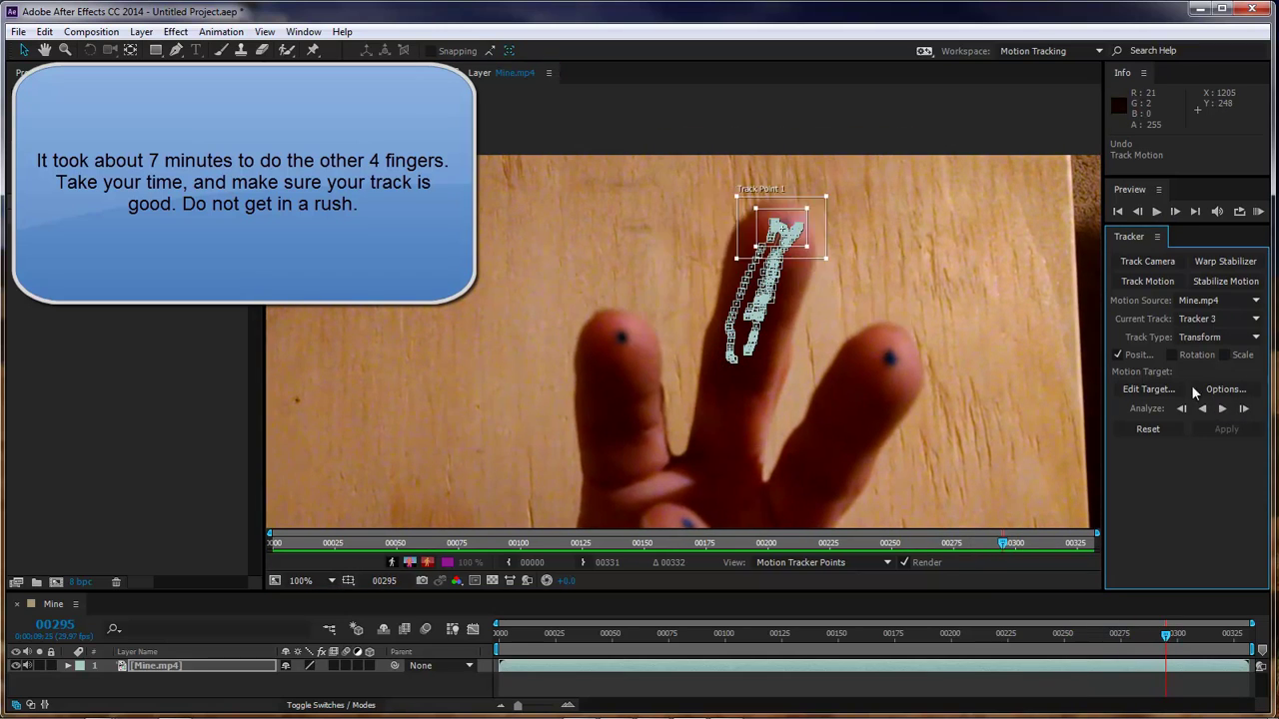
click(1243, 410)
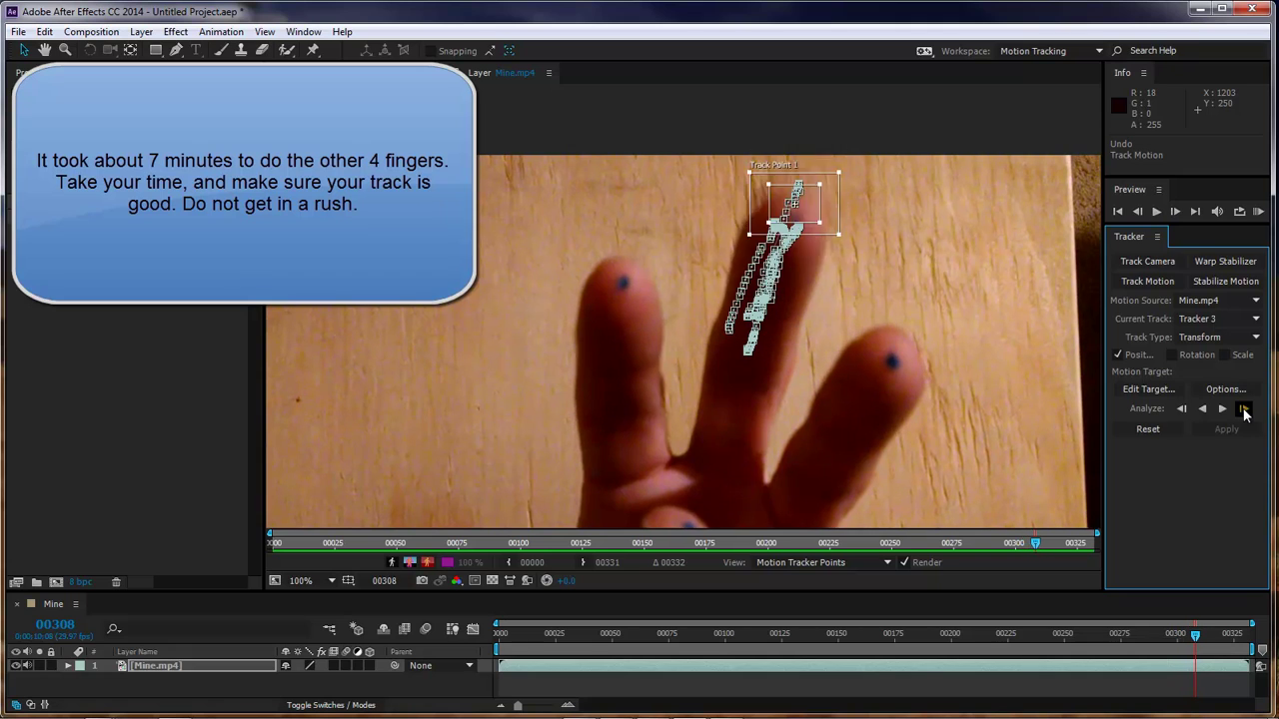
click(1243, 410)
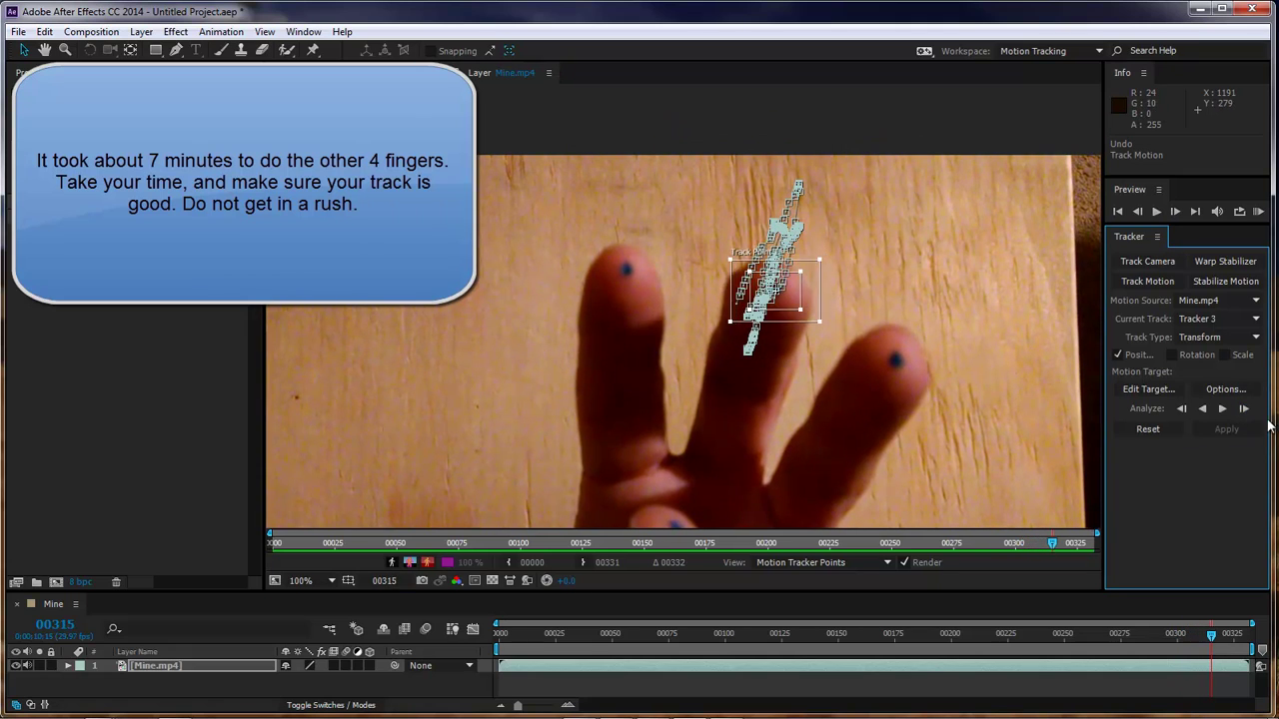
click(1223, 410)
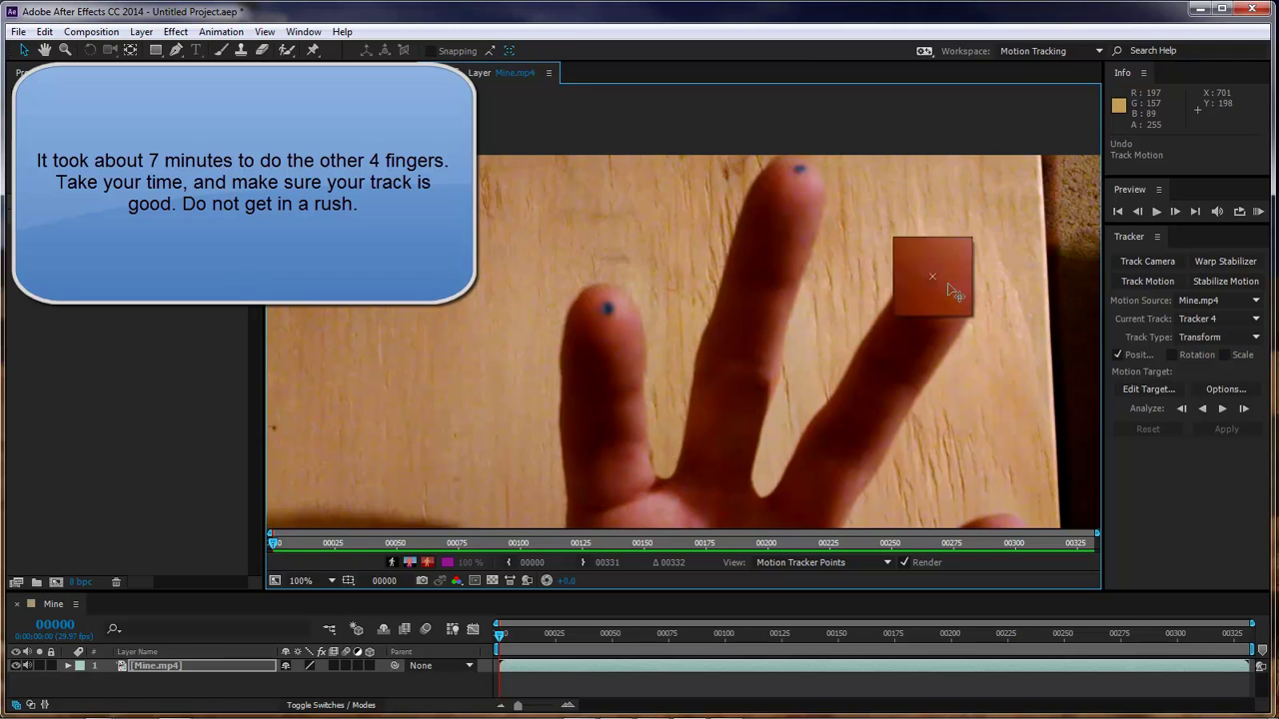
drag(939, 274, 956, 274)
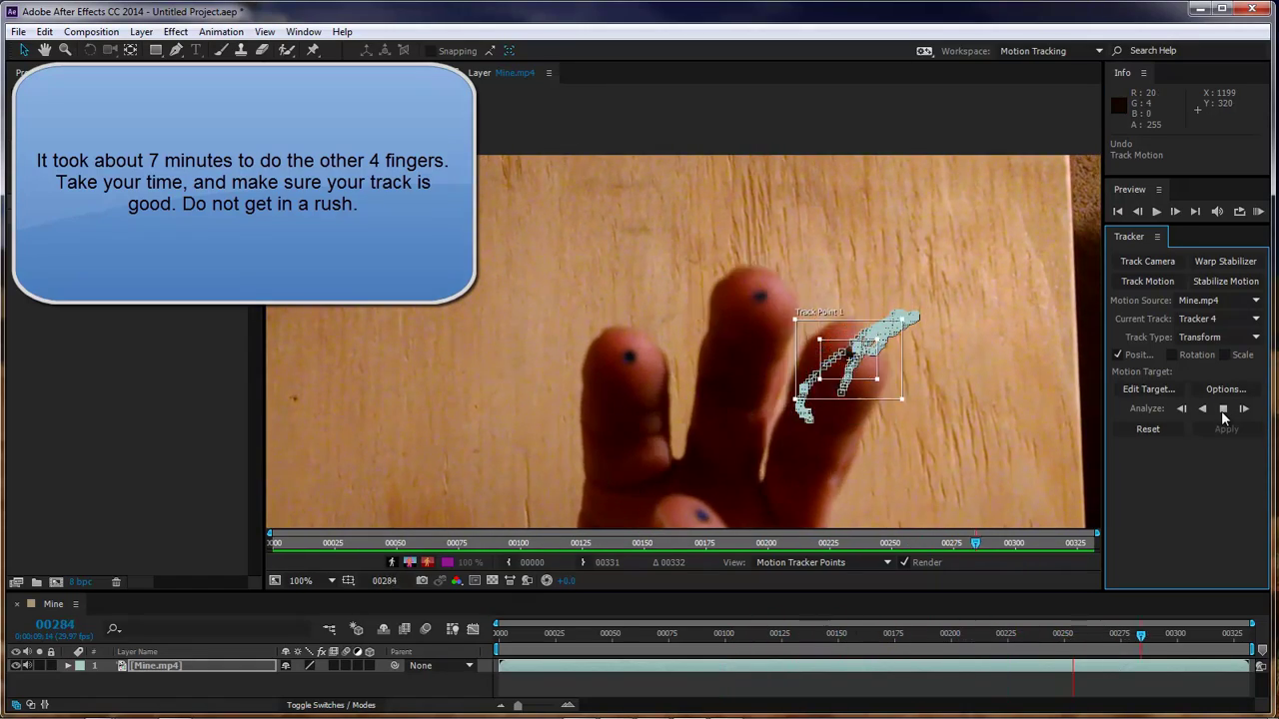
Add Tracker 5, place its point on the last fingertip dot, and track it to frame 00331.
click(1147, 281)
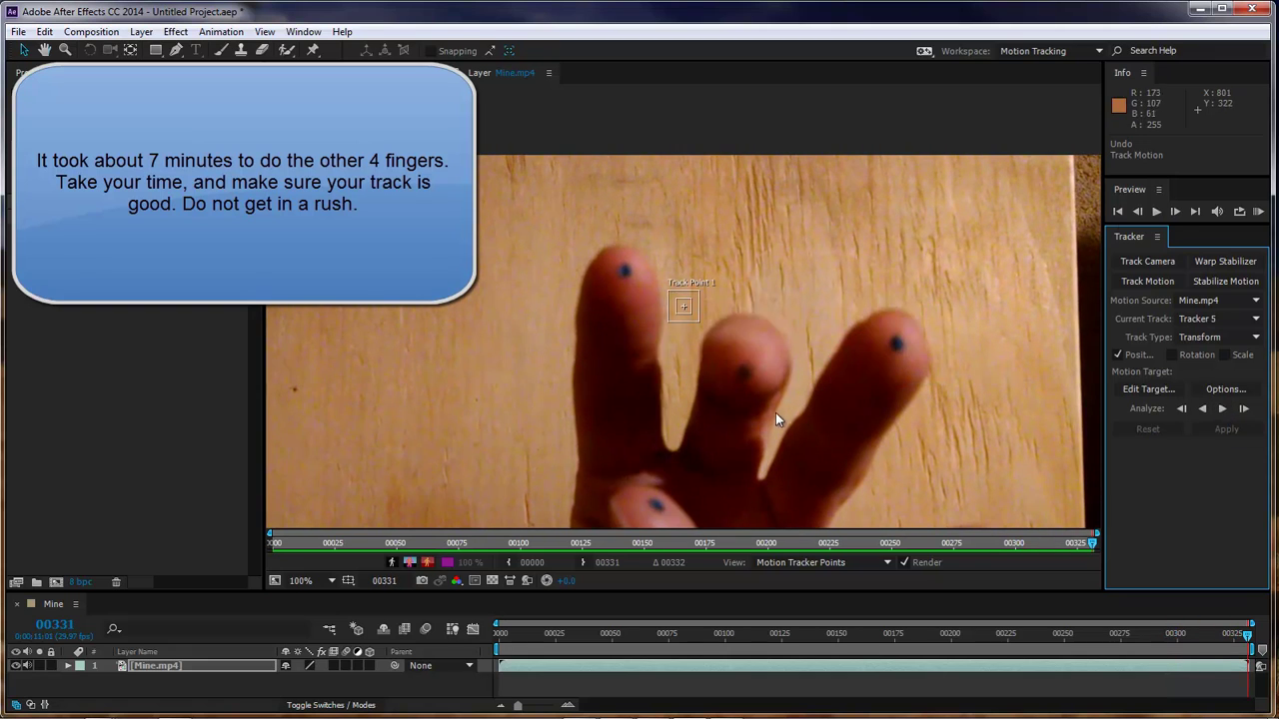
click(316, 542)
drag(684, 306, 902, 397)
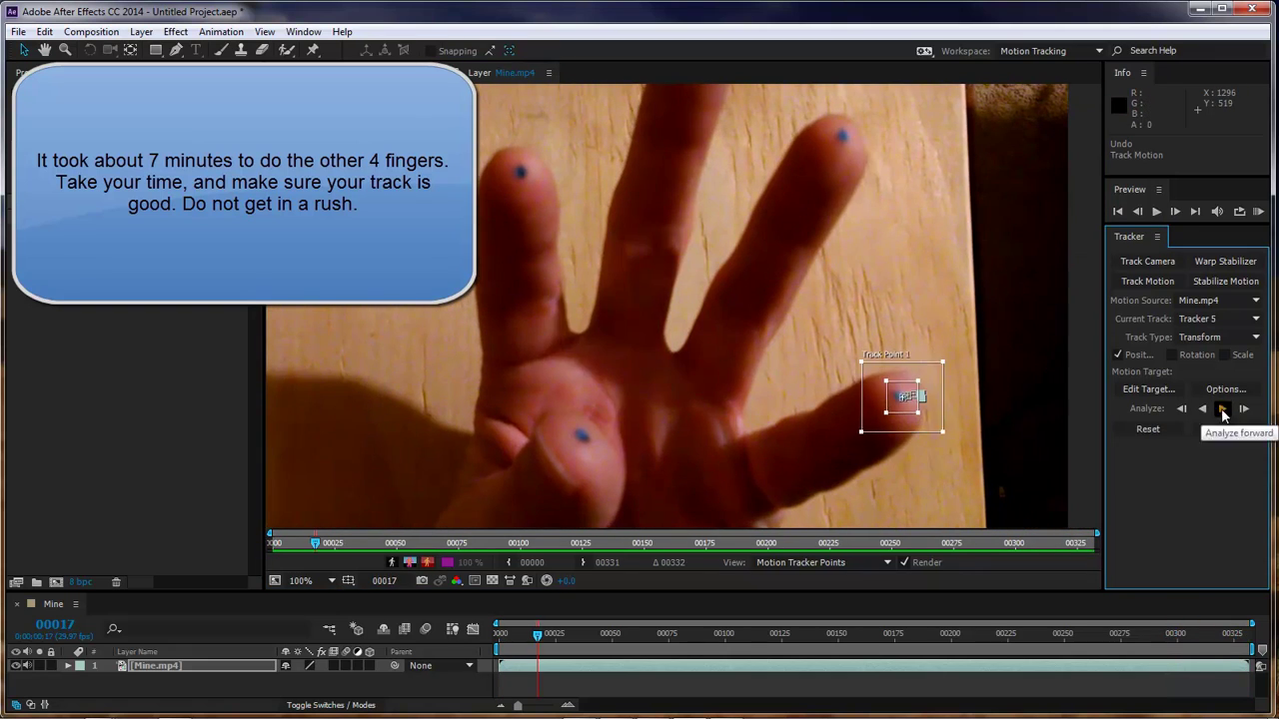
click(1222, 409)
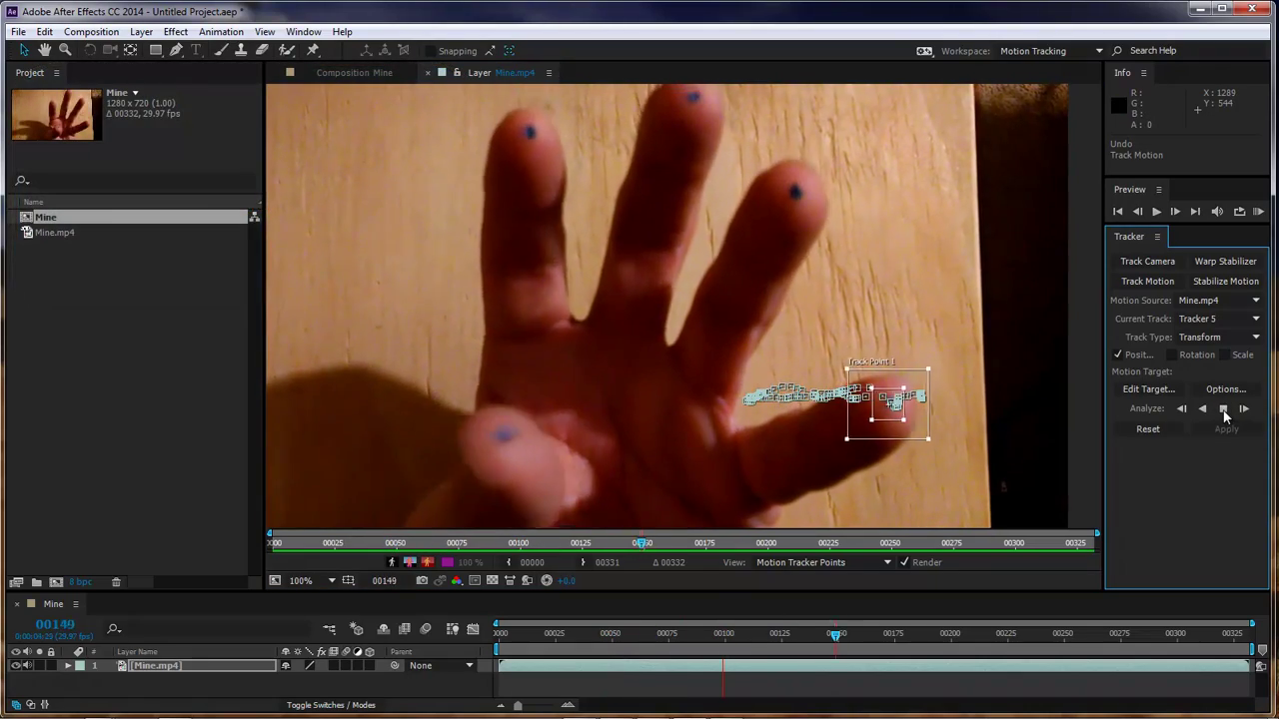
click(1223, 408)
click(869, 437)
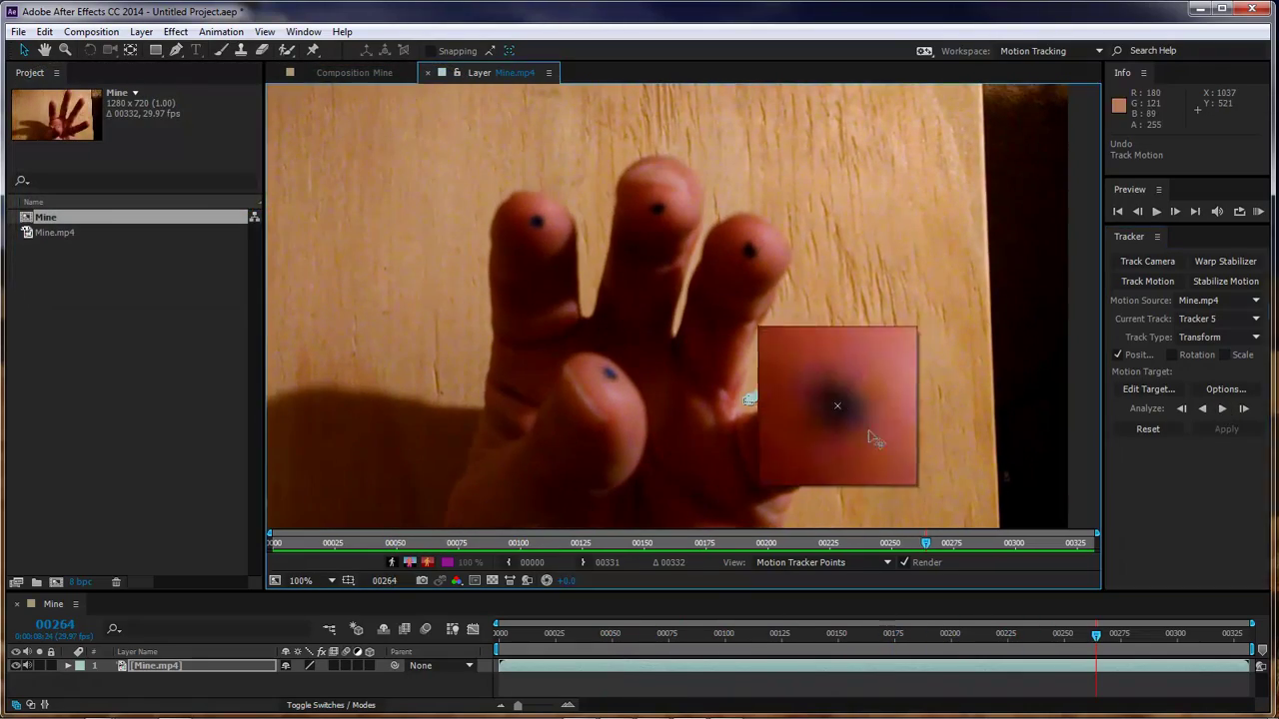
click(1222, 408)
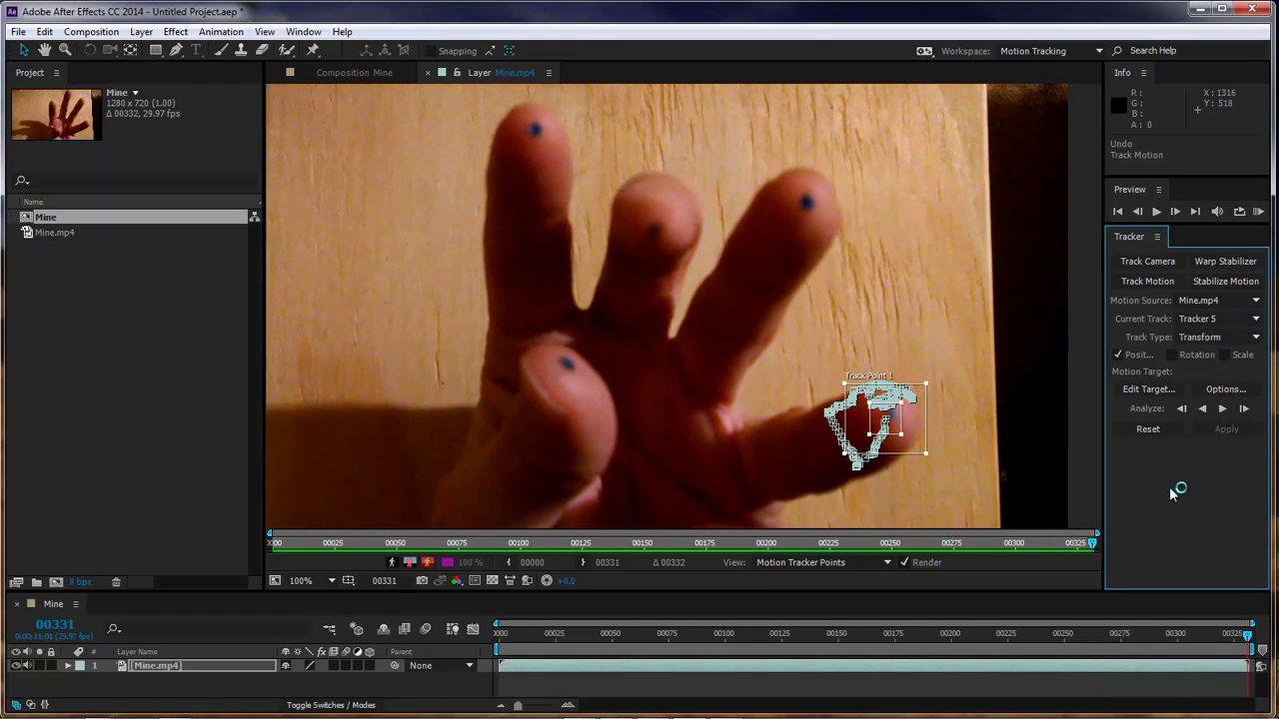
click(1228, 320)
click(1216, 363)
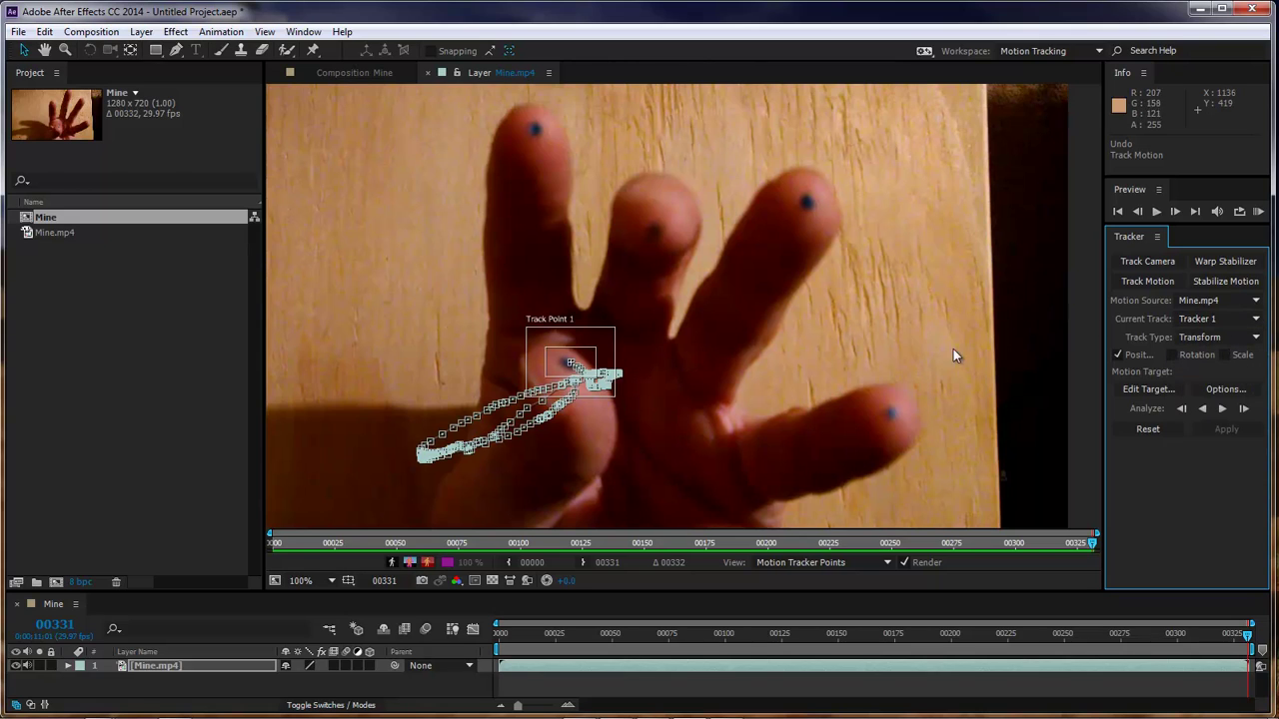
click(1213, 321)
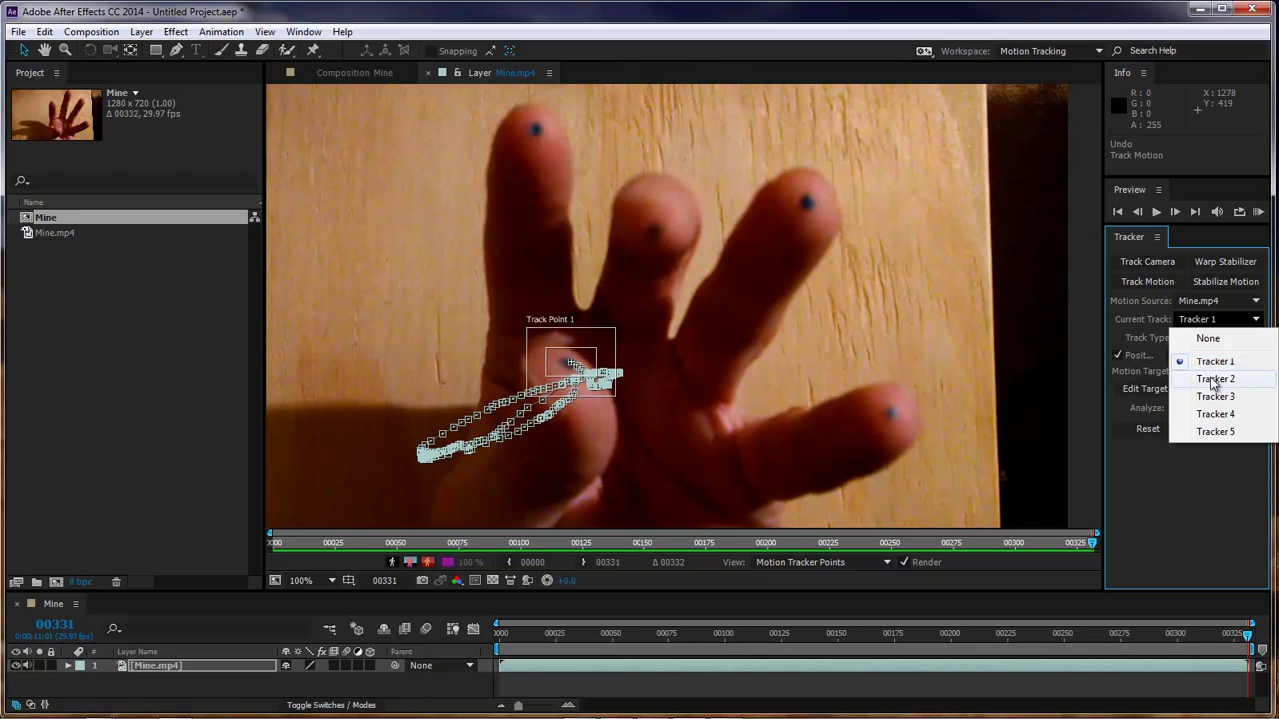
click(1215, 381)
click(1215, 321)
click(1218, 397)
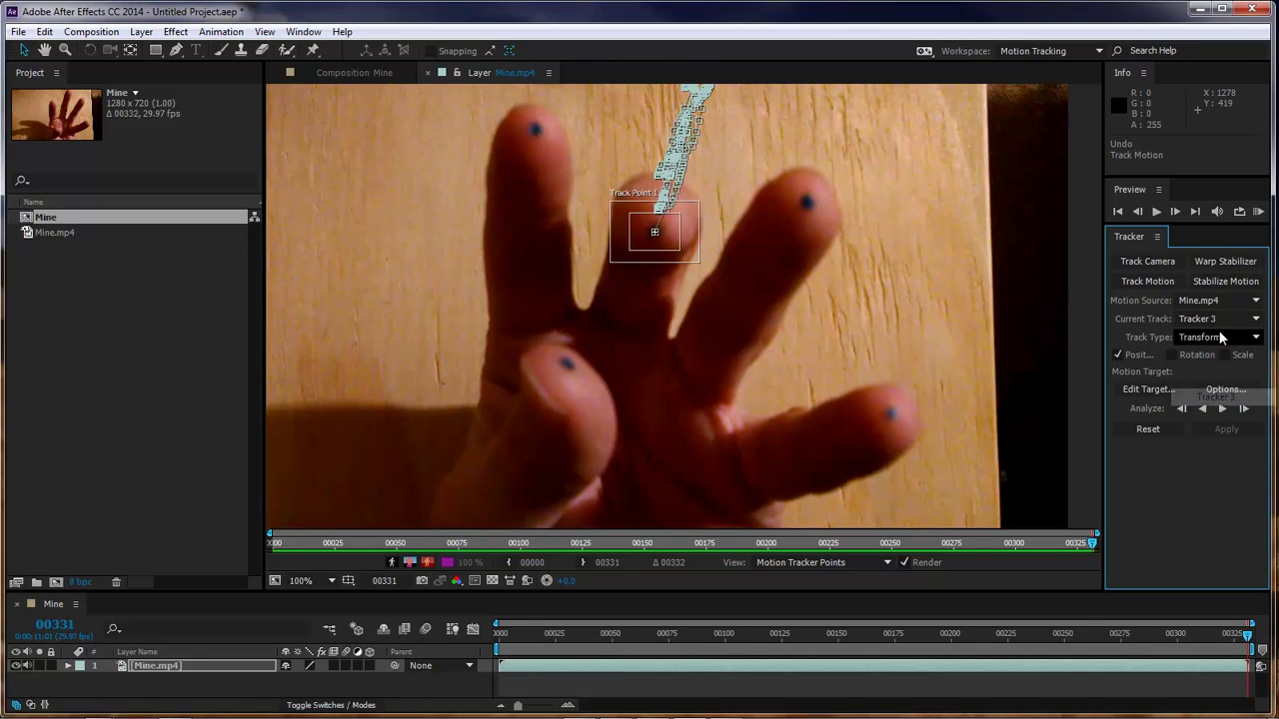
click(1219, 320)
click(1216, 415)
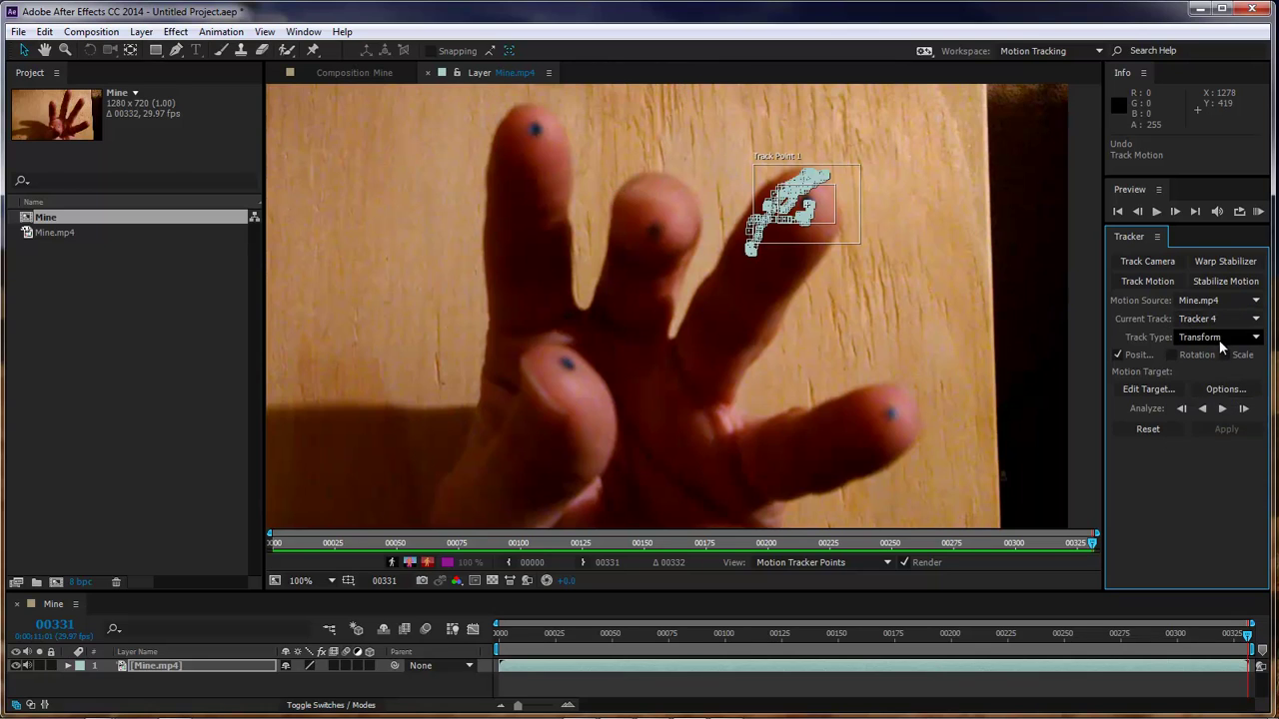
click(1220, 321)
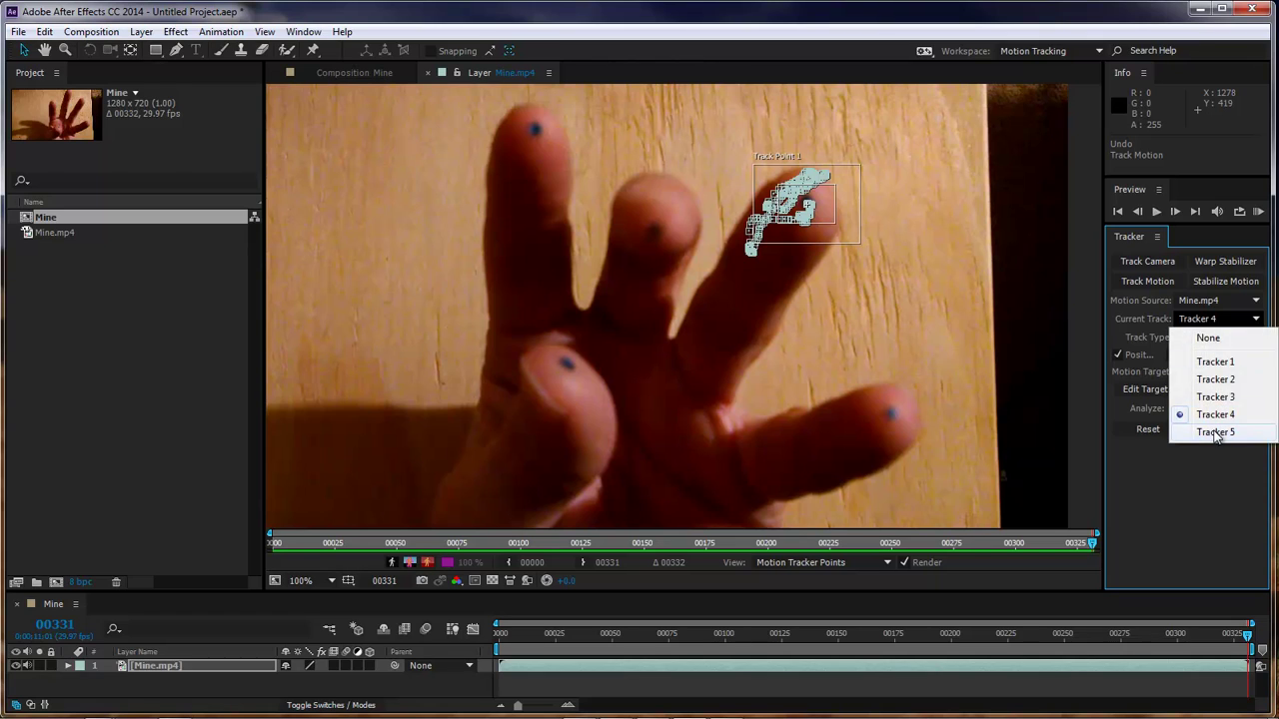
click(1216, 432)
click(1219, 320)
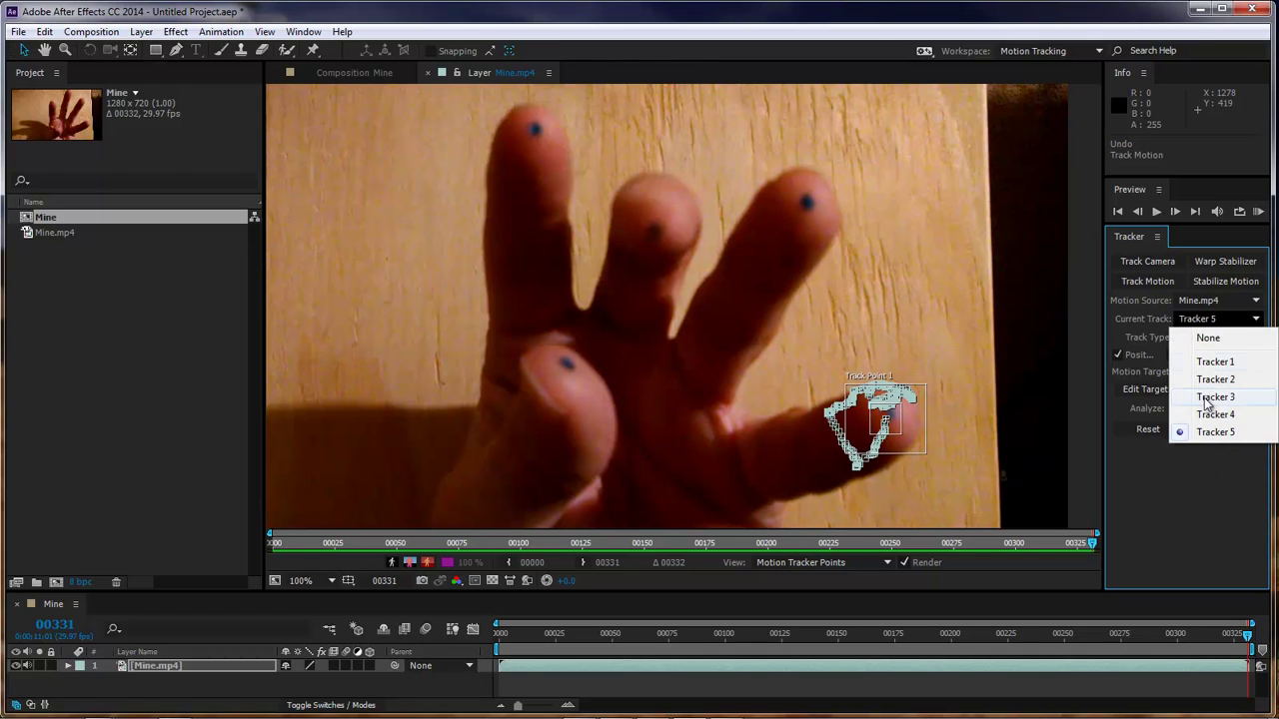
click(1217, 364)
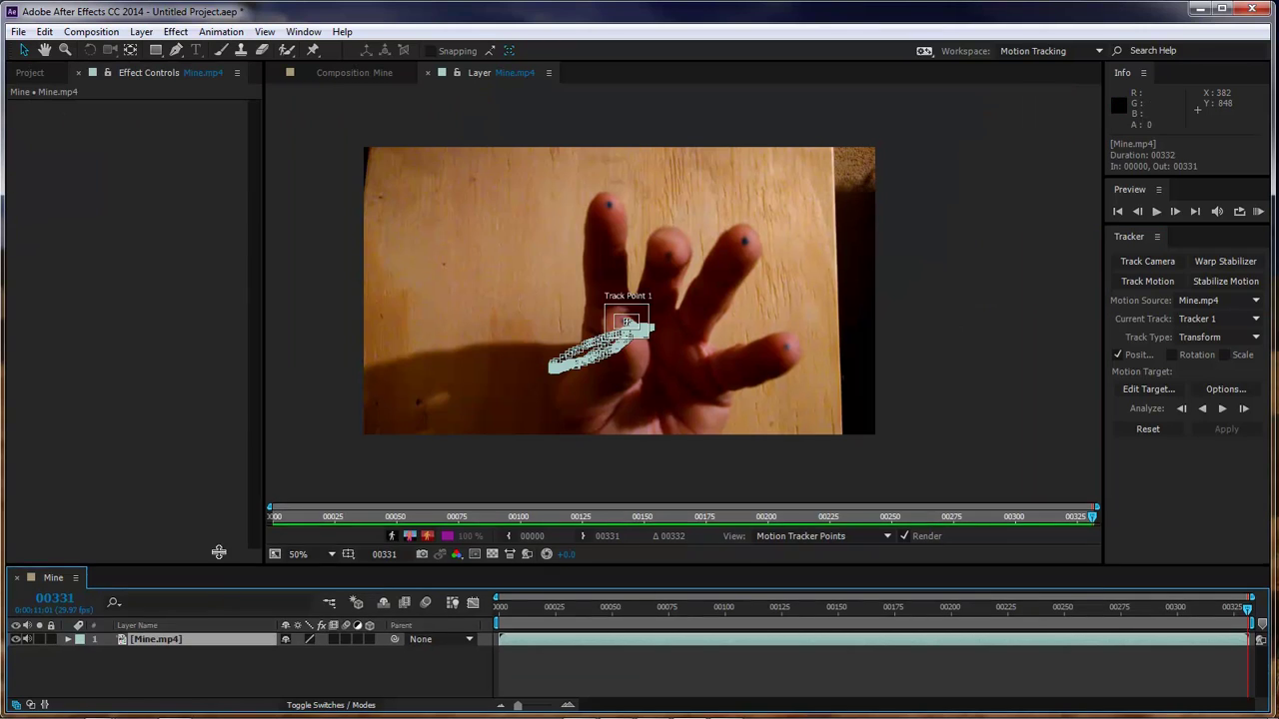
Add a Null Object layer to the Mine composition and duplicate it into five nulls.
drag(216, 588, 227, 479)
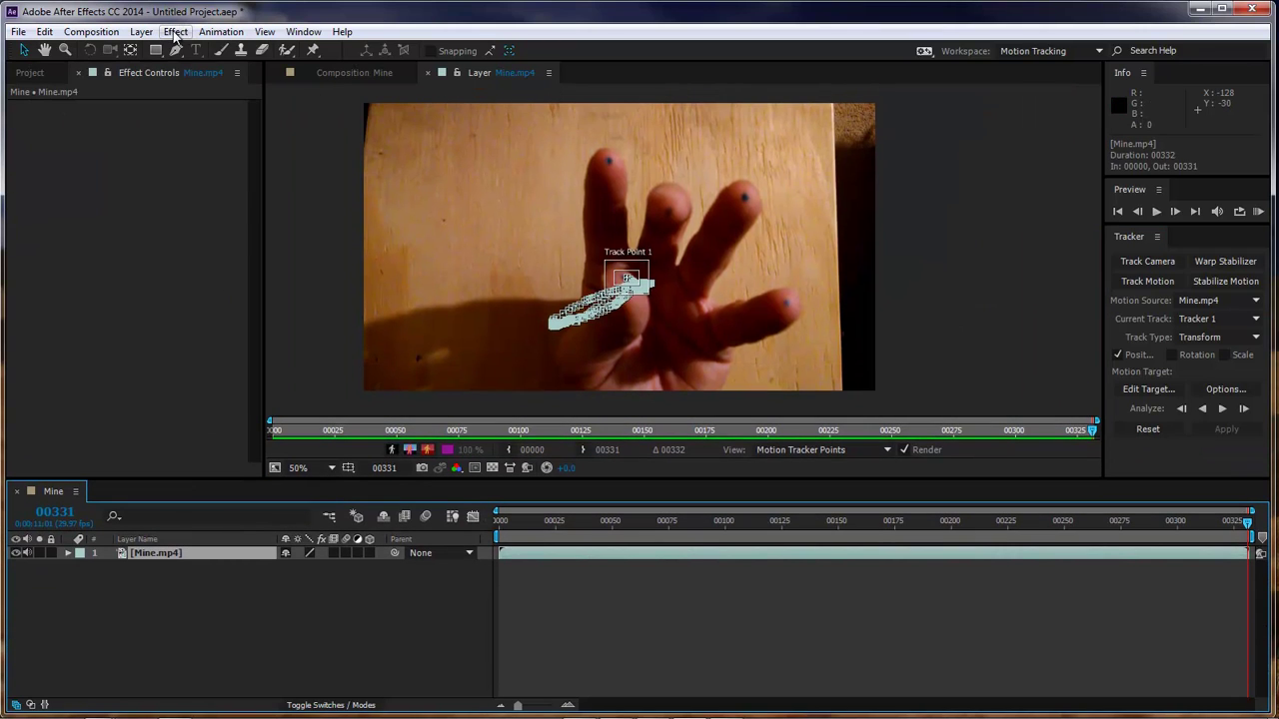
click(141, 31)
mouse_move(271, 51)
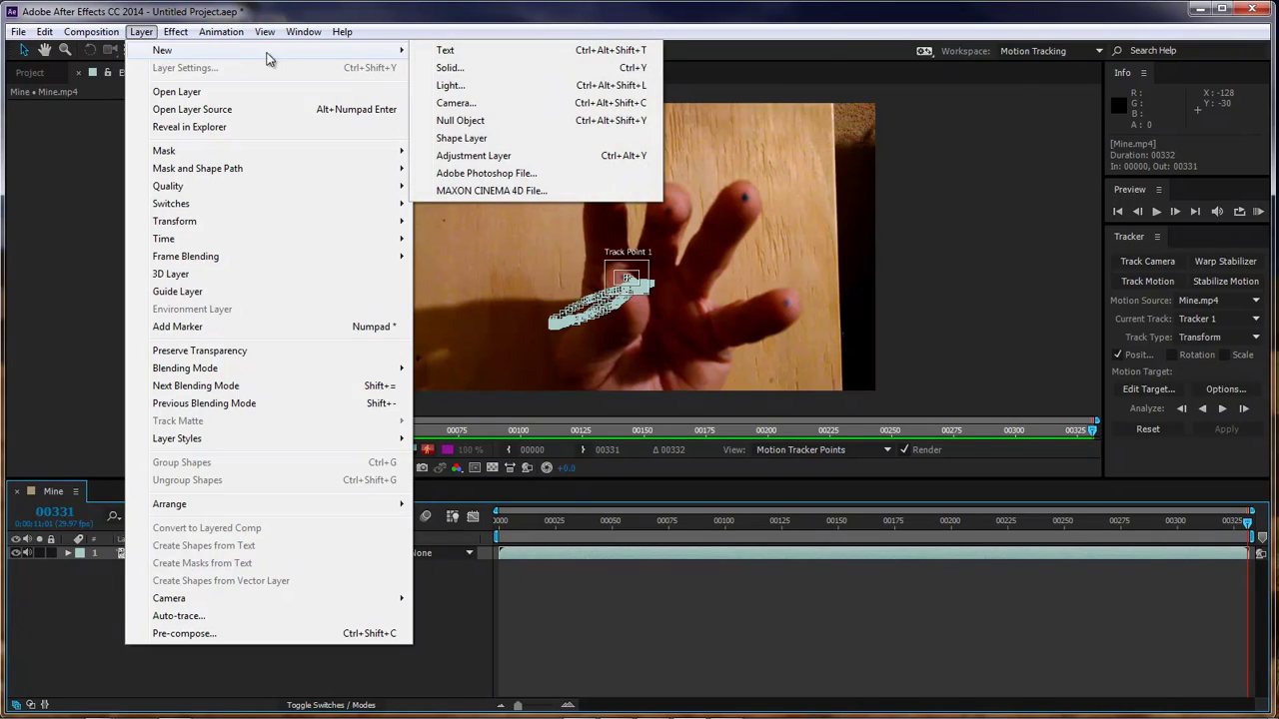
click(463, 124)
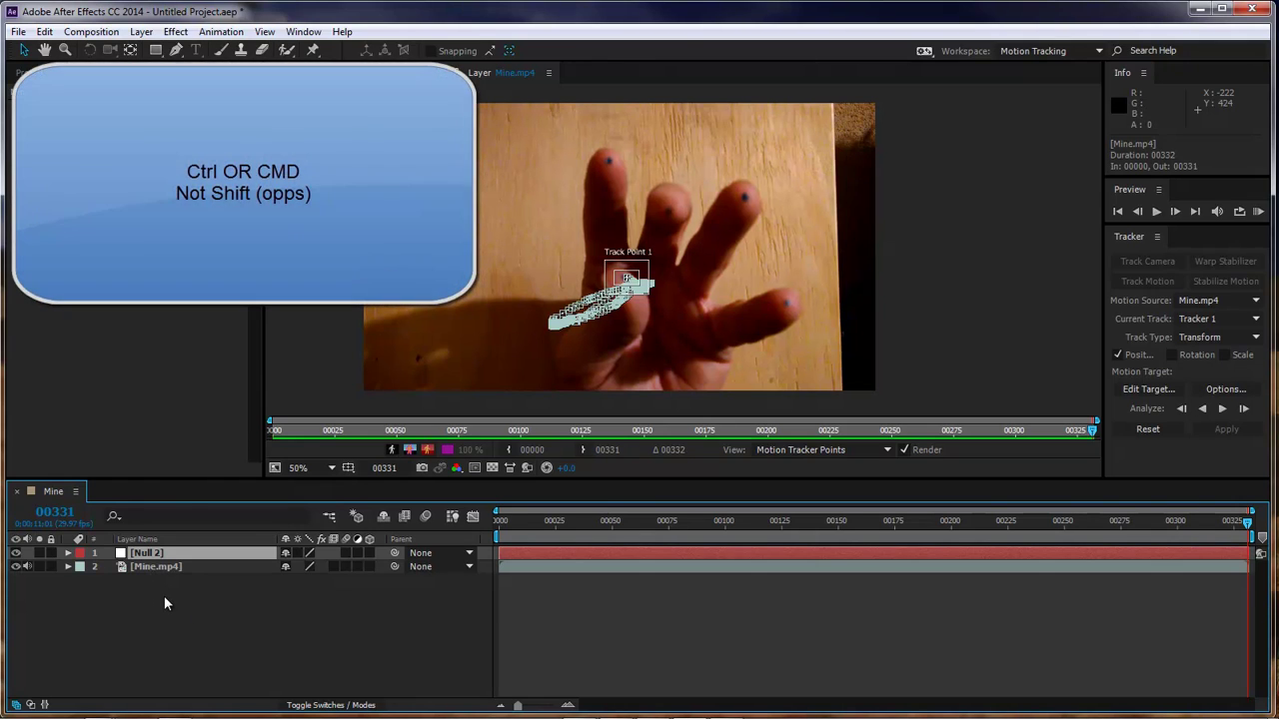
key(ctrl+d)
key(ctrl+d)
key(ctrl+d)
key(ctrl+d)
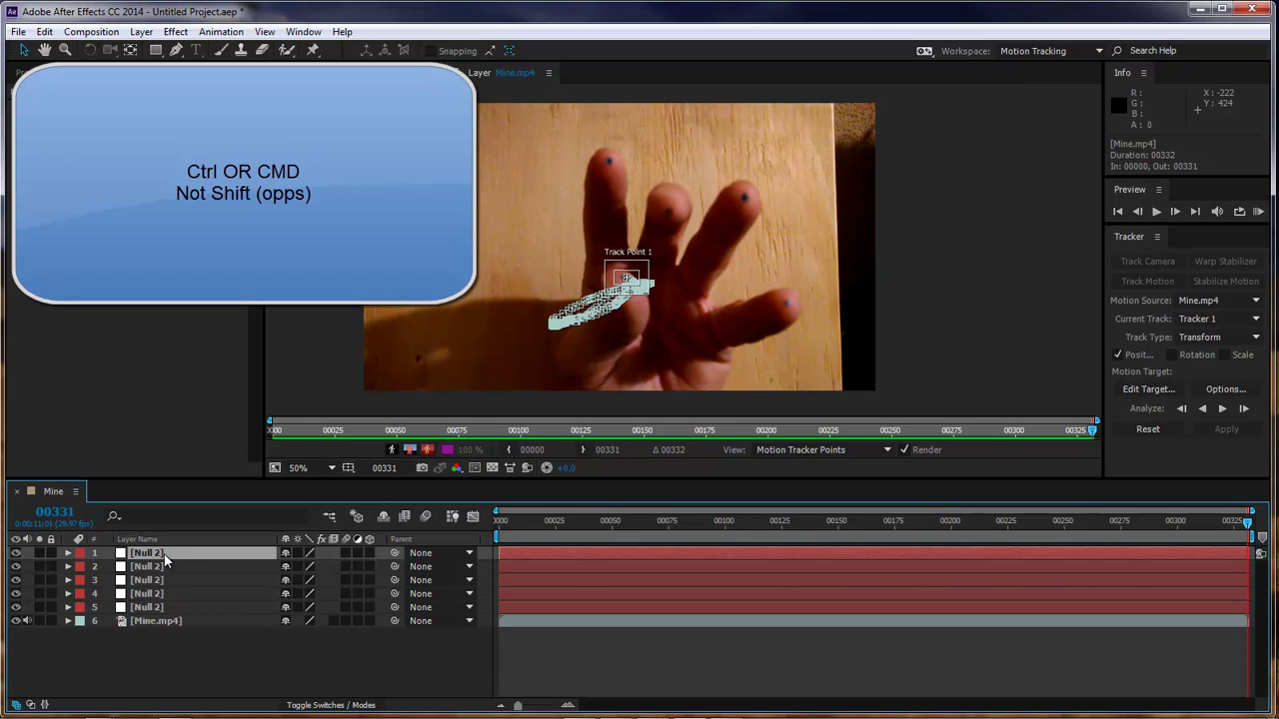
Rename the five null layers 1, 2, 3, 4 and 5.
key(Return)
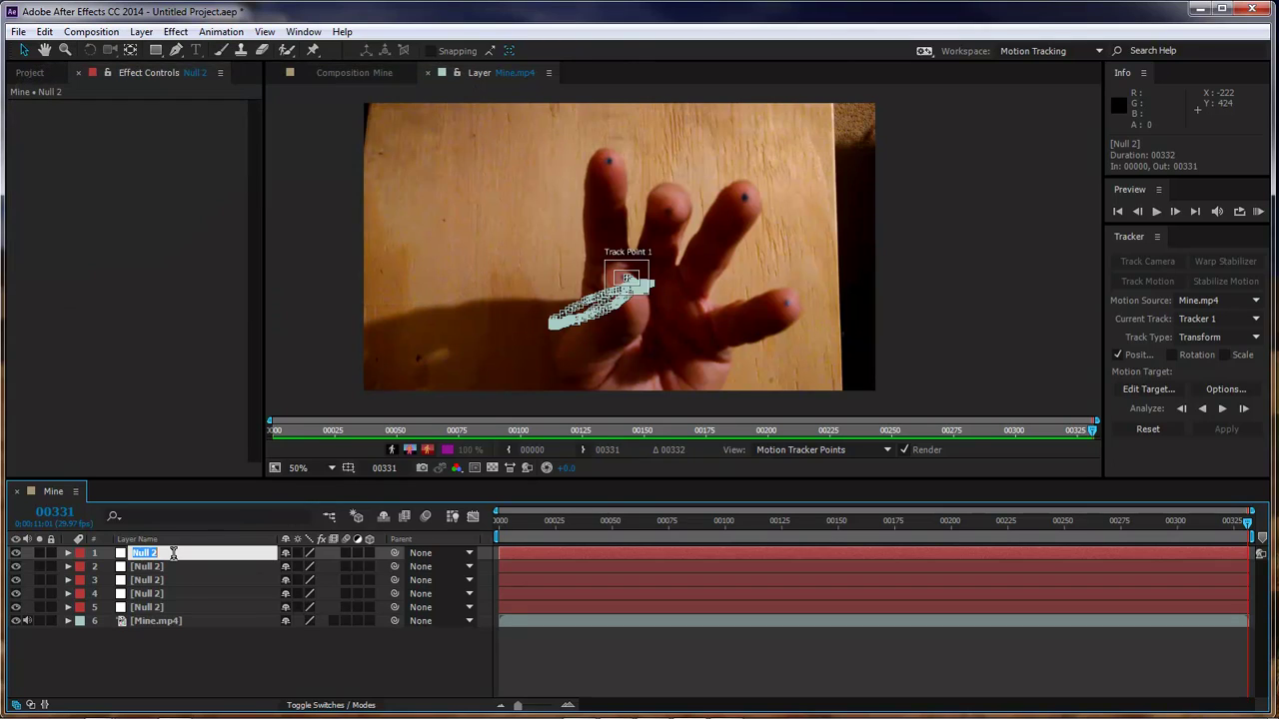
click(168, 565)
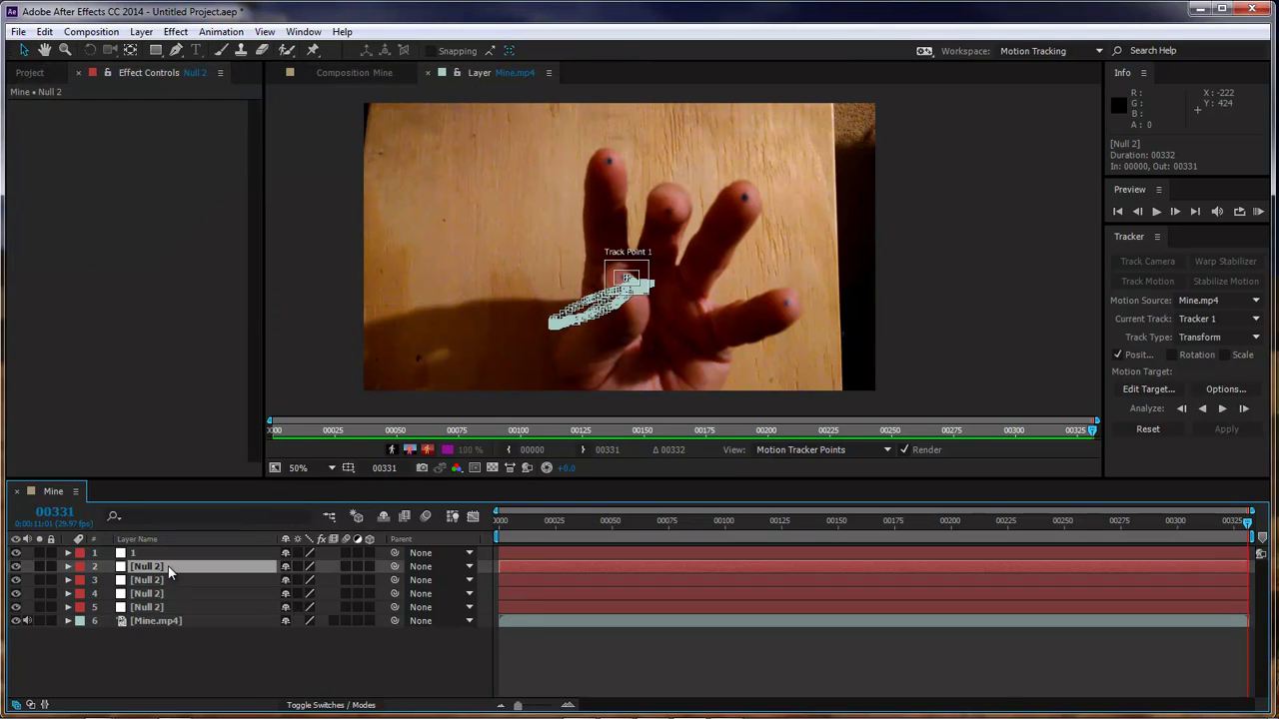
key(Return)
click(178, 580)
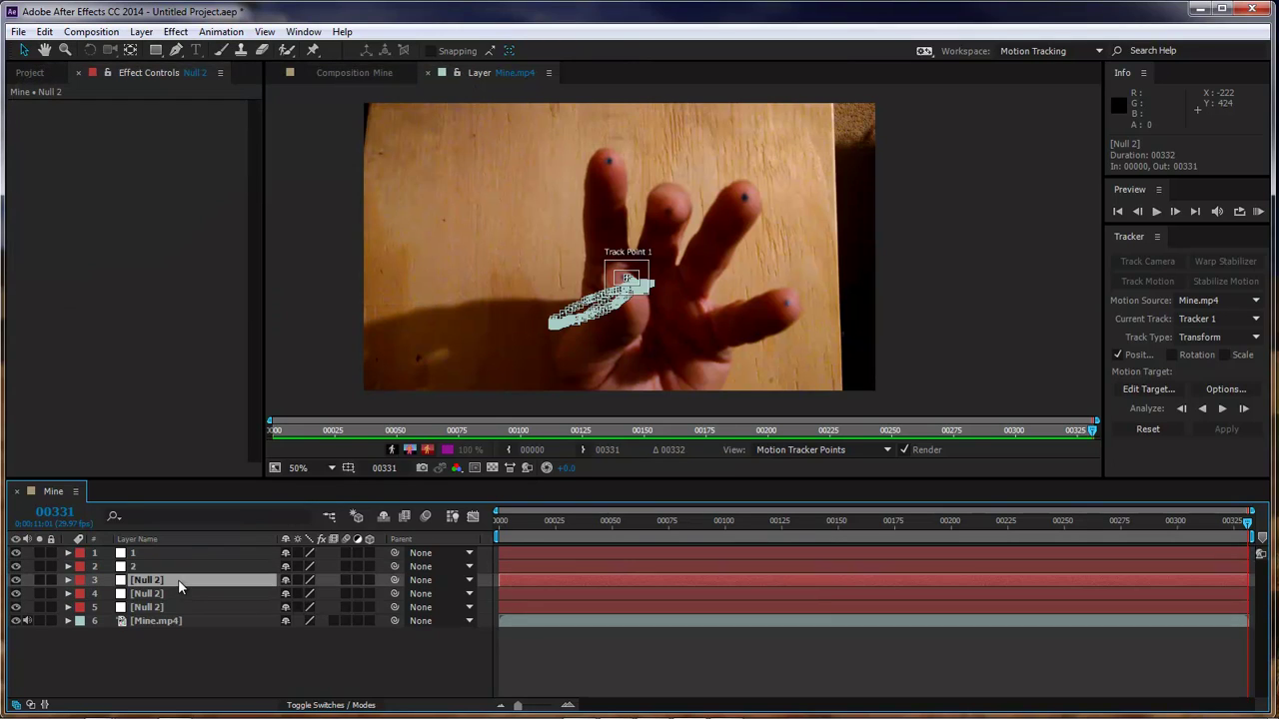
key(Return)
text(3)
click(175, 594)
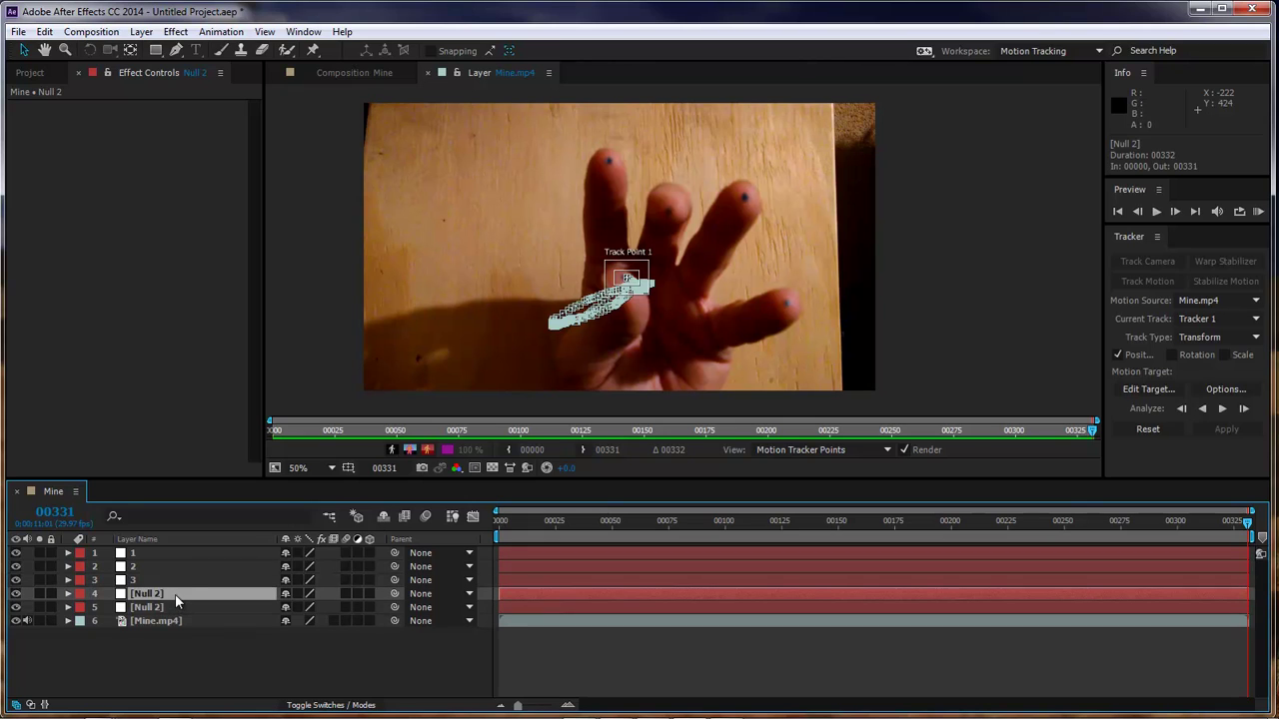
key(Return)
text(4)
click(174, 606)
key(Return)
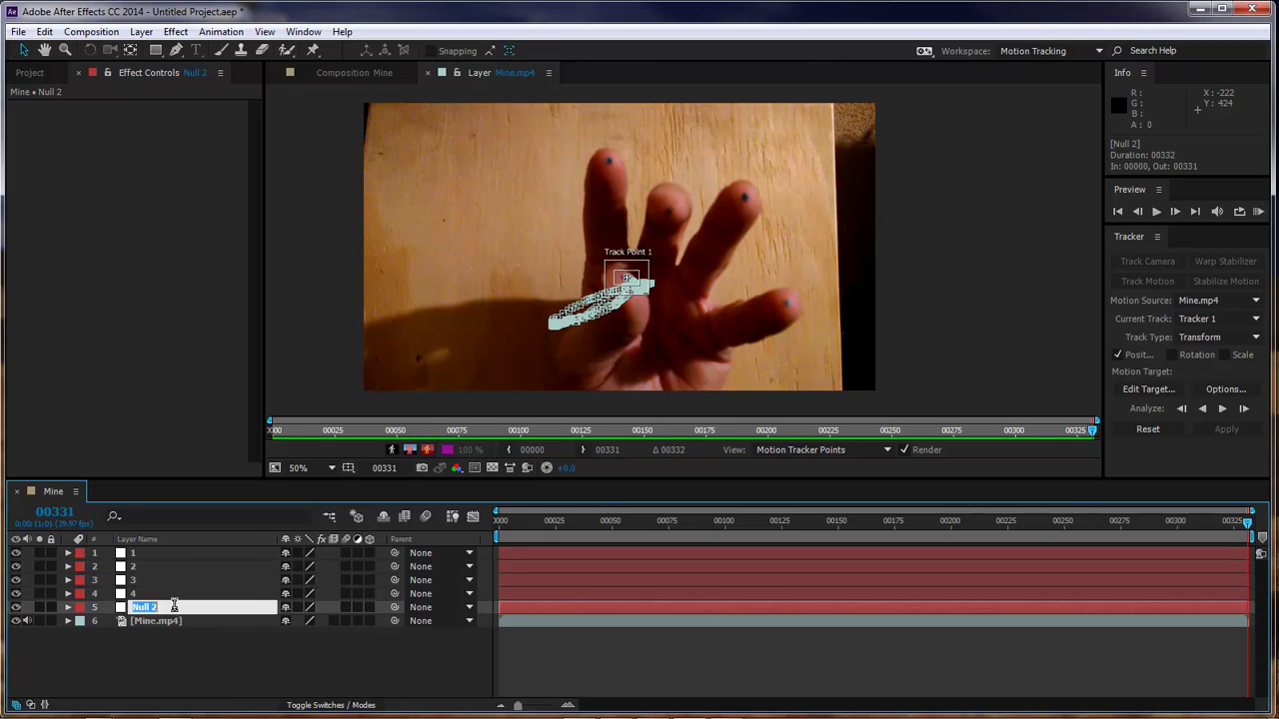
text(5)
click(196, 655)
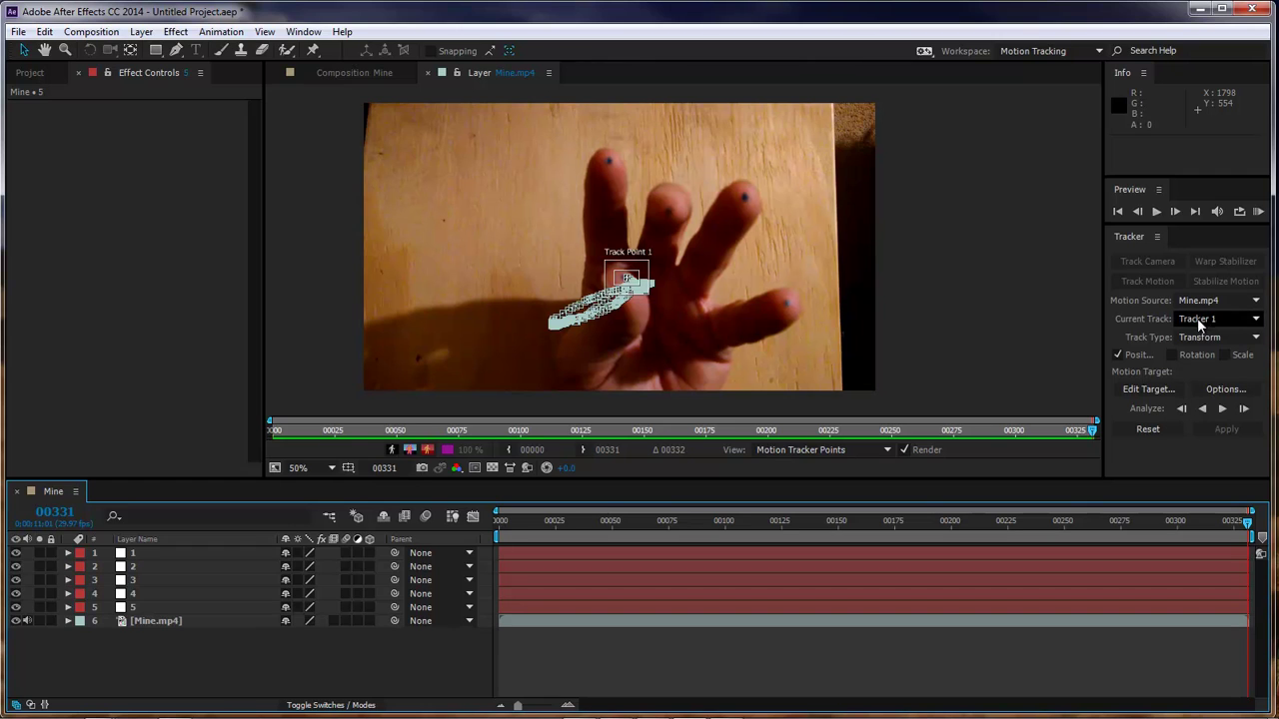
Apply Tracker 1's motion to null layer 1 in X and Y.
click(1146, 391)
click(845, 359)
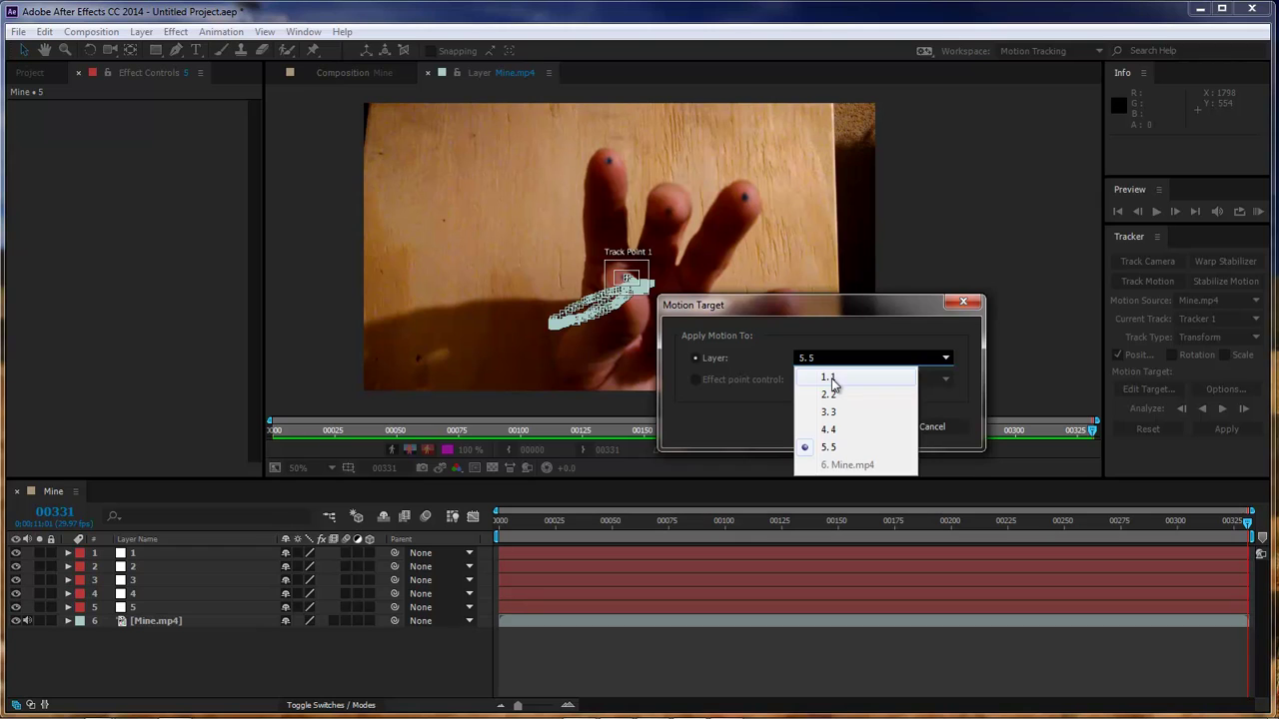
click(830, 376)
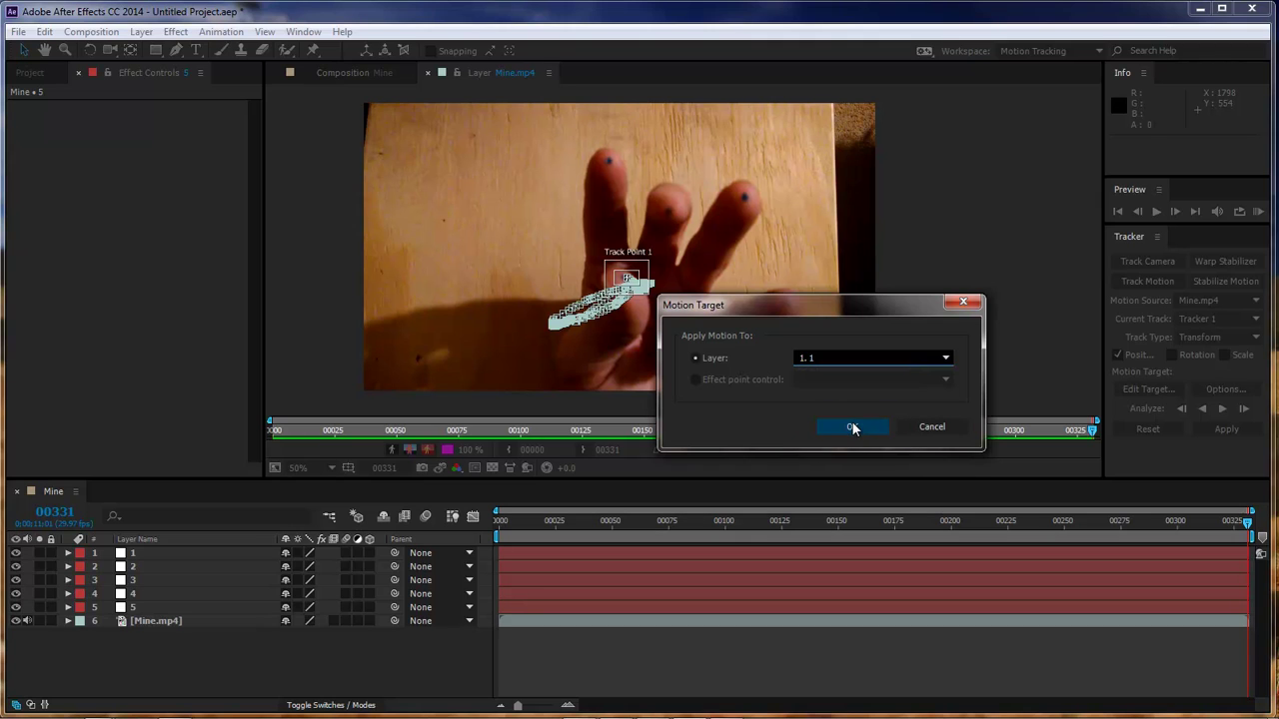
click(851, 428)
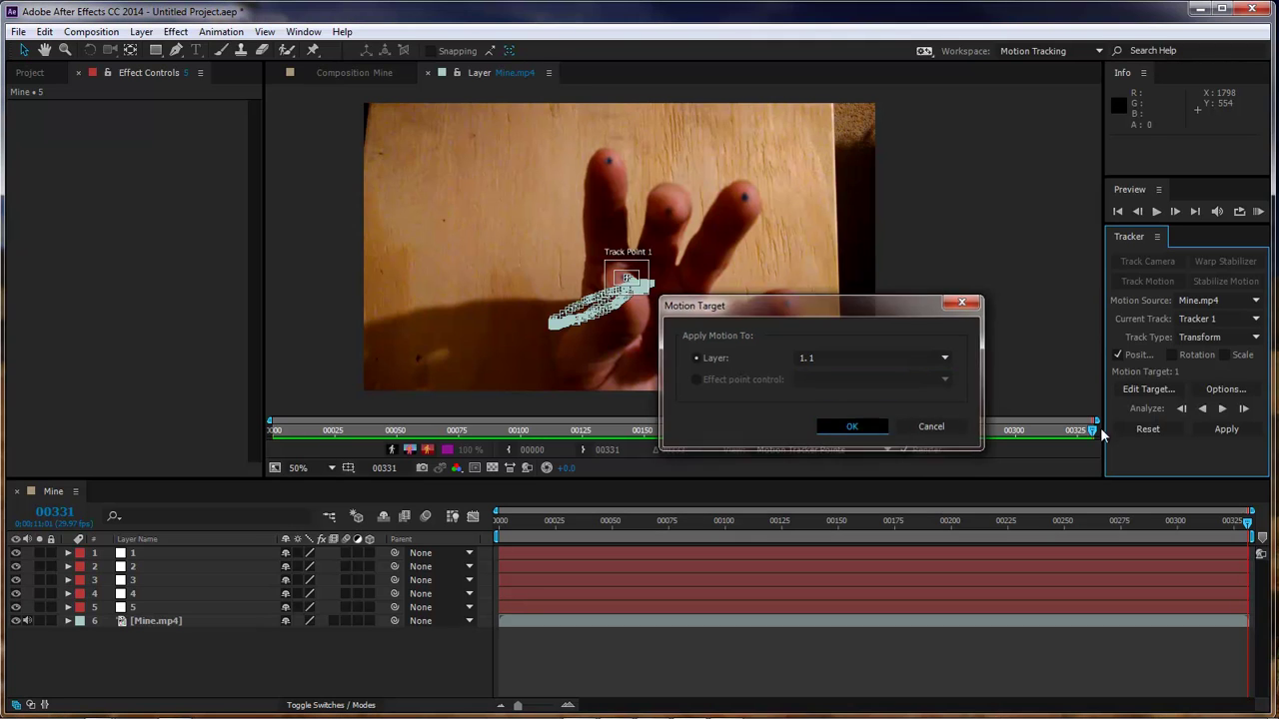
click(1226, 429)
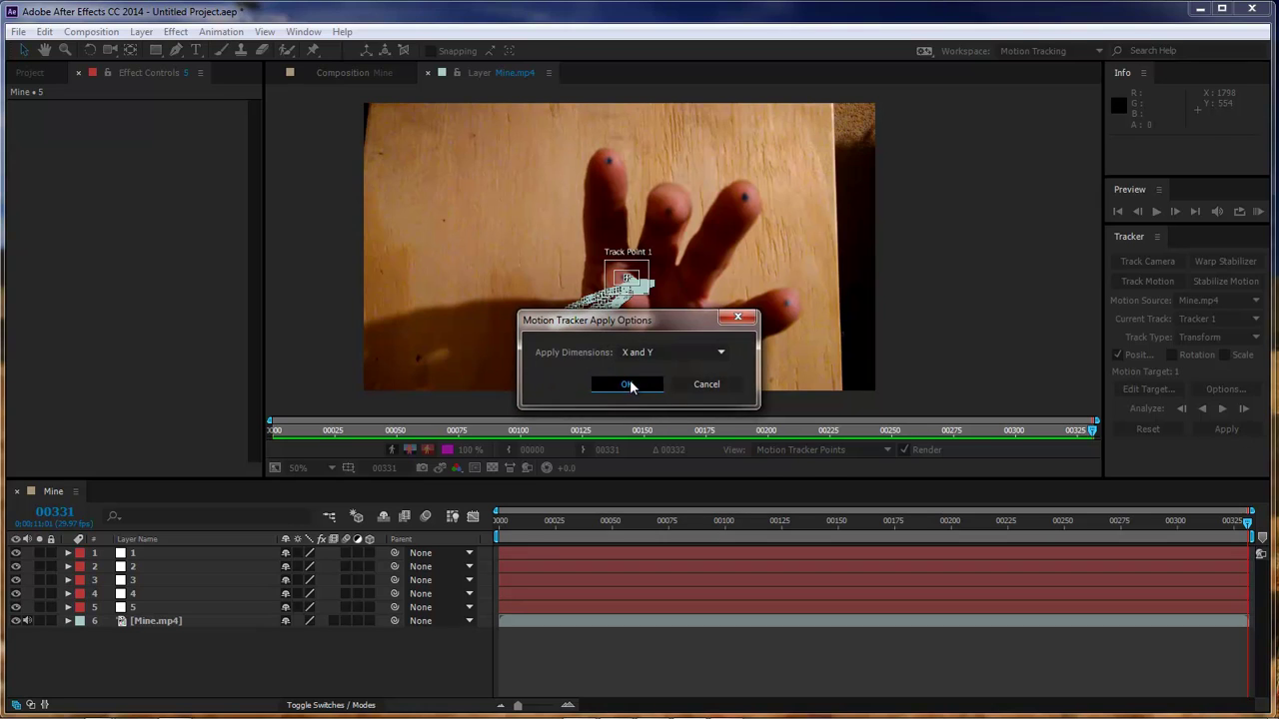
click(628, 384)
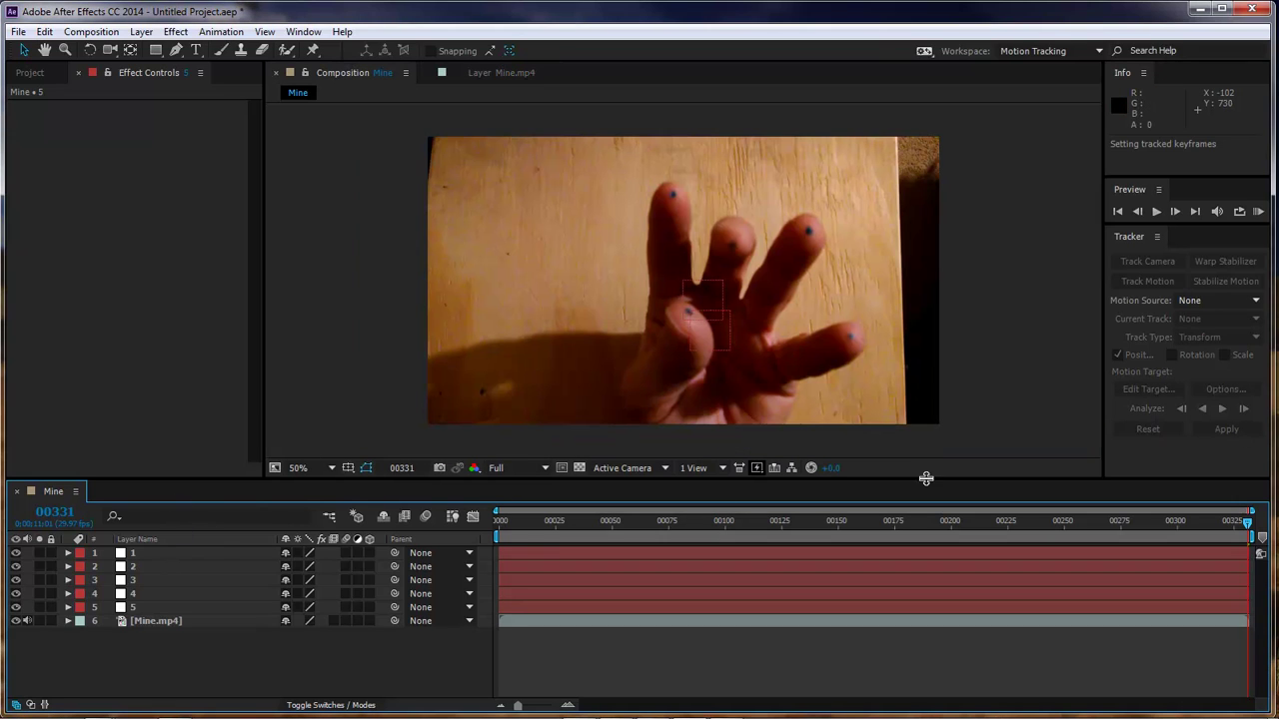
With Mine.mp4 as motion source, apply Tracker 2's motion to null layer 2.
click(149, 620)
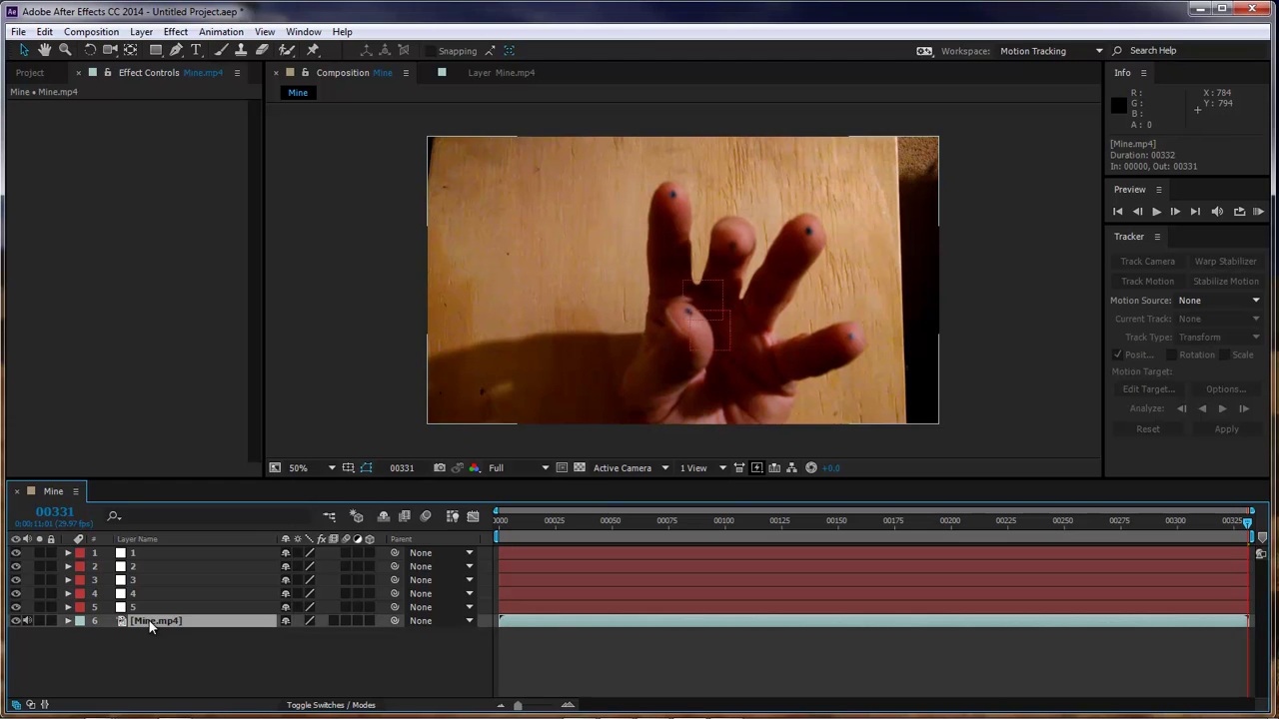
click(1224, 300)
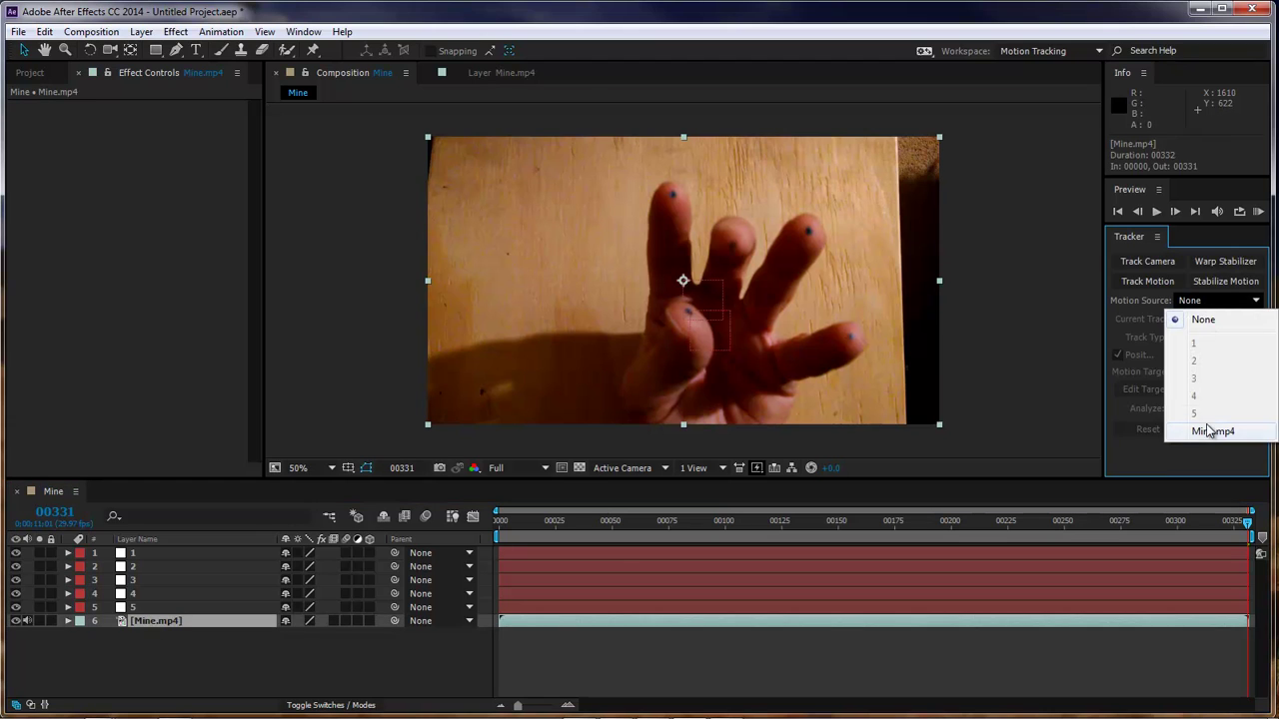
click(1210, 430)
click(1224, 318)
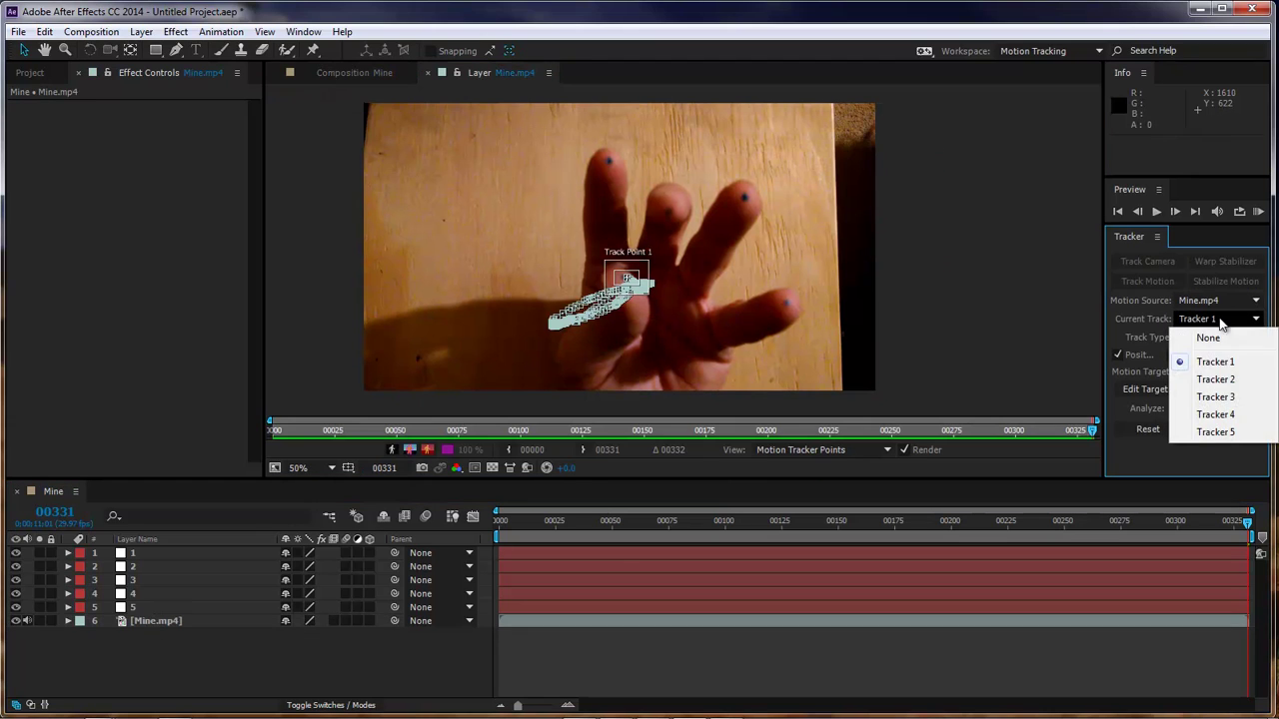
click(1218, 380)
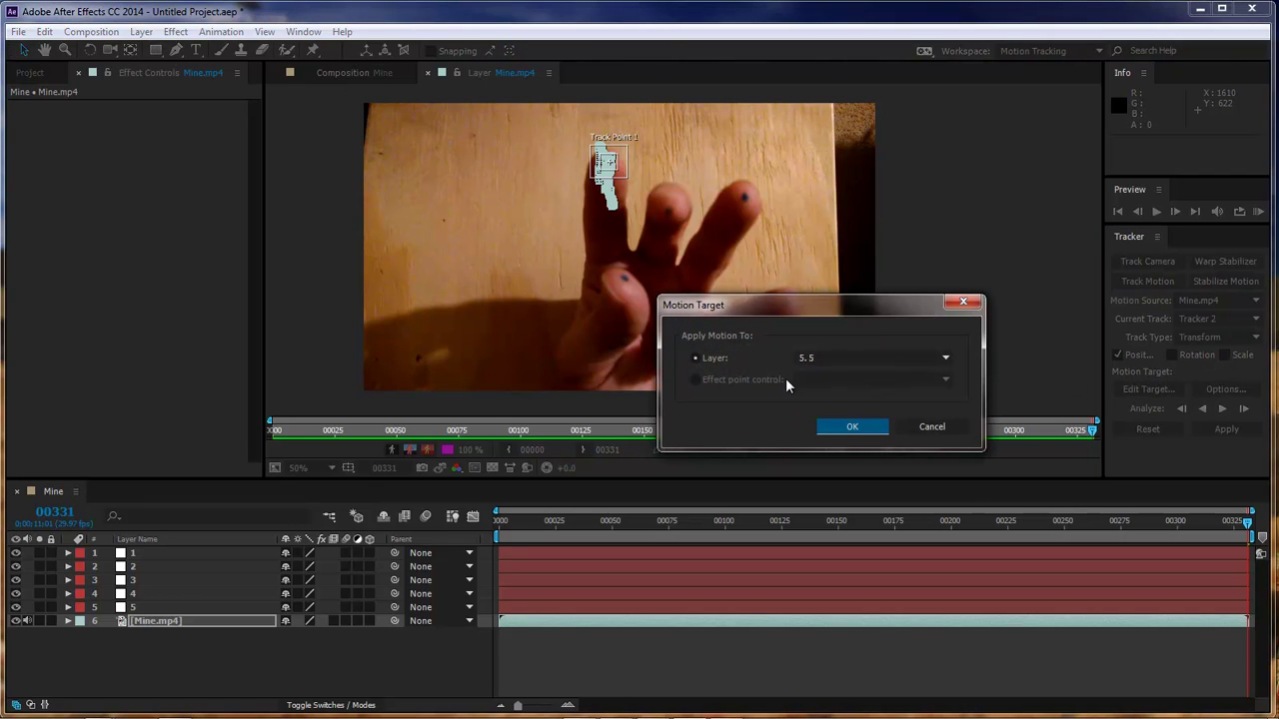
click(830, 357)
click(834, 391)
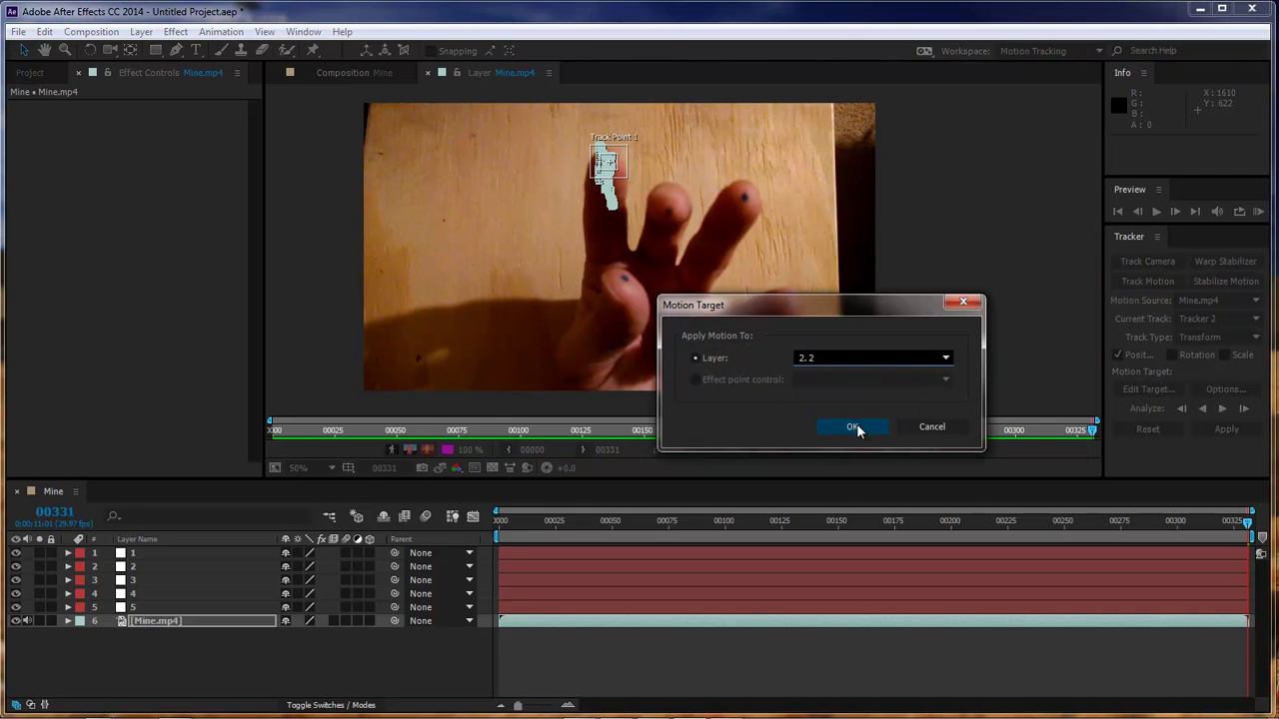
click(855, 427)
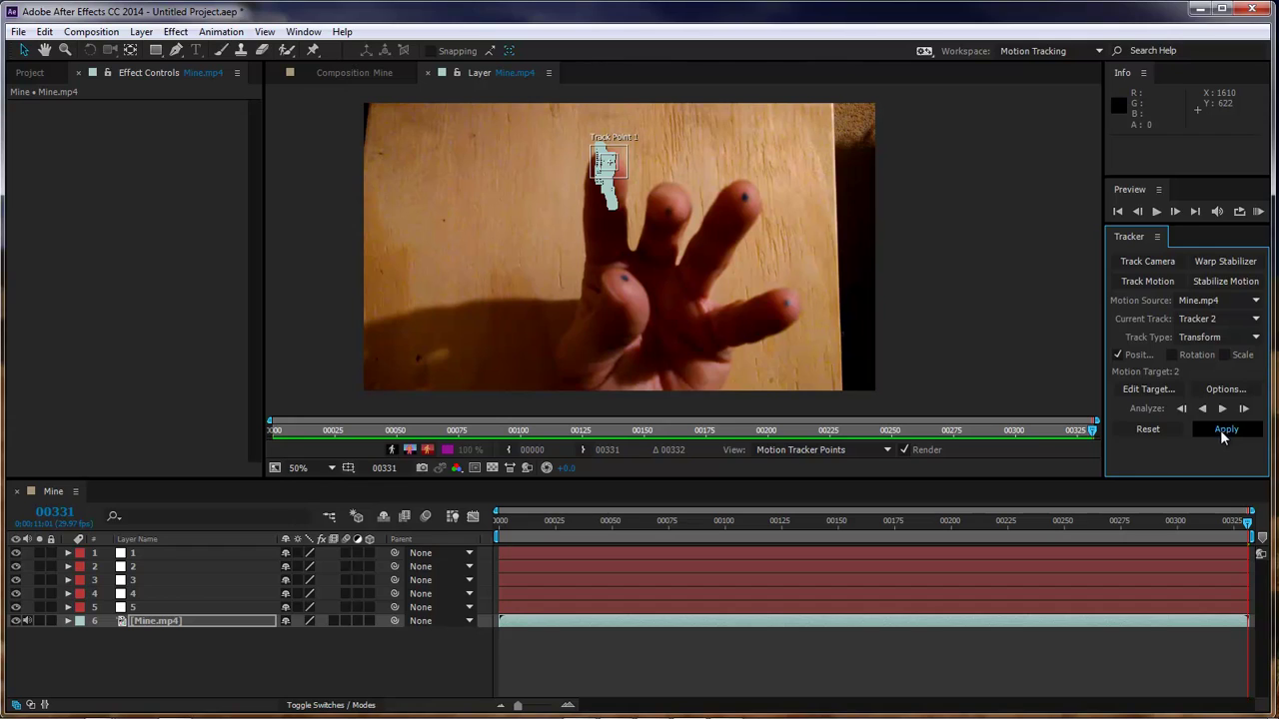
click(1226, 429)
click(631, 390)
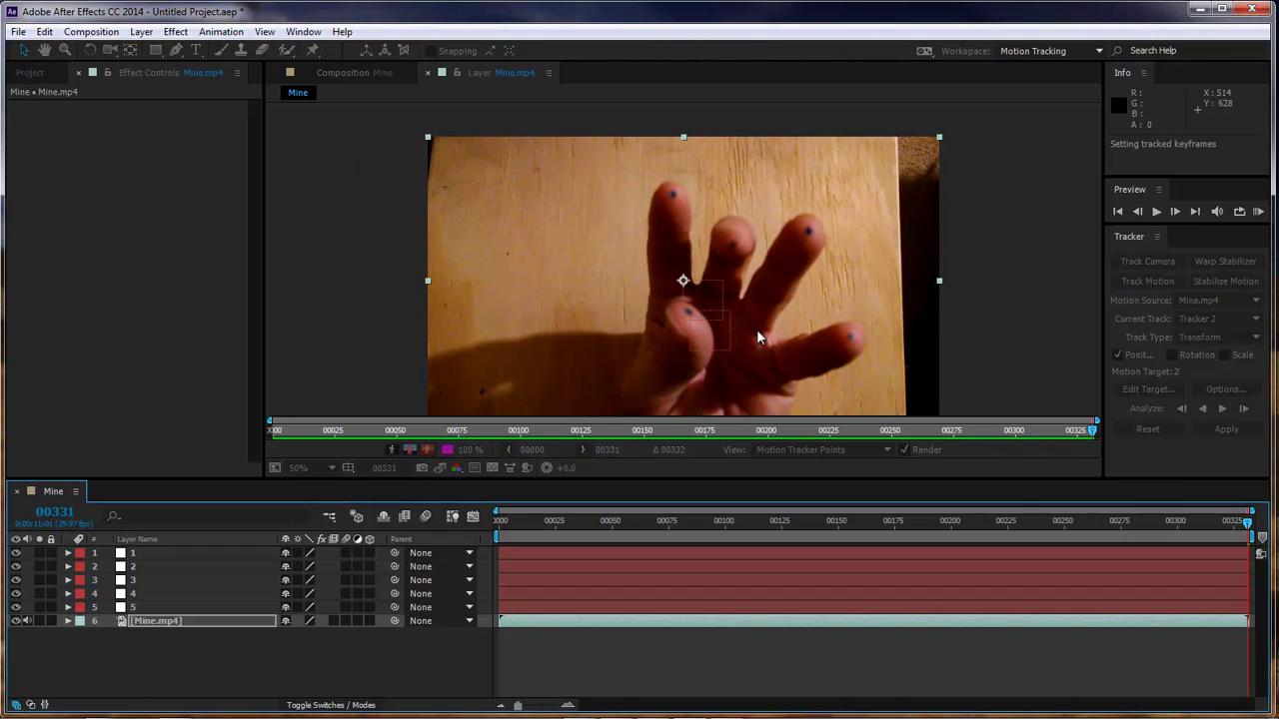
Apply Tracker 3's motion to null layer 3 and the following tracker to its matching null.
click(1247, 300)
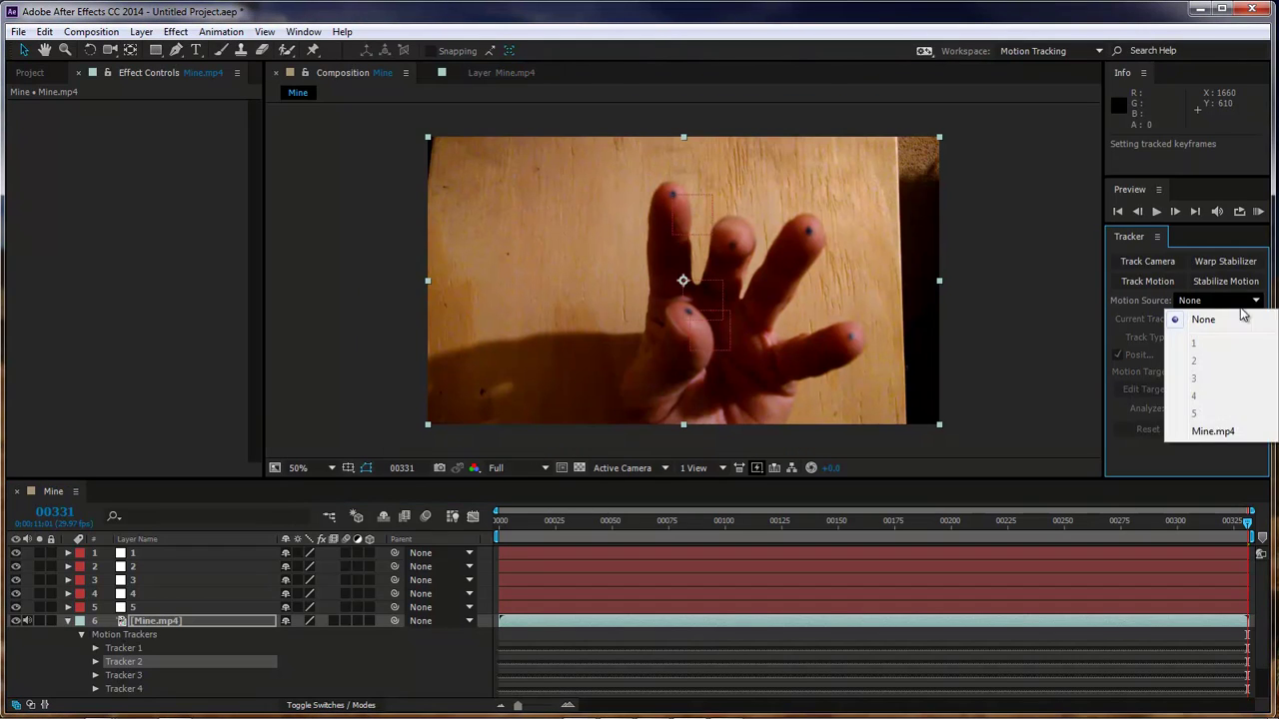
click(1189, 427)
click(1148, 388)
click(856, 360)
click(829, 411)
click(855, 427)
click(1255, 319)
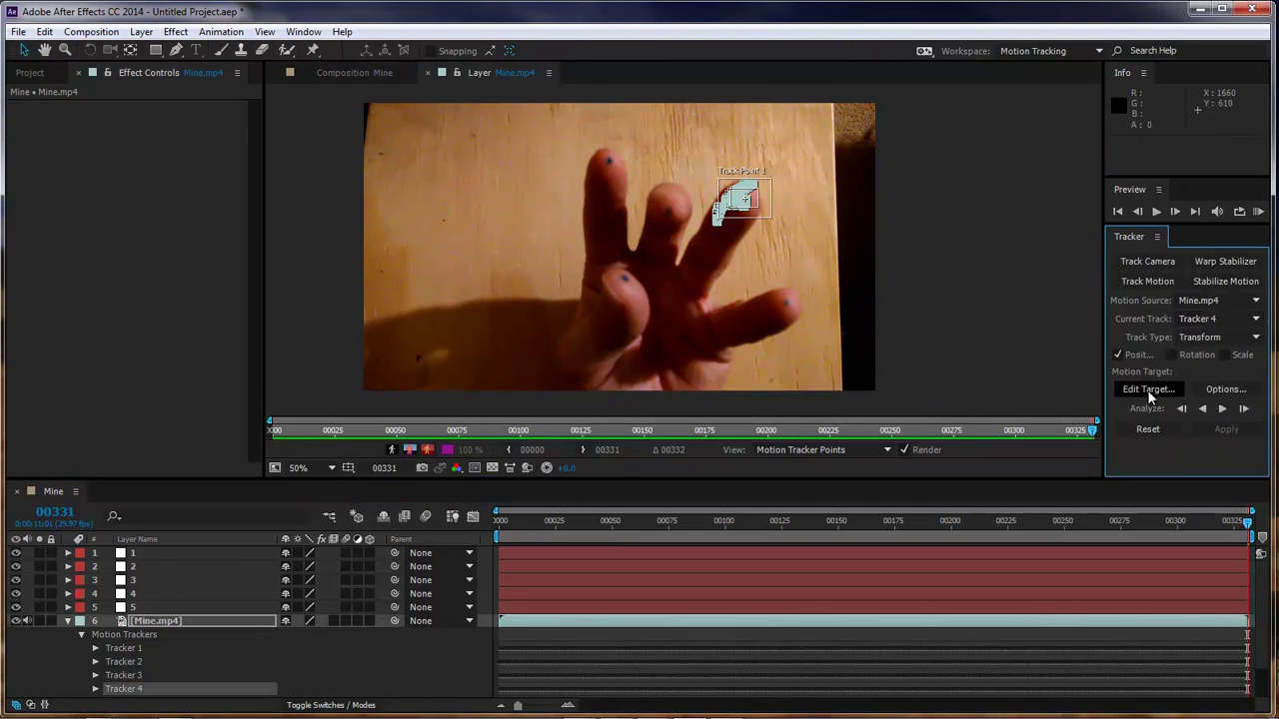
click(1148, 389)
click(855, 427)
click(1226, 429)
click(631, 390)
click(1255, 301)
Apply Tracker 5's motion to its null layer in X and Y.
click(1199, 424)
click(1149, 389)
click(853, 426)
click(1226, 429)
click(636, 386)
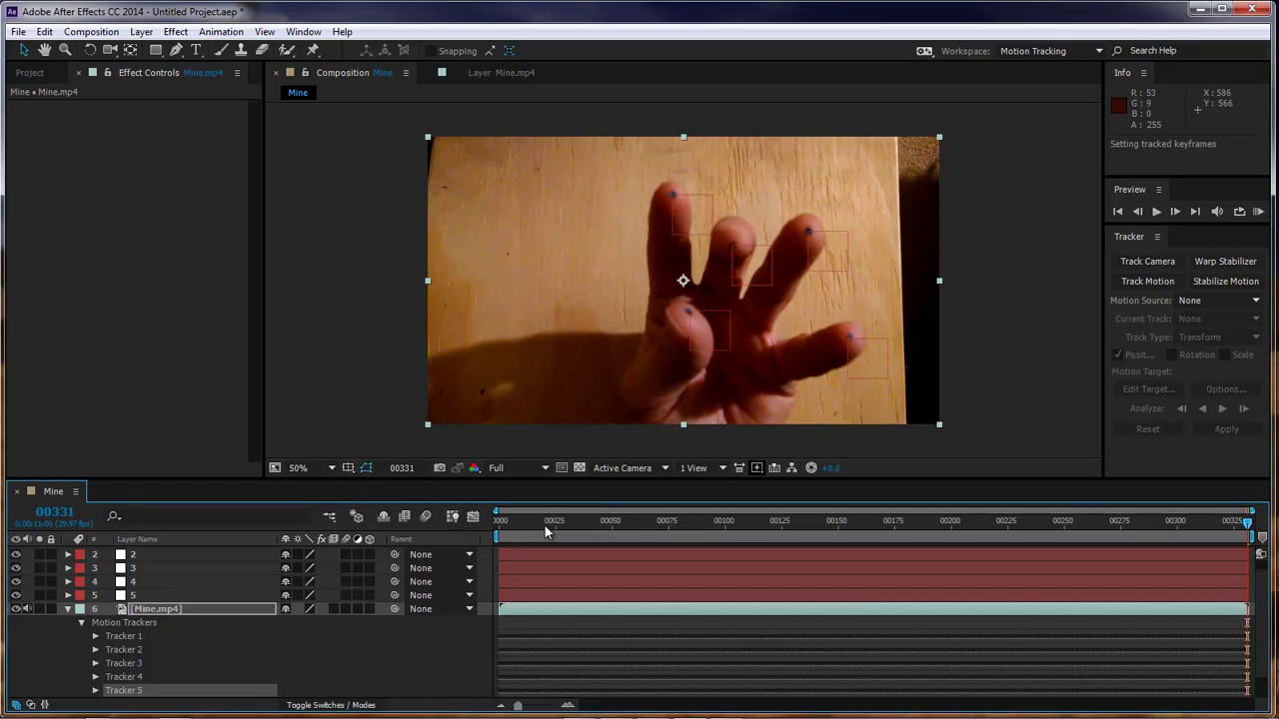
Check the tracking at frames like 00191 and 00234, return to frame 0, and collapse Motion Trackers.
click(598, 524)
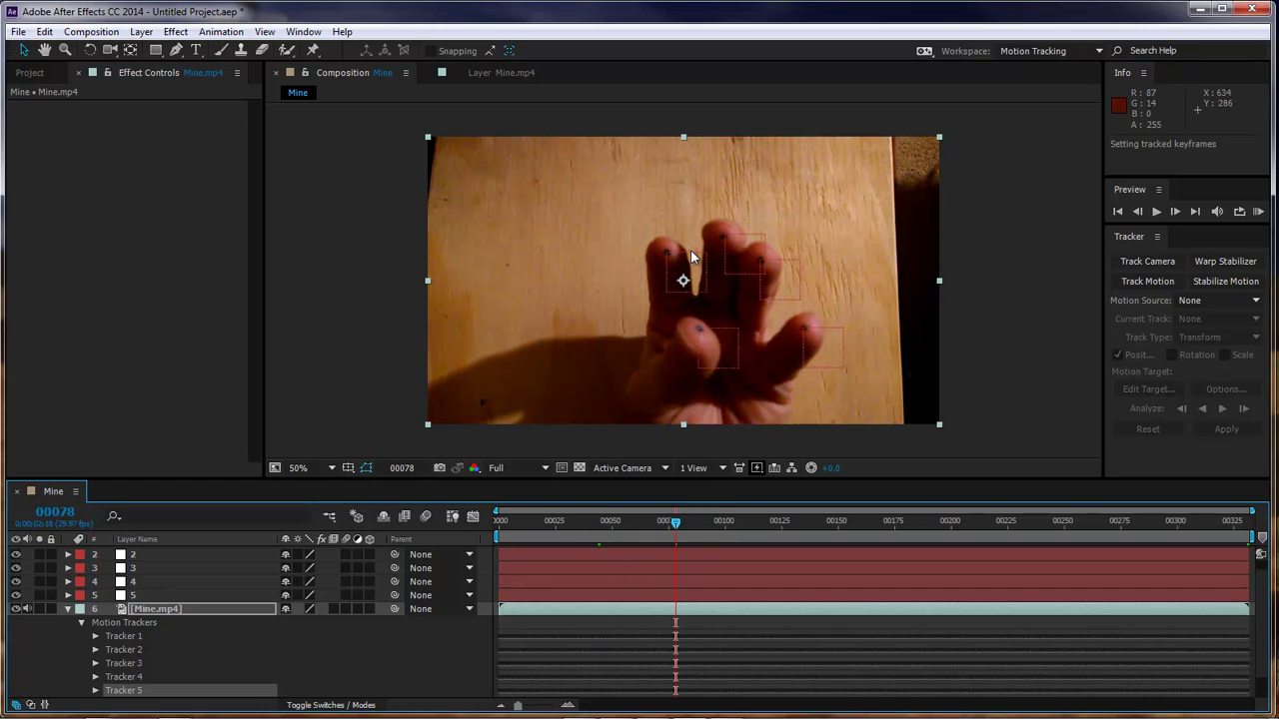
click(793, 522)
click(931, 522)
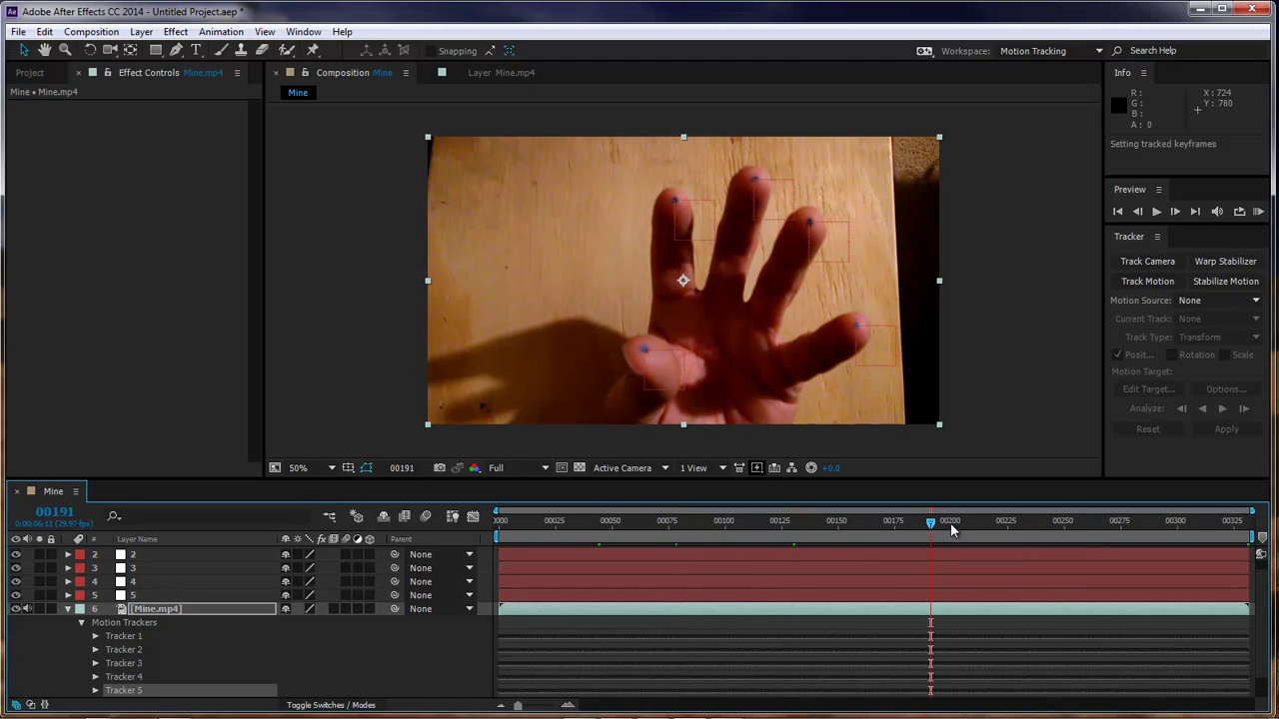
click(1027, 522)
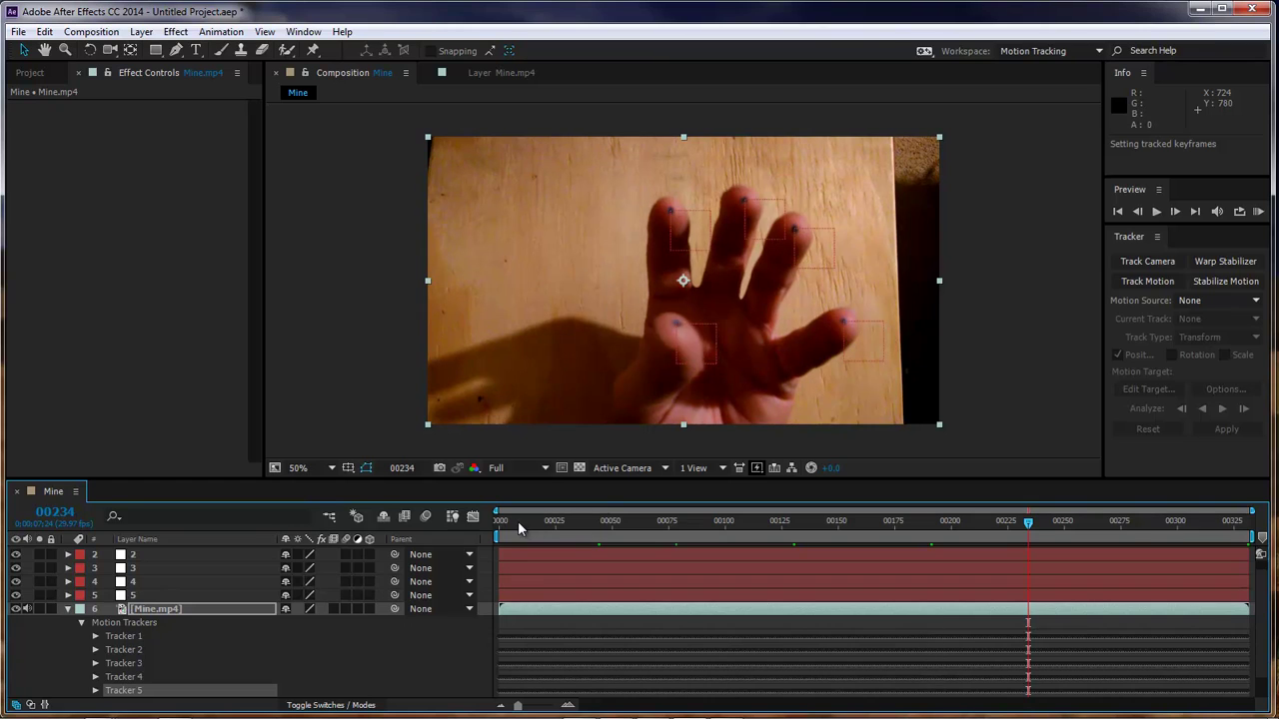
key(Home)
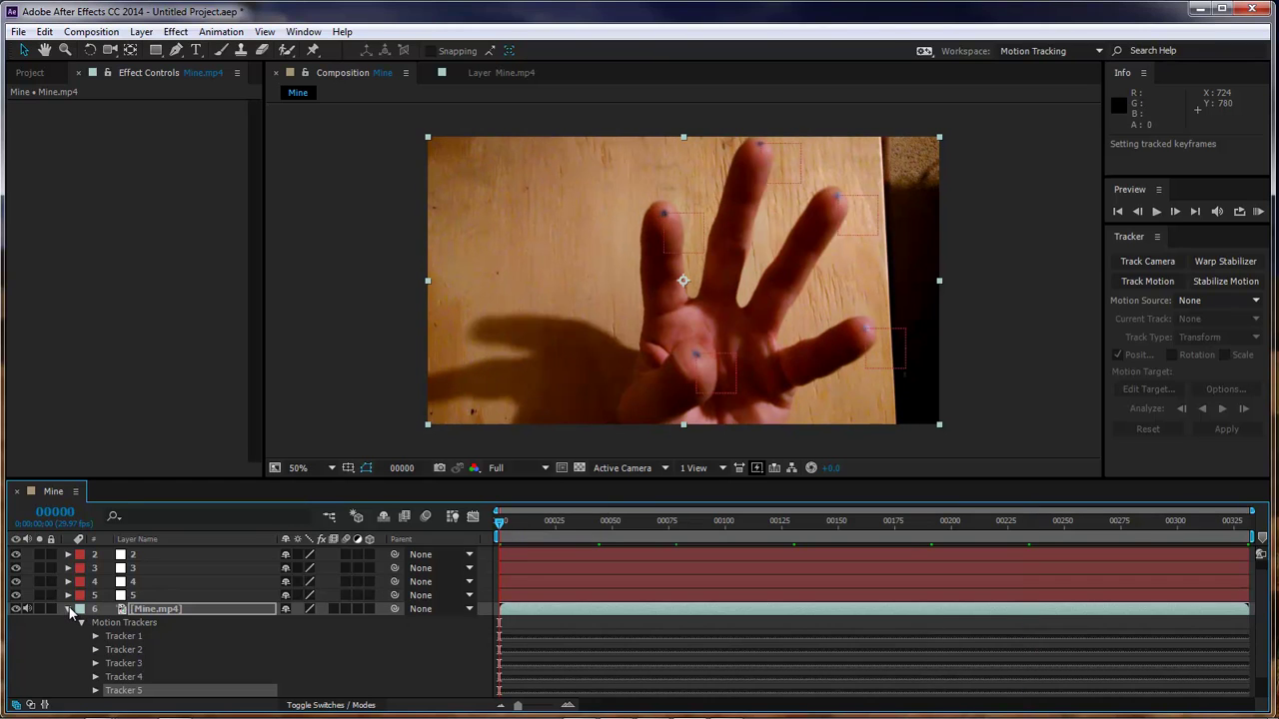
click(68, 609)
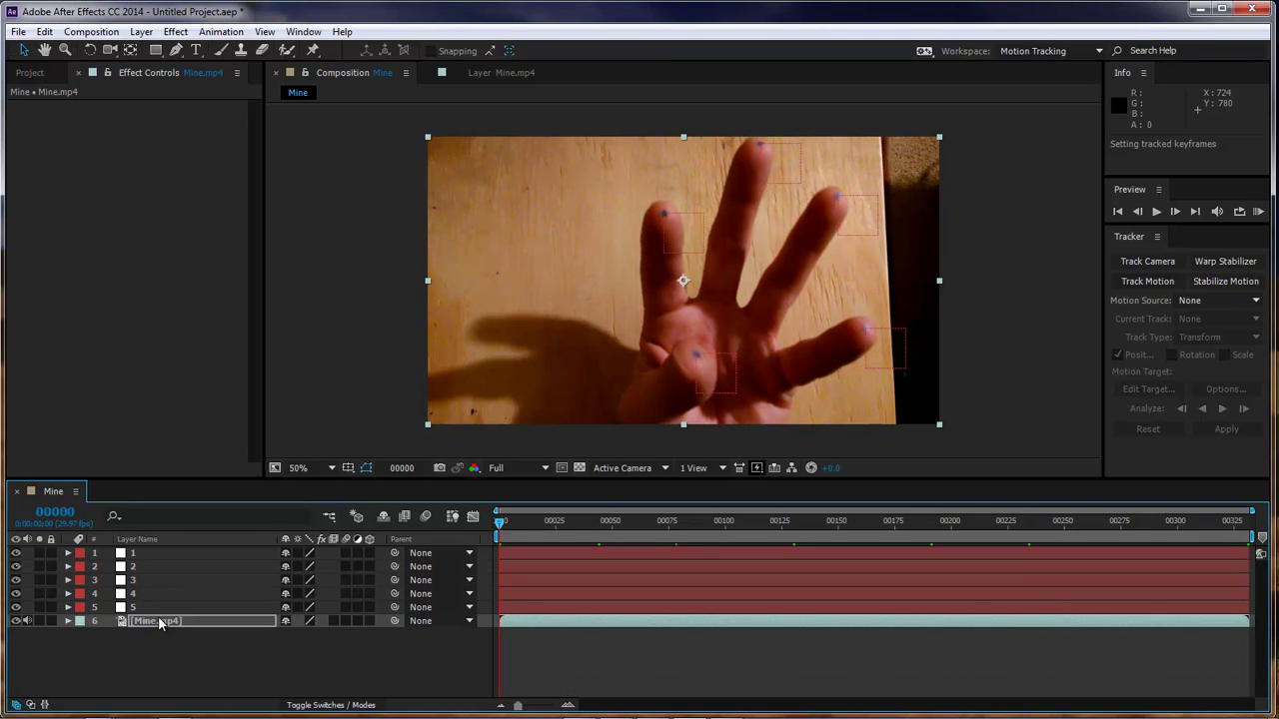
Create a comp-sized blue solid, Blue Solid 1, above the footage and apply Glow to it.
click(173, 664)
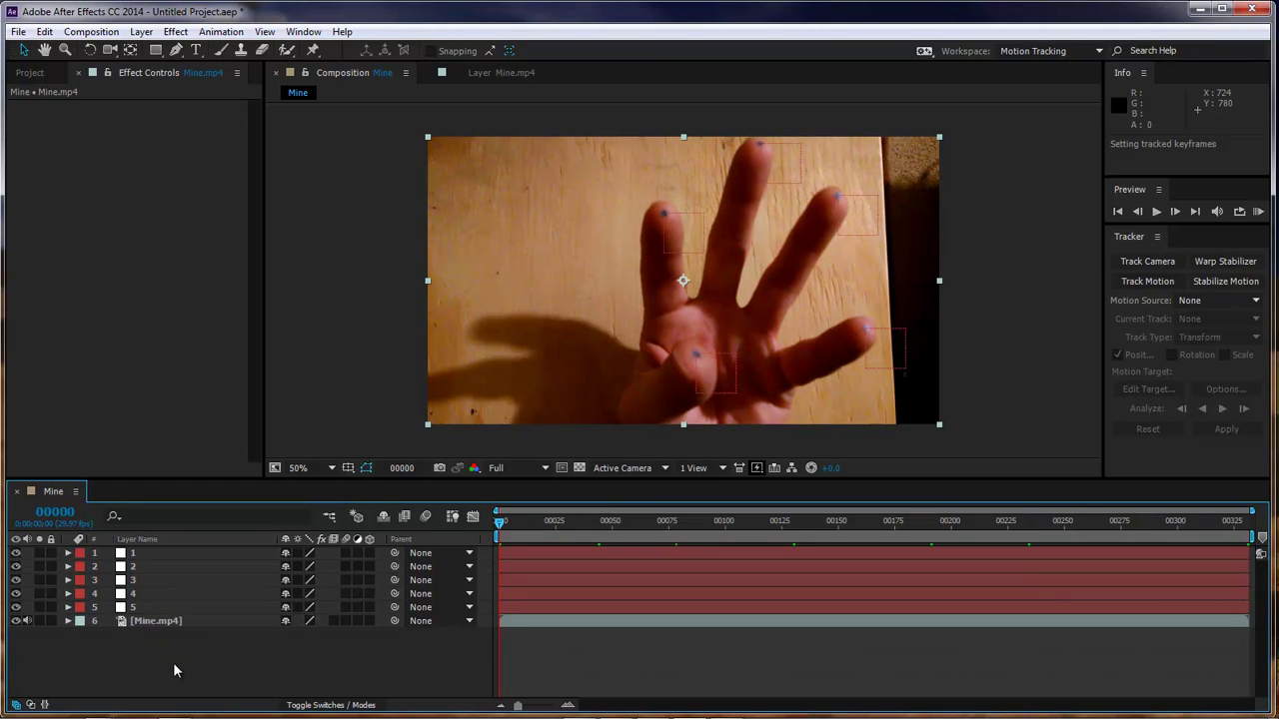
click(141, 31)
mouse_move(150, 49)
click(484, 66)
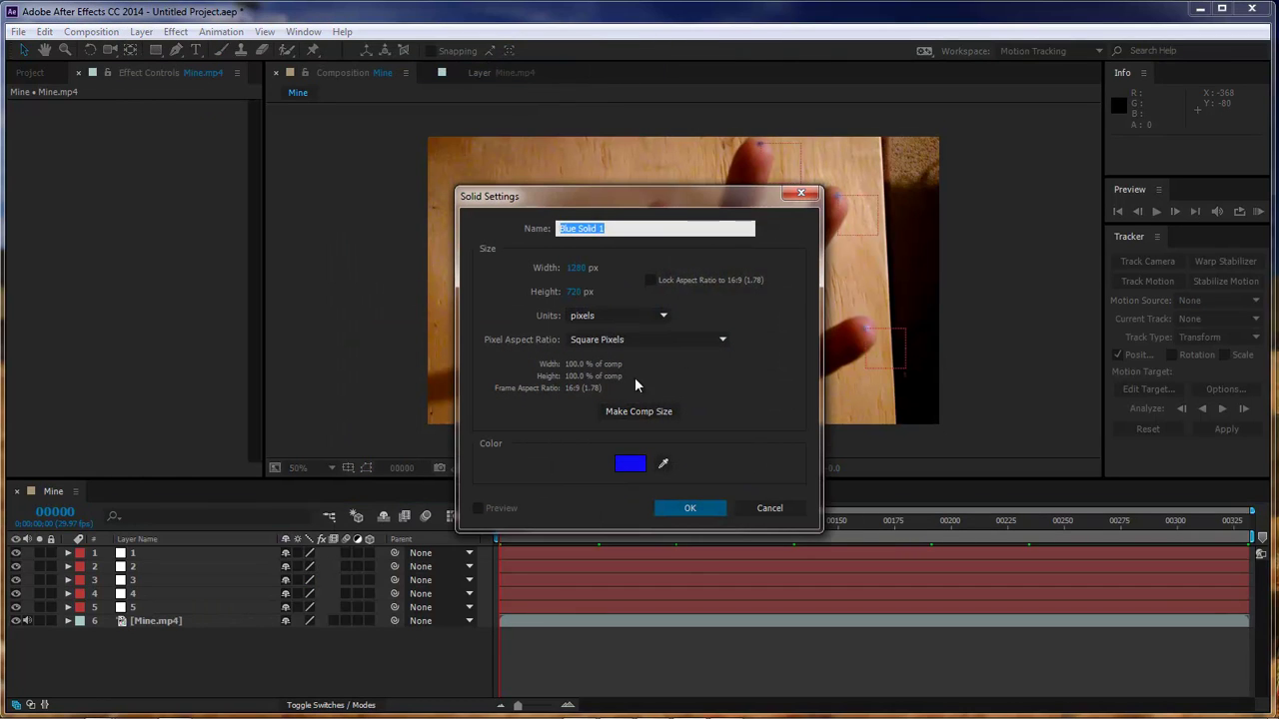
click(645, 411)
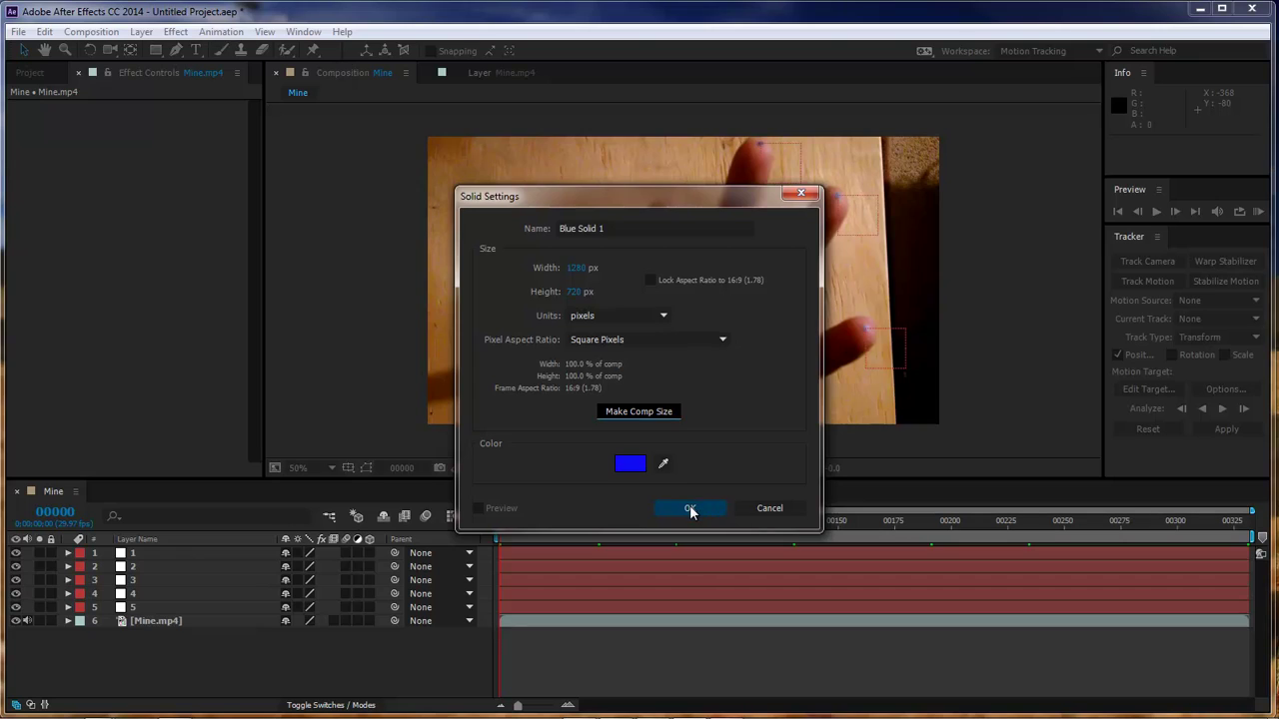
click(692, 509)
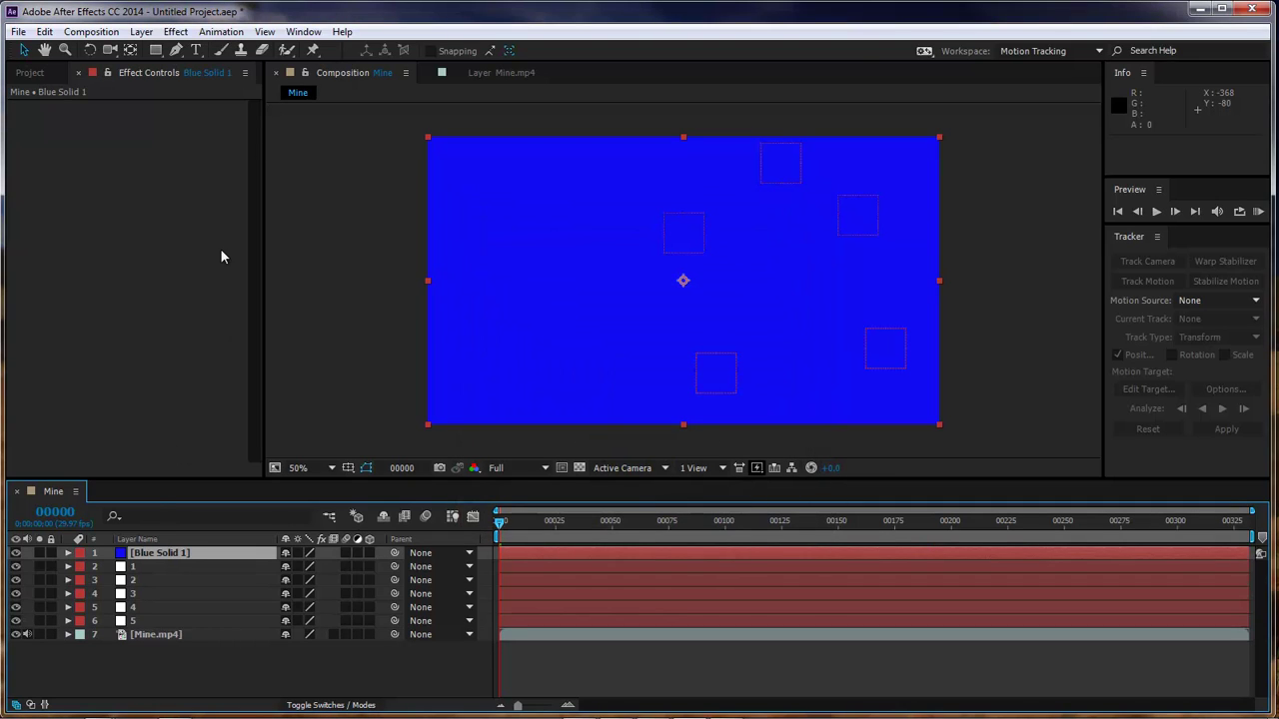
click(174, 31)
click(198, 68)
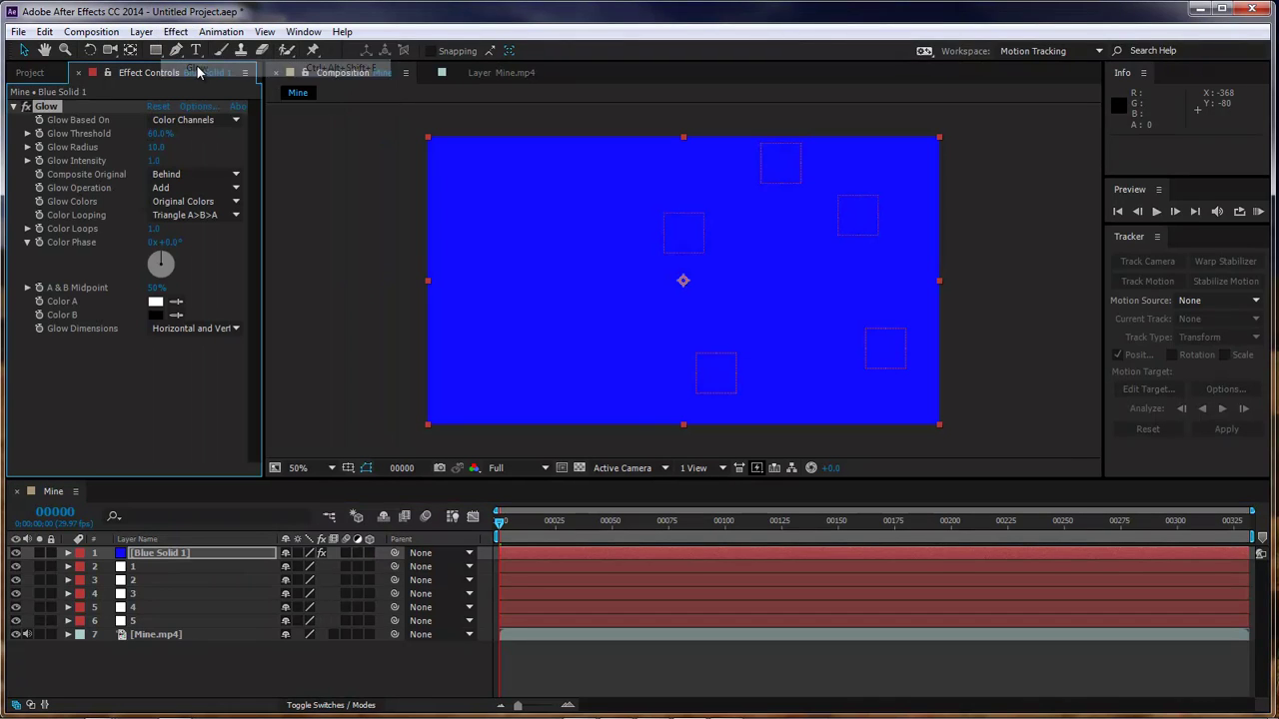
Add the Beam effect to Blue Solid 1 and place it above Glow.
click(175, 31)
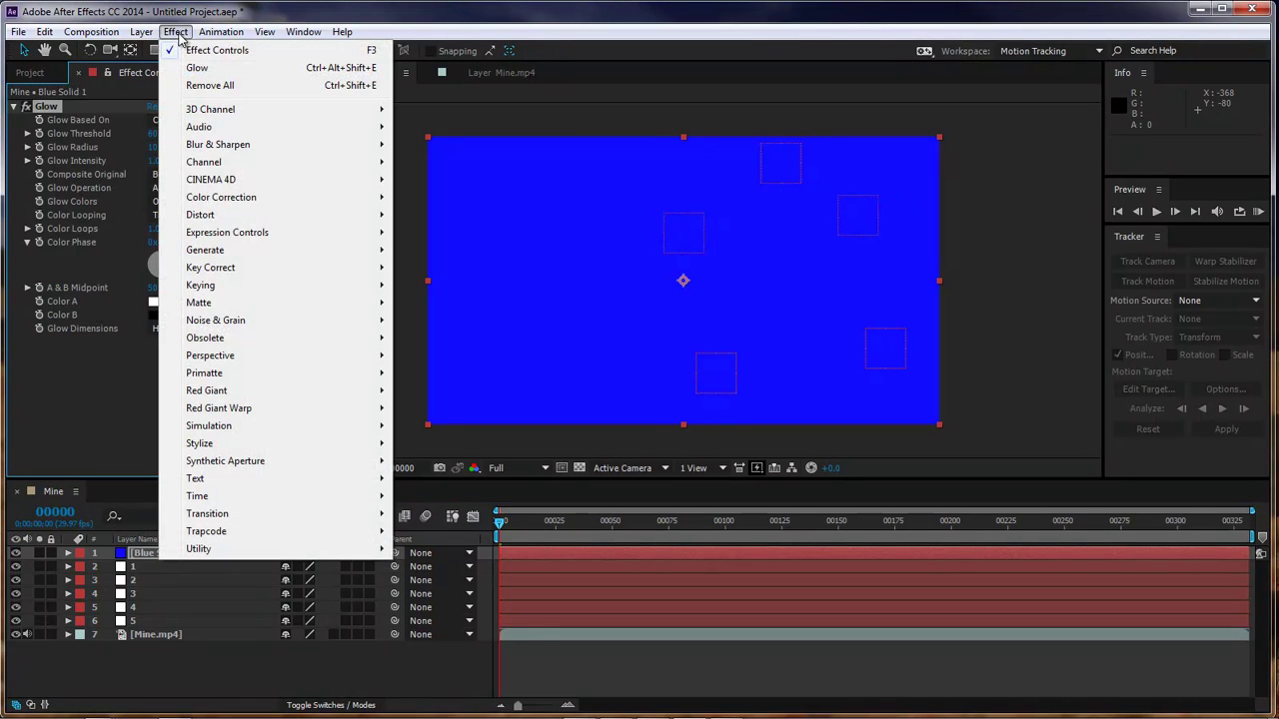
mouse_move(228, 252)
click(443, 320)
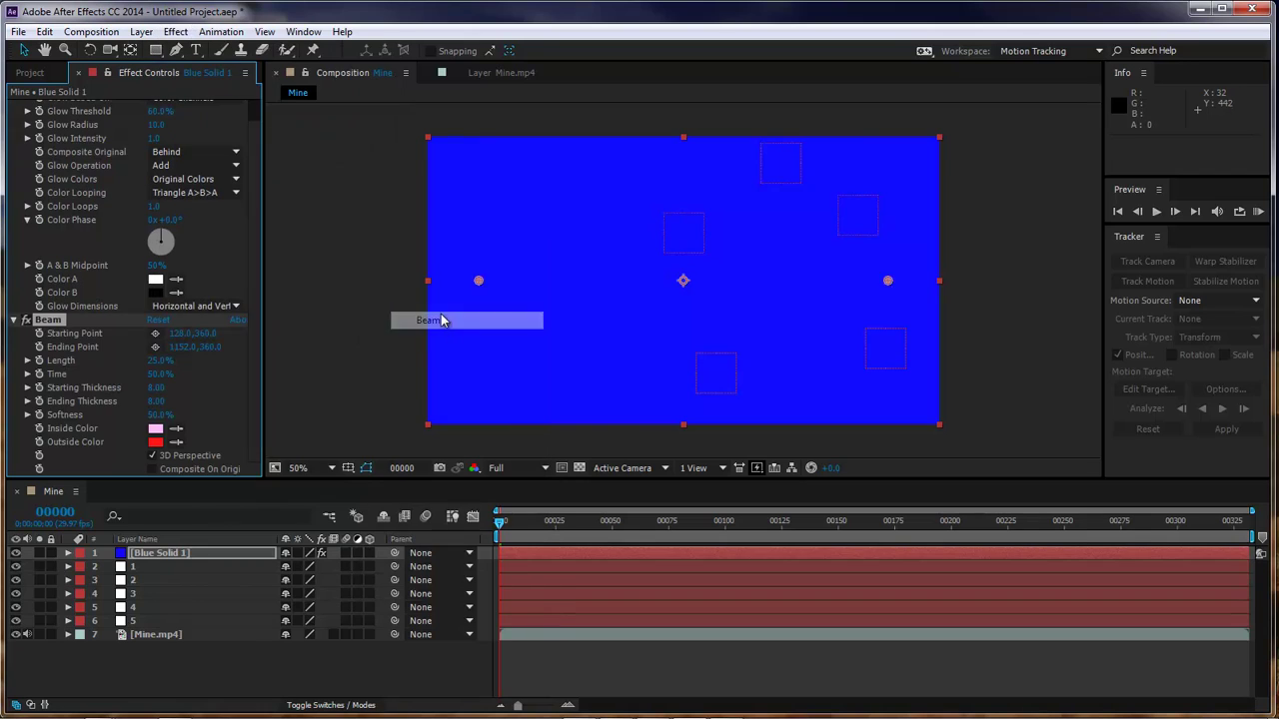
drag(68, 321, 93, 105)
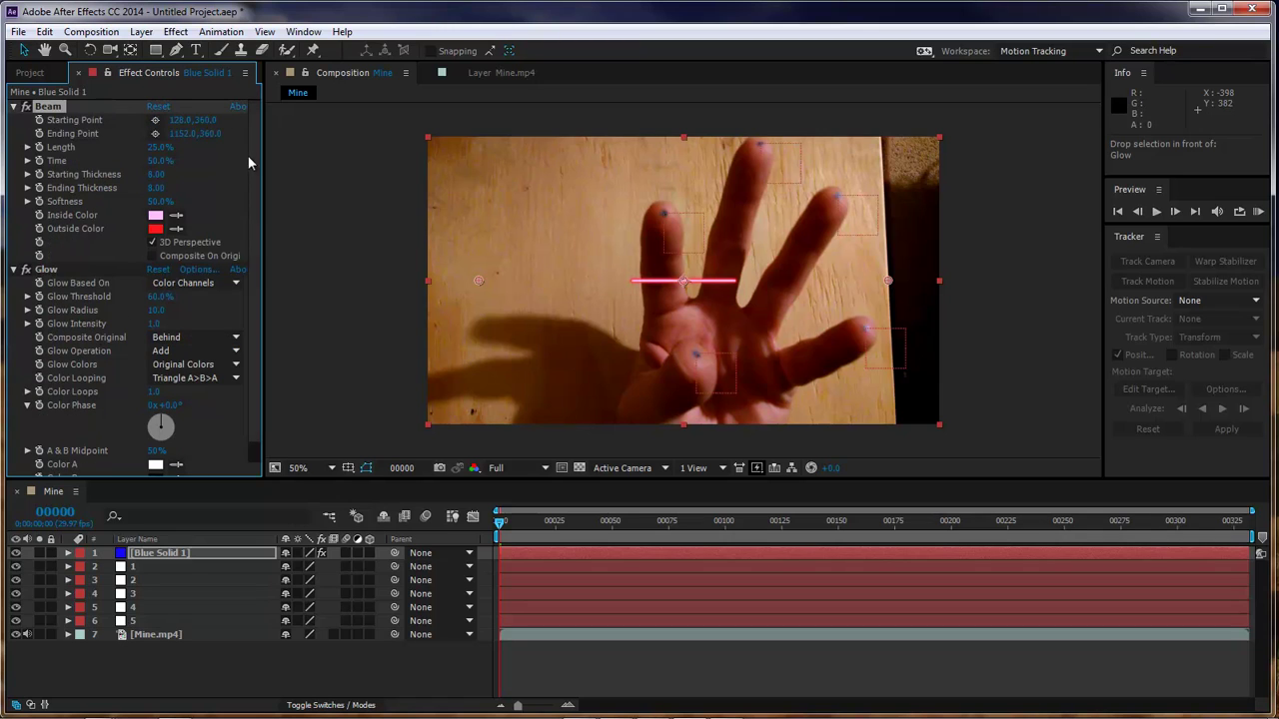
Set Beam length to 100% and stretch it across the palm from 486,432 to 914,428.
drag(167, 151, 997, 168)
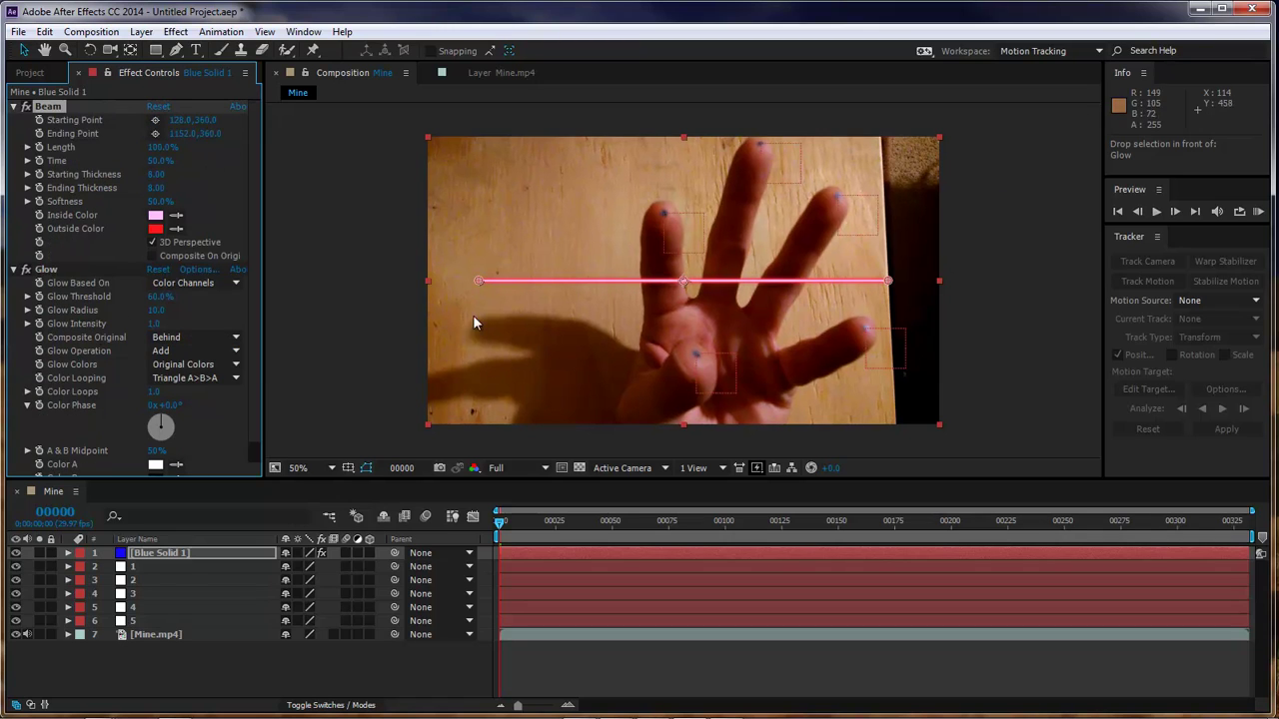
drag(479, 281, 616, 312)
drag(888, 283, 797, 309)
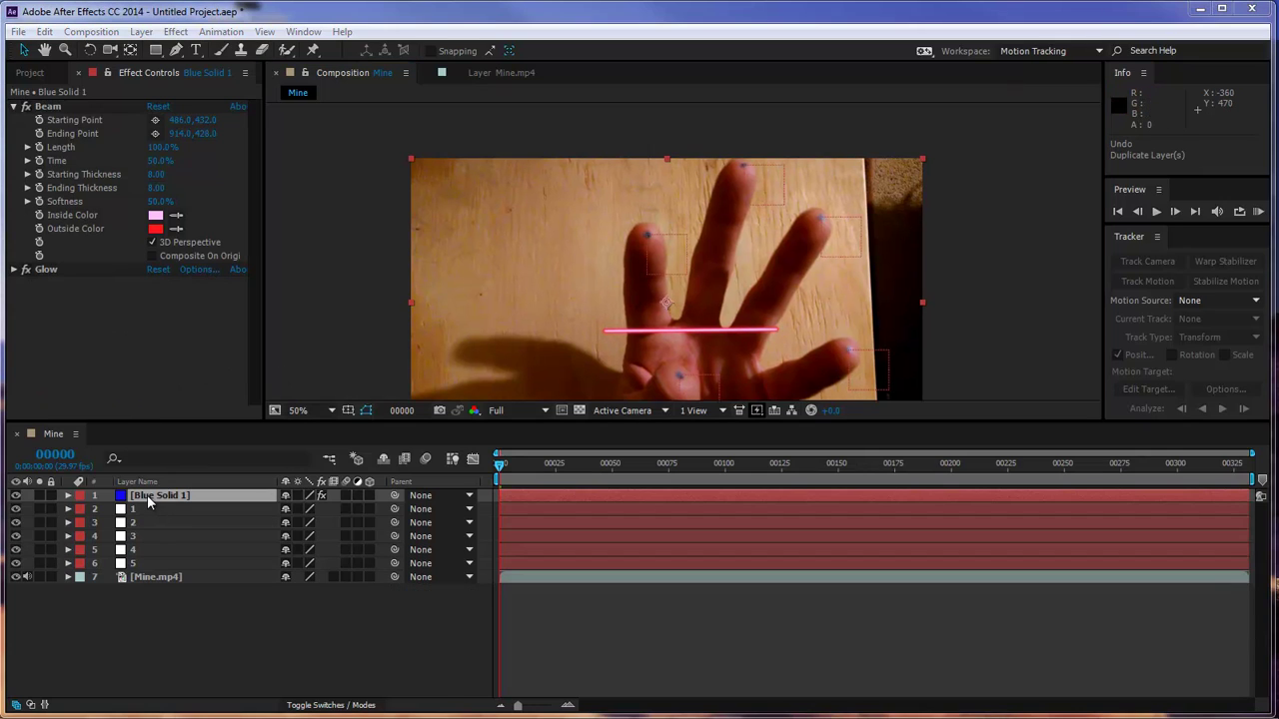
Add expressions to Blue Solid 1's Beam Starting Point and Ending Point, then collapse to effects.
click(150, 497)
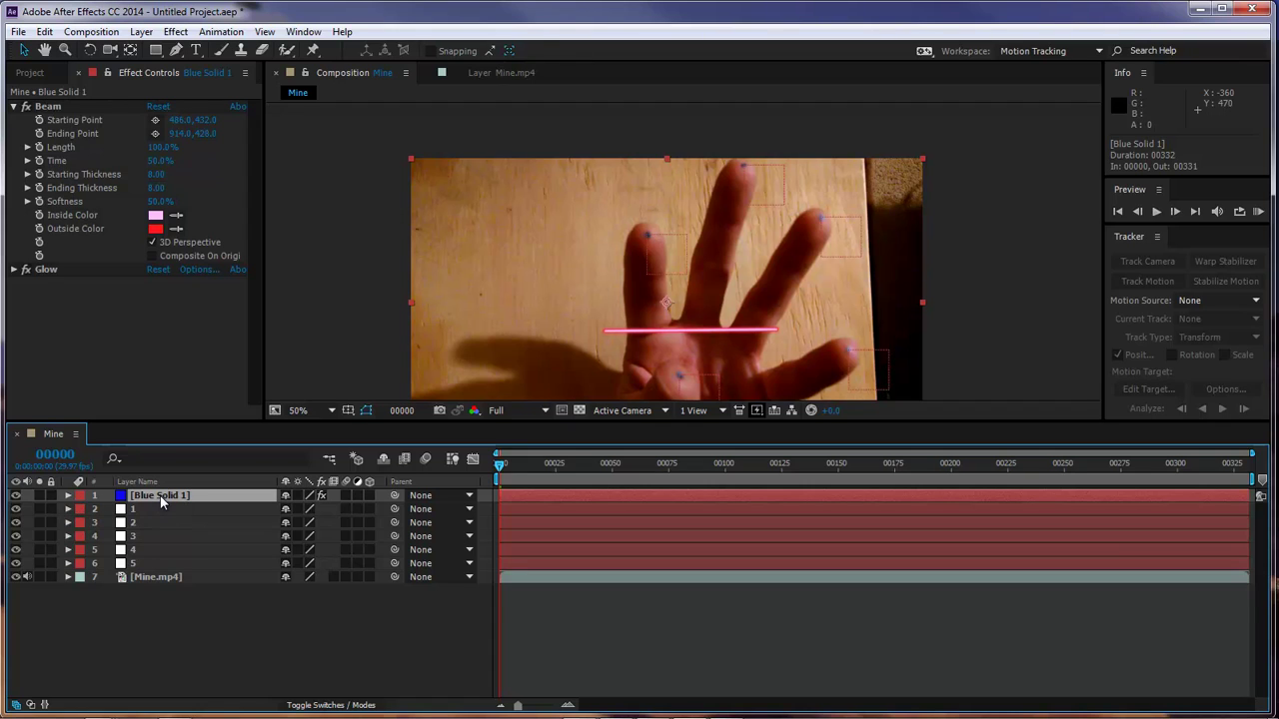
key(e)
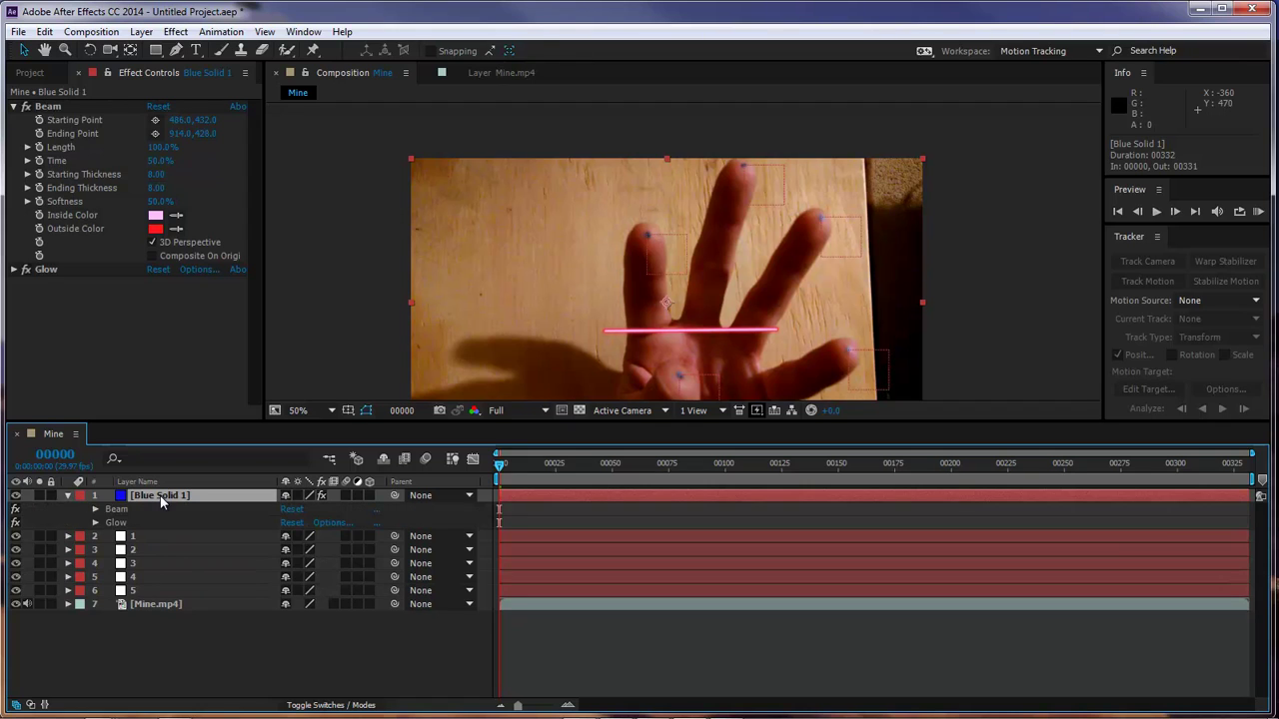
click(96, 511)
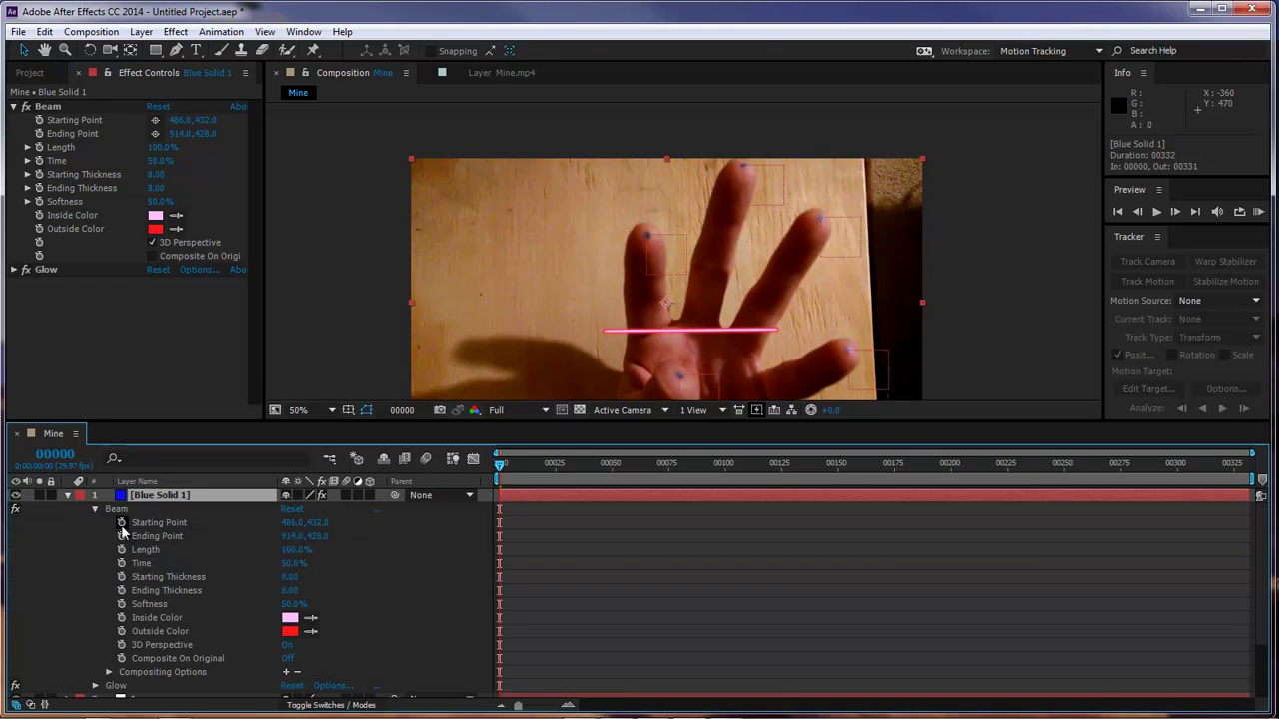
click(160, 526)
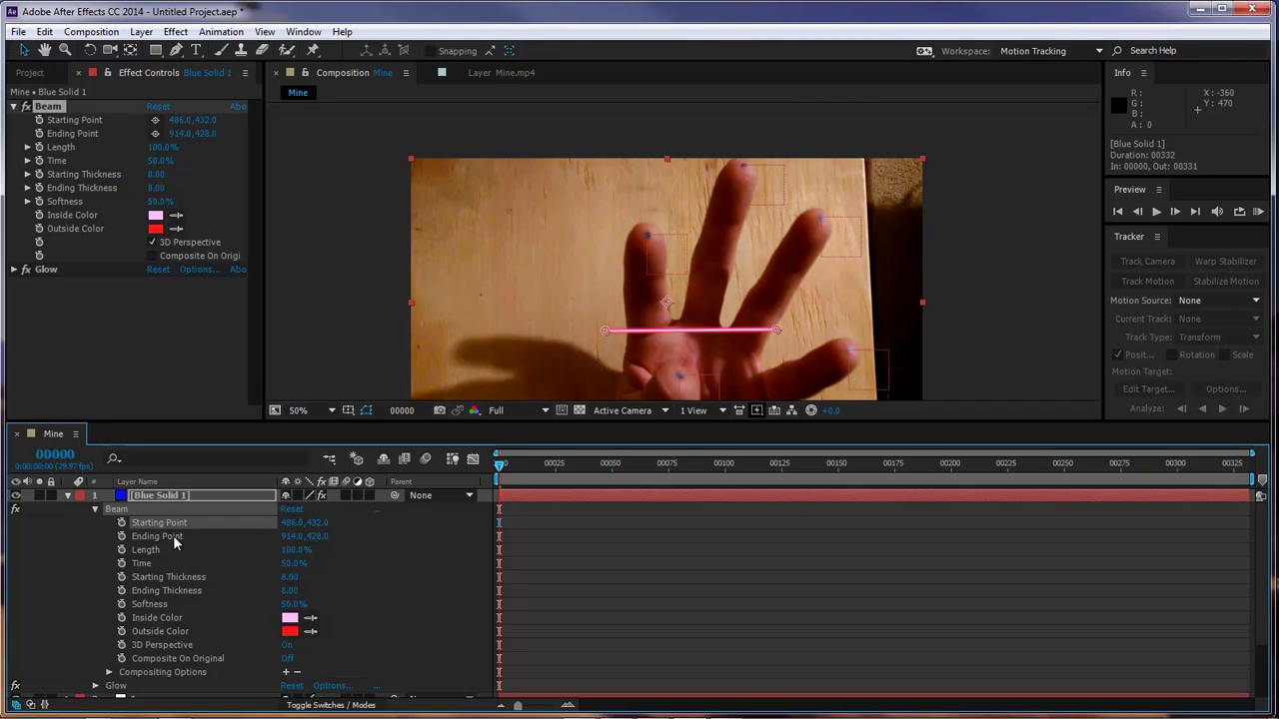
shift+click(173, 535)
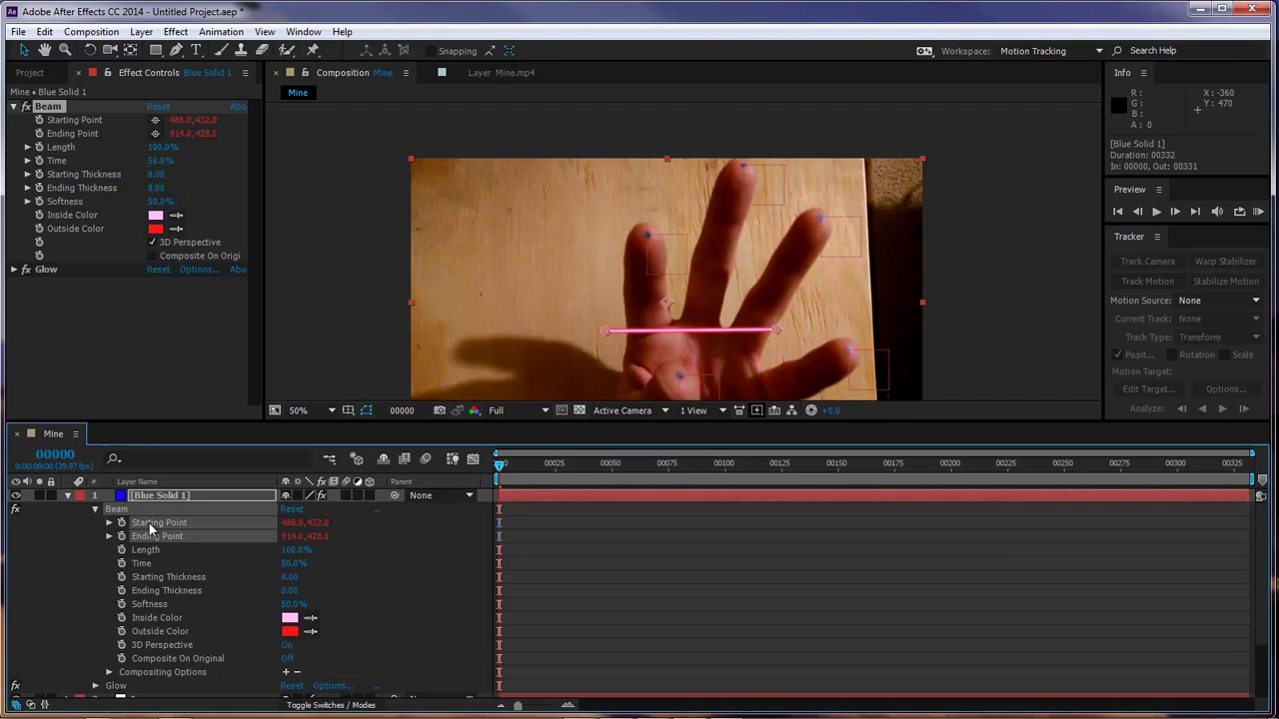
key(e)
key(e)
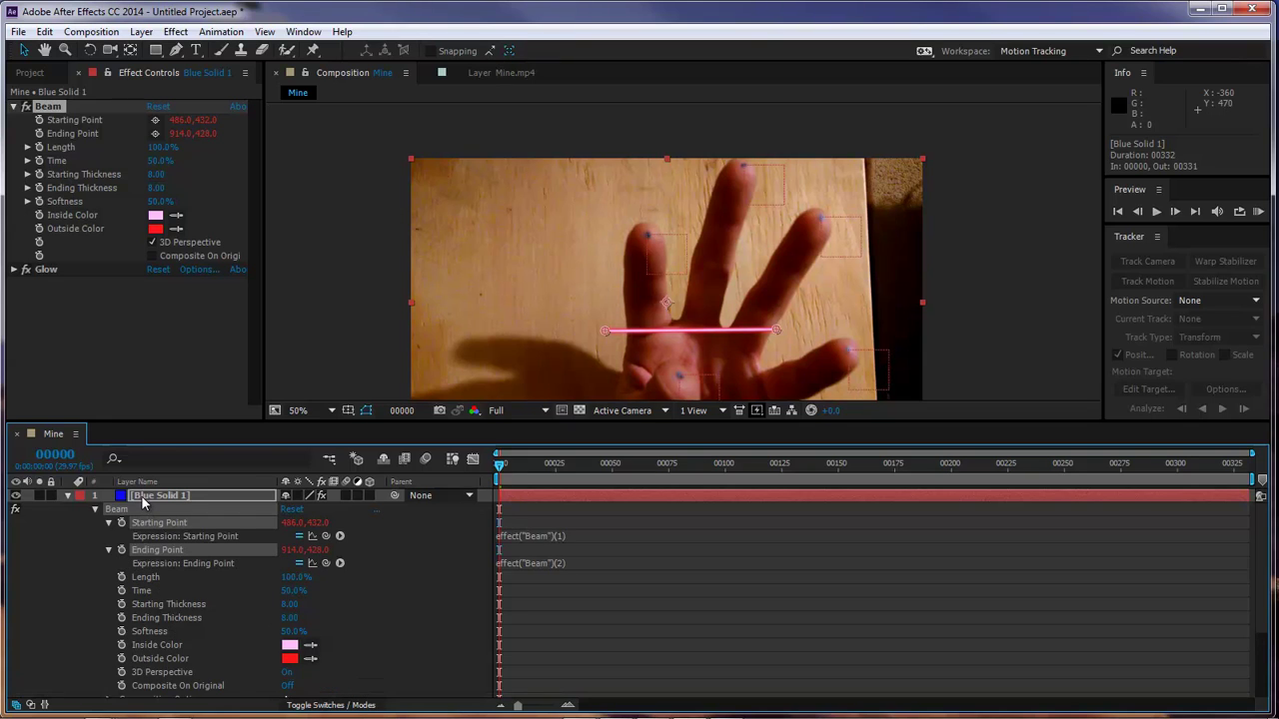
click(143, 499)
key(e)
key(e)
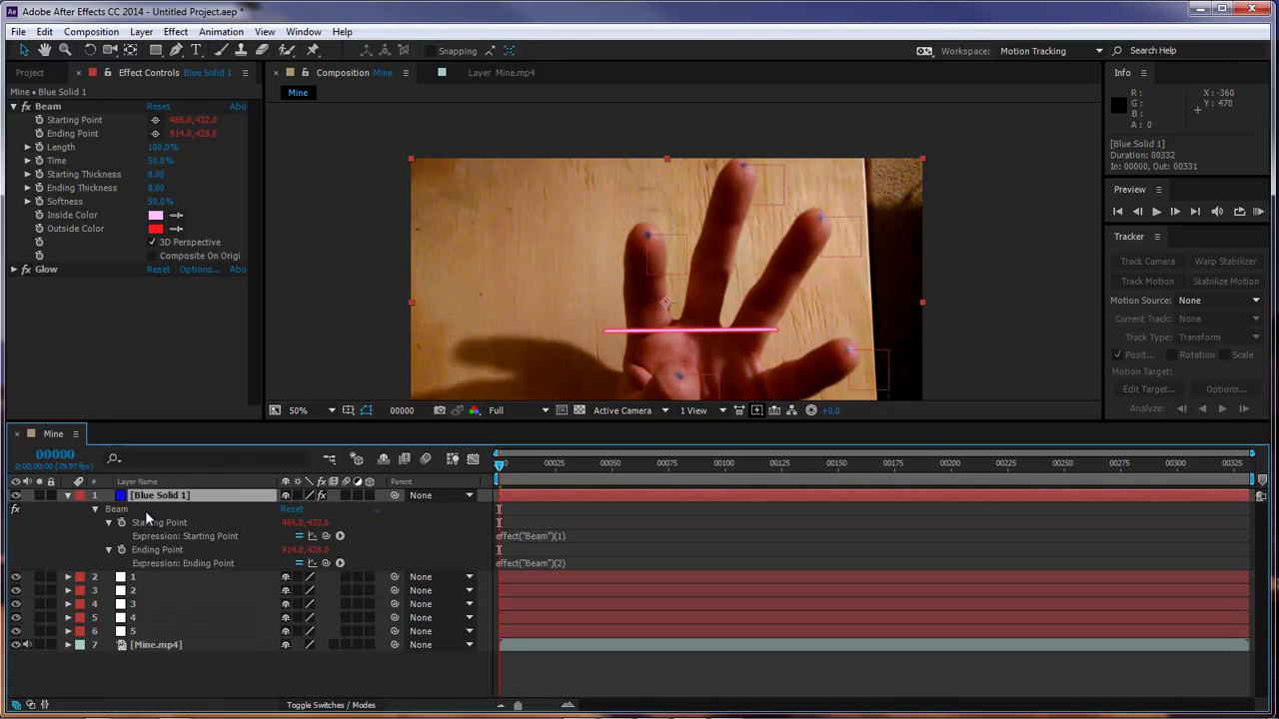
key(e)
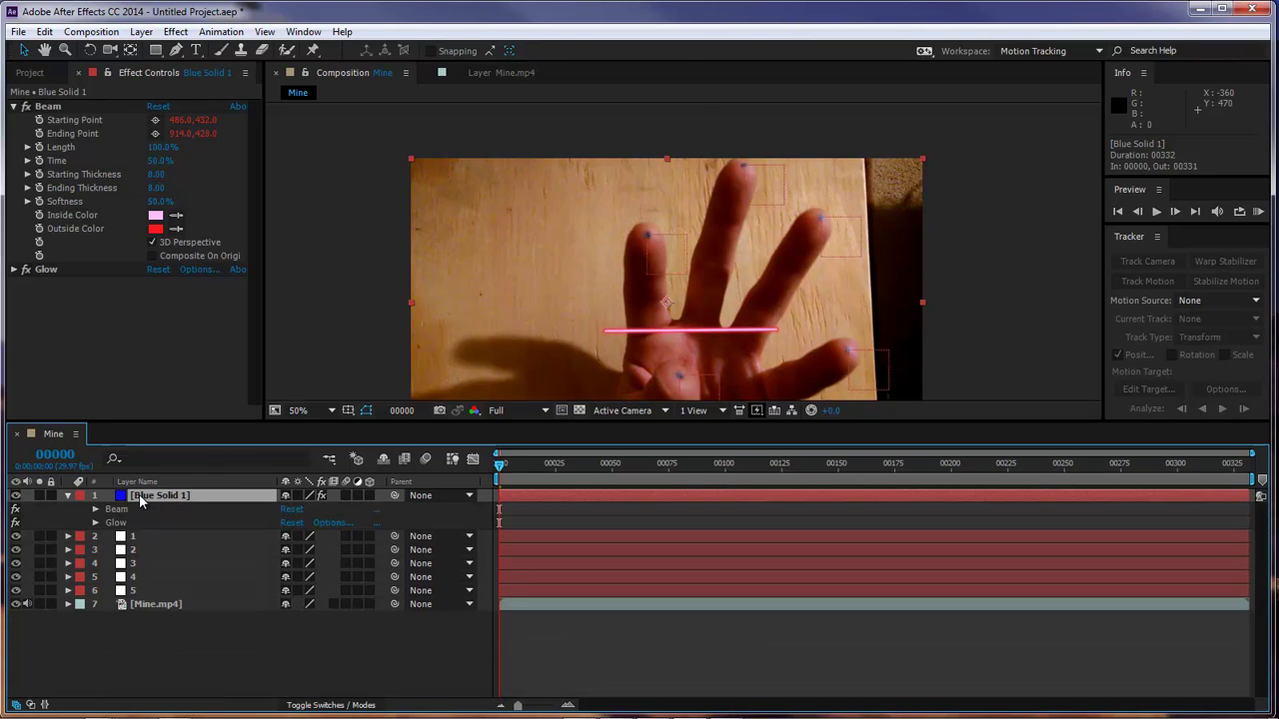
Duplicate the Blue Solid 1 beam layer into ten beam layers.
click(68, 496)
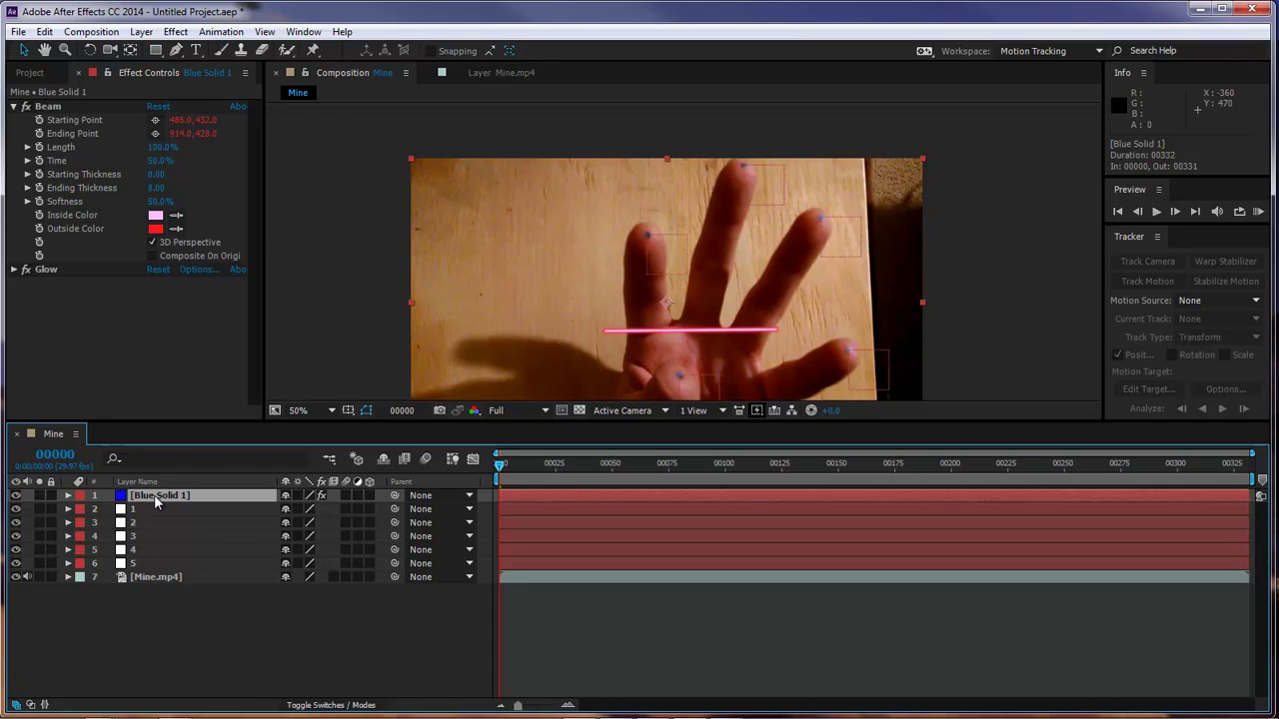
key(ctrl+d)
key(ctrl+d)
key(ctrl+d)
key(ctrl+d)
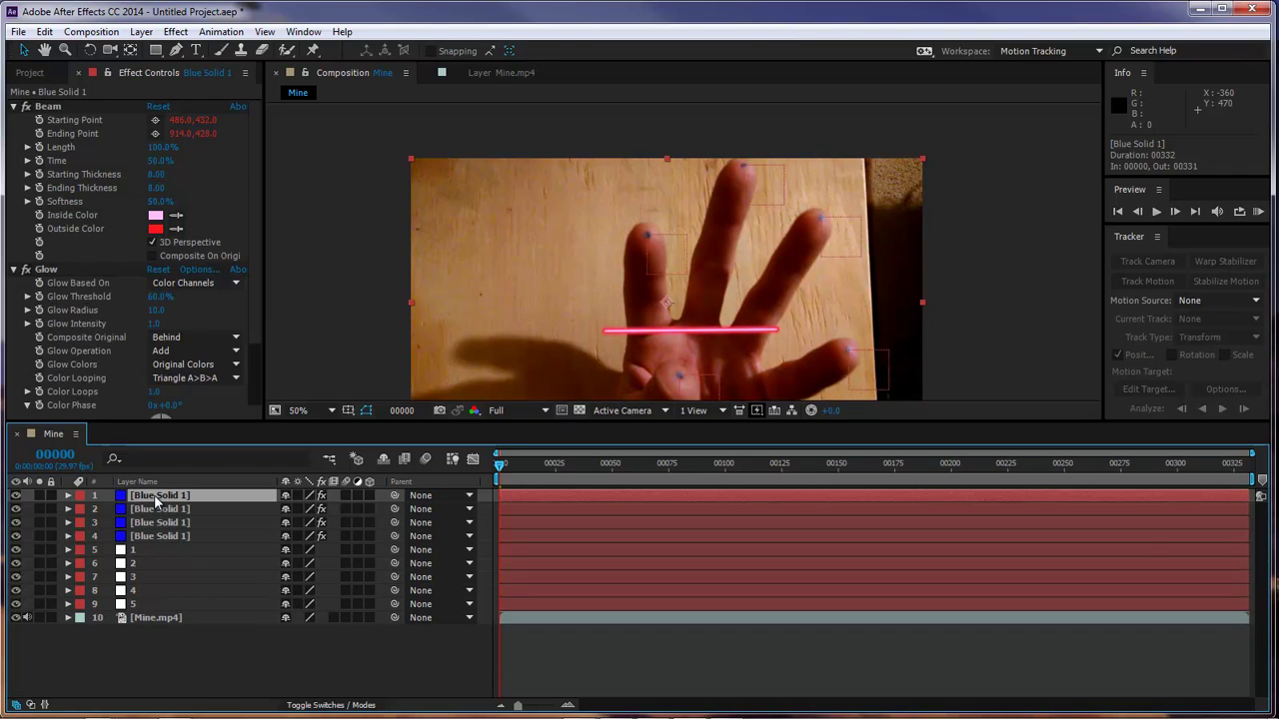
key(ctrl+d)
key(ctrl+d)
key(ctrl+d)
key(ctrl+d)
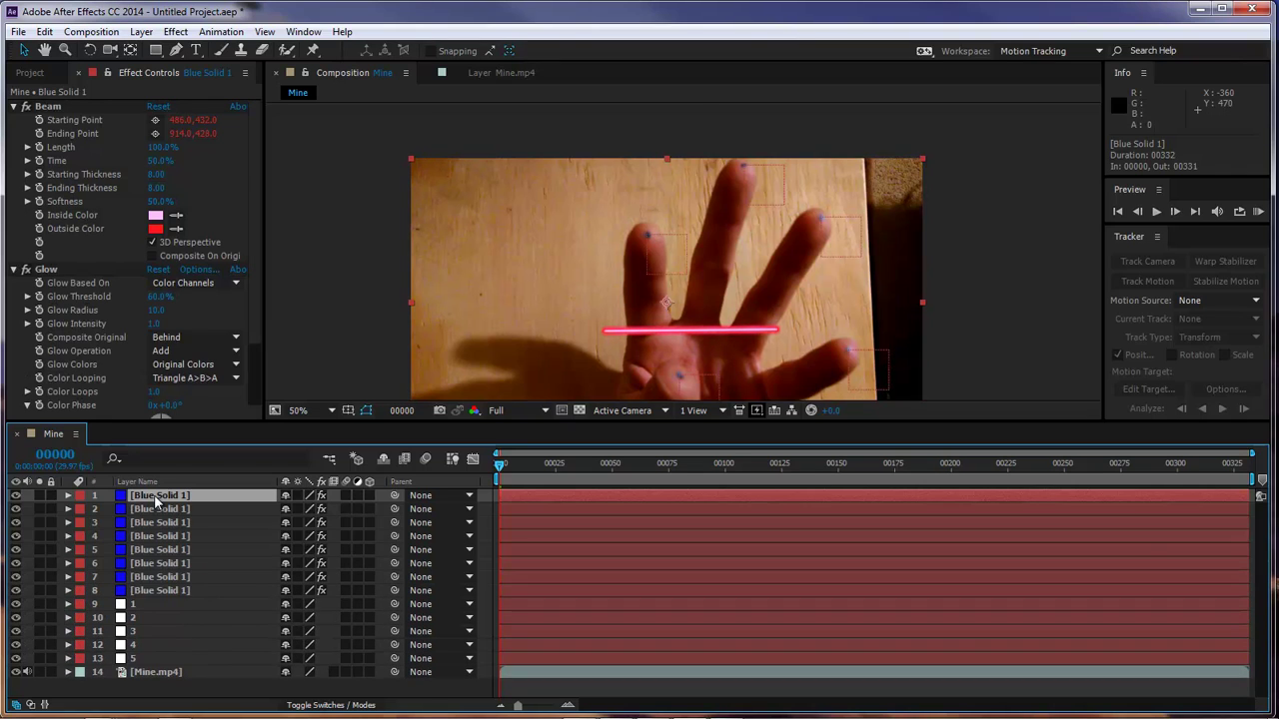
key(ctrl+d)
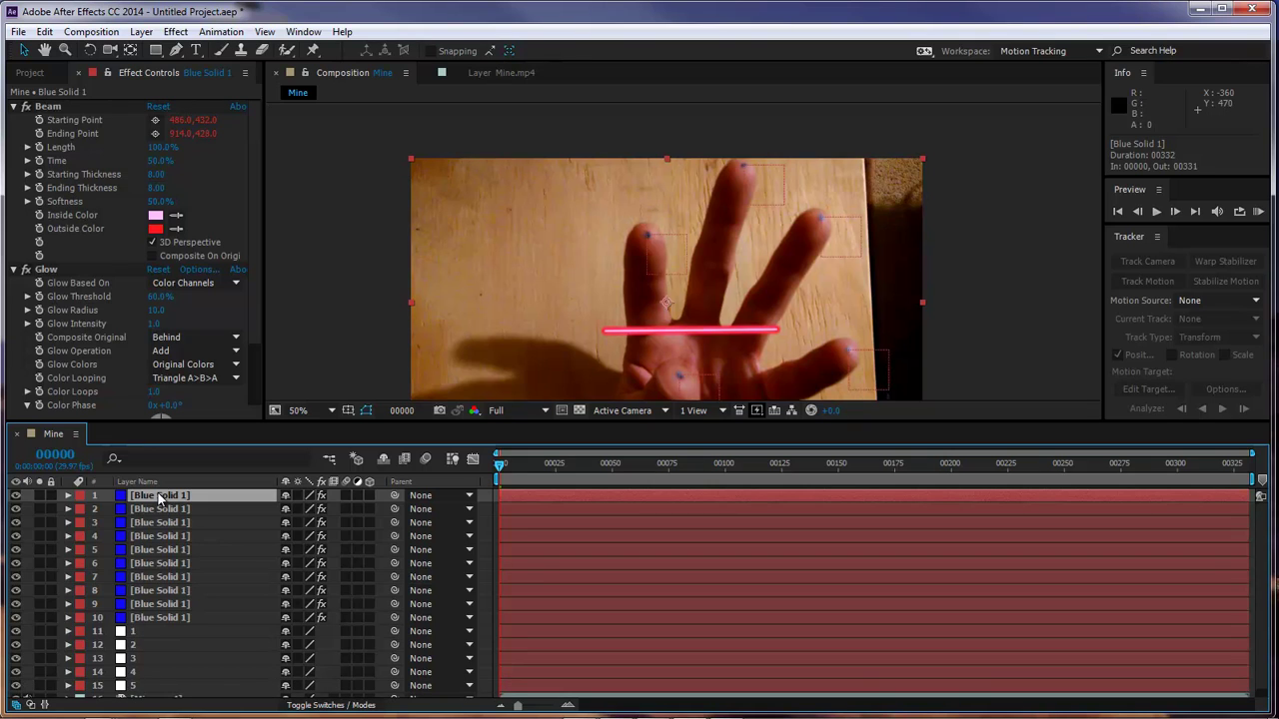
Rename the first four beam layers 1-2, 1-3, 1-4 and 1-5.
key(Return)
text(1-2)
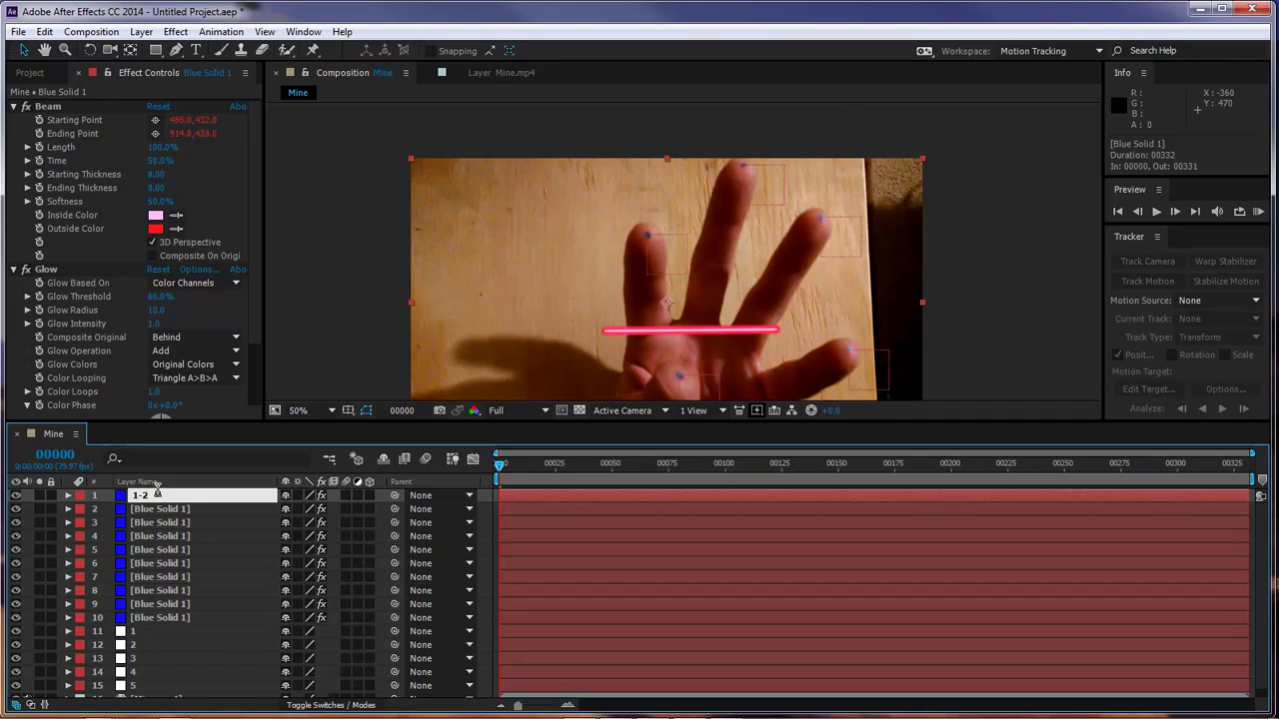
key(Return)
click(160, 510)
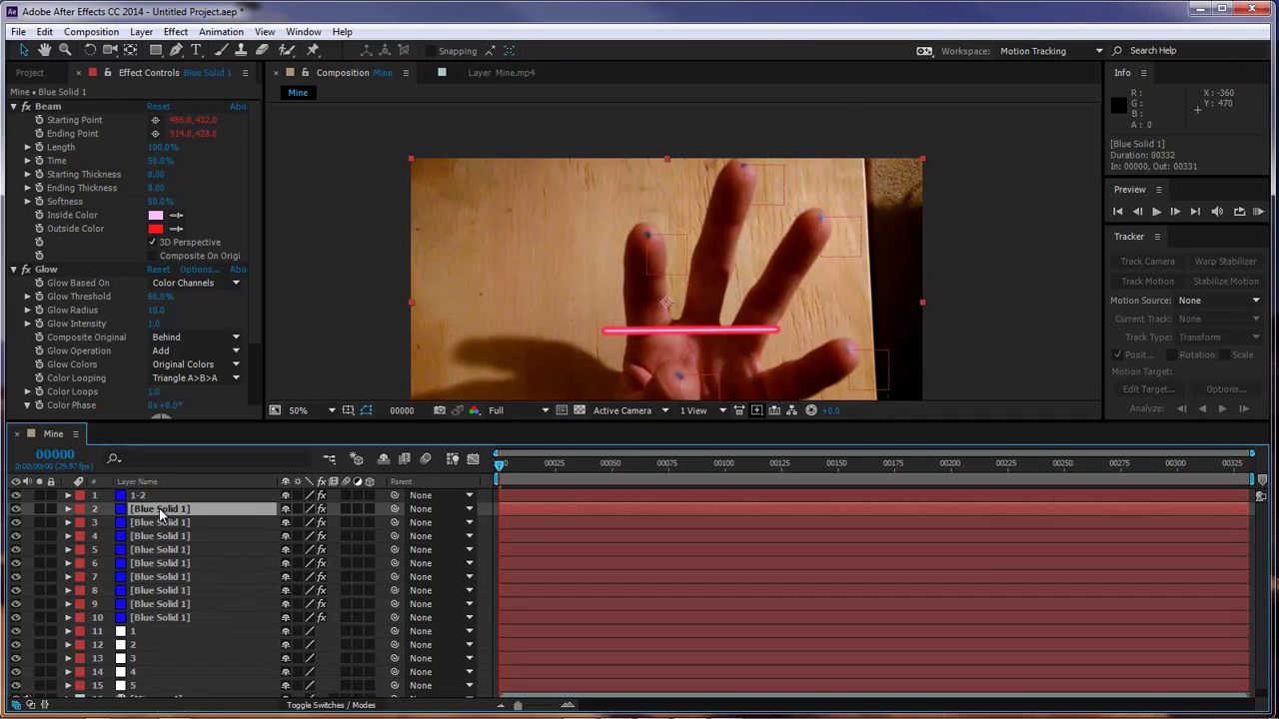
key(Return)
text(1)
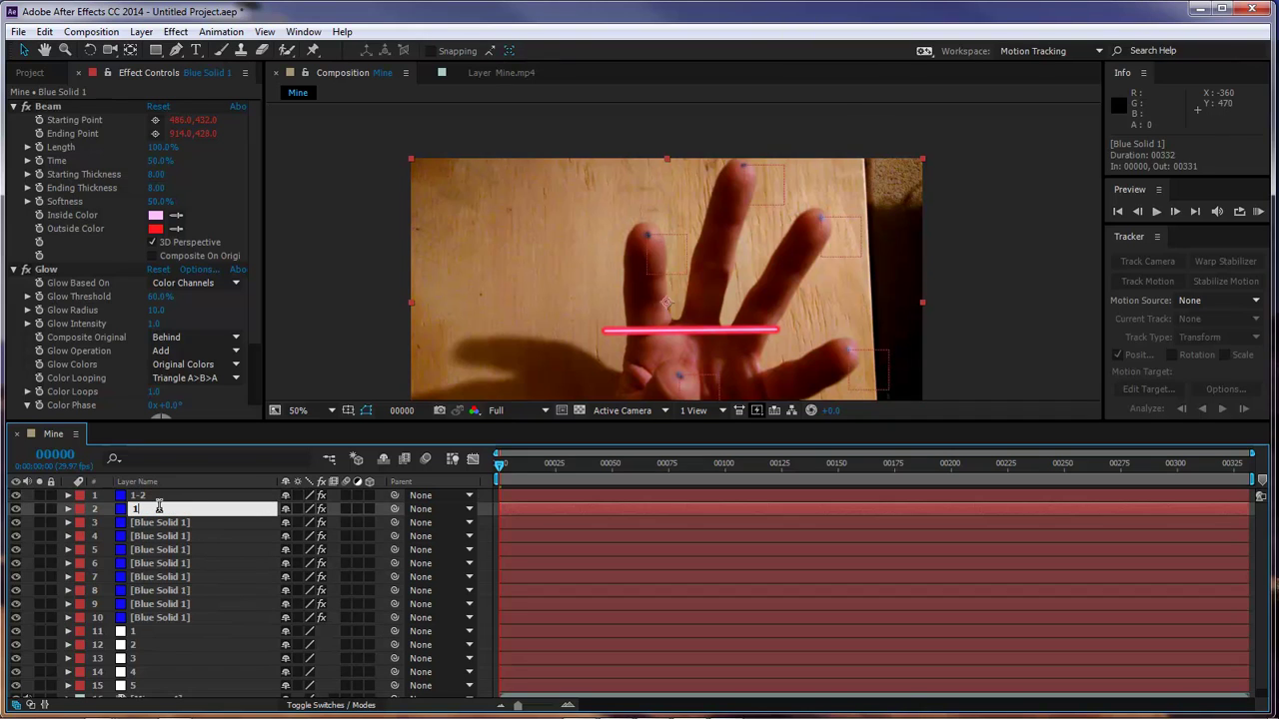
text(-3)
key(Return)
click(160, 523)
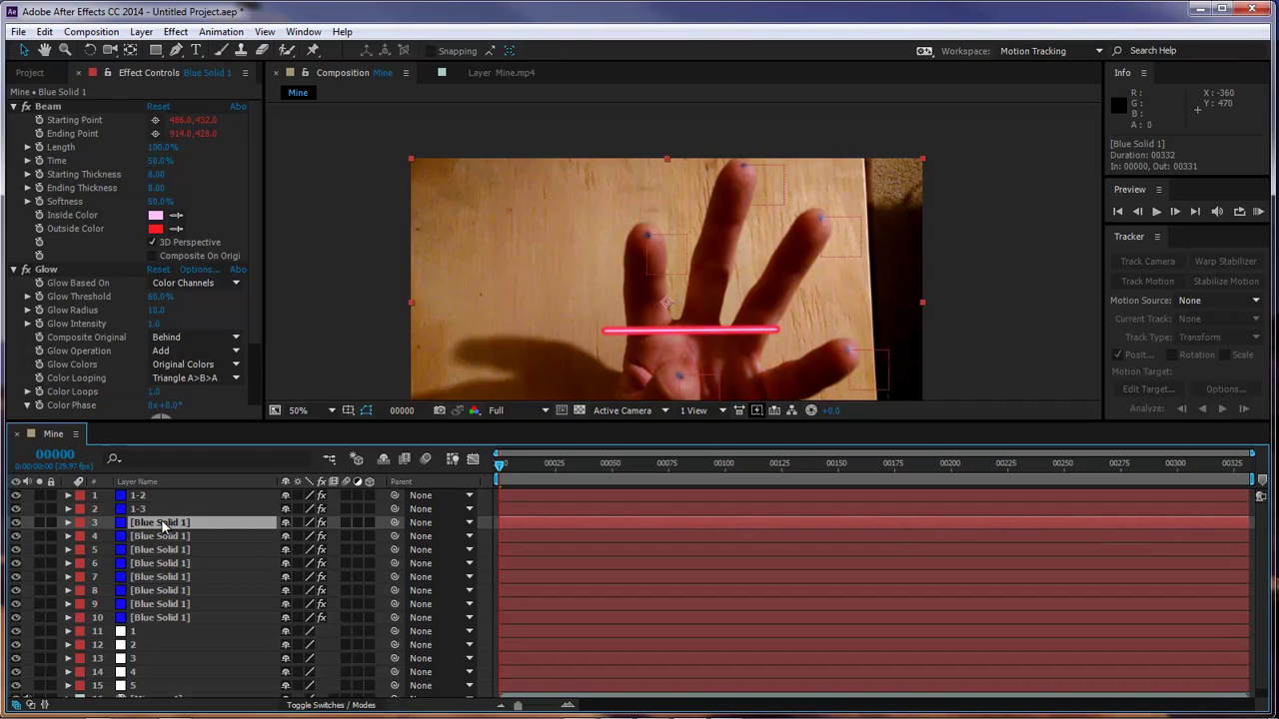
key(Return)
text(1)
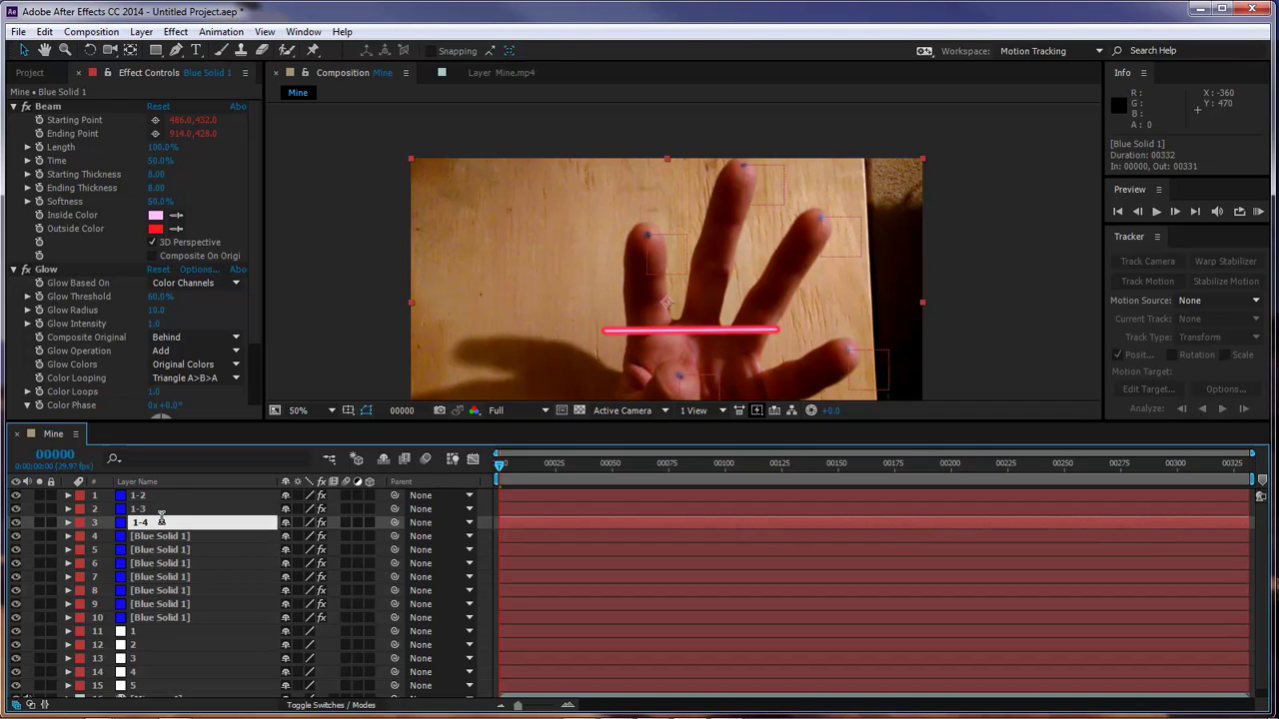
text(-4)
key(Return)
click(166, 537)
key(Return)
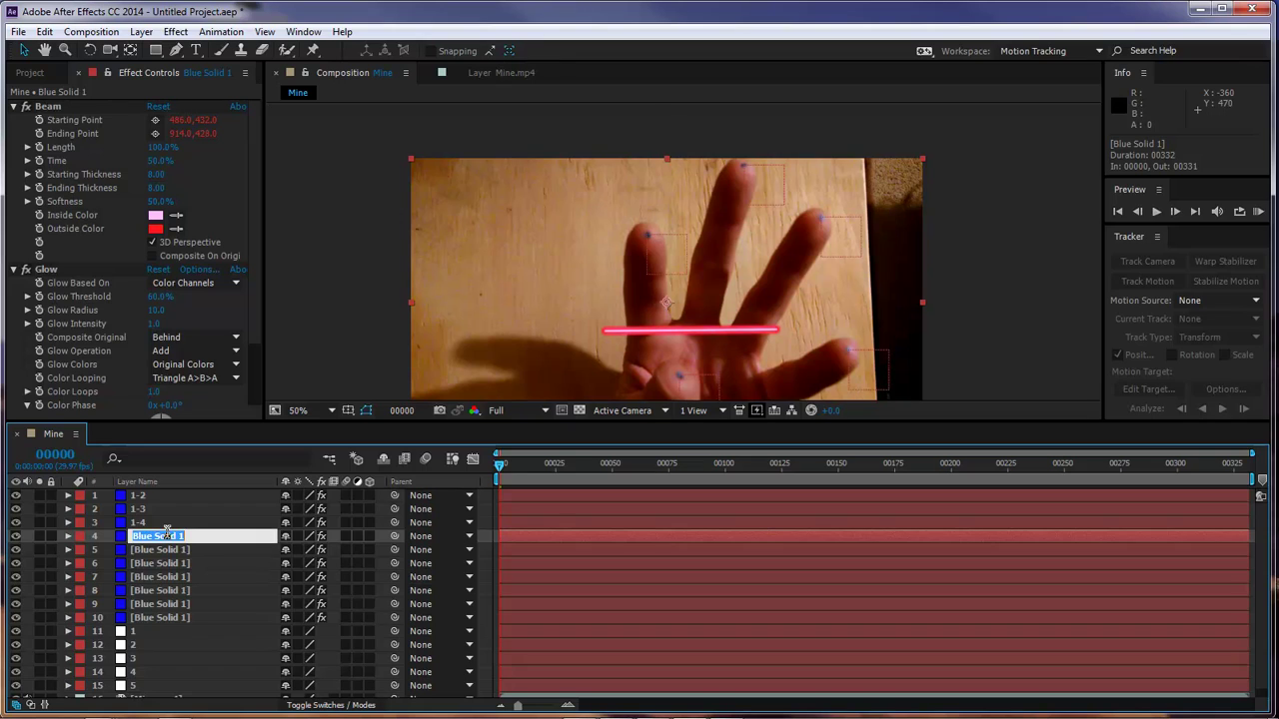
text(1-5)
key(Return)
Rename the next three beam layers 2-3, 2-4 and 2-5.
click(171, 556)
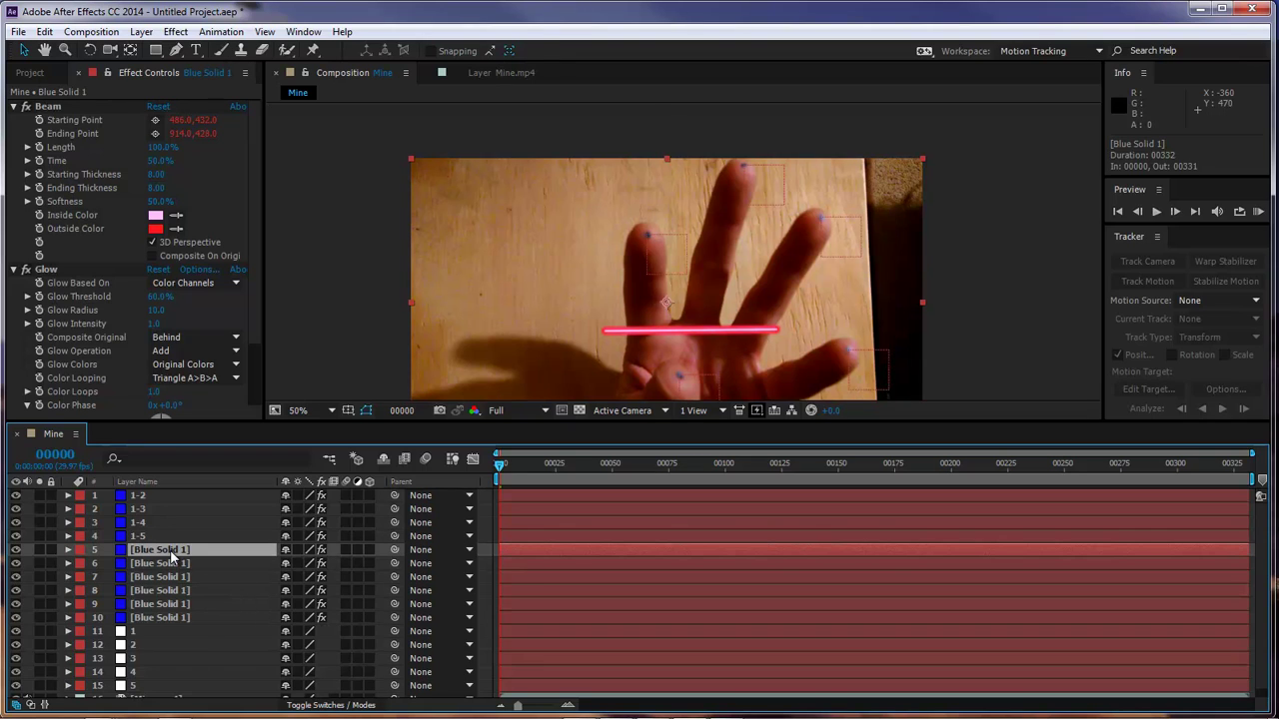
key(Return)
text(2-3)
key(Return)
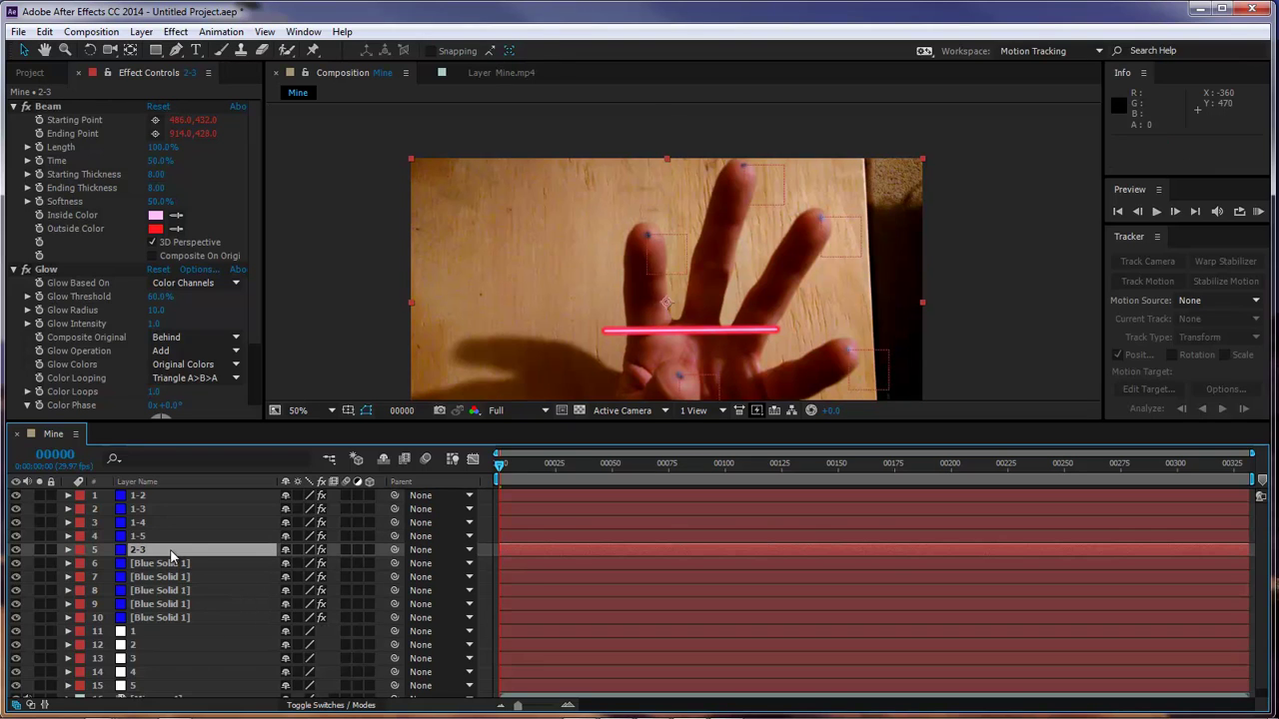
click(165, 566)
key(Return)
text(2)
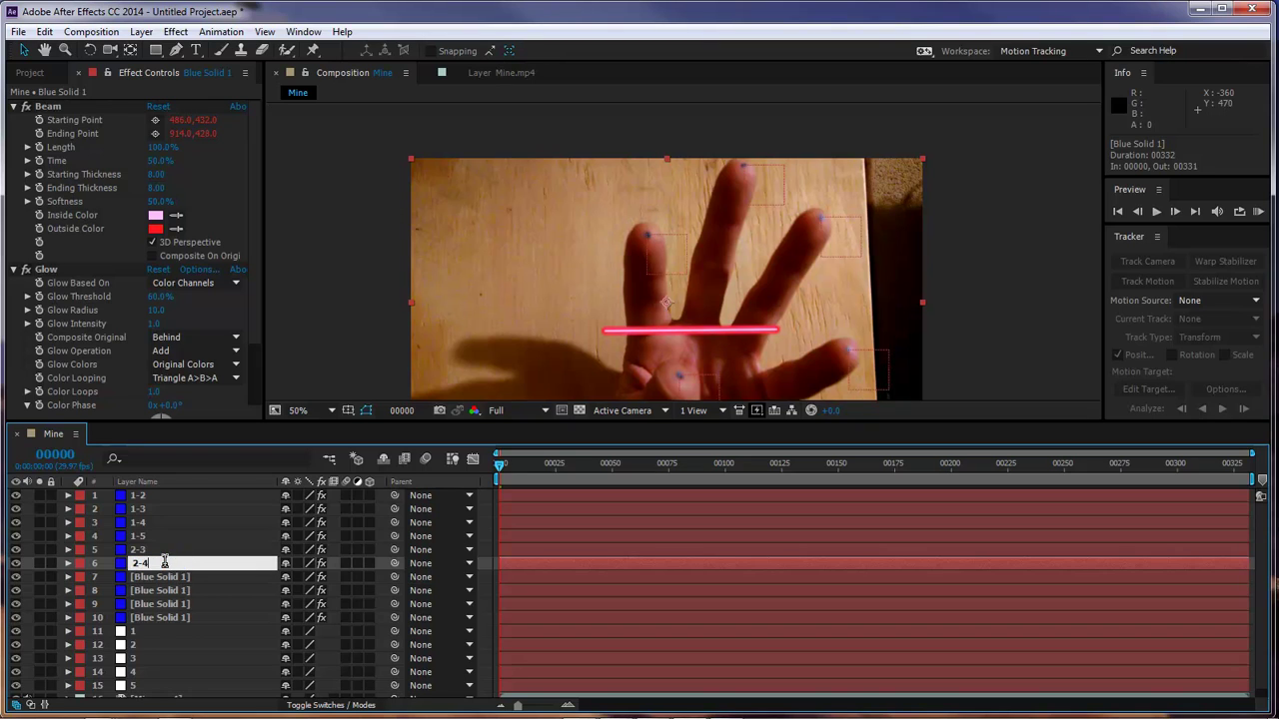
text(-4)
key(Return)
click(170, 577)
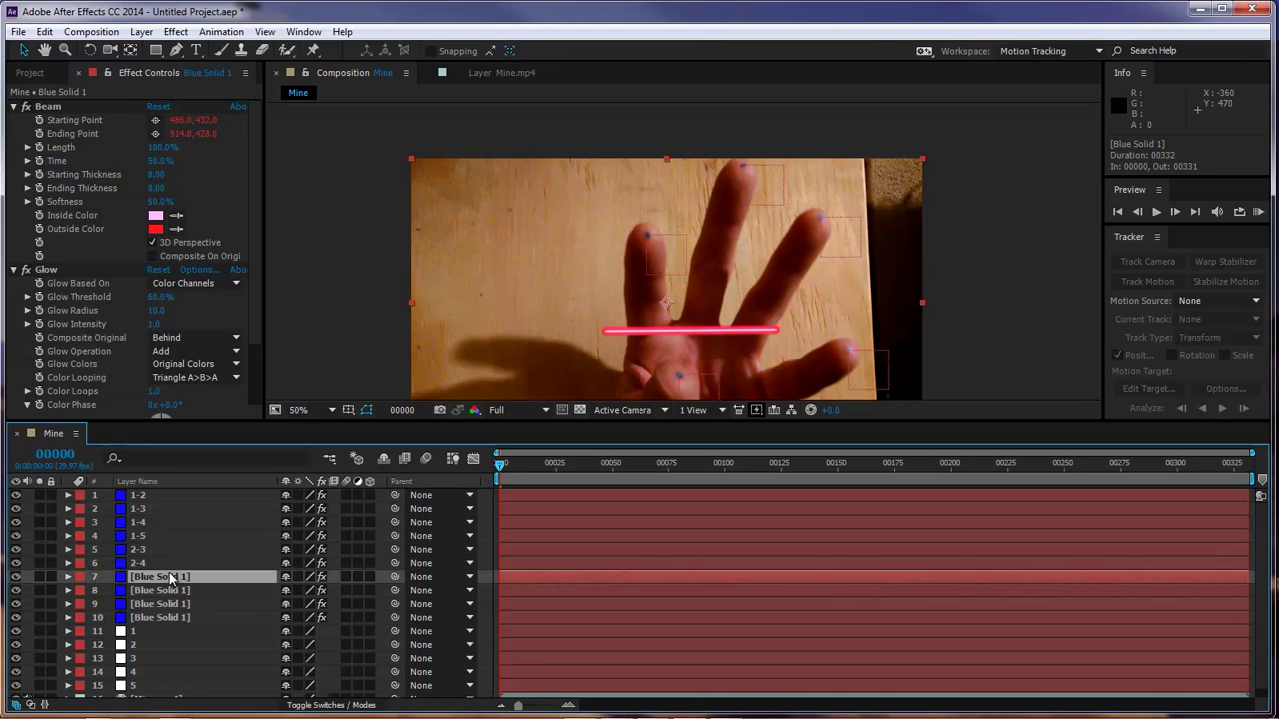
key(Return)
text(2-5)
key(Return)
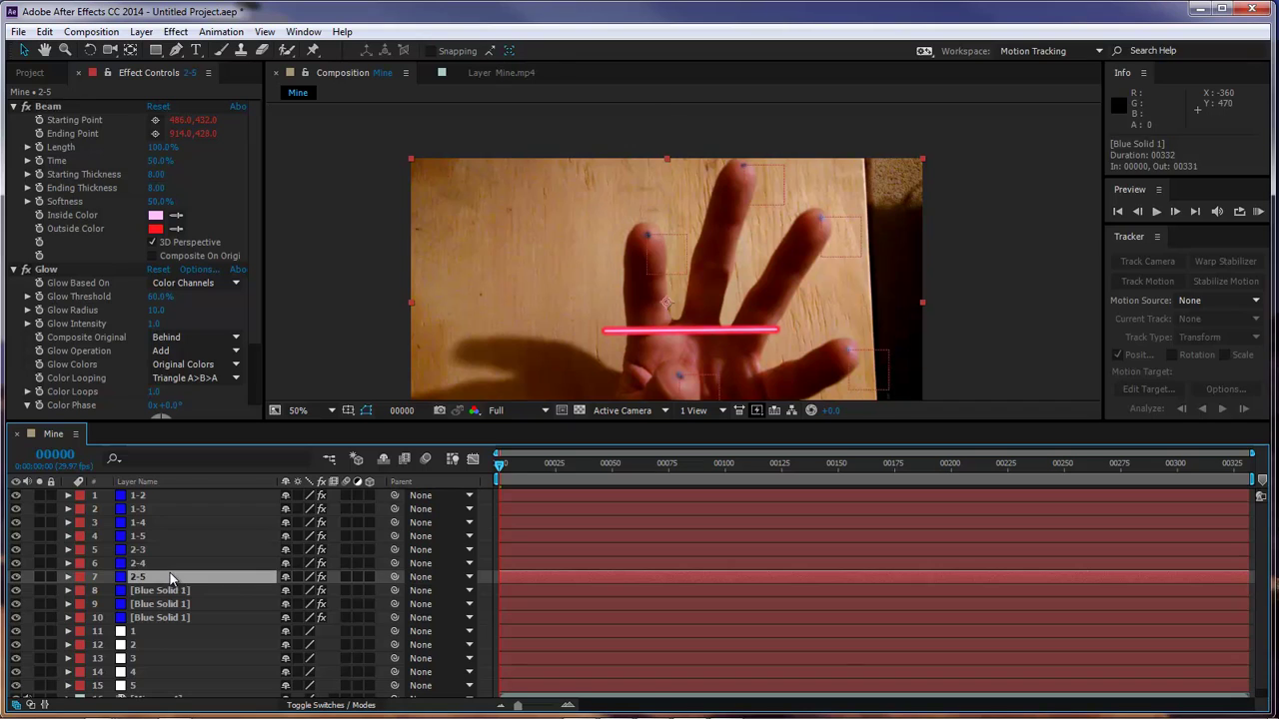
Rename the last three beam layers 3-4, 3-5 and 4-5, then select 1-2.
key(ctrl+Down)
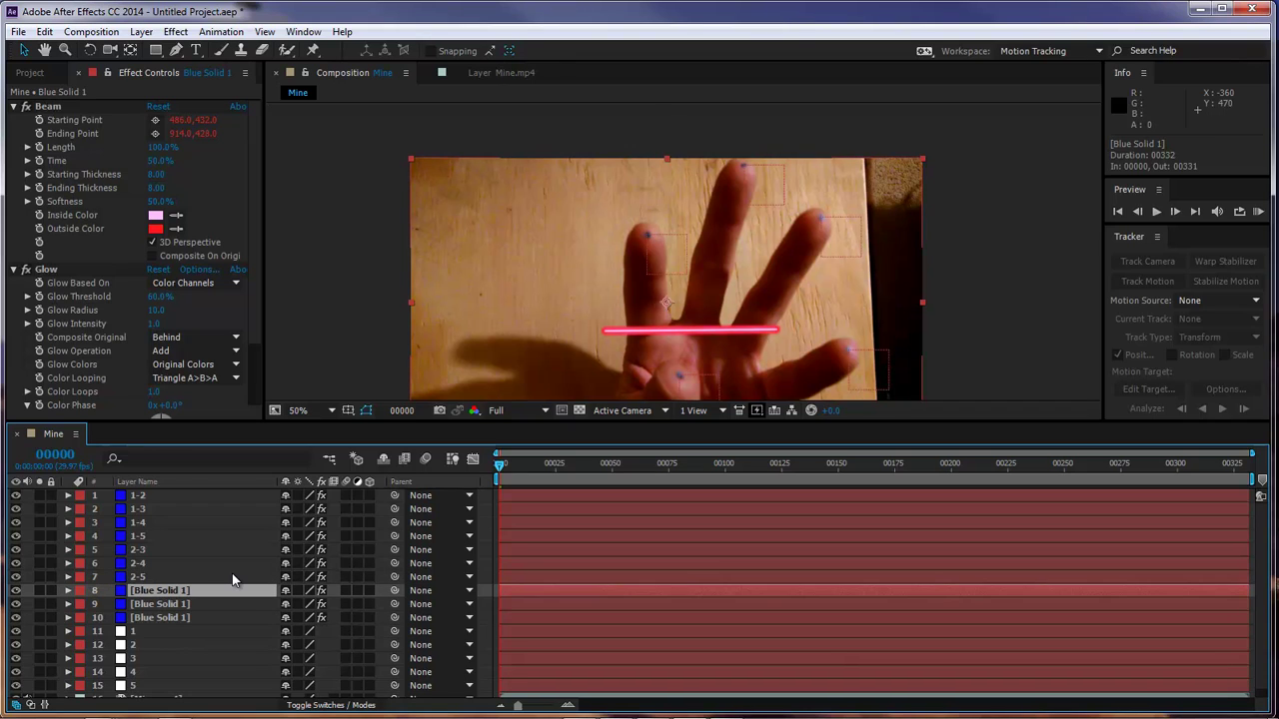
key(Return)
text(3-4)
key(Return)
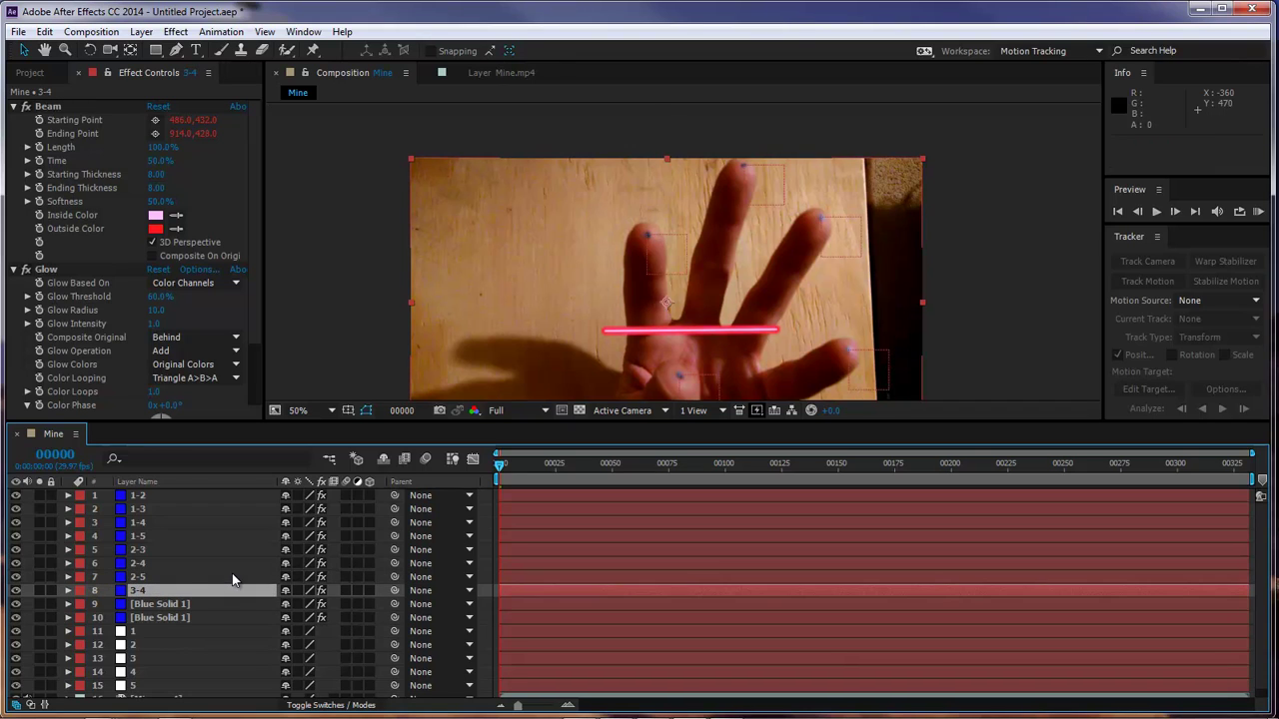
click(191, 606)
key(Return)
text(3-5)
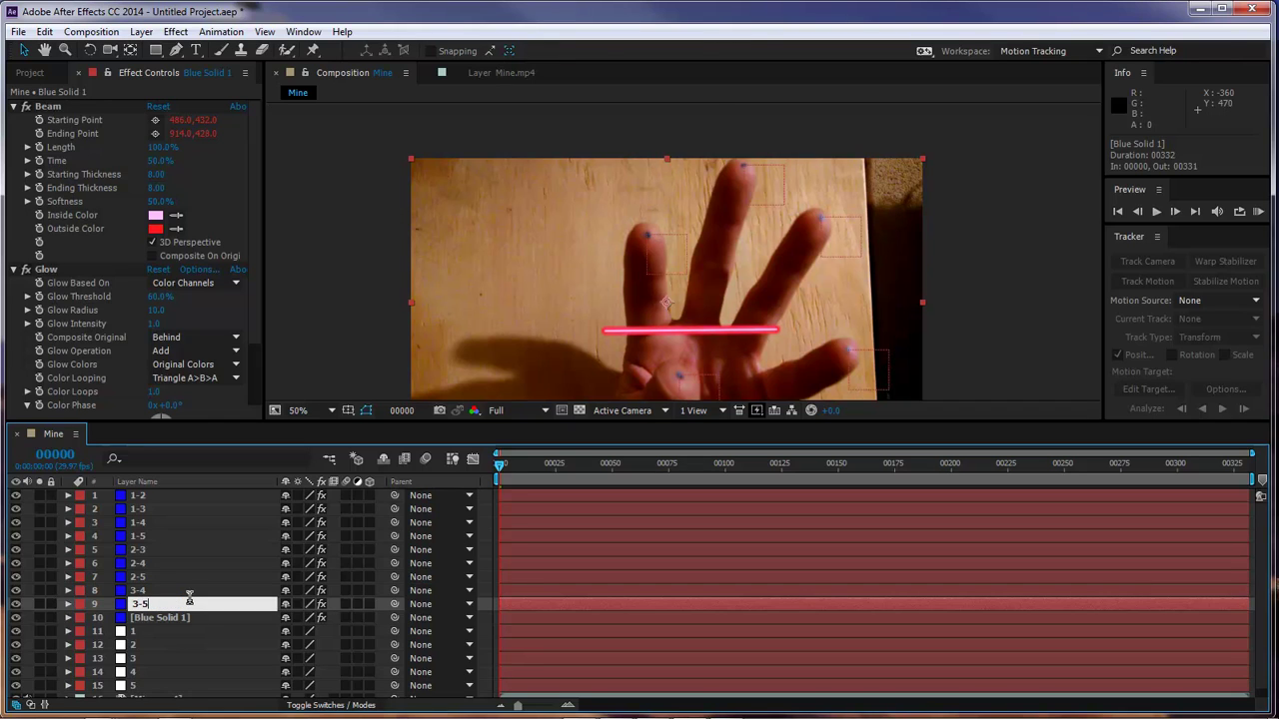
key(Return)
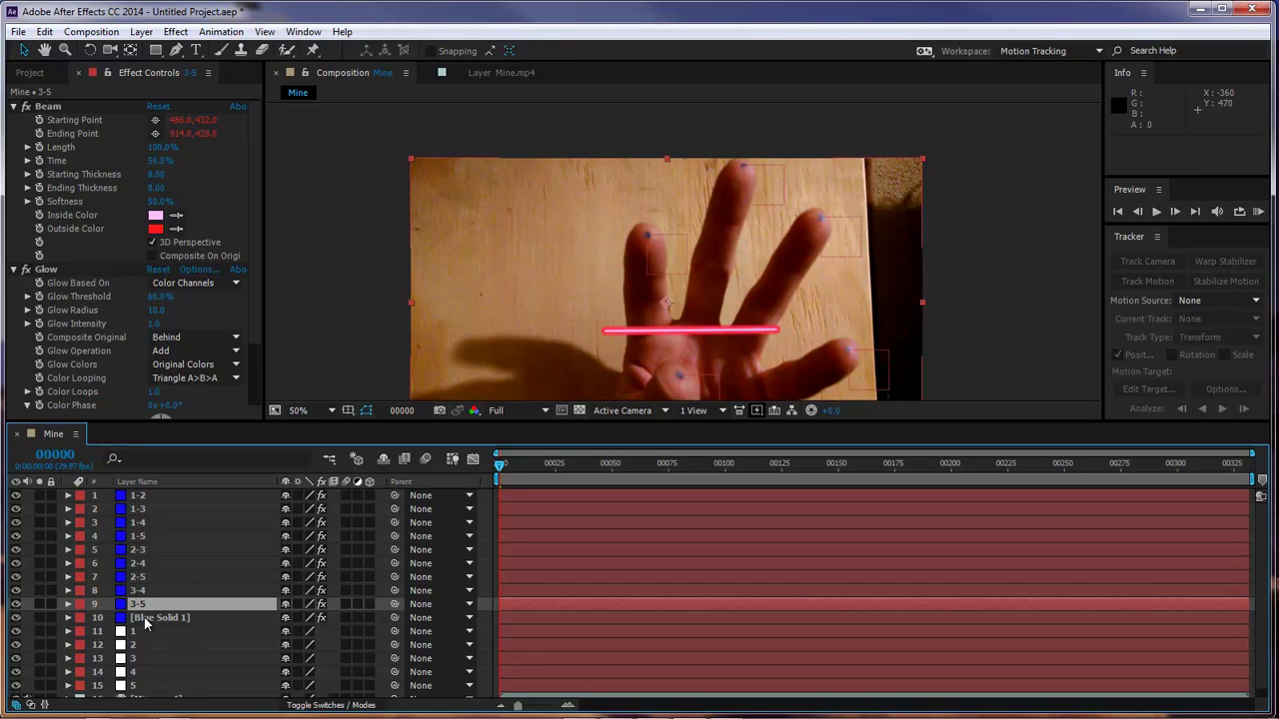
click(239, 620)
key(Return)
text(4)
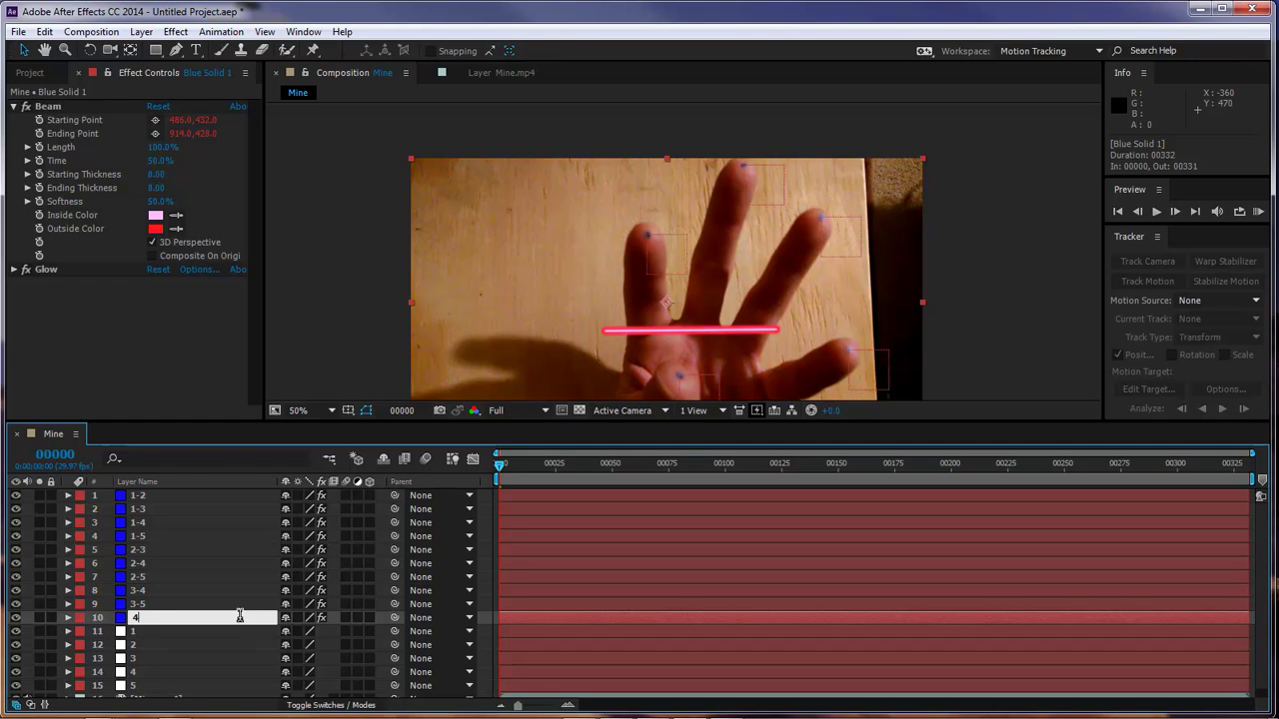
text(-5)
key(Return)
click(137, 494)
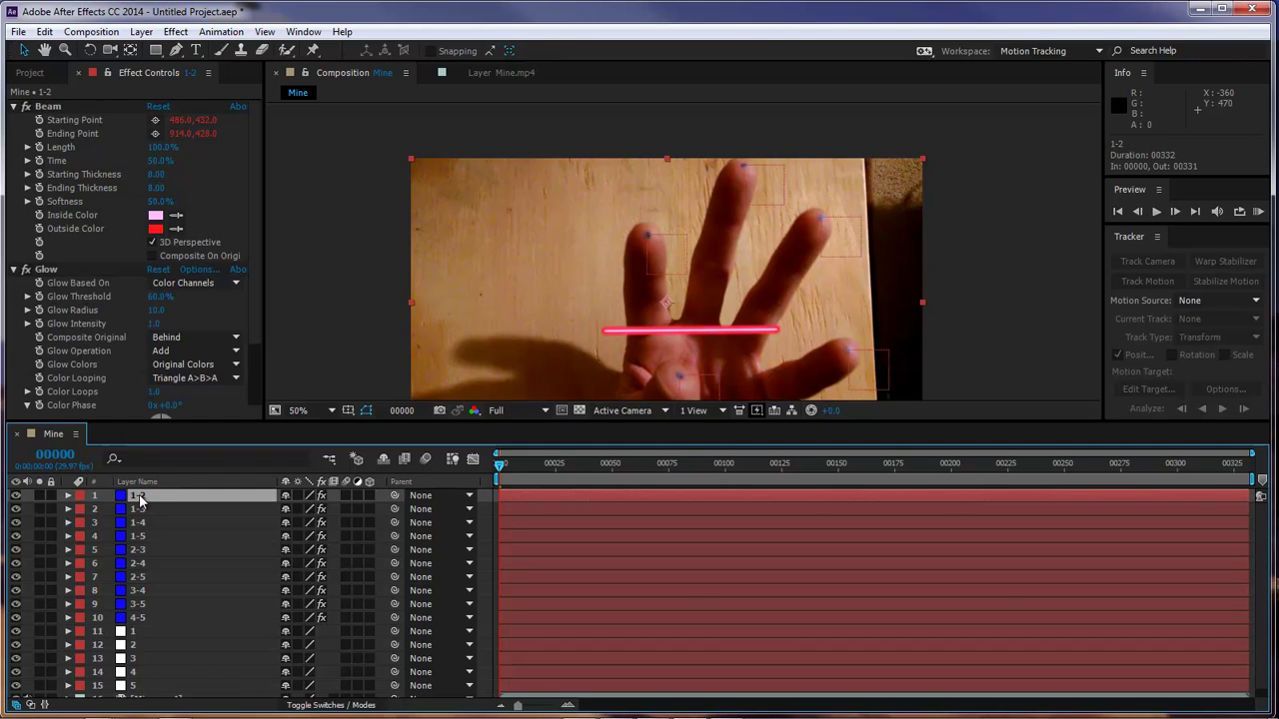
Hide every layer below beam 1-2, keeping the Mine.mp4 footage visible.
drag(18, 510, 21, 705)
click(15, 689)
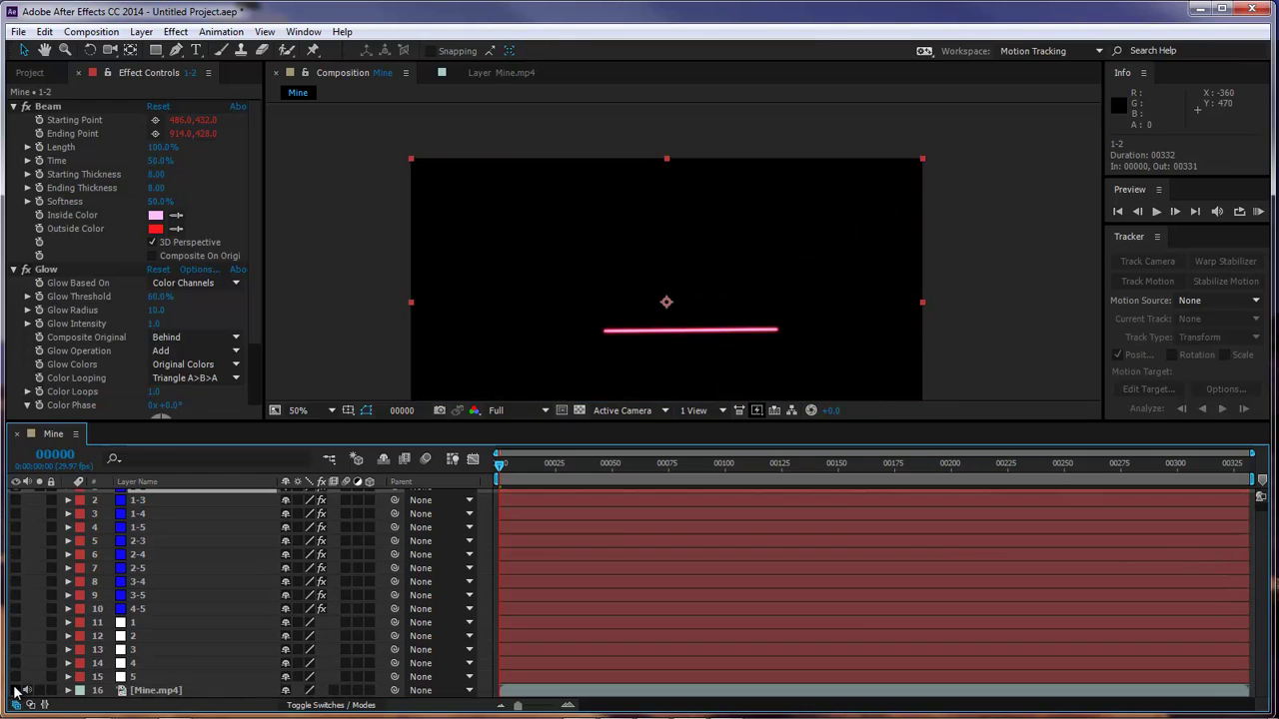
click(15, 689)
Enlarge the composition viewer, centre the hand and zoom to 100%.
scroll(45, 560, up, 1)
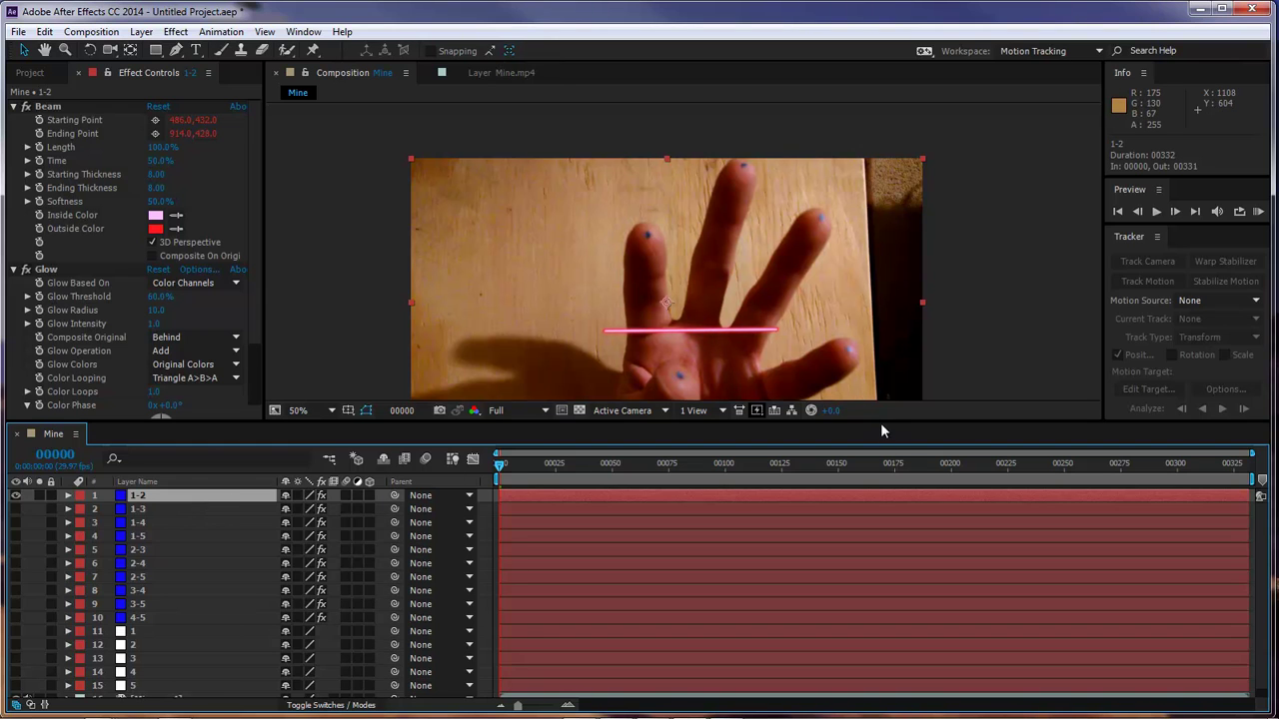
drag(882, 431, 877, 483)
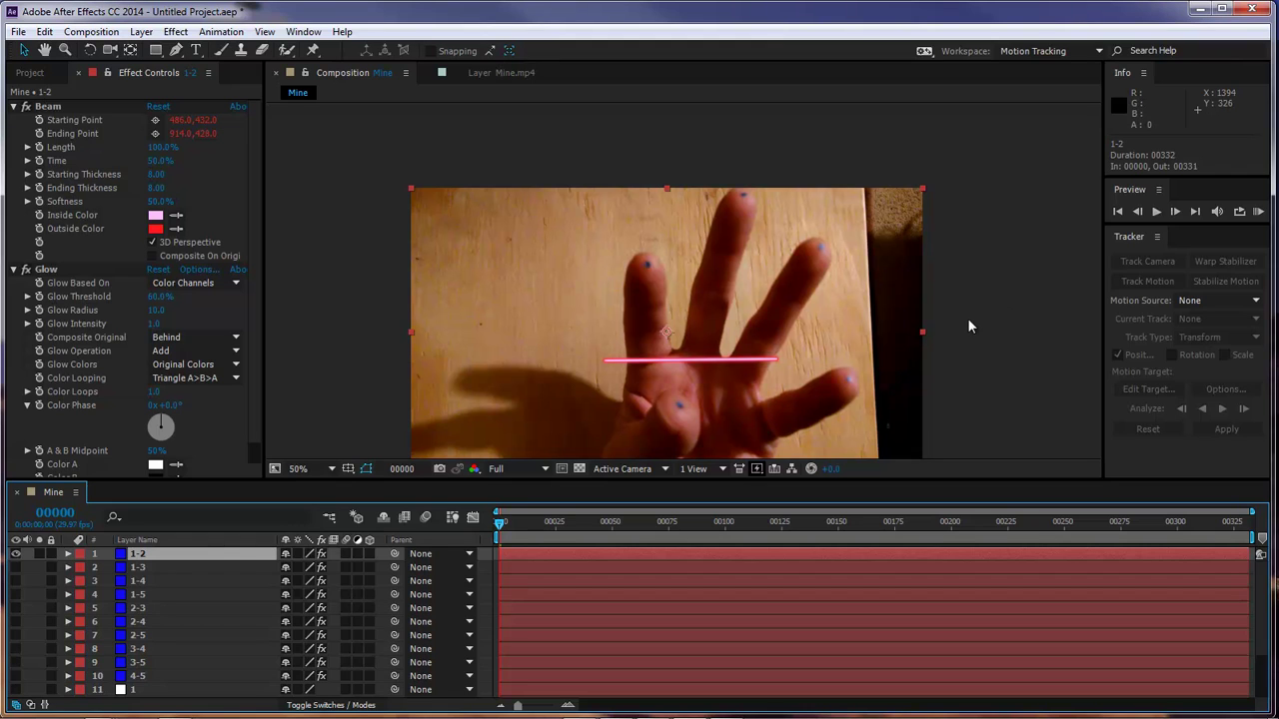
key(space)
drag(961, 373, 964, 324)
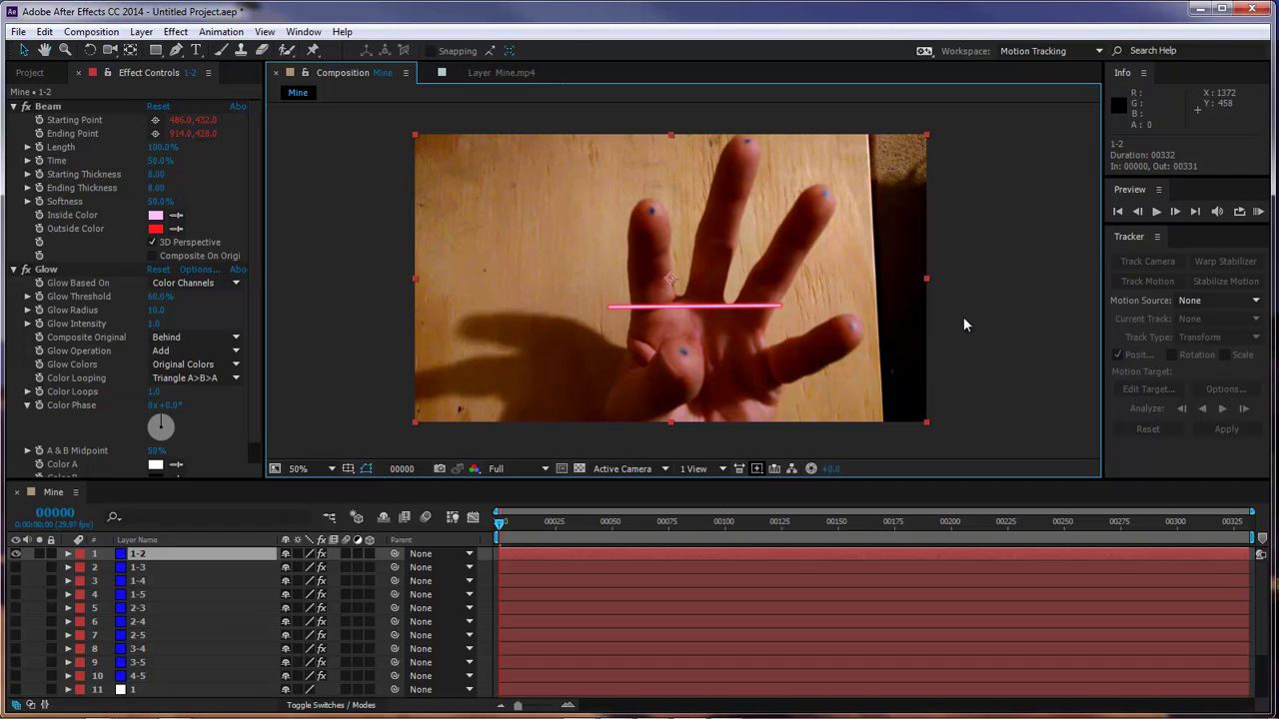
key(slash)
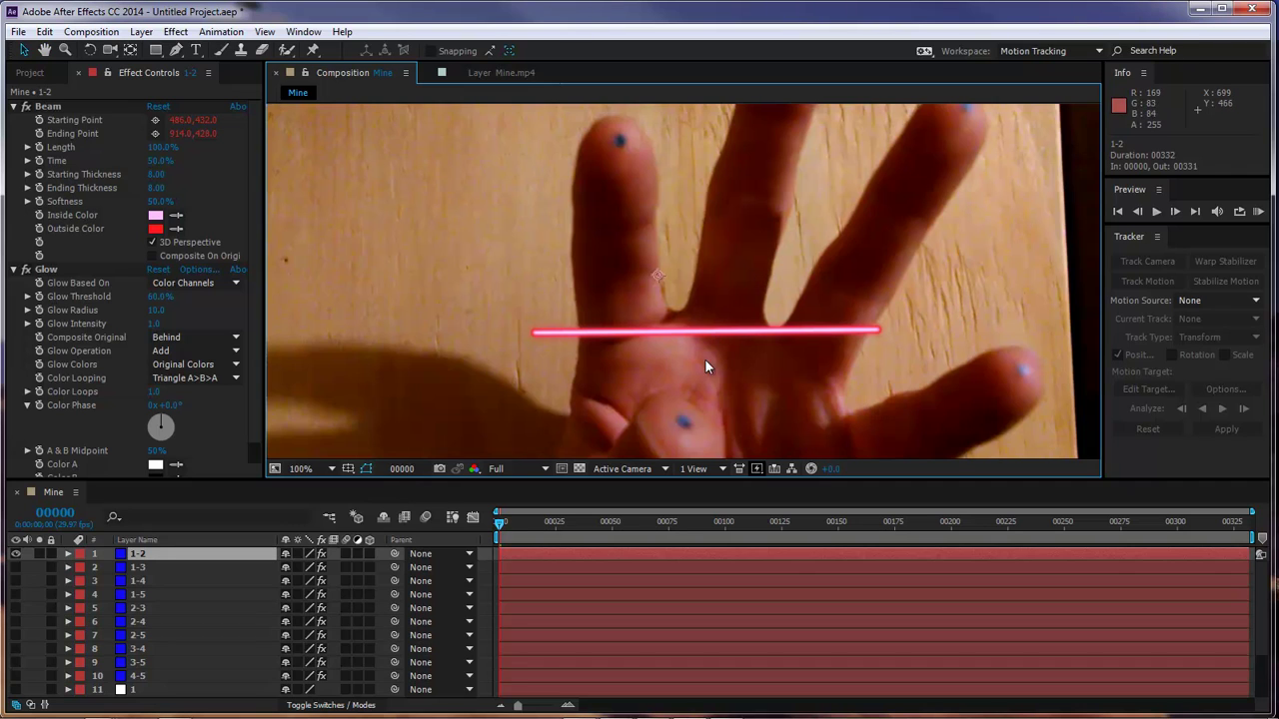
Move beam 1-2 to run from the bottom point to the leftmost fingertip.
click(53, 108)
drag(543, 329, 683, 420)
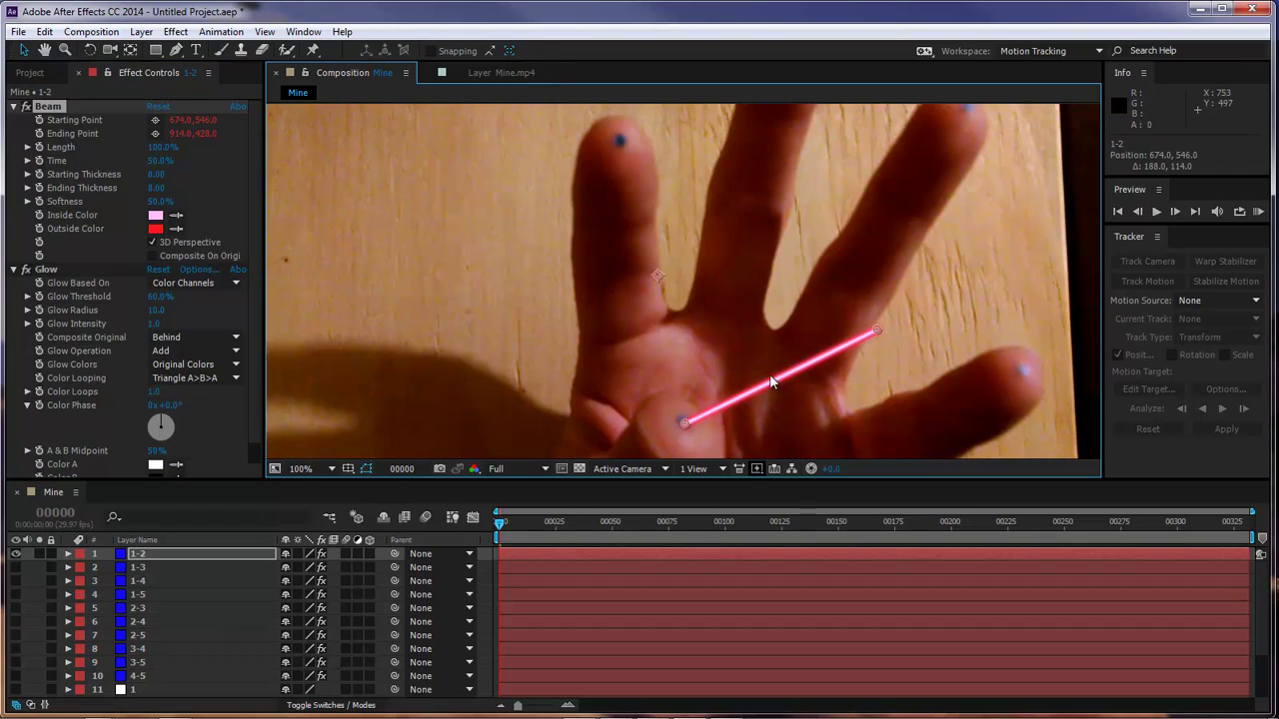
drag(875, 331, 619, 142)
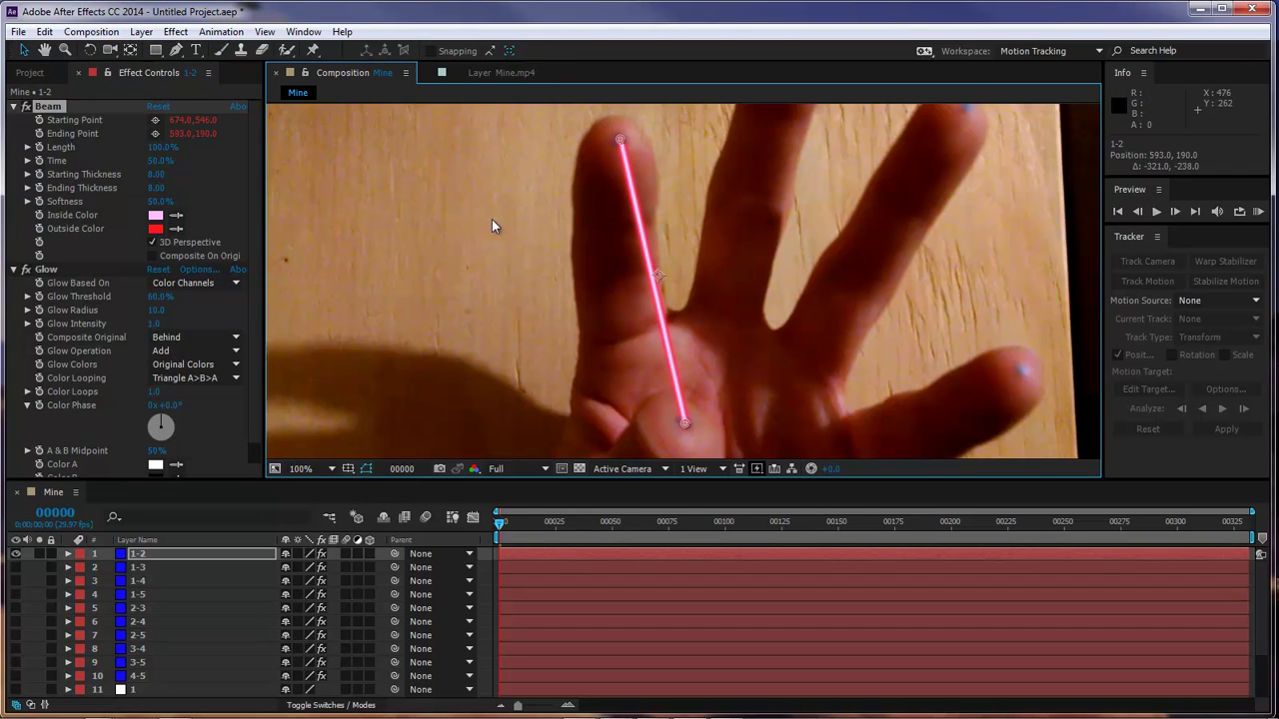
Show beam 1-3 and run it from the bottom point to the middle fingertip.
click(15, 566)
click(137, 567)
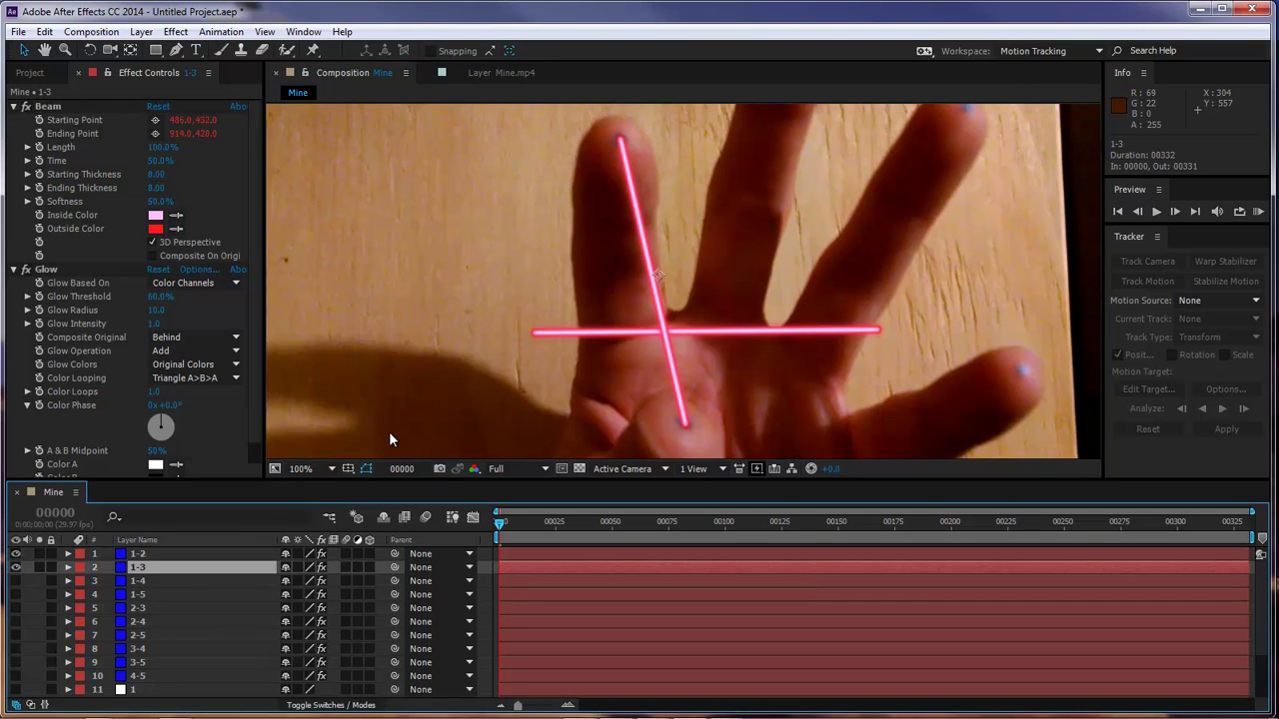
click(83, 108)
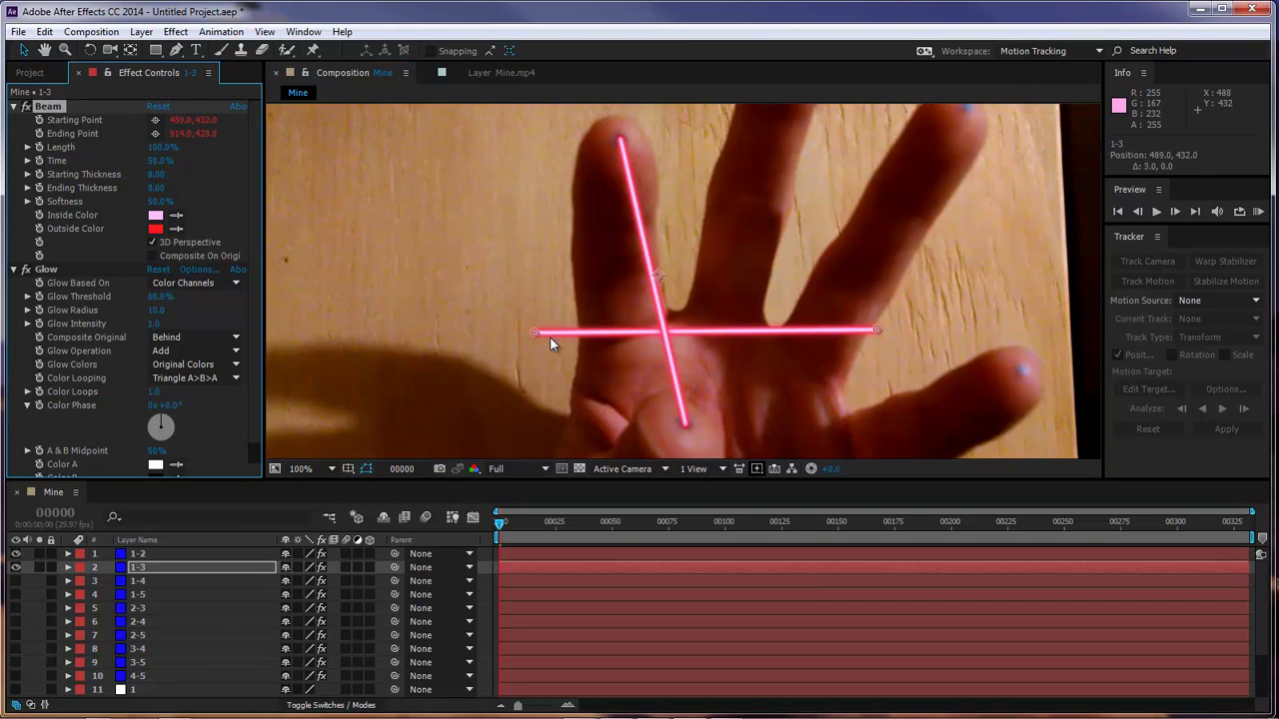
drag(549, 336, 686, 423)
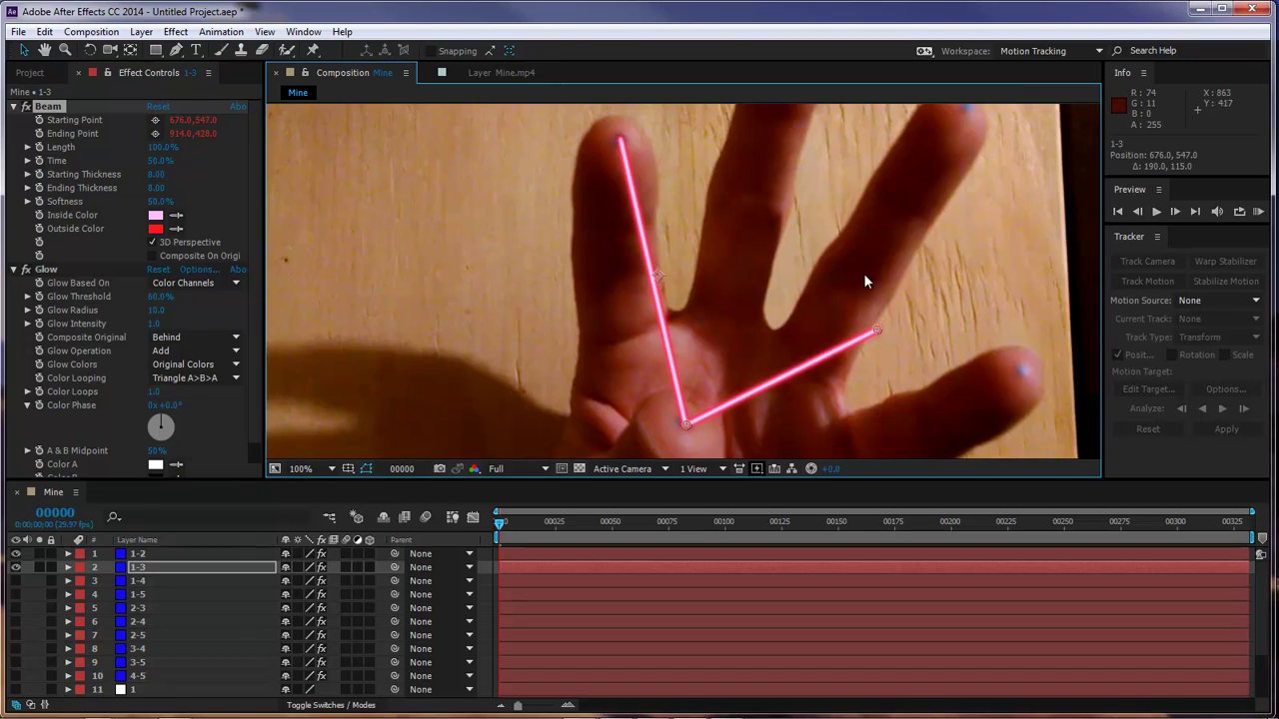
drag(700, 482, 699, 547)
scroll(770, 251, down, 2)
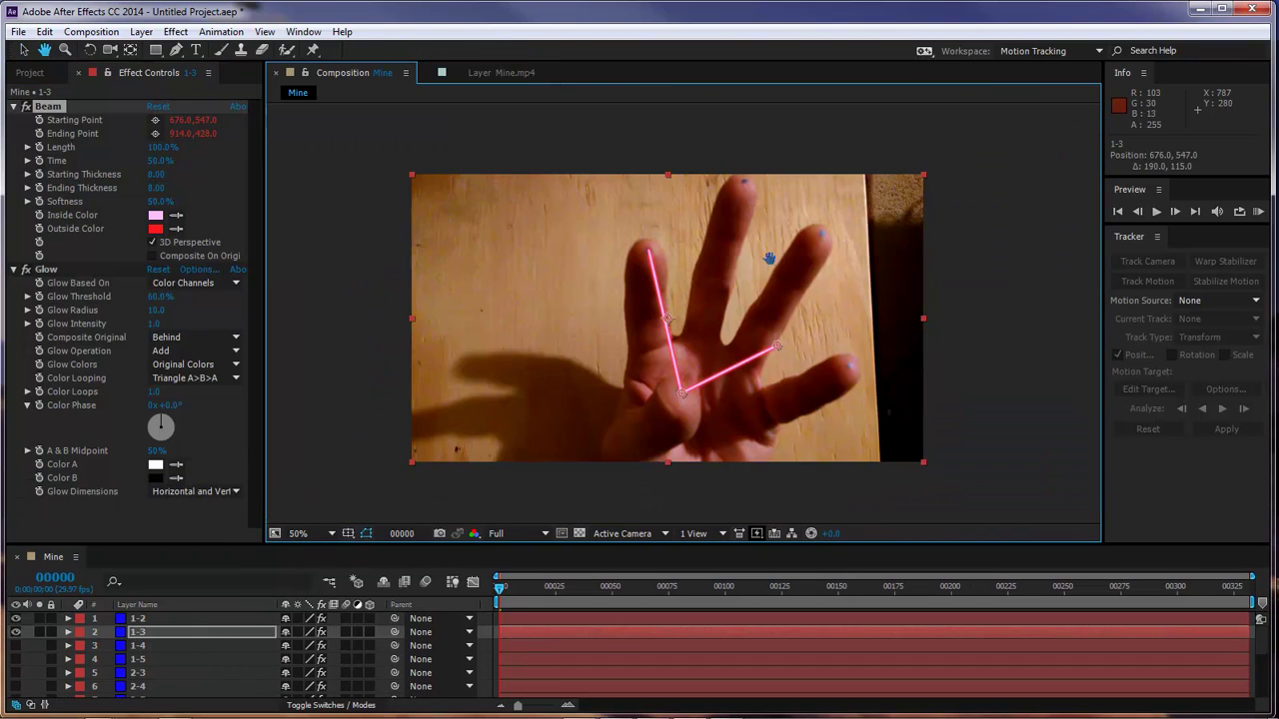
drag(780, 347, 746, 180)
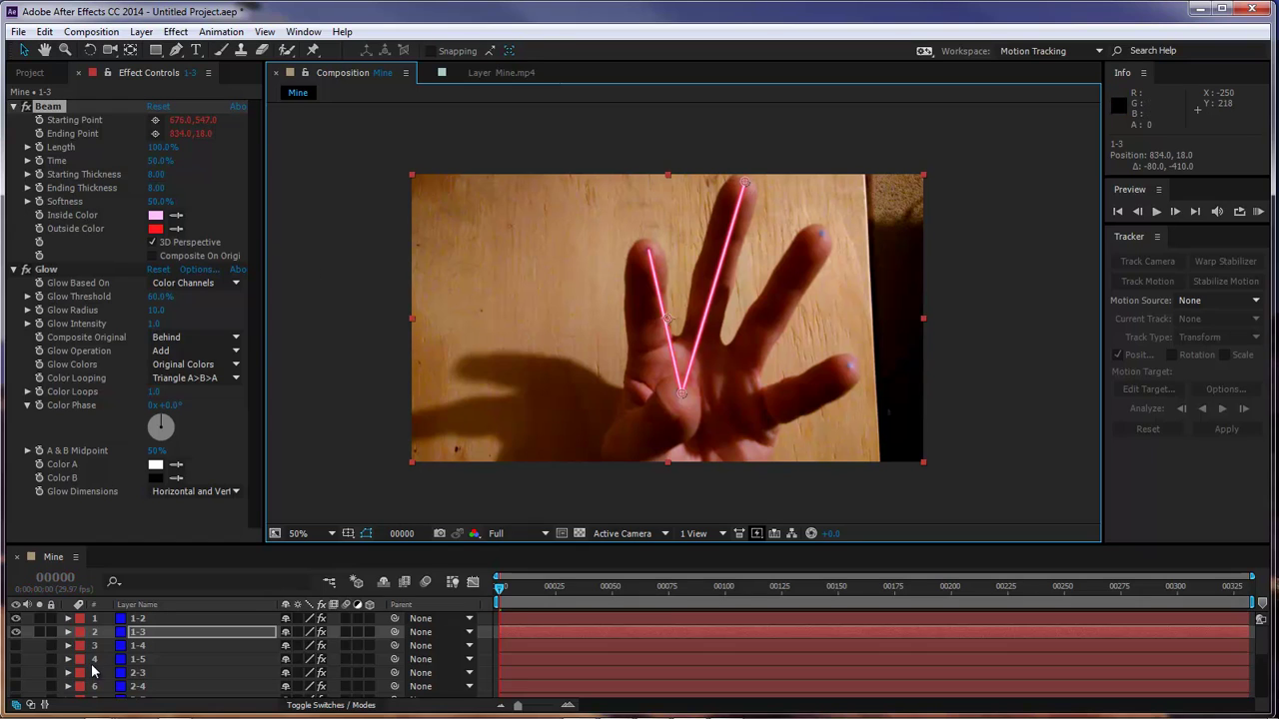
Show beam 1-4 and run it from the bottom point to the ring fingertip.
click(138, 645)
click(15, 646)
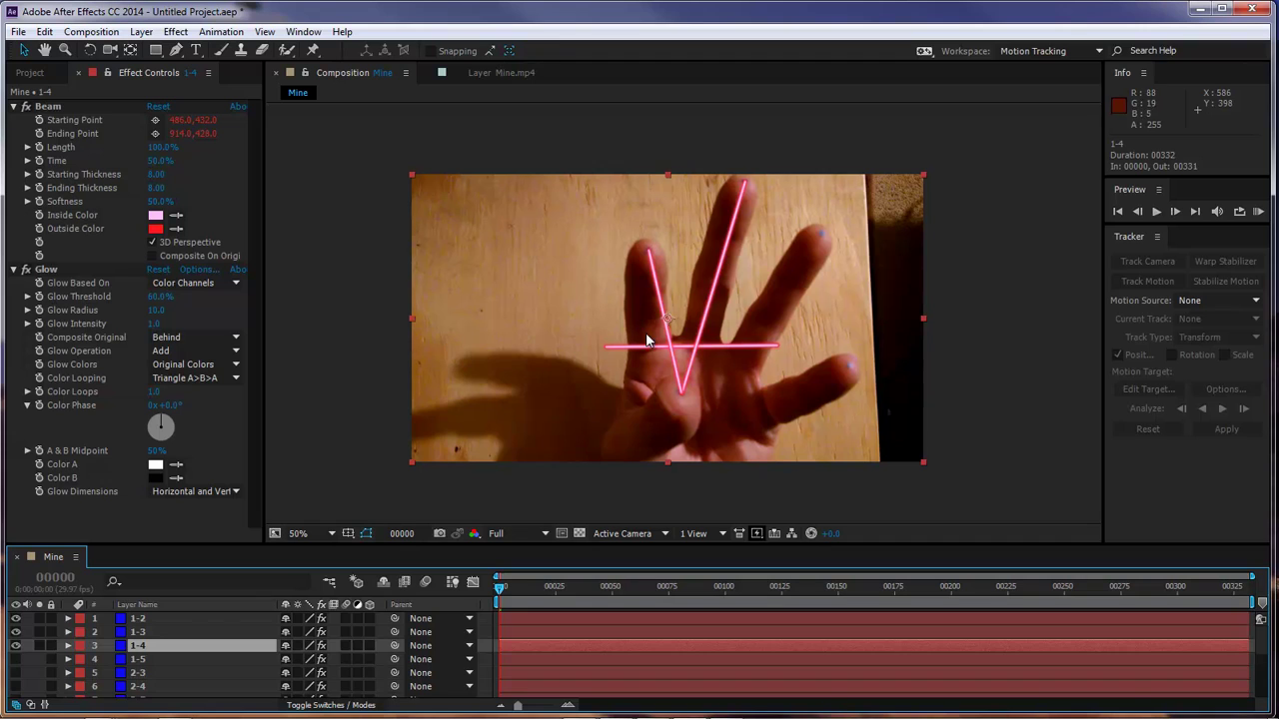
click(48, 106)
drag(606, 347, 684, 394)
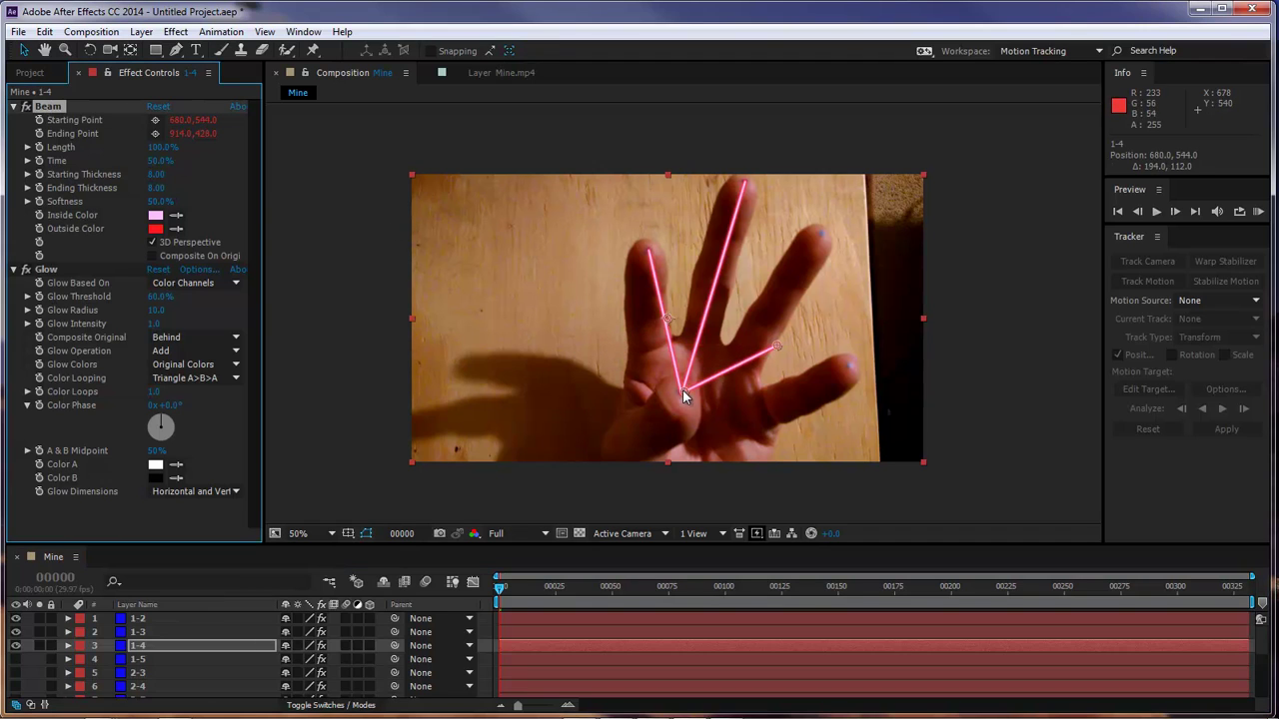
drag(777, 347, 819, 233)
Show beam 1-5 and run it from the bottom point to the little fingertip.
click(15, 658)
click(138, 658)
click(48, 106)
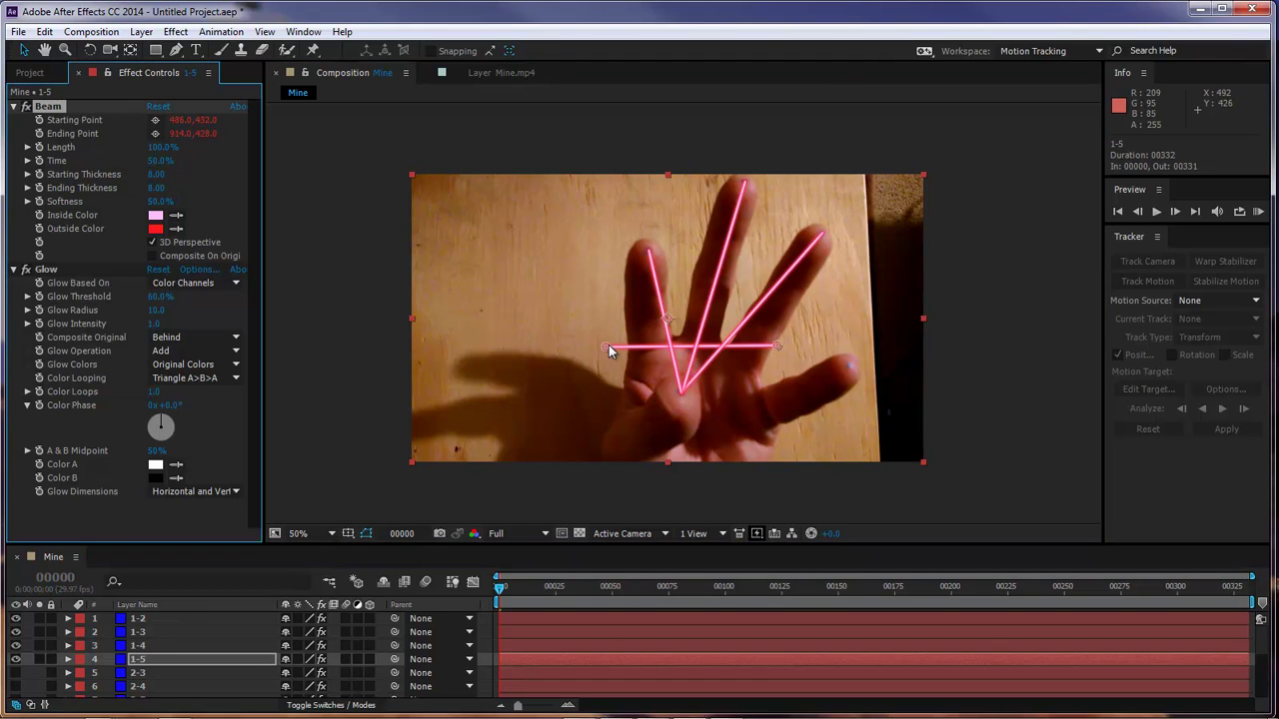
drag(607, 347, 681, 394)
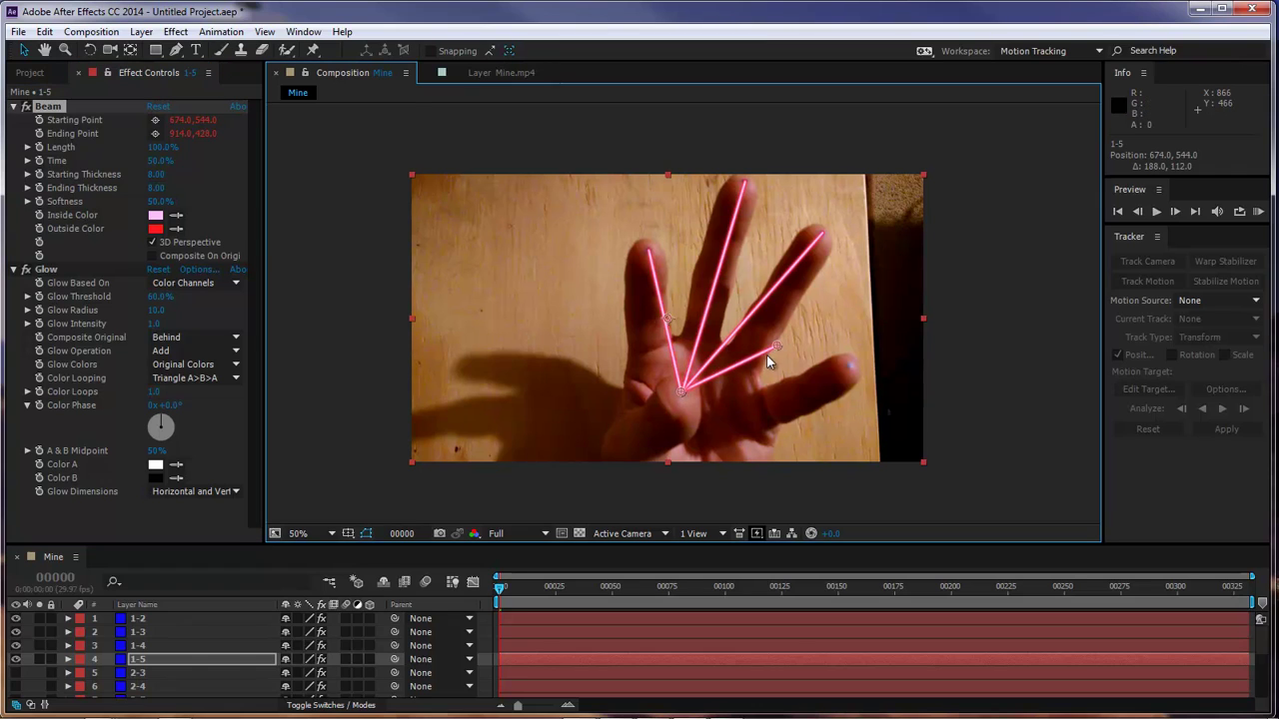
drag(779, 345, 853, 364)
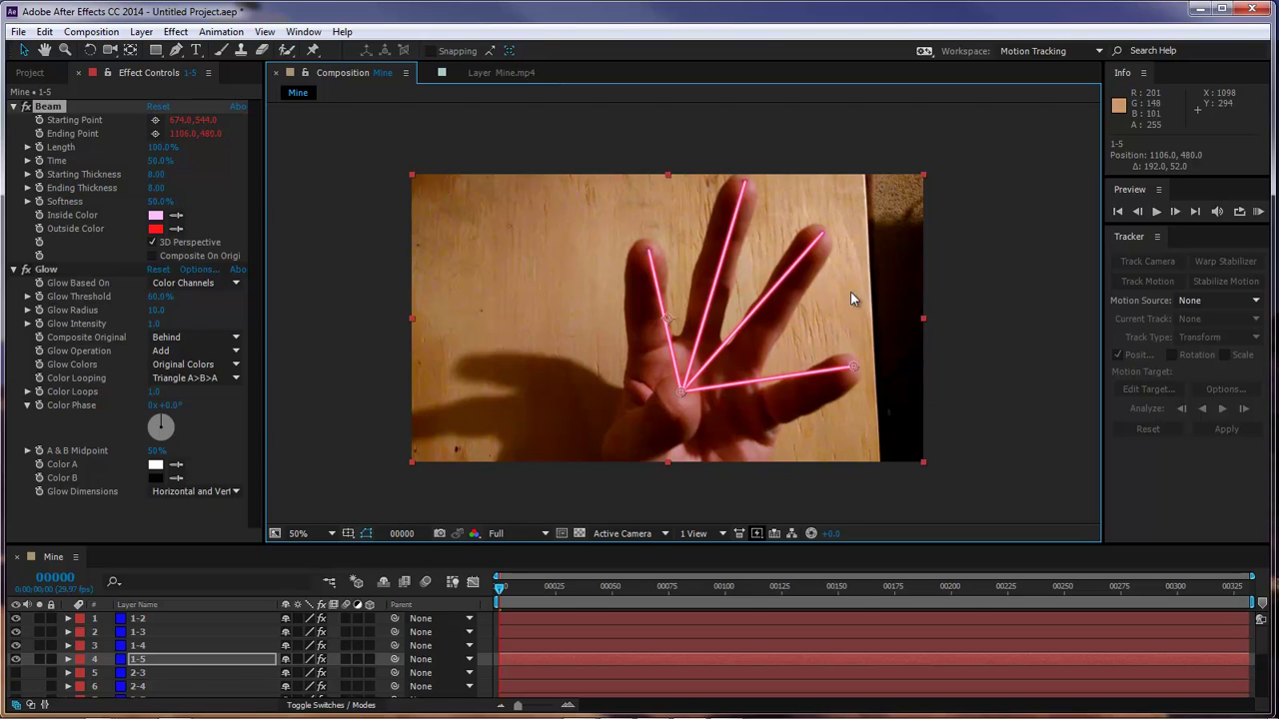
Move the ends of beams 2-3, 2-4, 3-4 and 3-5 onto their fingertips.
key(ctrl+Down)
drag(777, 345, 822, 233)
key(ctrl+Down)
click(1265, 668)
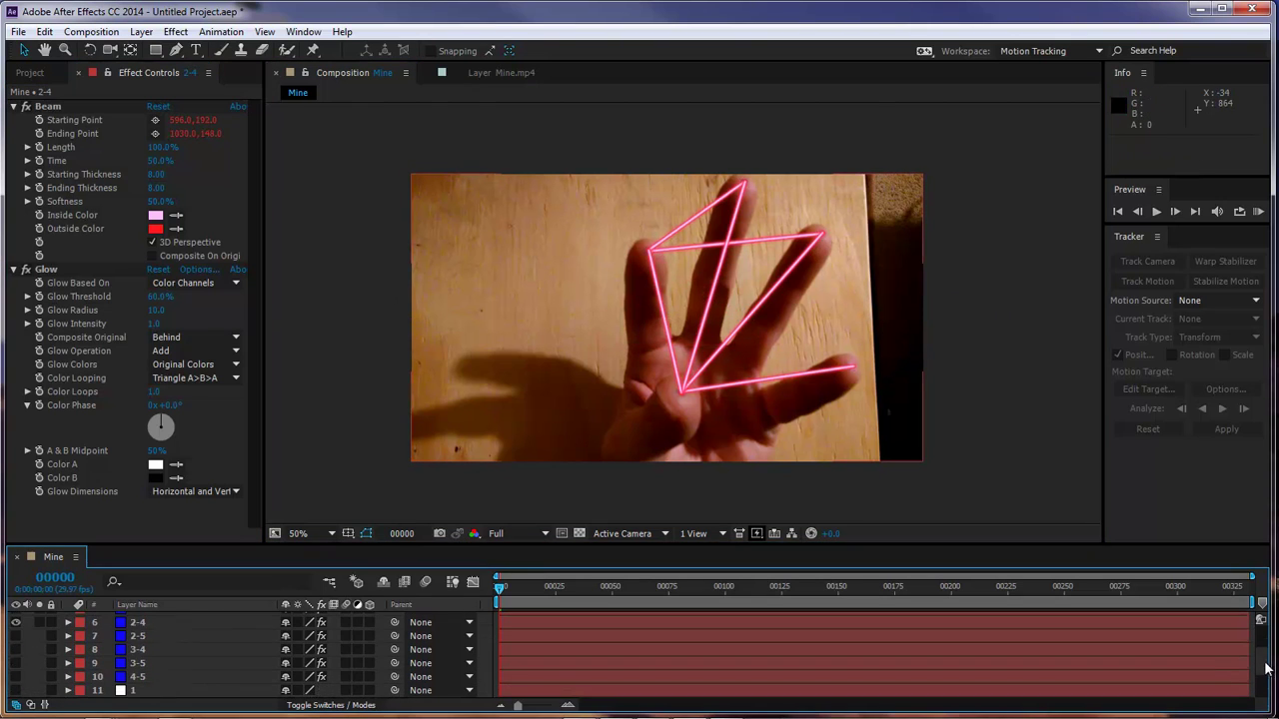
key(ctrl+Down)
key(ctrl+Down)
drag(777, 342, 823, 233)
key(ctrl+Down)
drag(783, 333, 856, 366)
Show beam 4-5 and run it from the little fingertip to the upper-right fingertip (1026,146).
key(ctrl+shift+a)
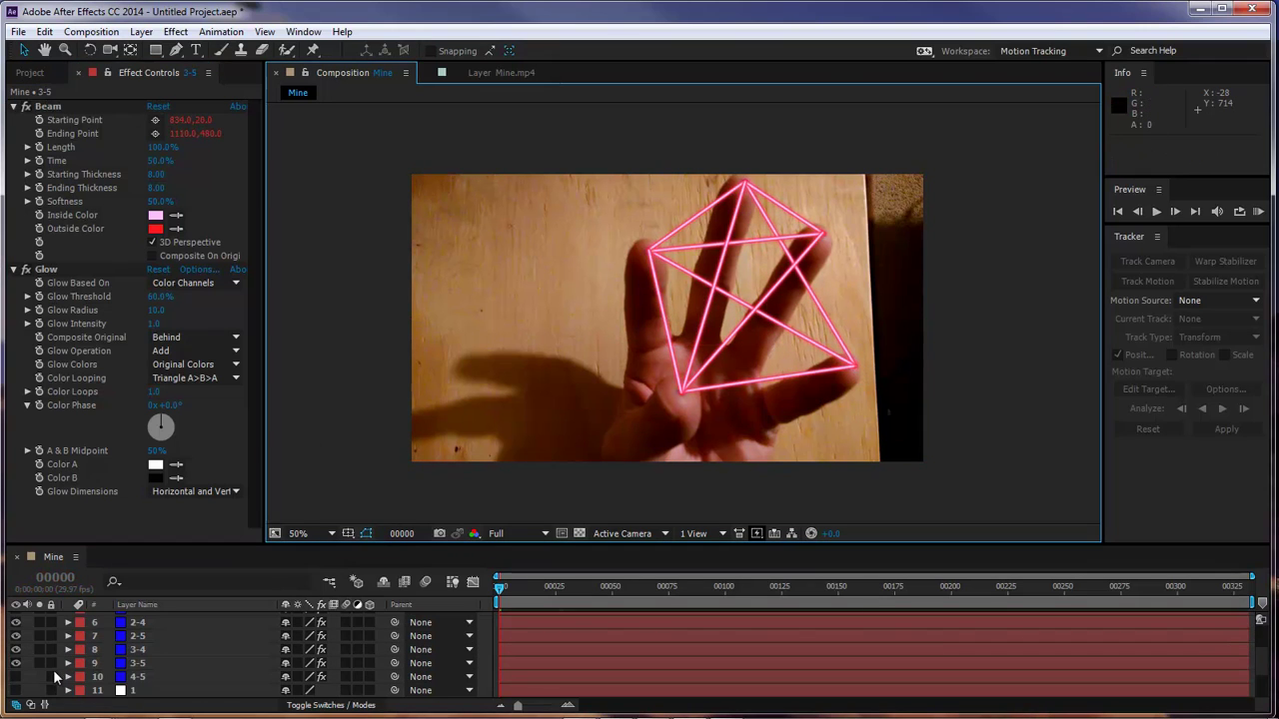
click(15, 676)
click(137, 677)
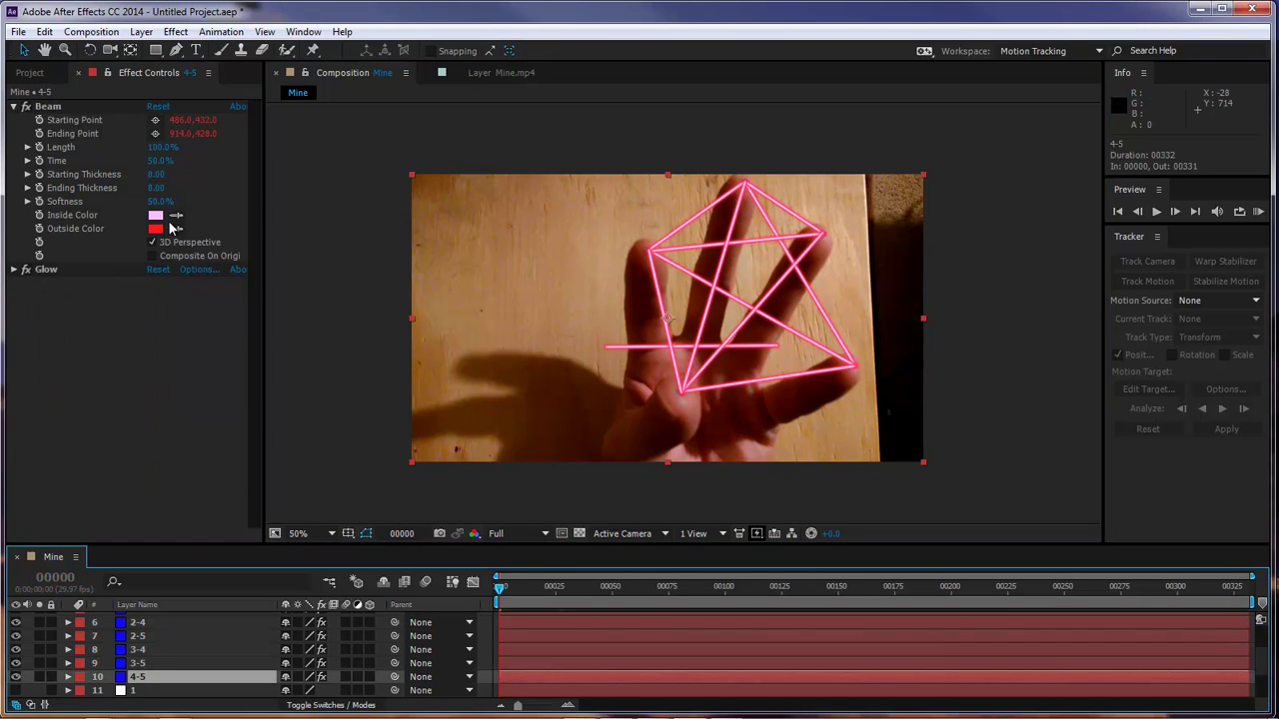
click(46, 107)
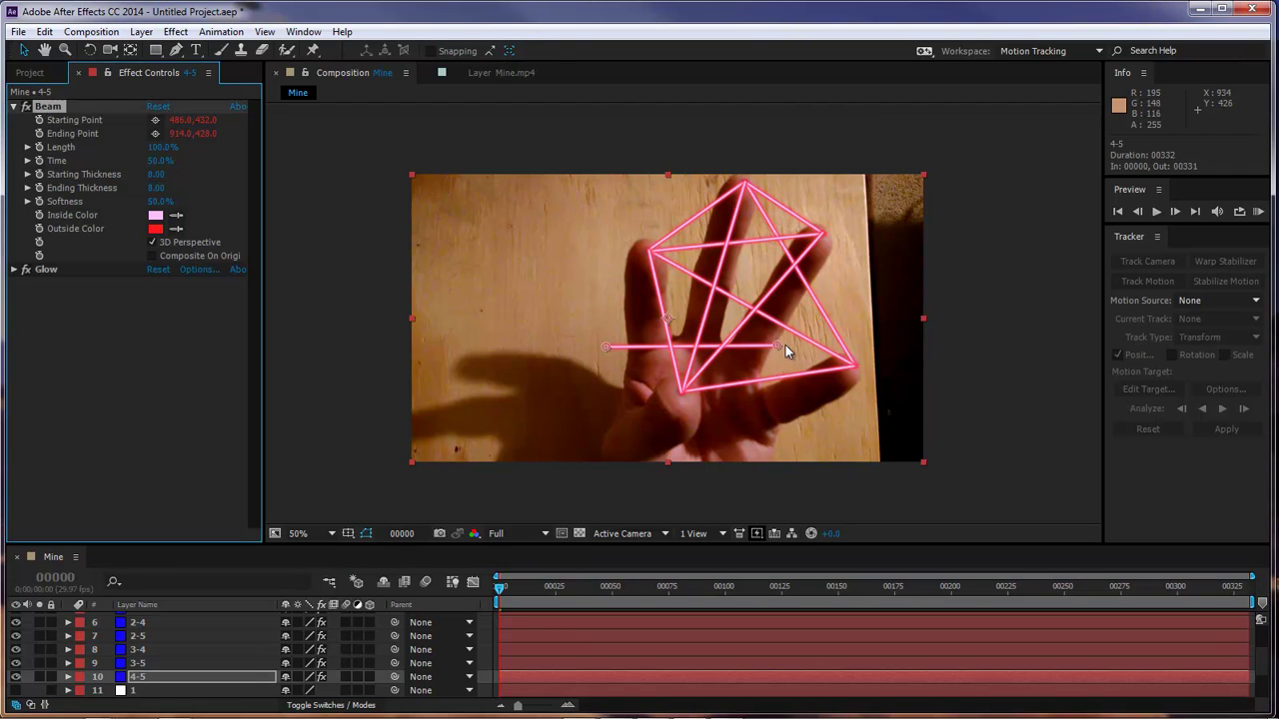
drag(786, 345, 855, 366)
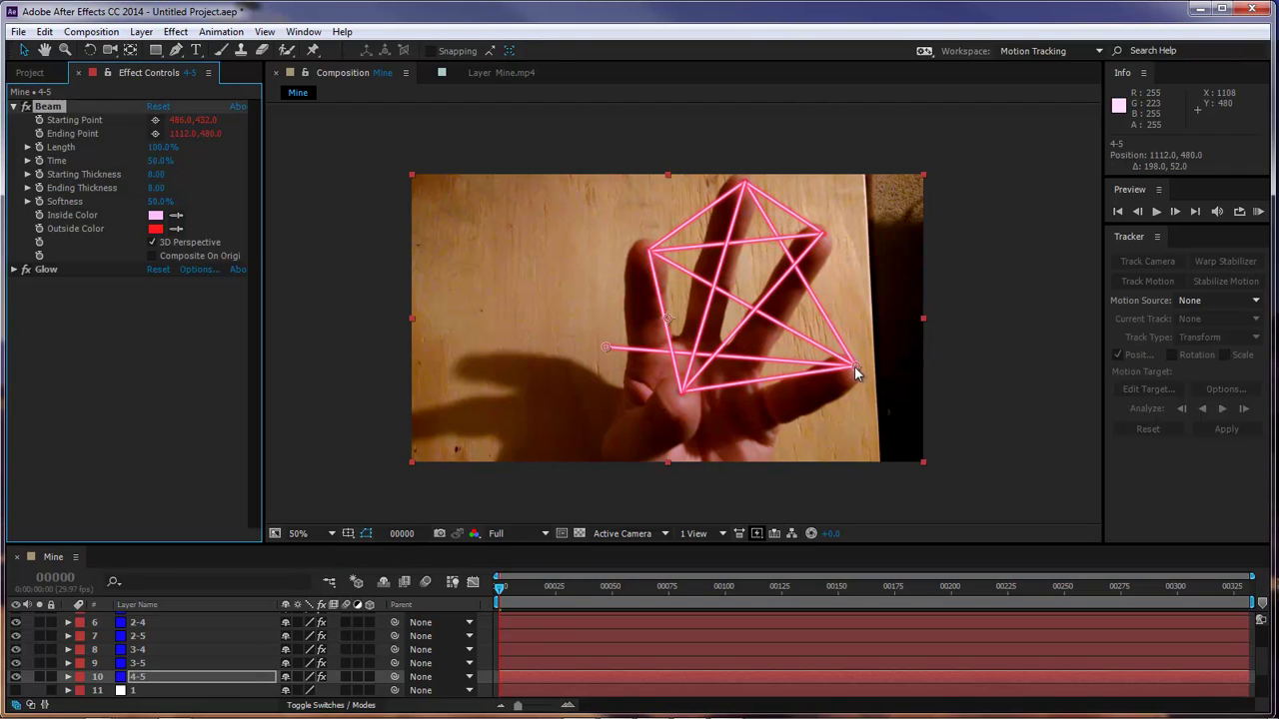
drag(604, 347, 822, 237)
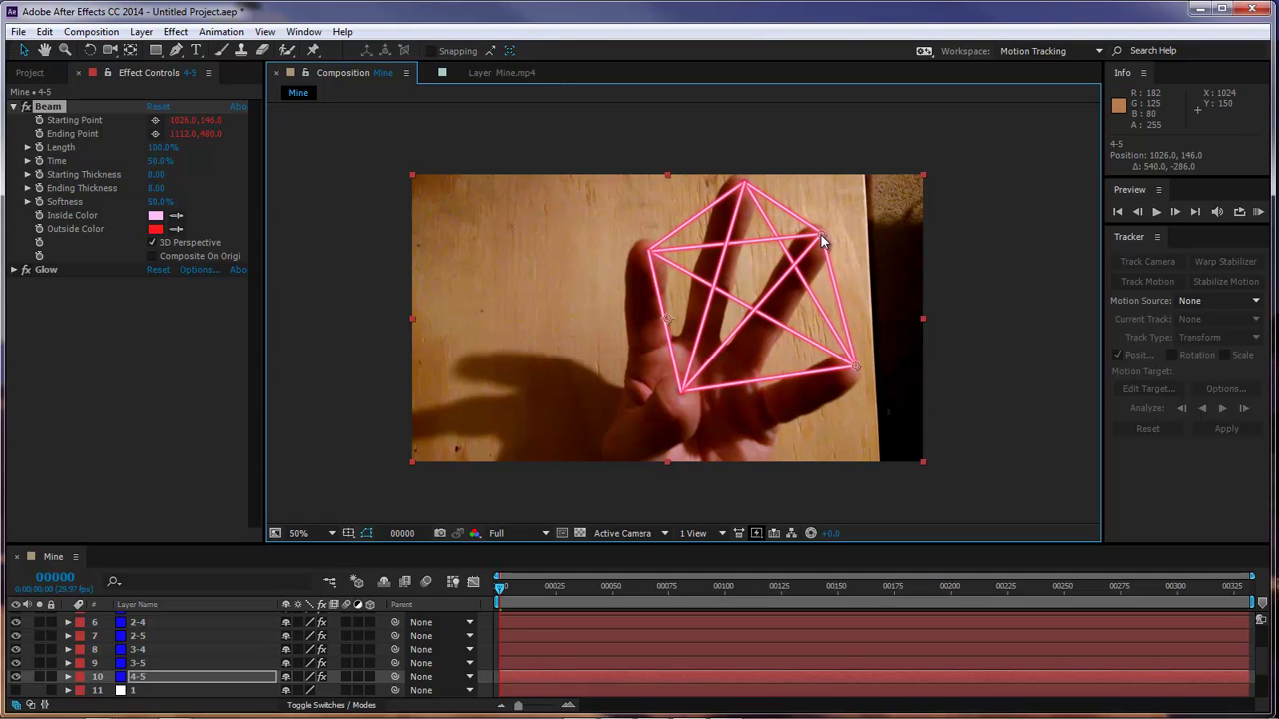
click(984, 394)
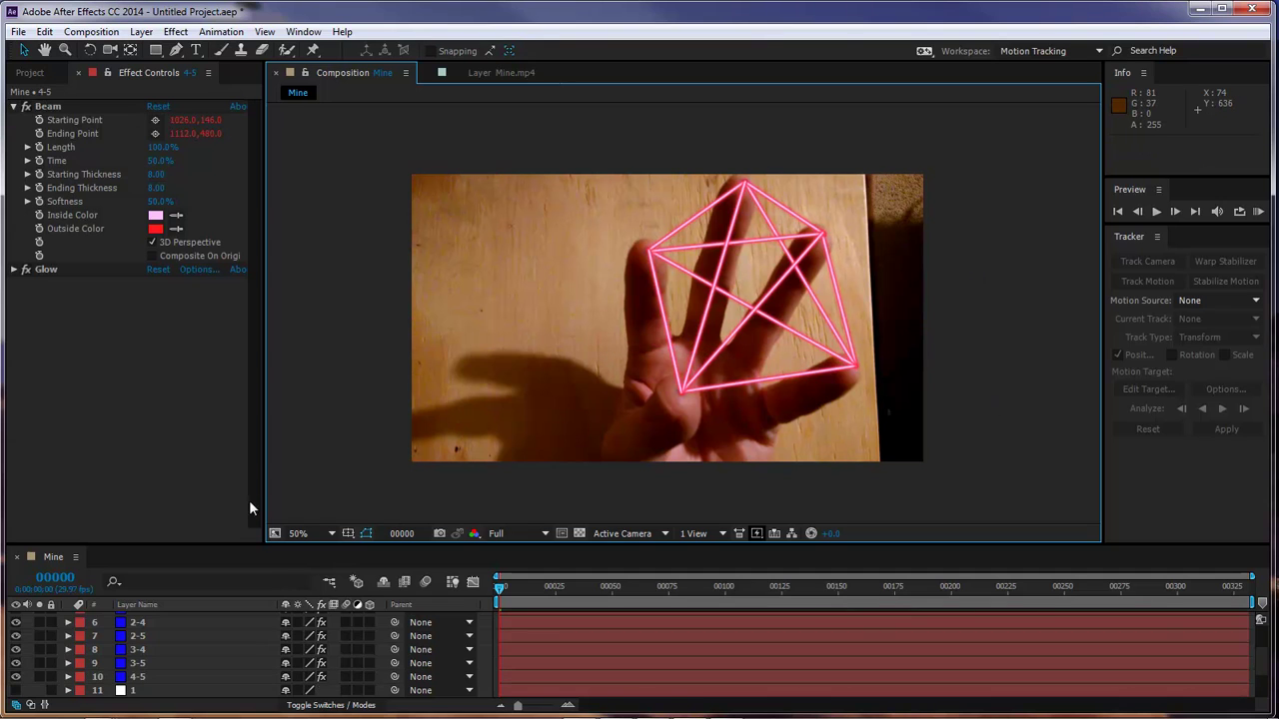
Enlarge the Timeline and reveal Starting/Ending Point expressions on beam layers 1-2 through 4-5.
drag(266, 545, 310, 86)
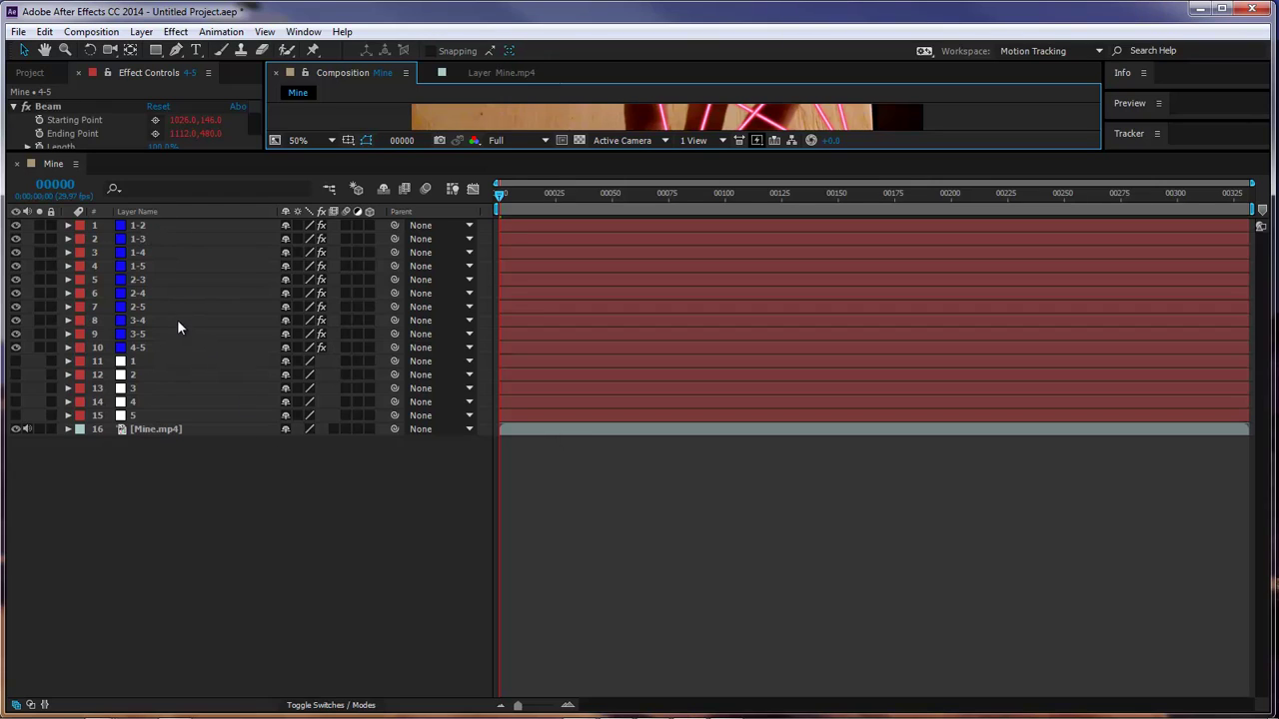
click(137, 226)
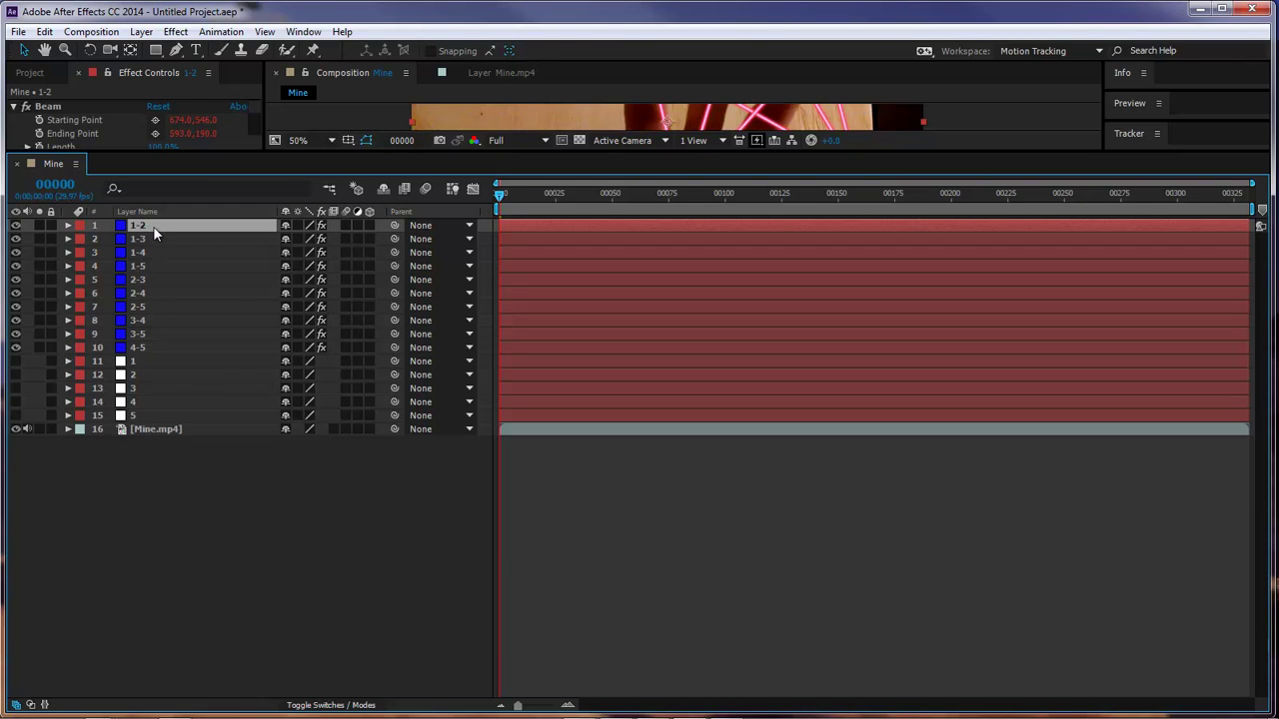
shift+click(140, 349)
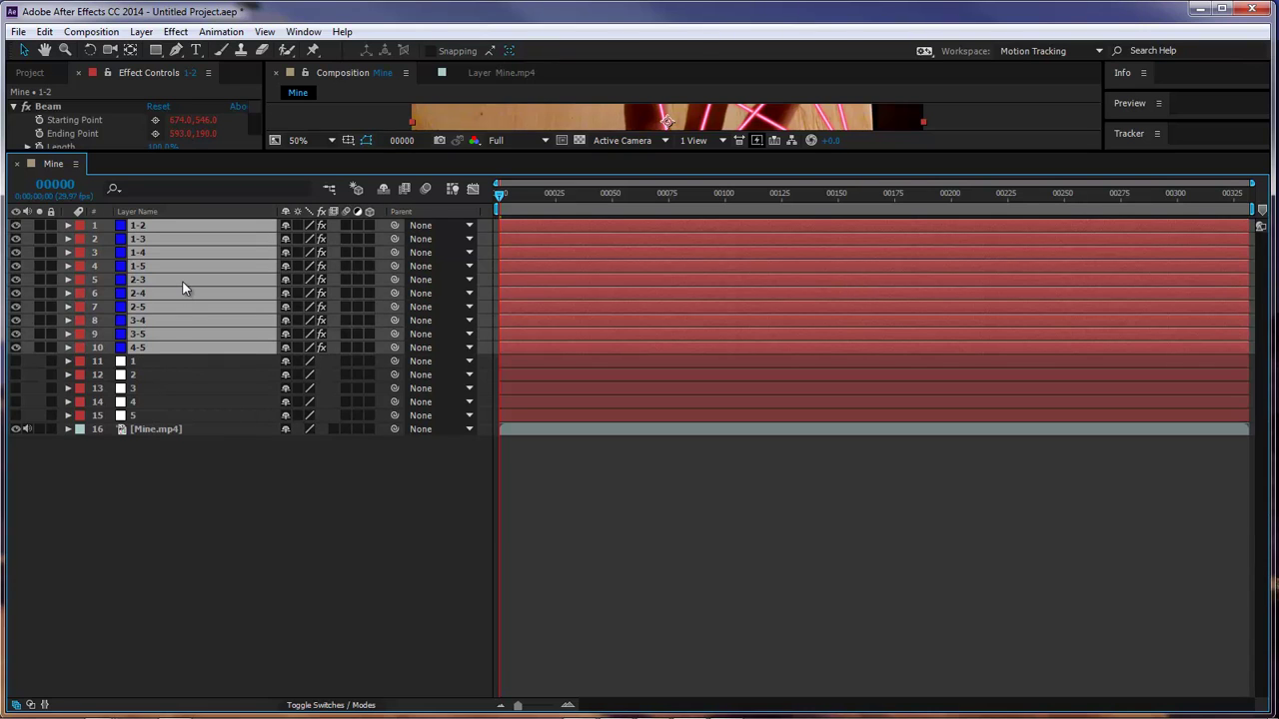
key(e)
key(e)
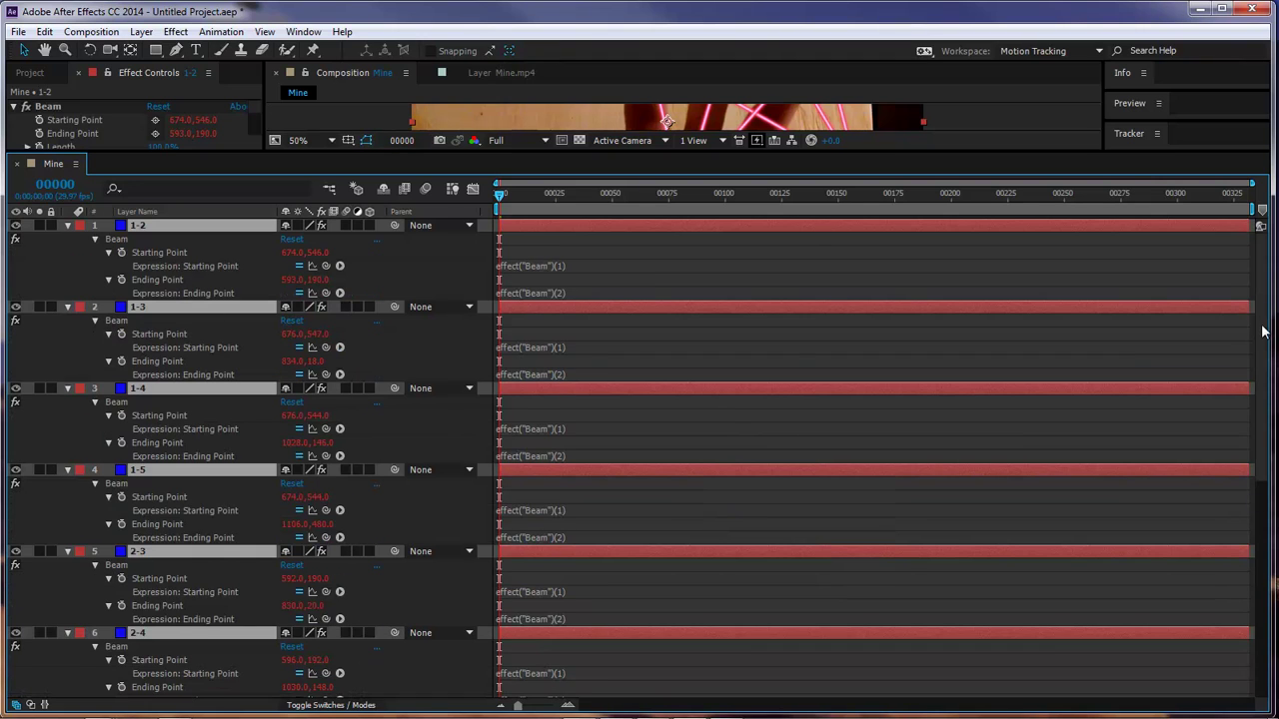
Drag null layers 1–5 above beam 1-2 to the top, then reselect them.
drag(1262, 332, 1267, 588)
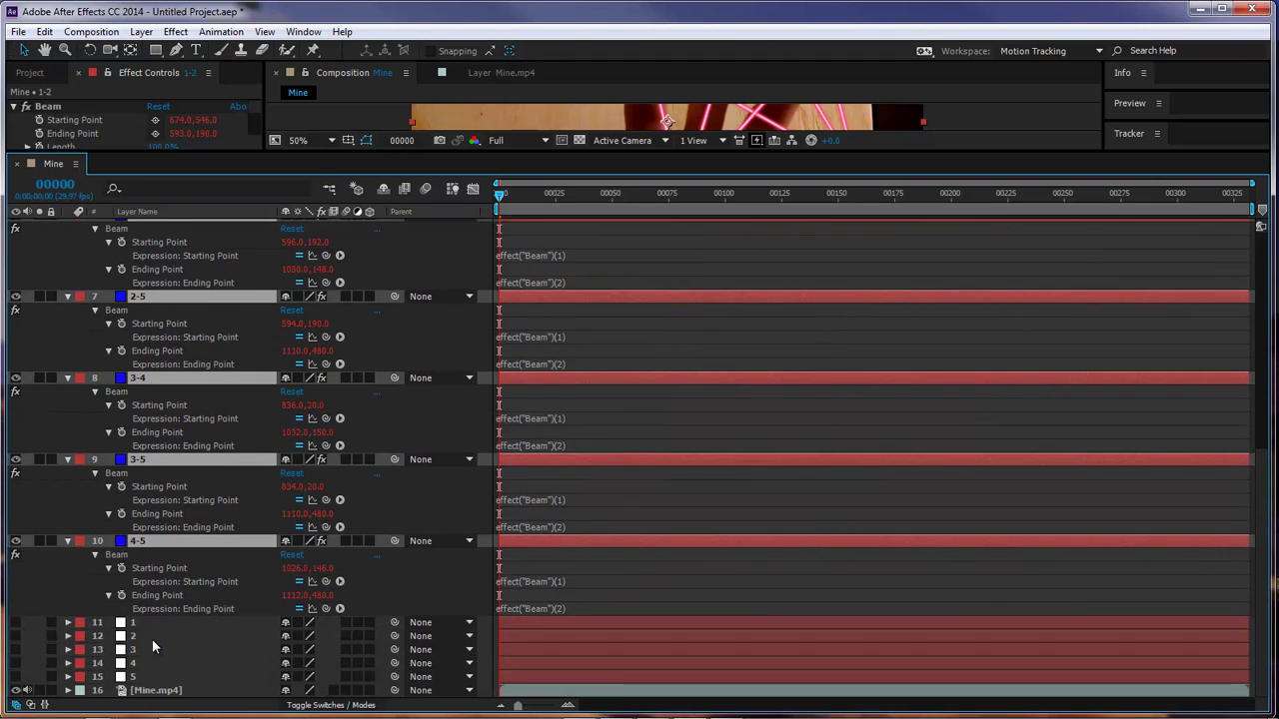
shift+click(150, 677)
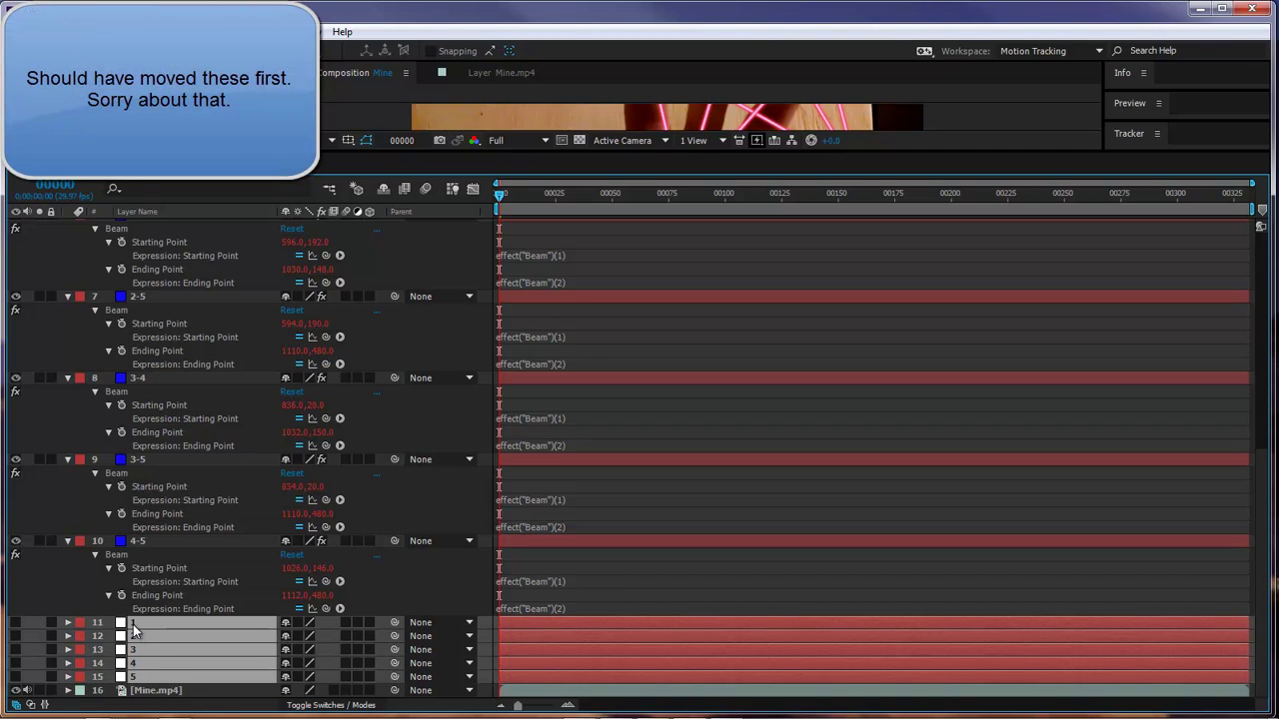
drag(135, 628, 174, 218)
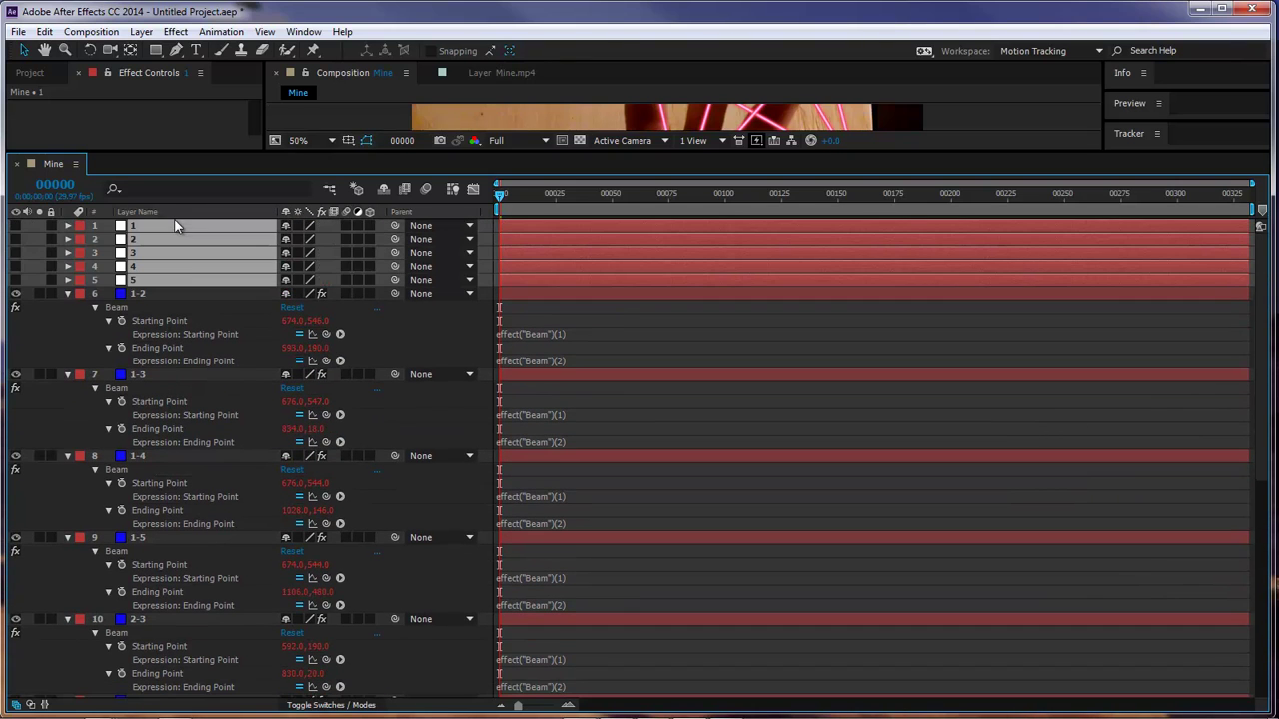
click(392, 335)
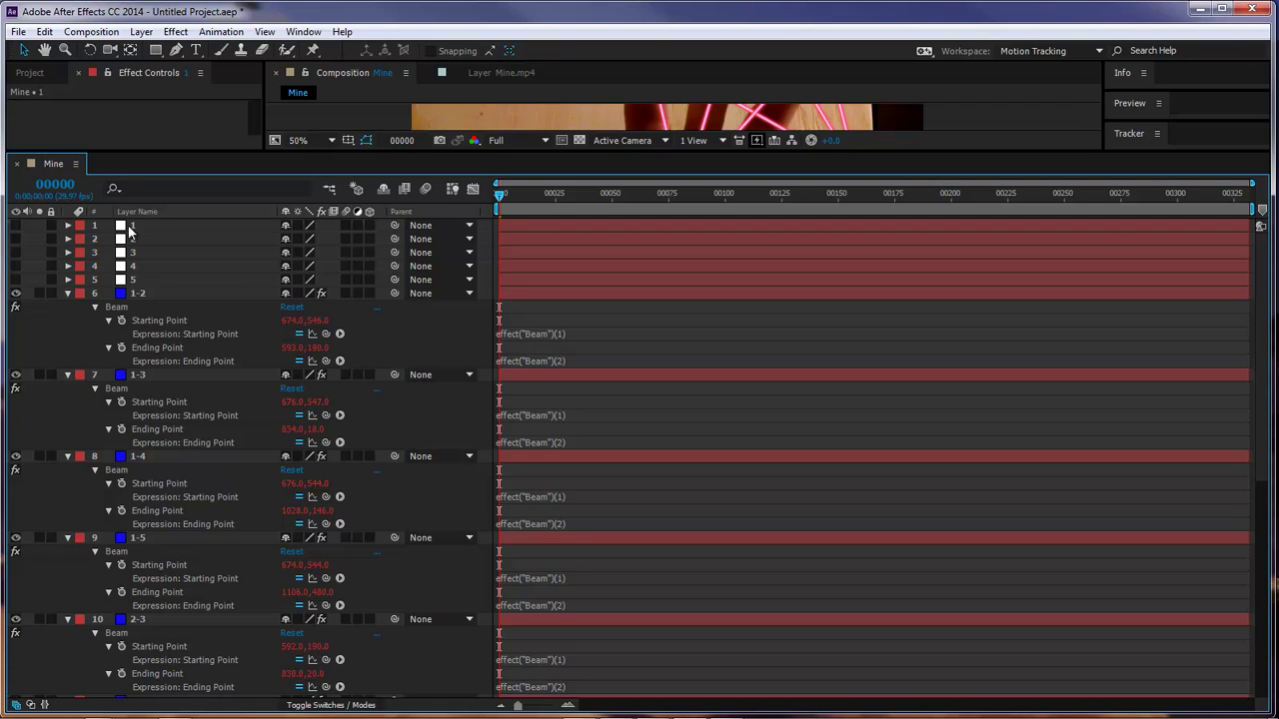
click(130, 225)
shift+click(205, 274)
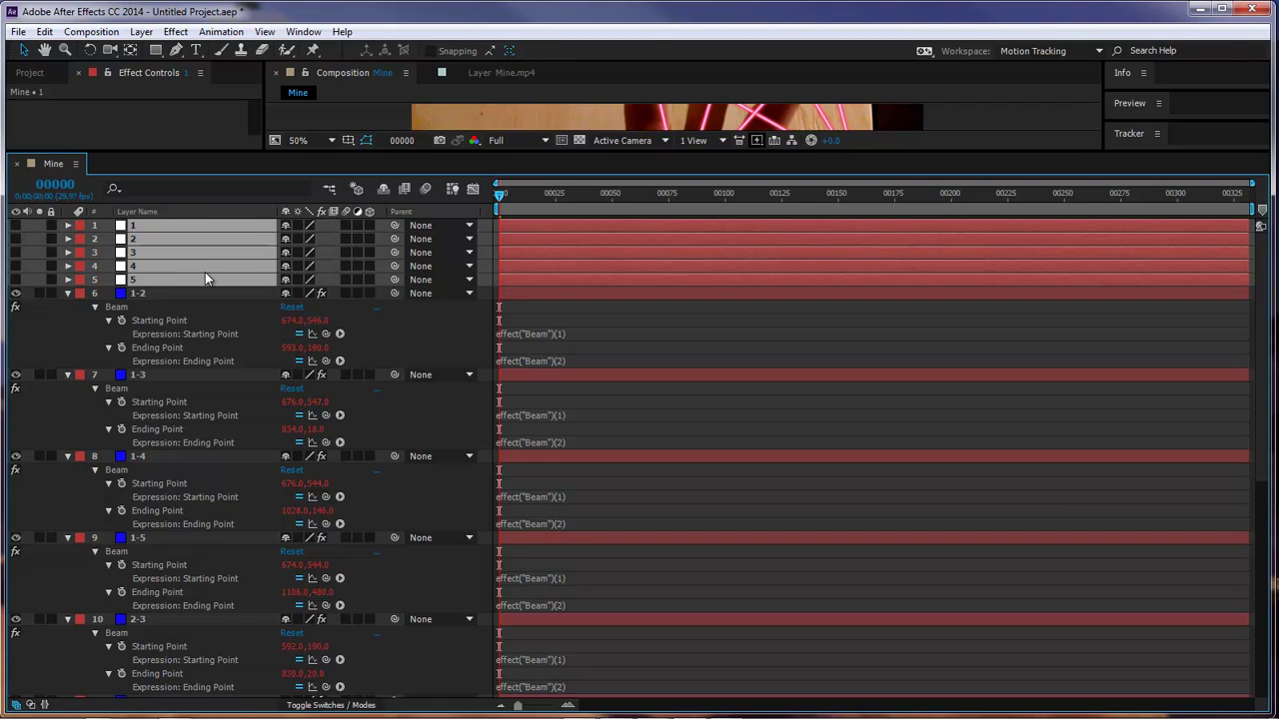
Reveal tracker Positions and link beams 1-2 through 1-5 start/end points to points 1–5.
key(p)
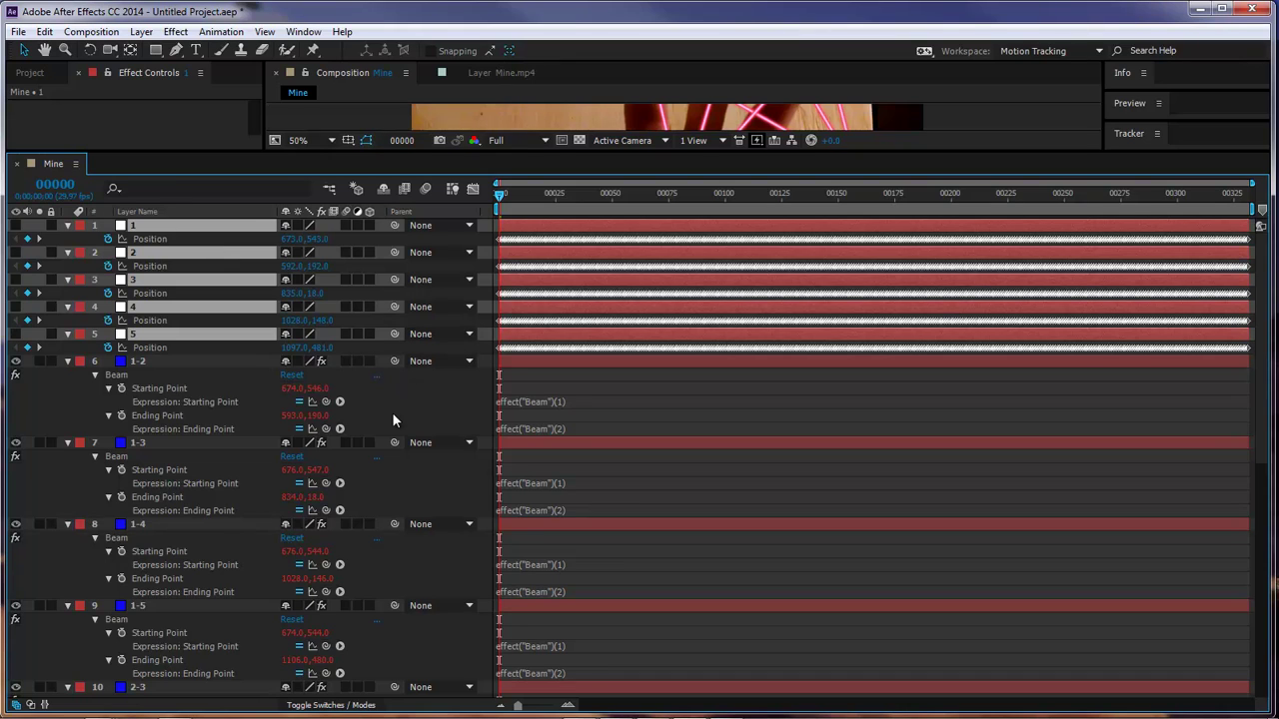
click(470, 395)
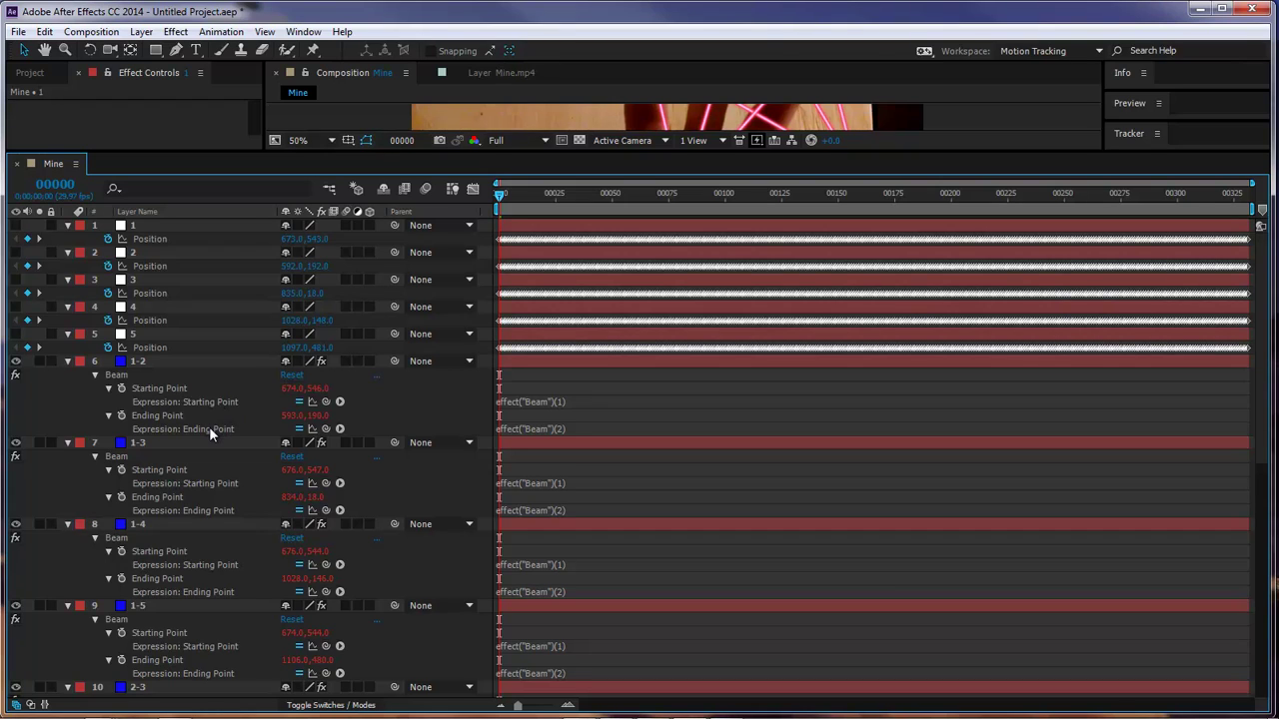
drag(325, 401, 131, 242)
drag(326, 428, 148, 240)
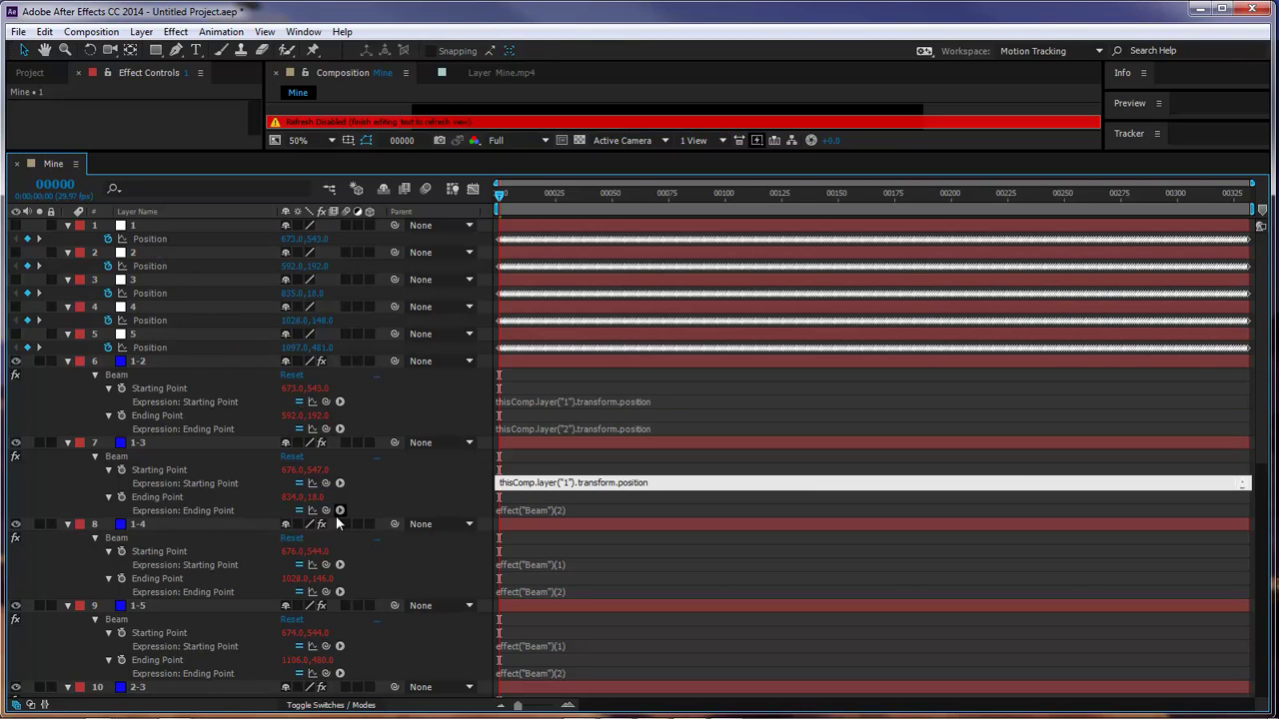
drag(326, 509, 152, 293)
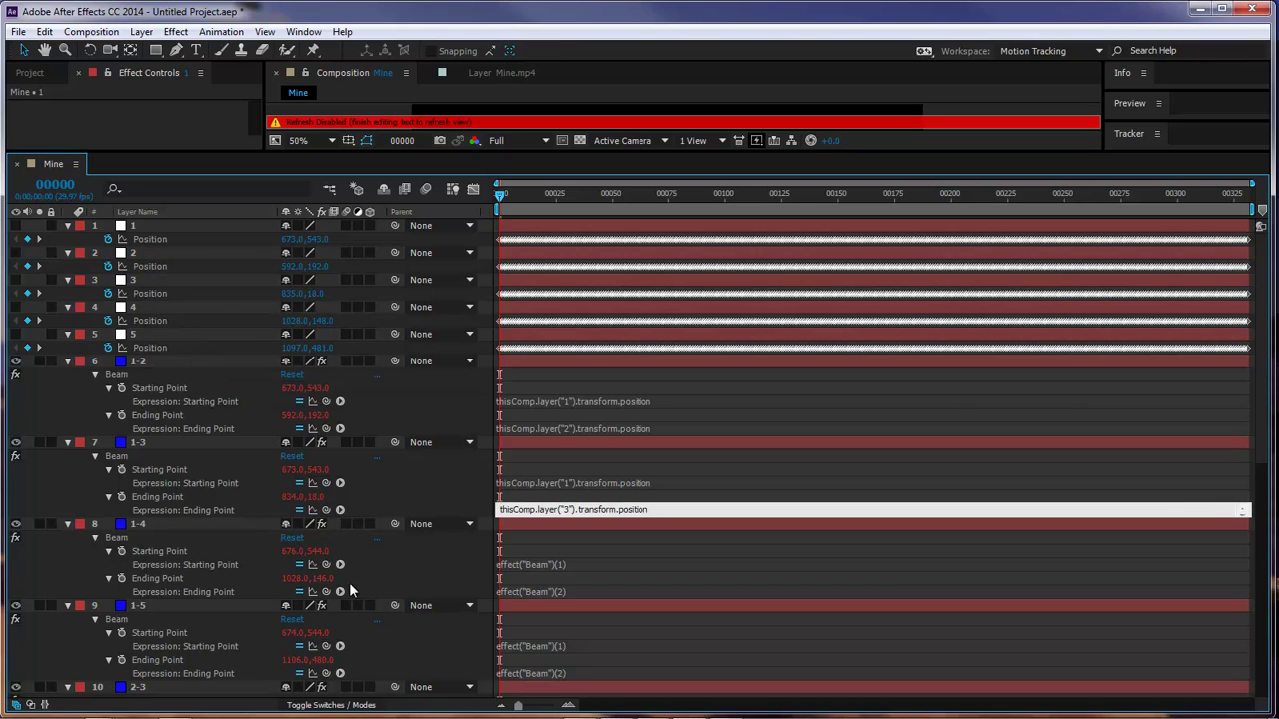
drag(326, 566, 148, 241)
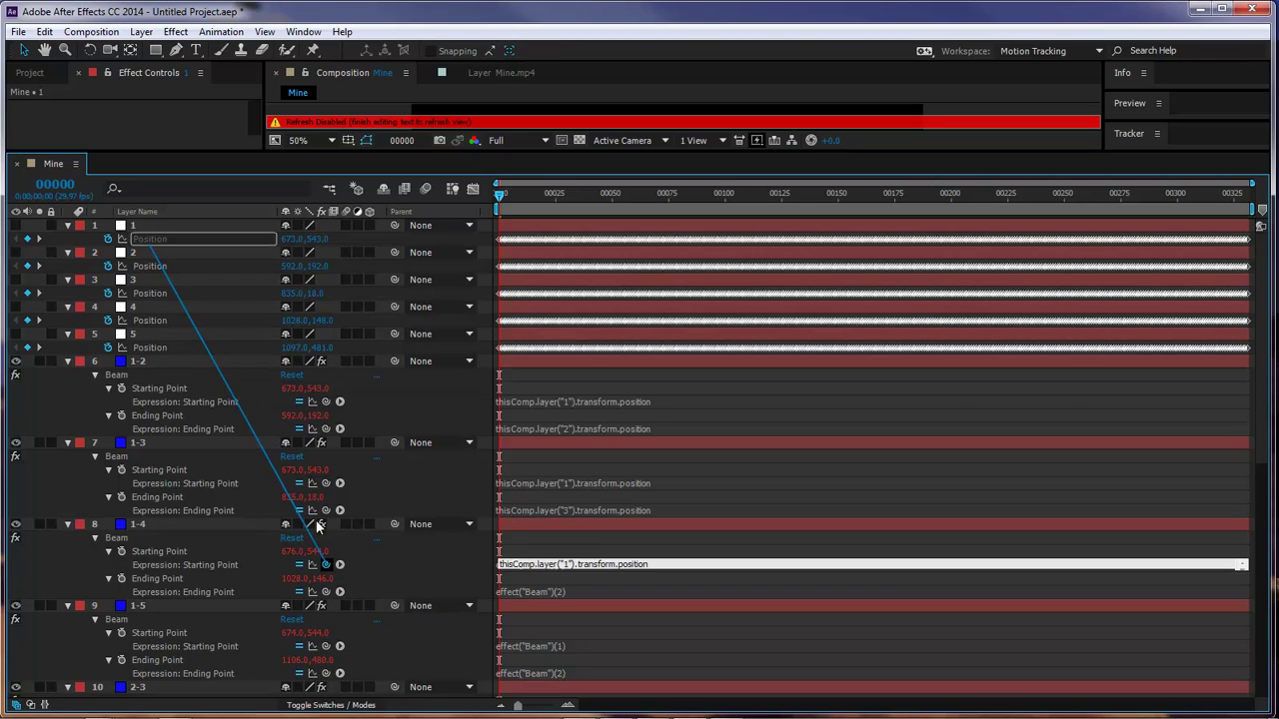
drag(326, 591, 150, 320)
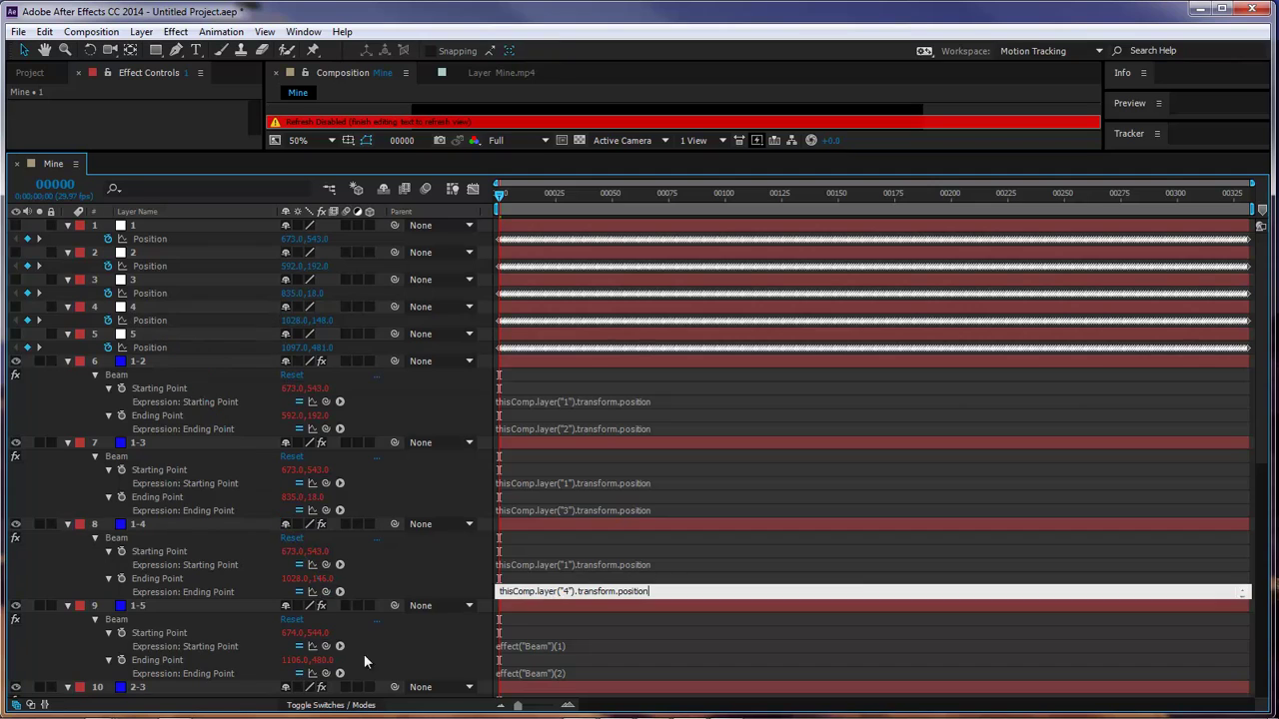
drag(327, 646, 150, 245)
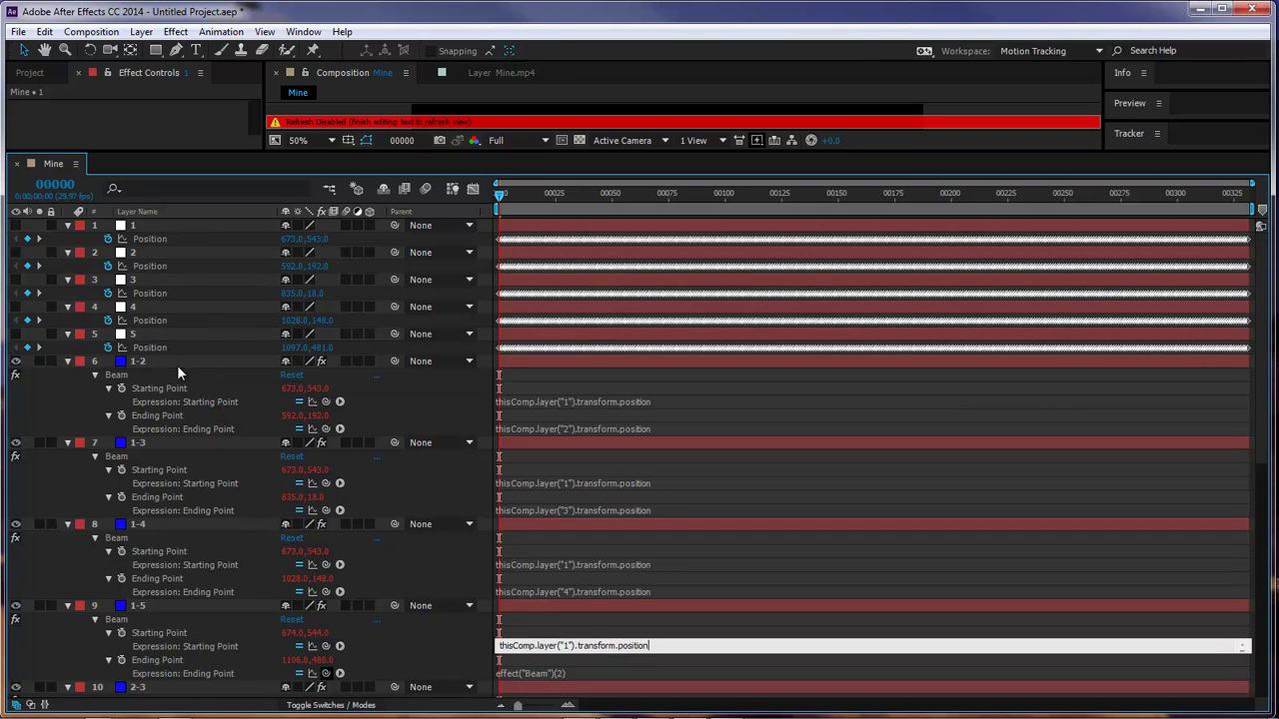
drag(326, 673, 155, 347)
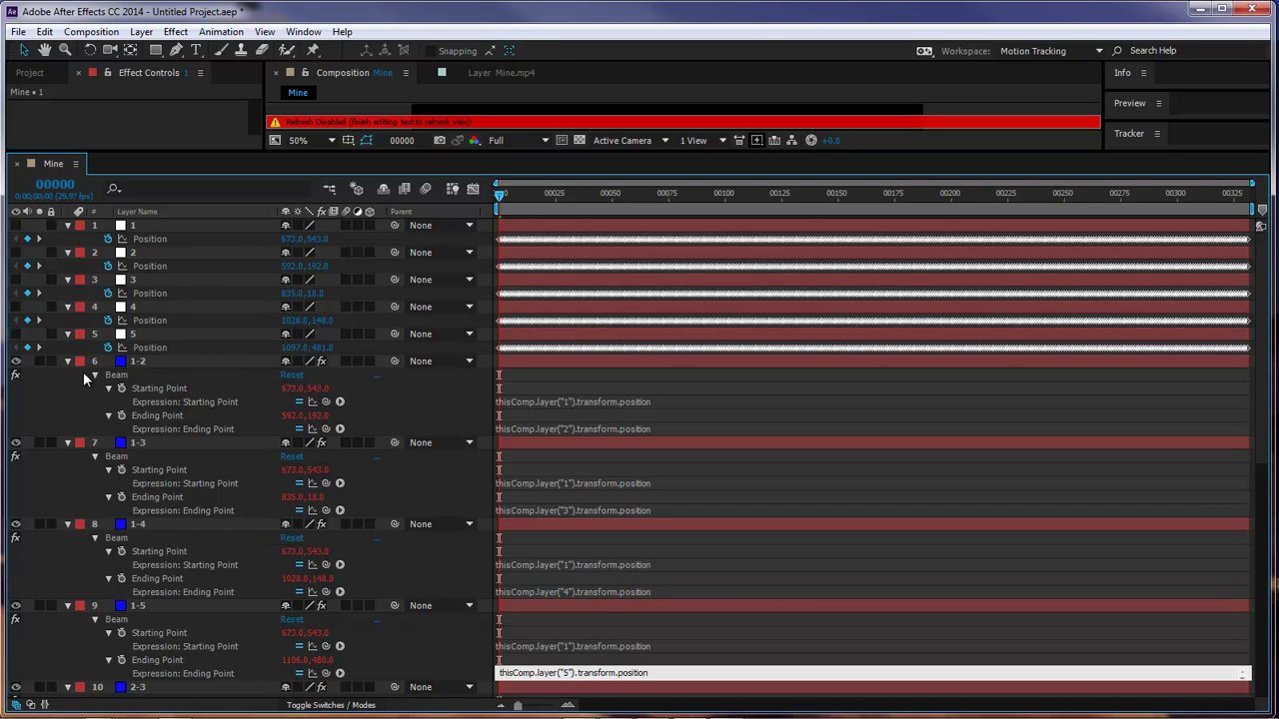
Collapse the finished beam layers 1-2 through 1-5.
click(142, 364)
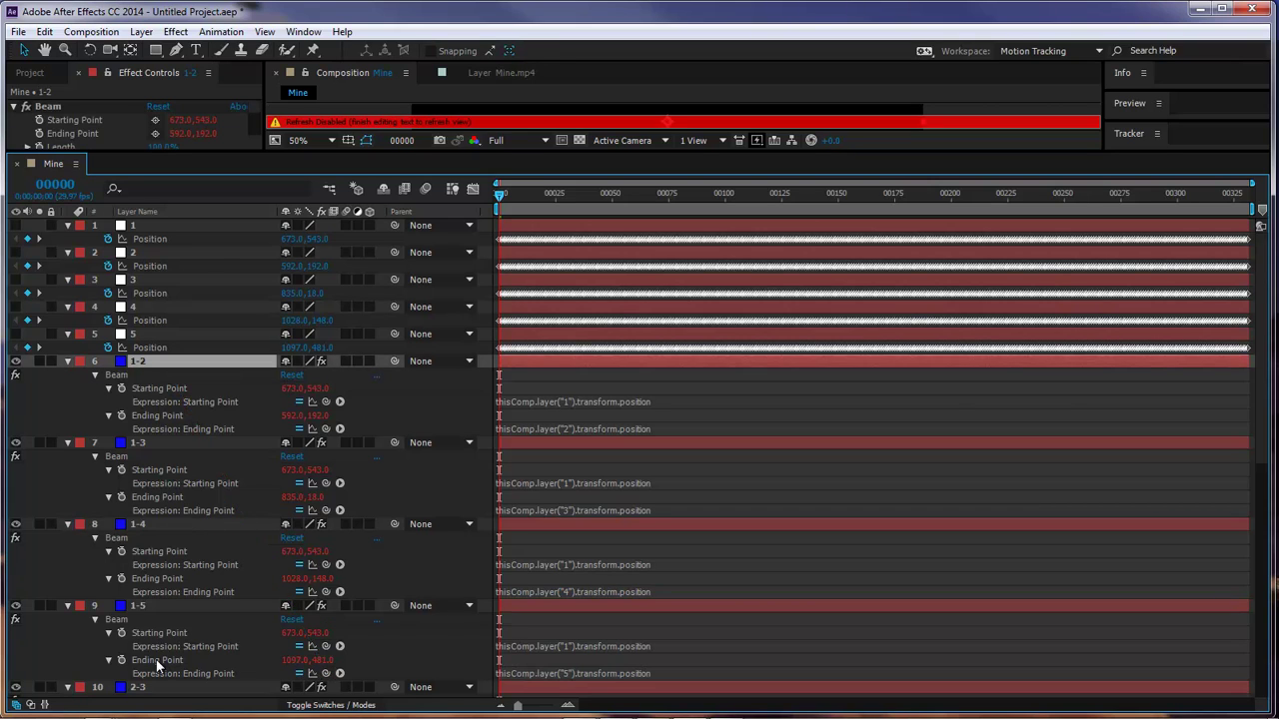
shift+click(141, 605)
click(70, 364)
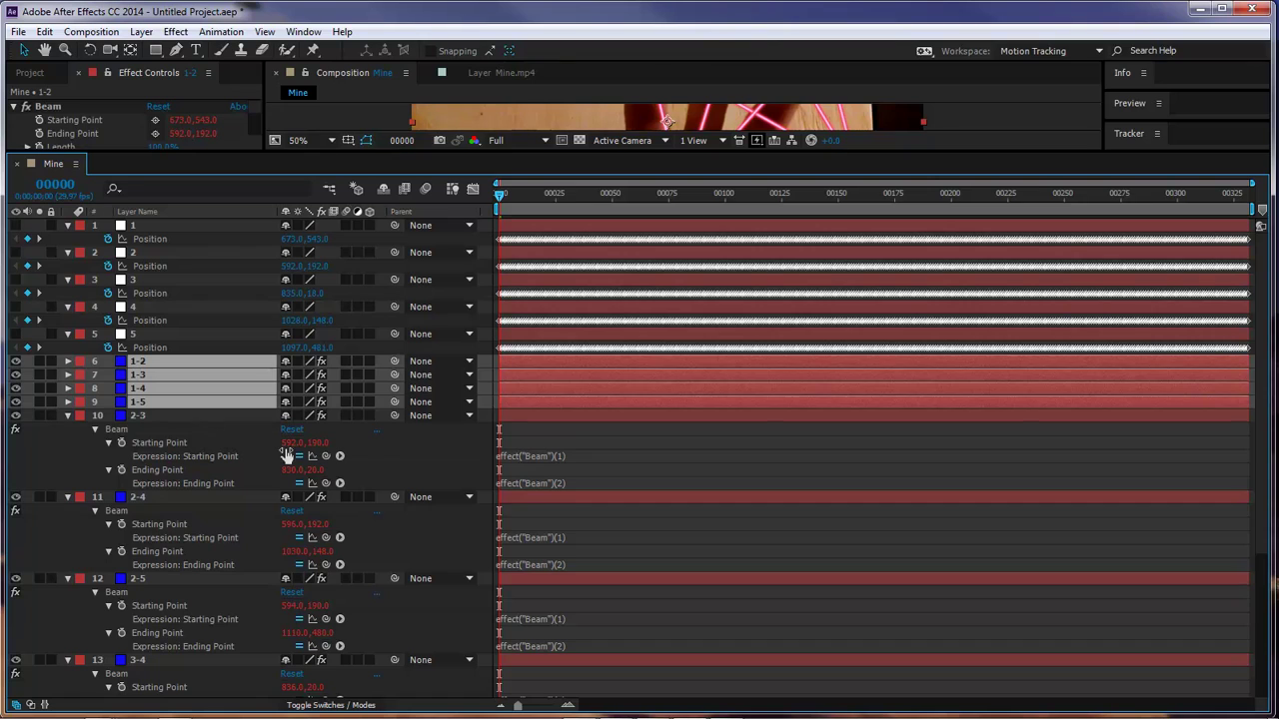
click(380, 463)
Link beams 2-3, 2-4 and 2-5 to points 2–5, then collapse them.
drag(327, 456, 152, 267)
drag(326, 484, 155, 295)
drag(326, 537, 148, 268)
drag(326, 565, 149, 319)
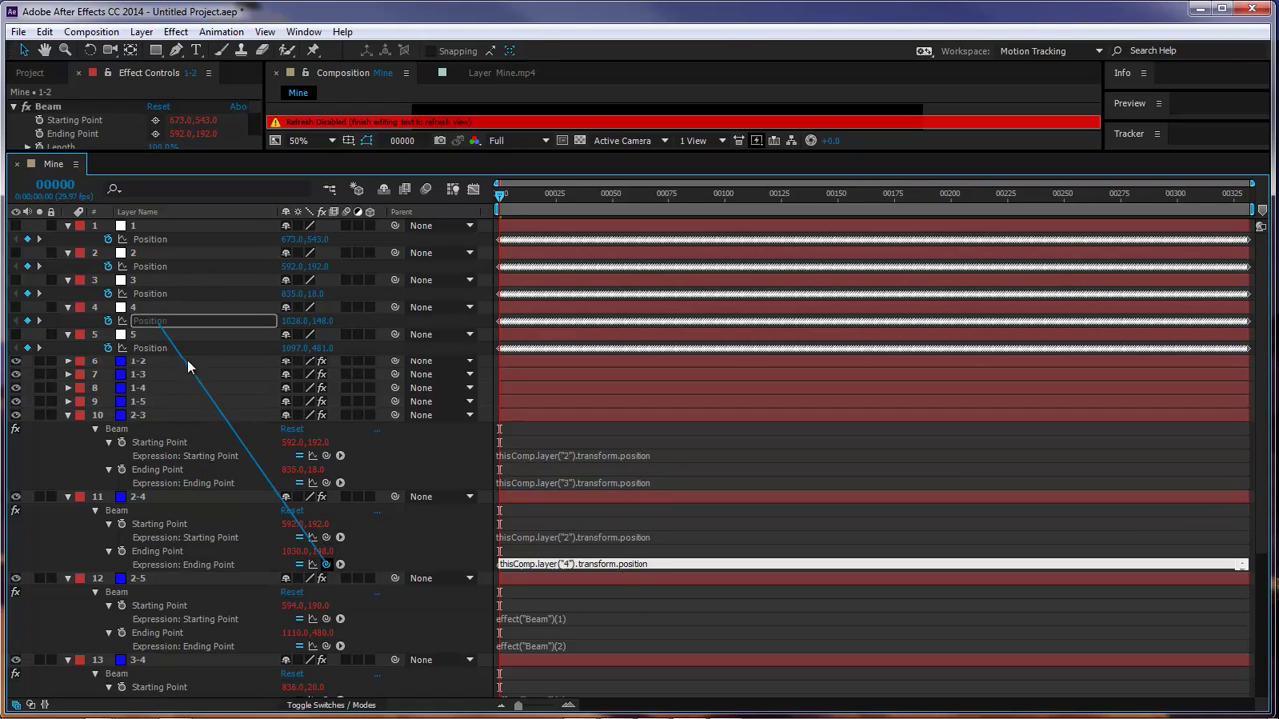
drag(326, 619, 163, 282)
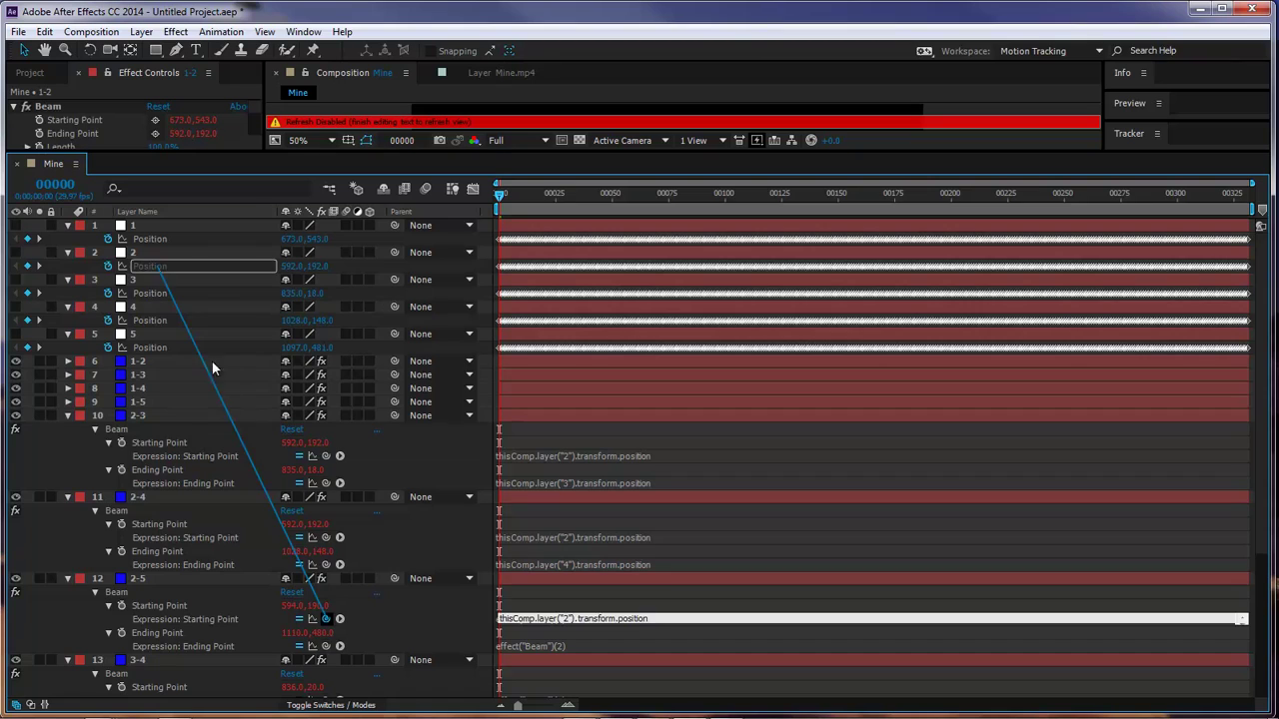
drag(326, 646, 160, 348)
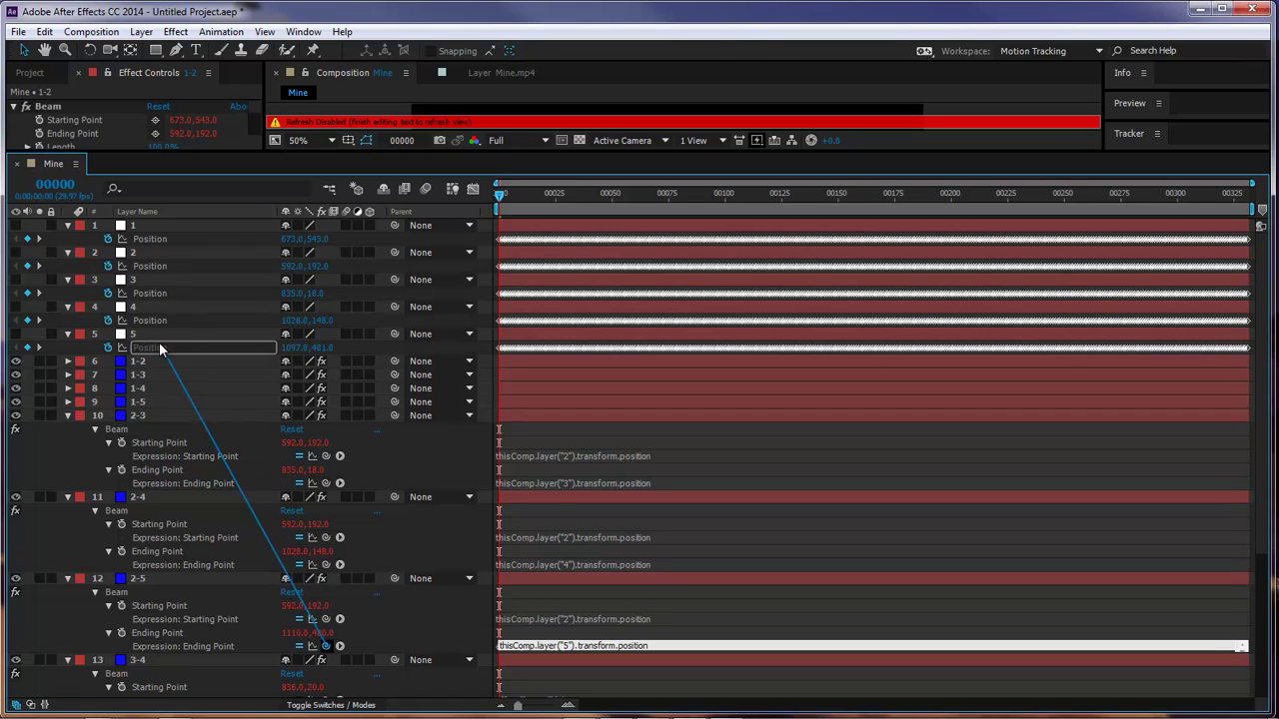
click(140, 415)
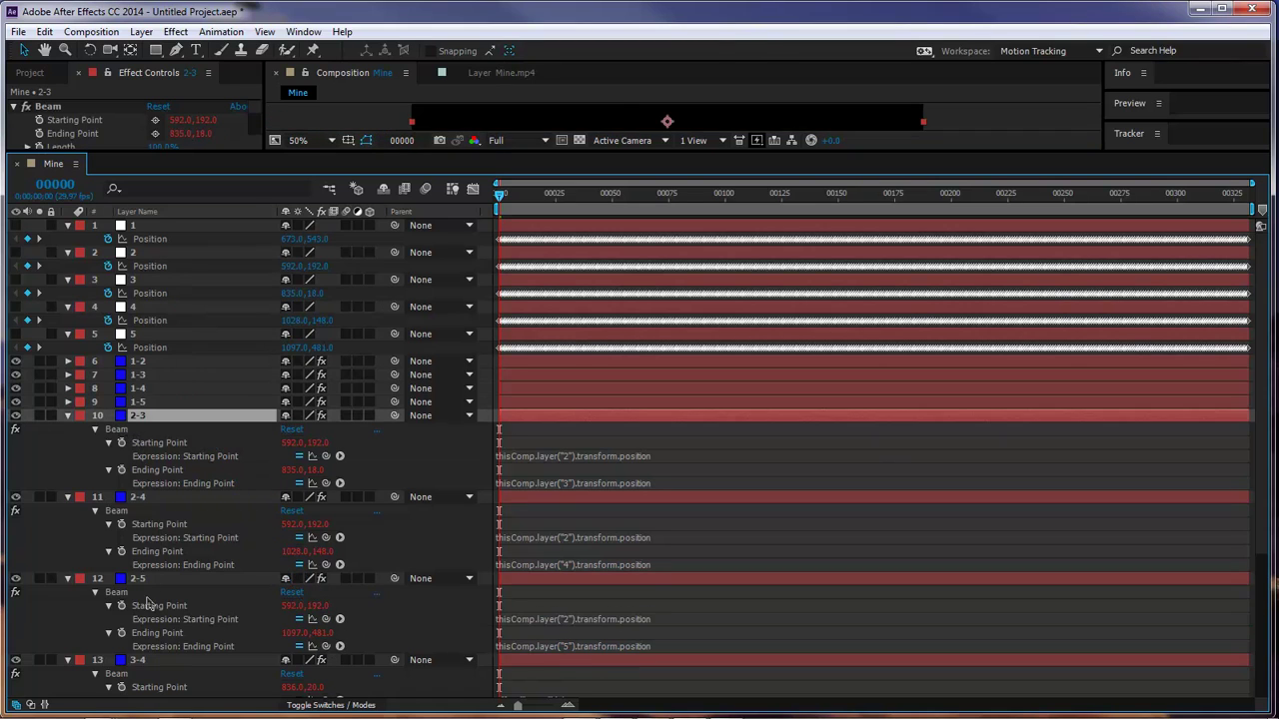
shift+click(142, 579)
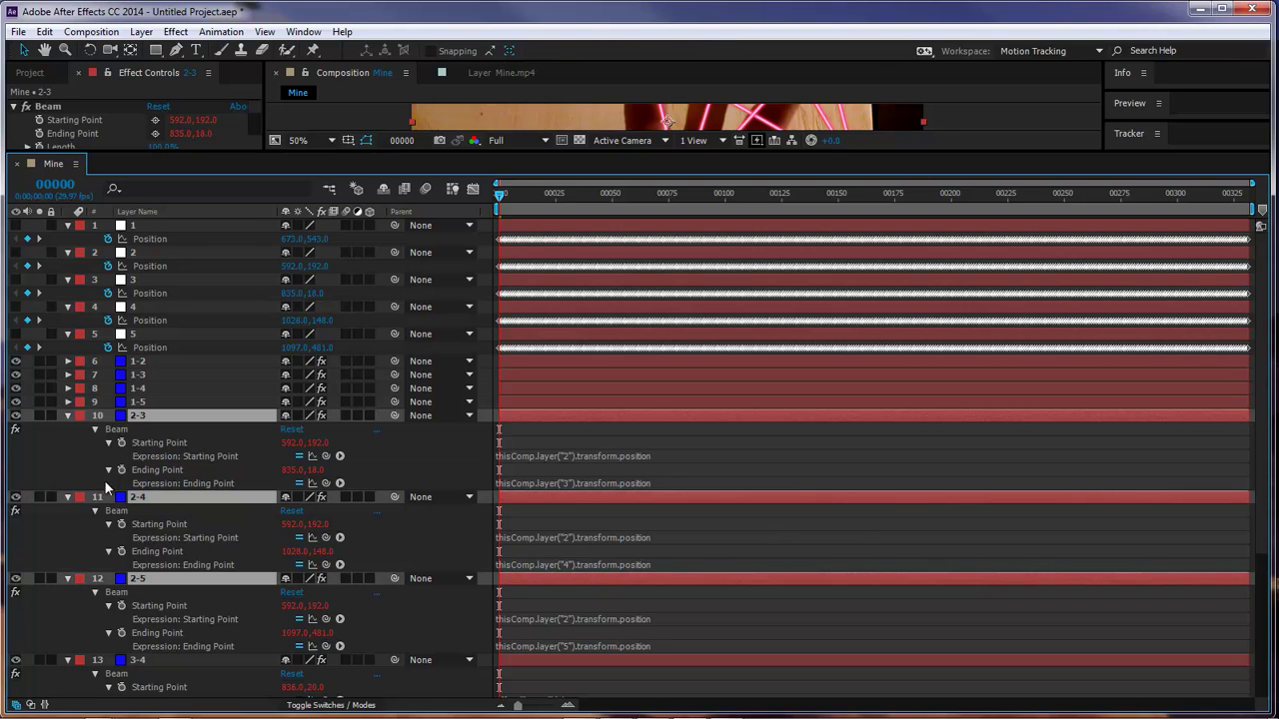
click(68, 416)
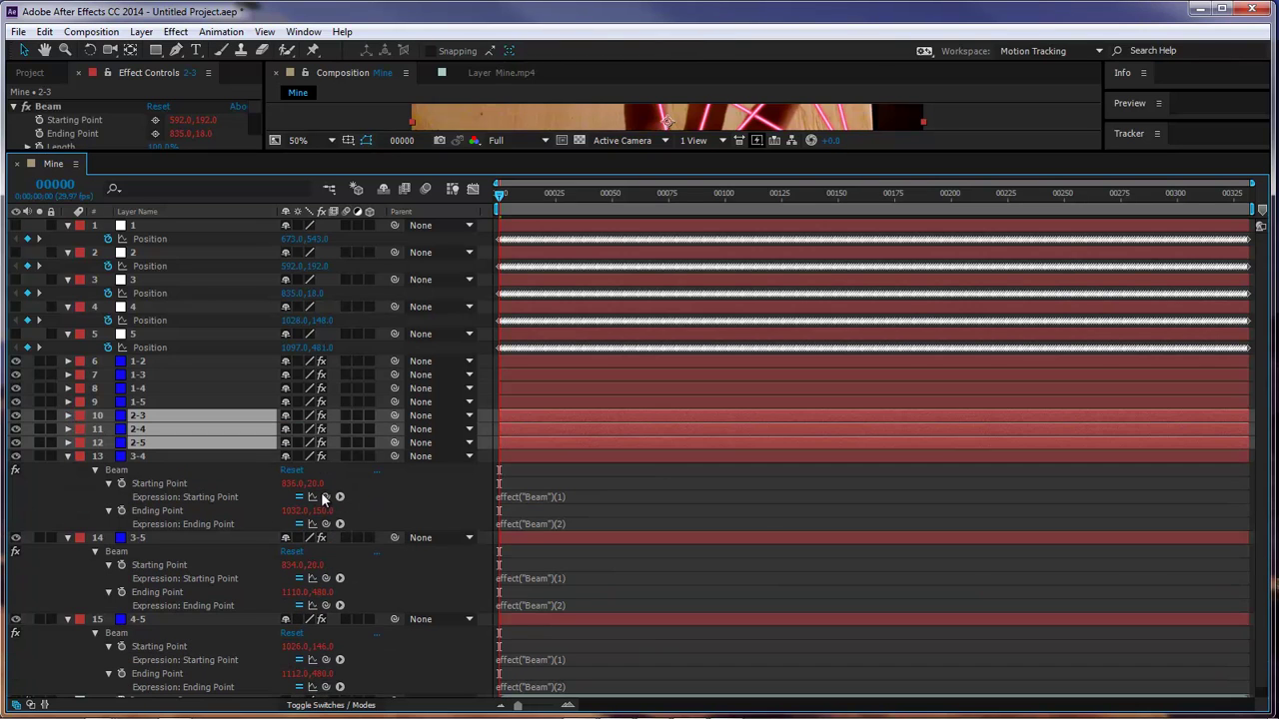
Link beams 3-4, 3-5 and 4-5 to points 3–5, then collapse layers 13–15.
drag(324, 497, 155, 294)
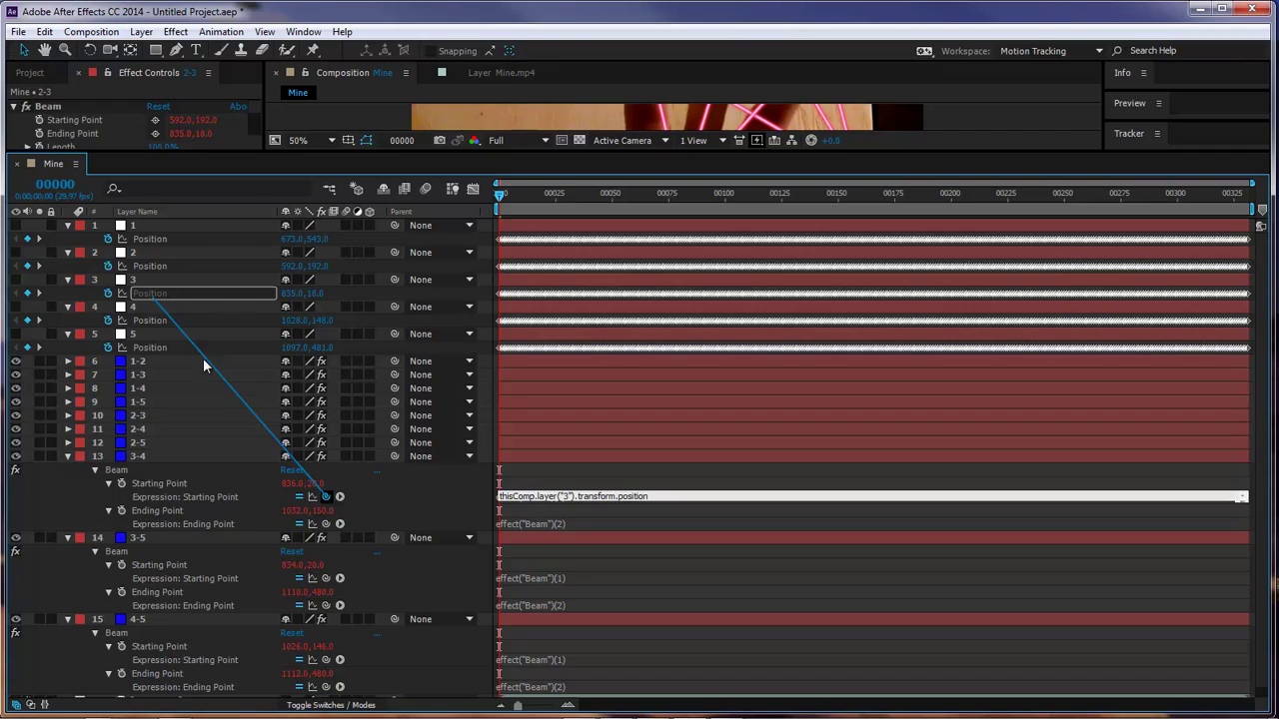
drag(204, 365, 155, 295)
drag(325, 524, 165, 321)
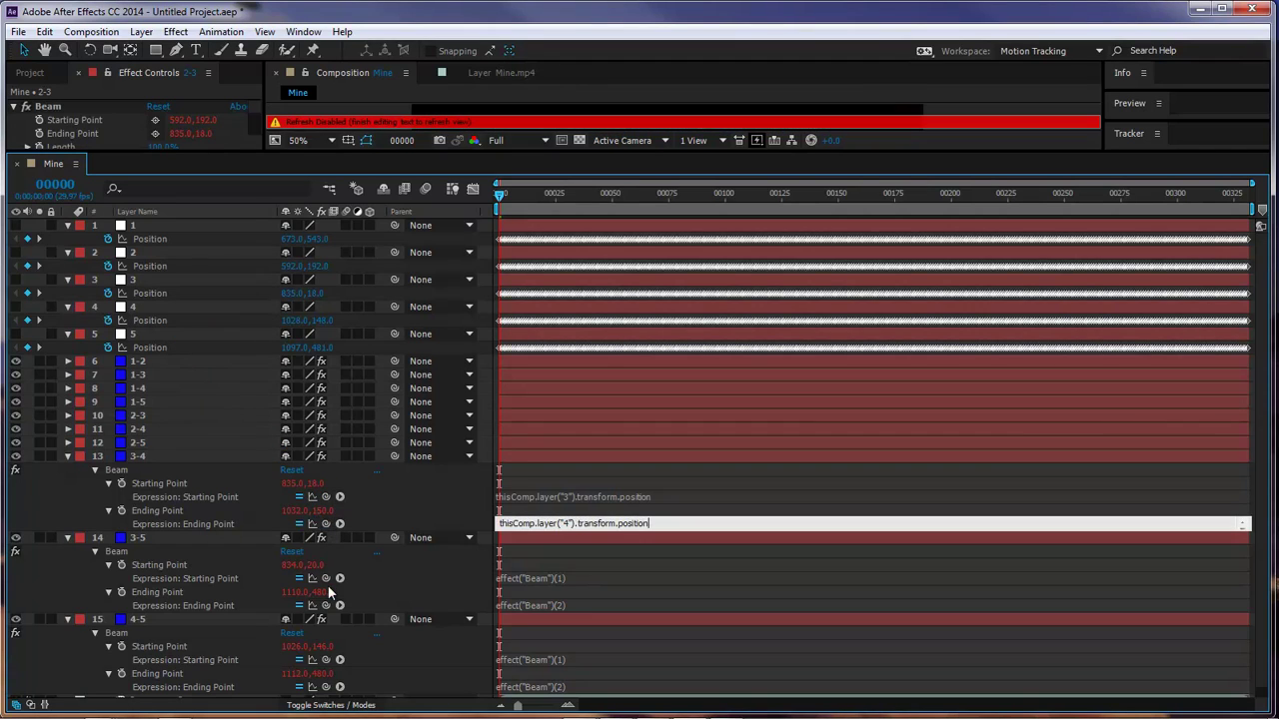
drag(326, 578, 167, 294)
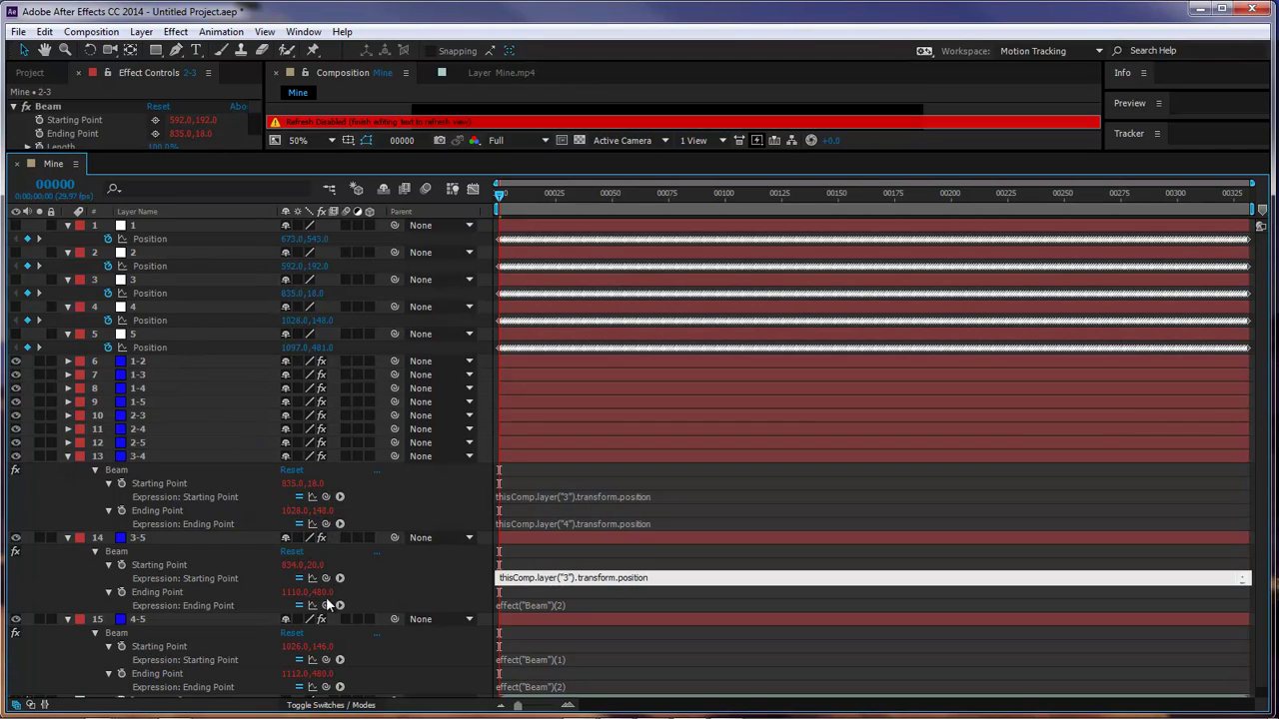
drag(326, 605, 158, 347)
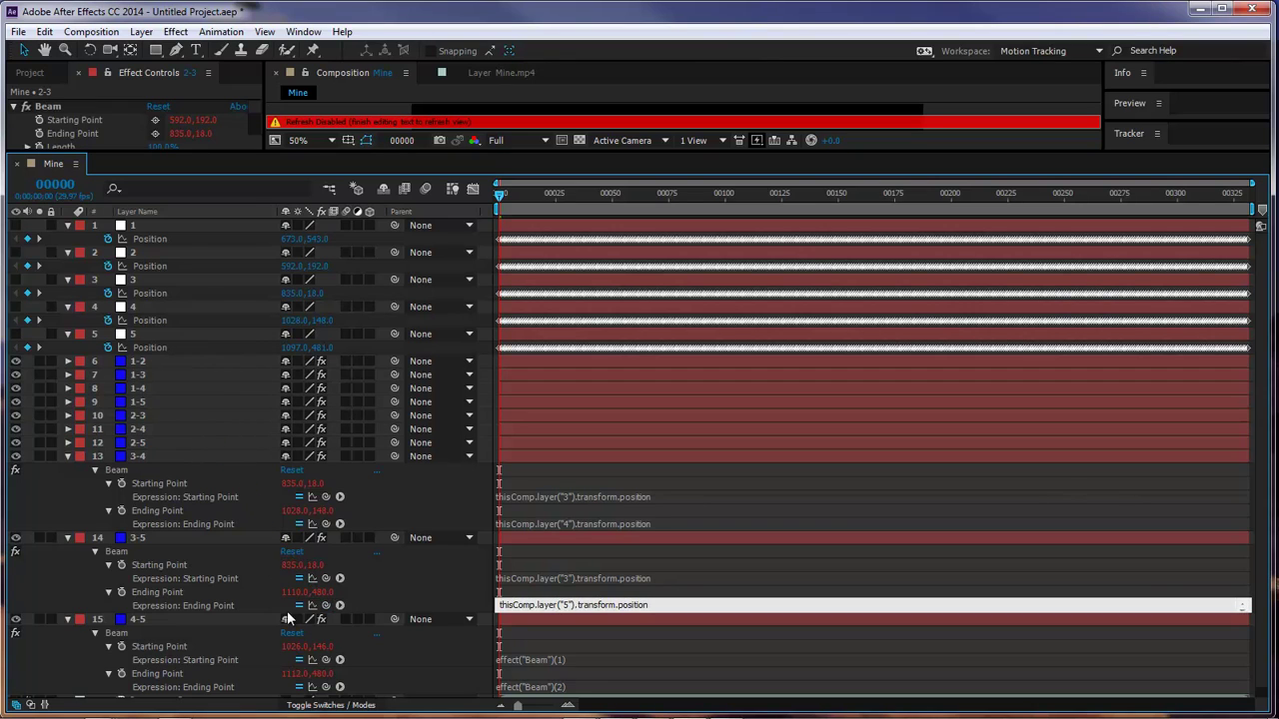
drag(328, 664, 166, 321)
drag(328, 688, 166, 346)
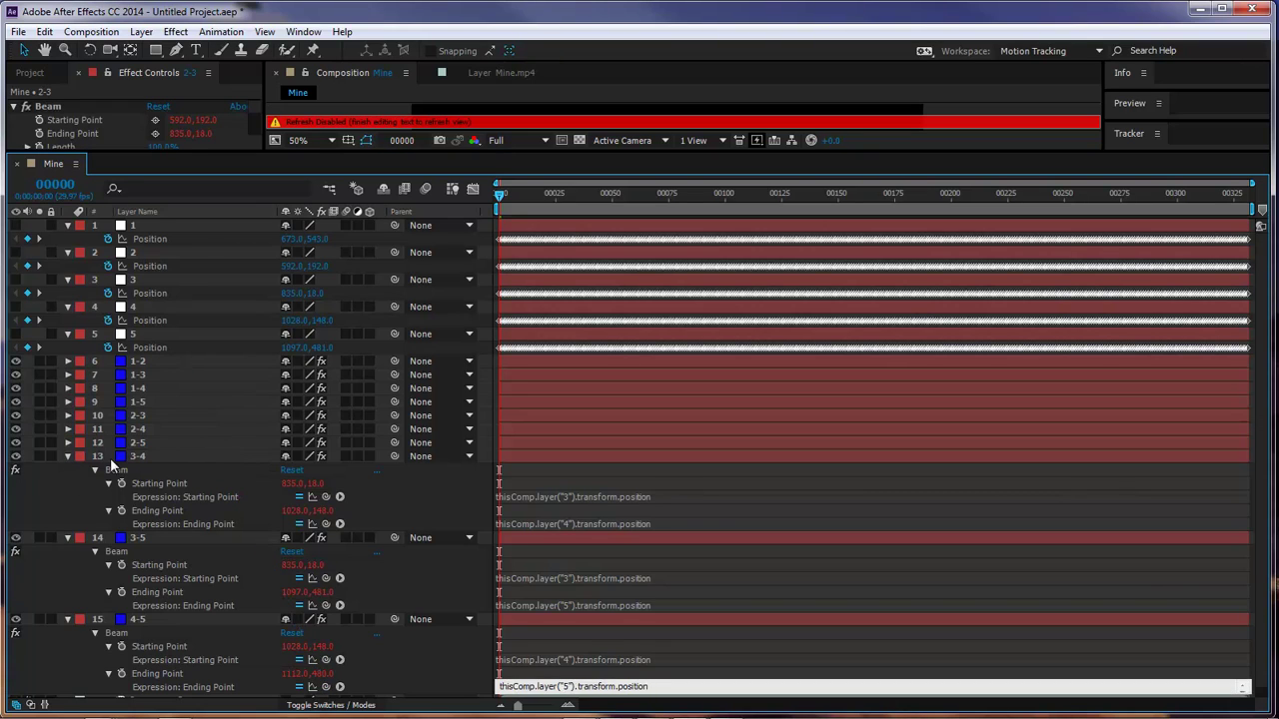
click(164, 518)
shift+click(145, 619)
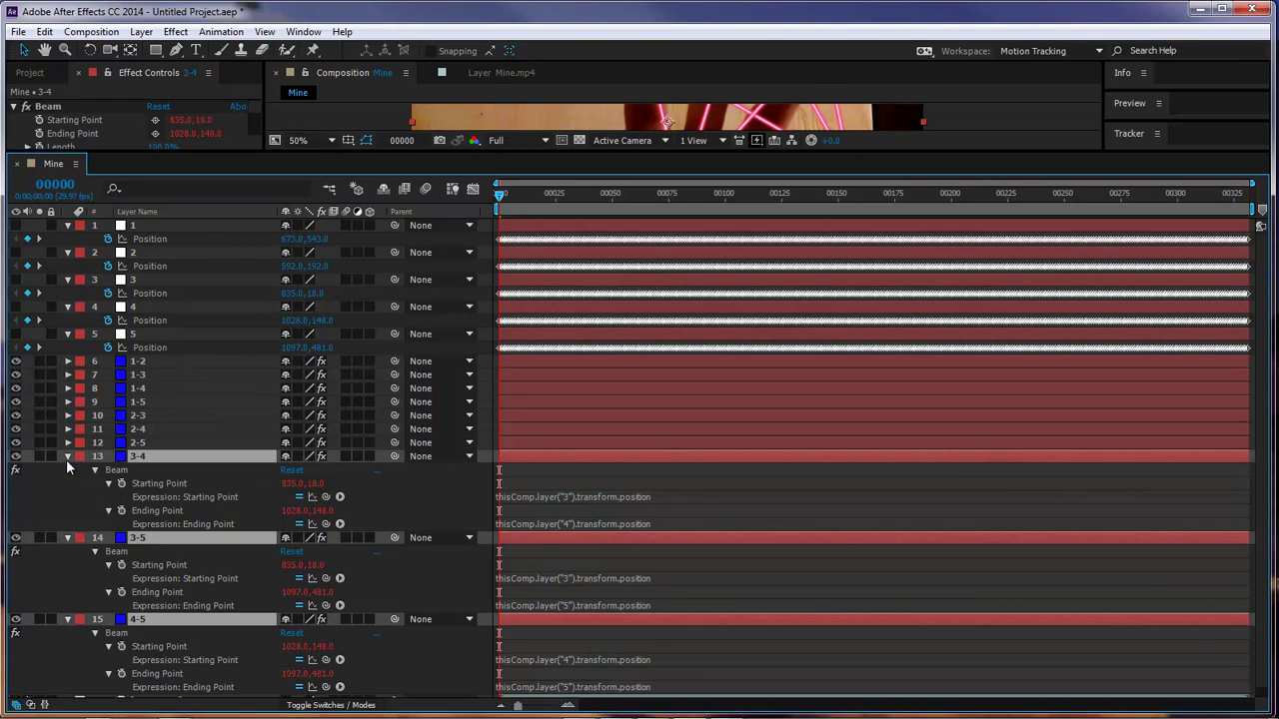
click(65, 456)
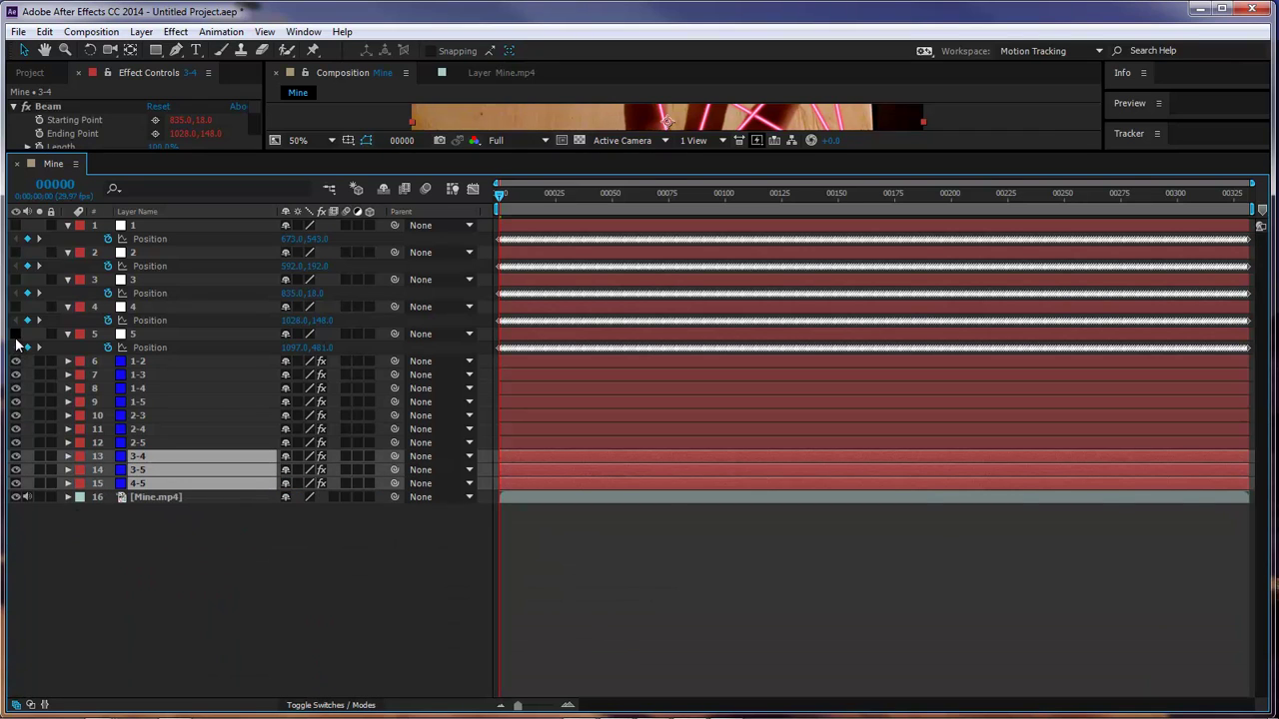
Make tracker layers 1–5 visible, deselect the beams, and enlarge the Composition panel.
drag(15, 334, 15, 225)
key(ctrl+shift+a)
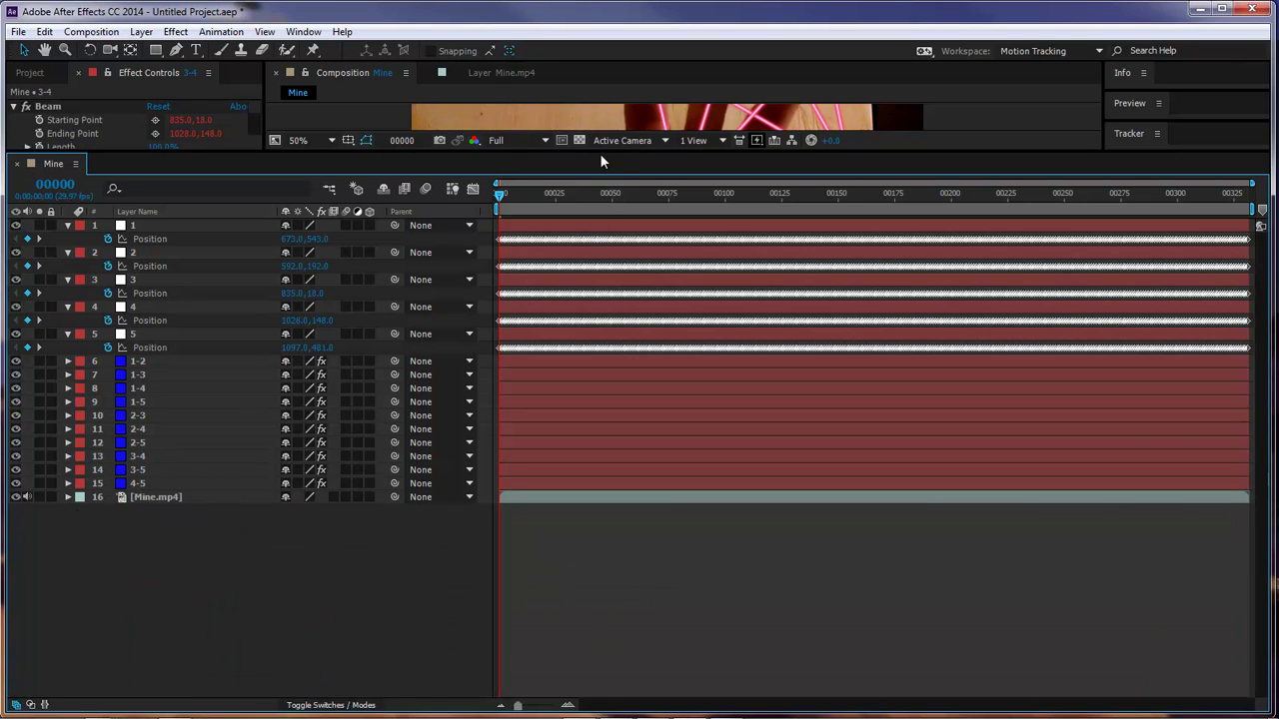
drag(599, 151, 598, 434)
Scrub frames 00024–00029 to preview the beams following the fingertips.
key(Page_Down)
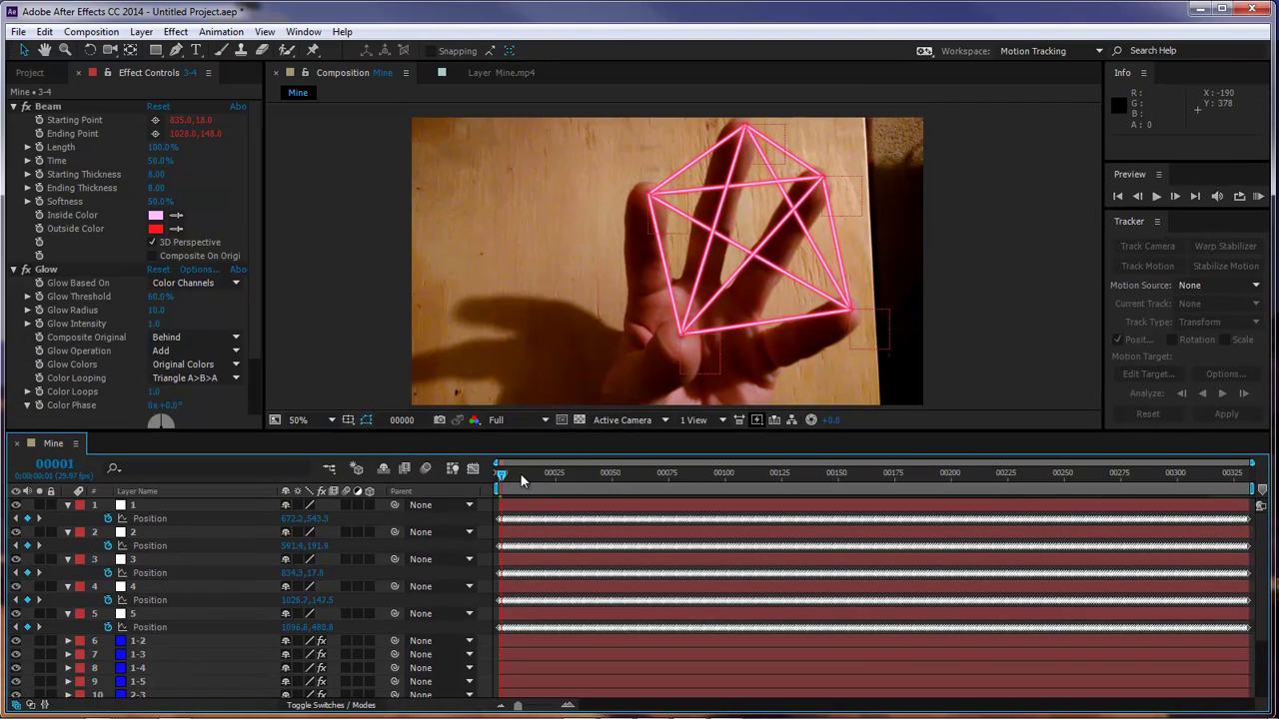
click(552, 474)
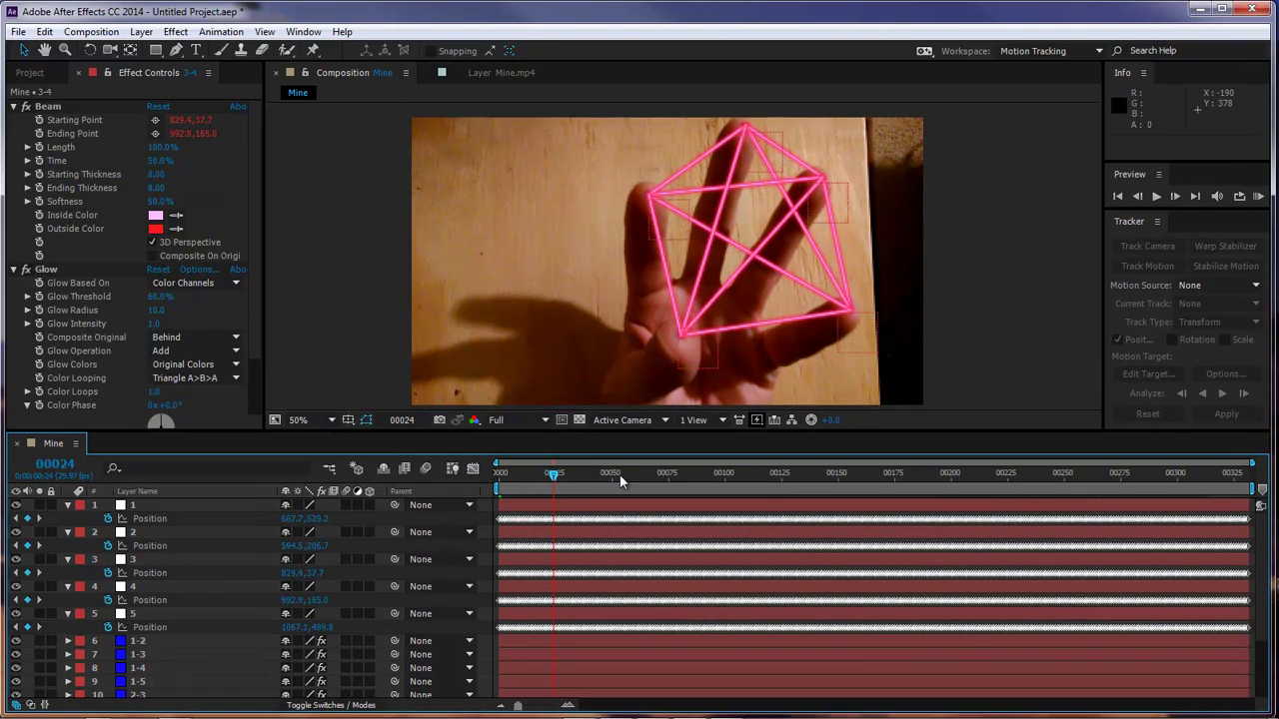
drag(620, 474, 808, 478)
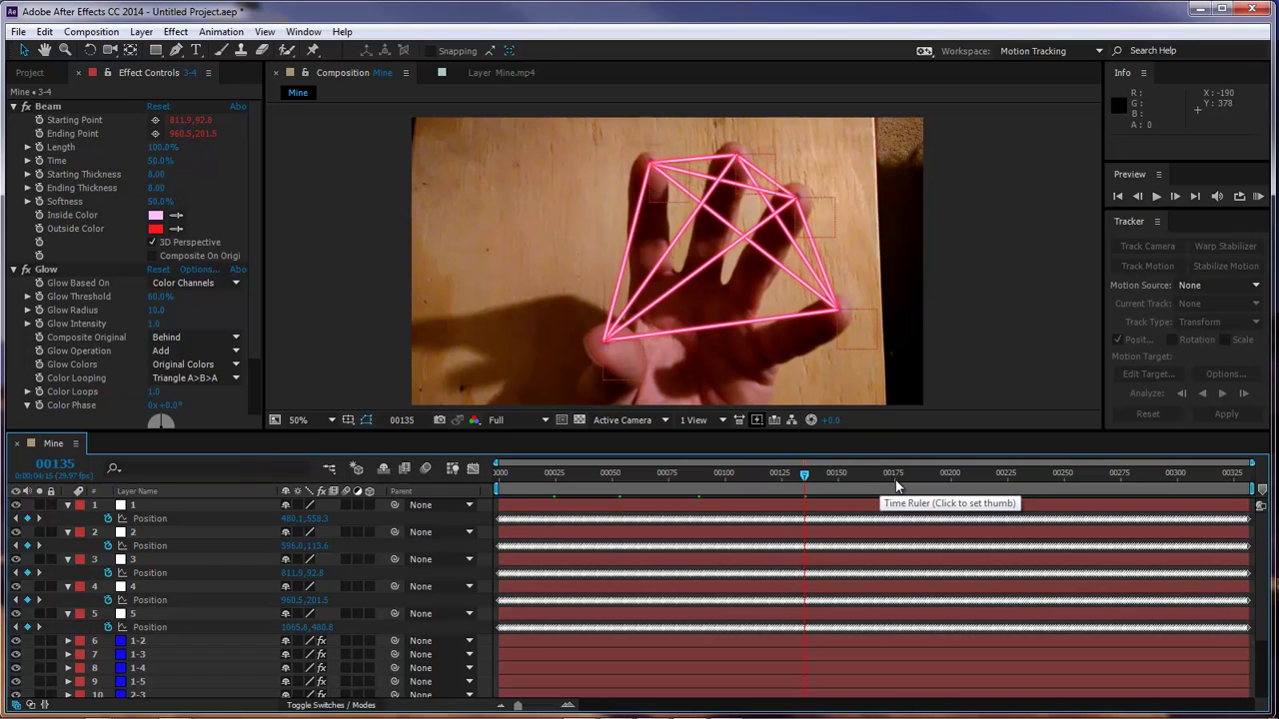
click(564, 476)
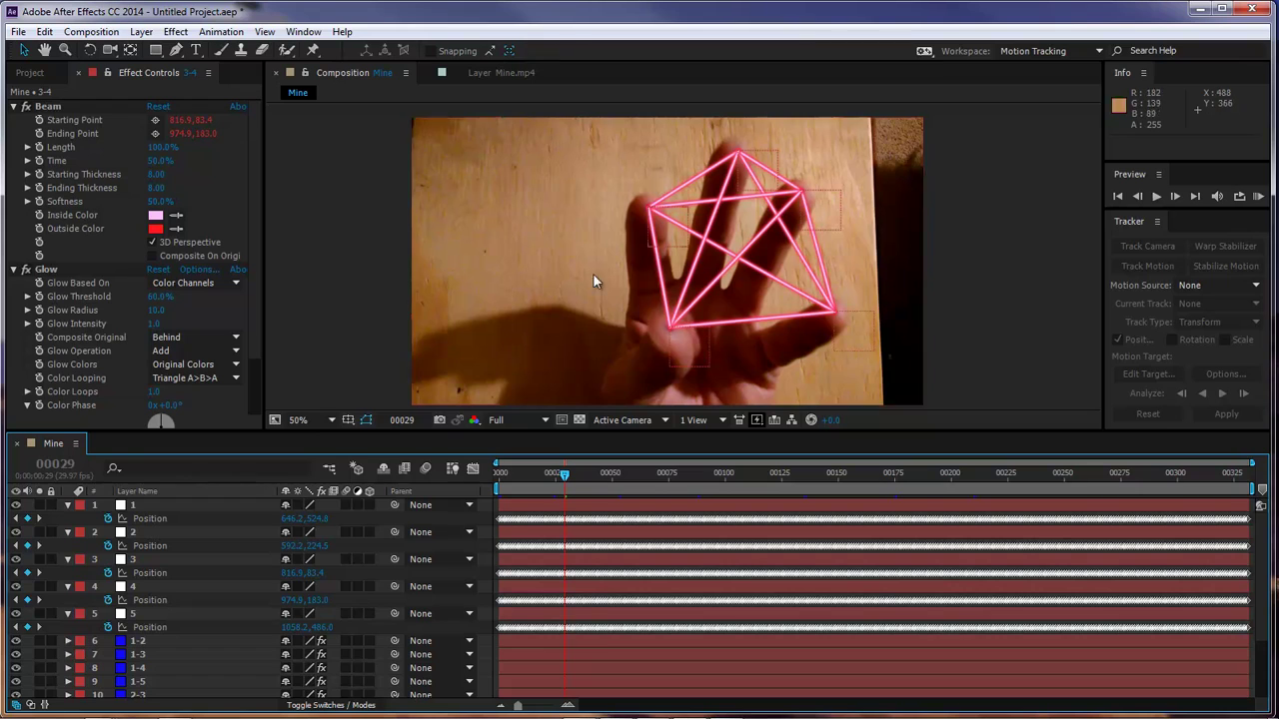
drag(483, 429, 486, 381)
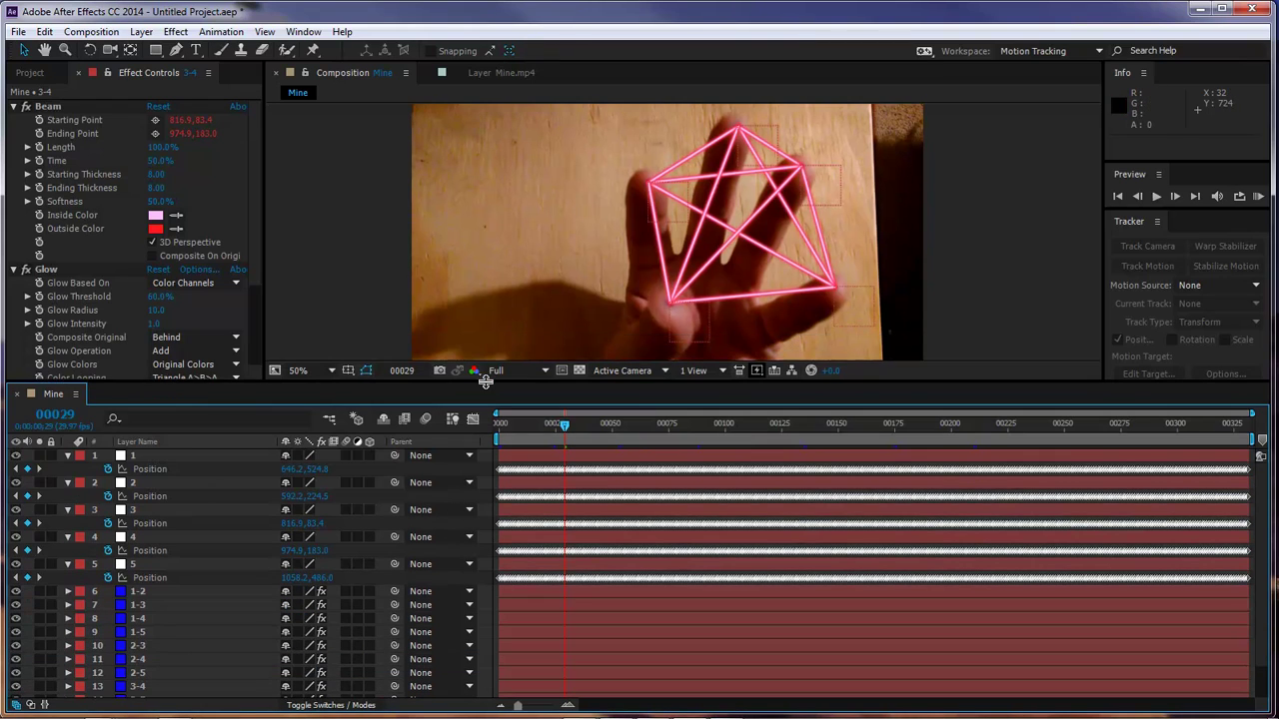
Collapse the properties of tracker layers 1–5.
click(68, 457)
click(141, 470)
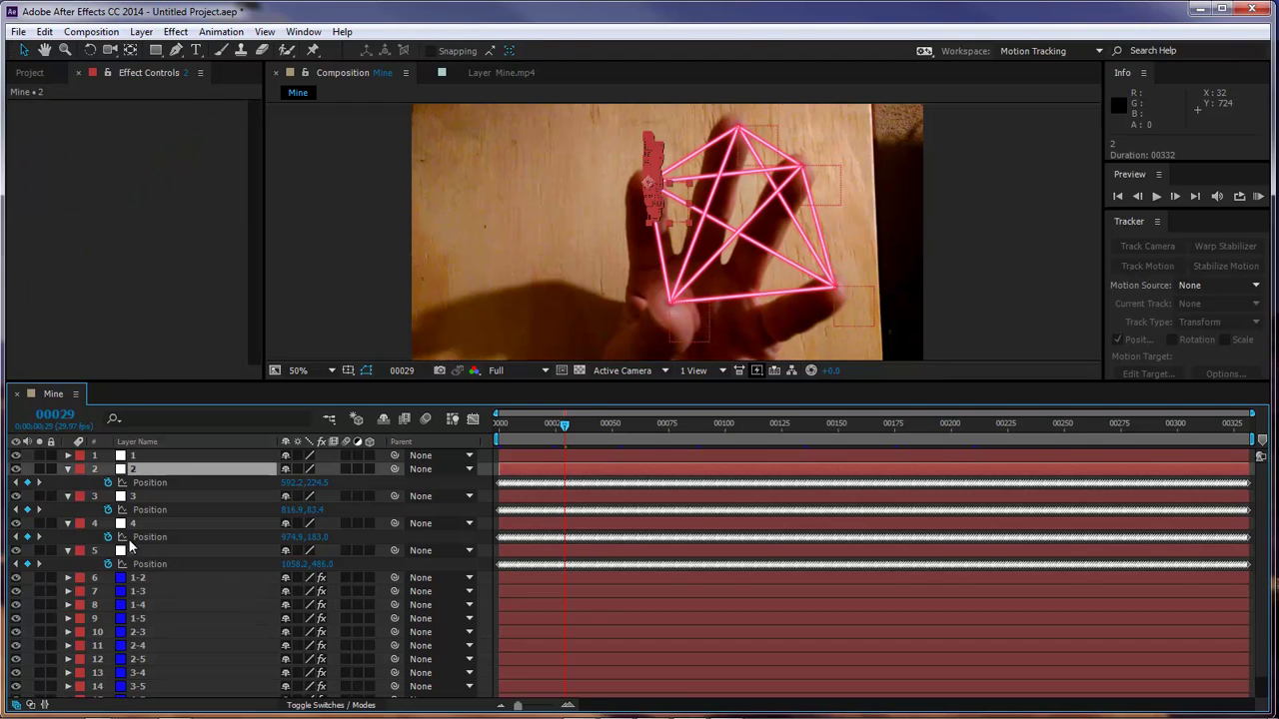
key(ctrl+a)
key(u)
Enable the 3D Layer switch on the Mine.mp4 footage layer.
click(182, 669)
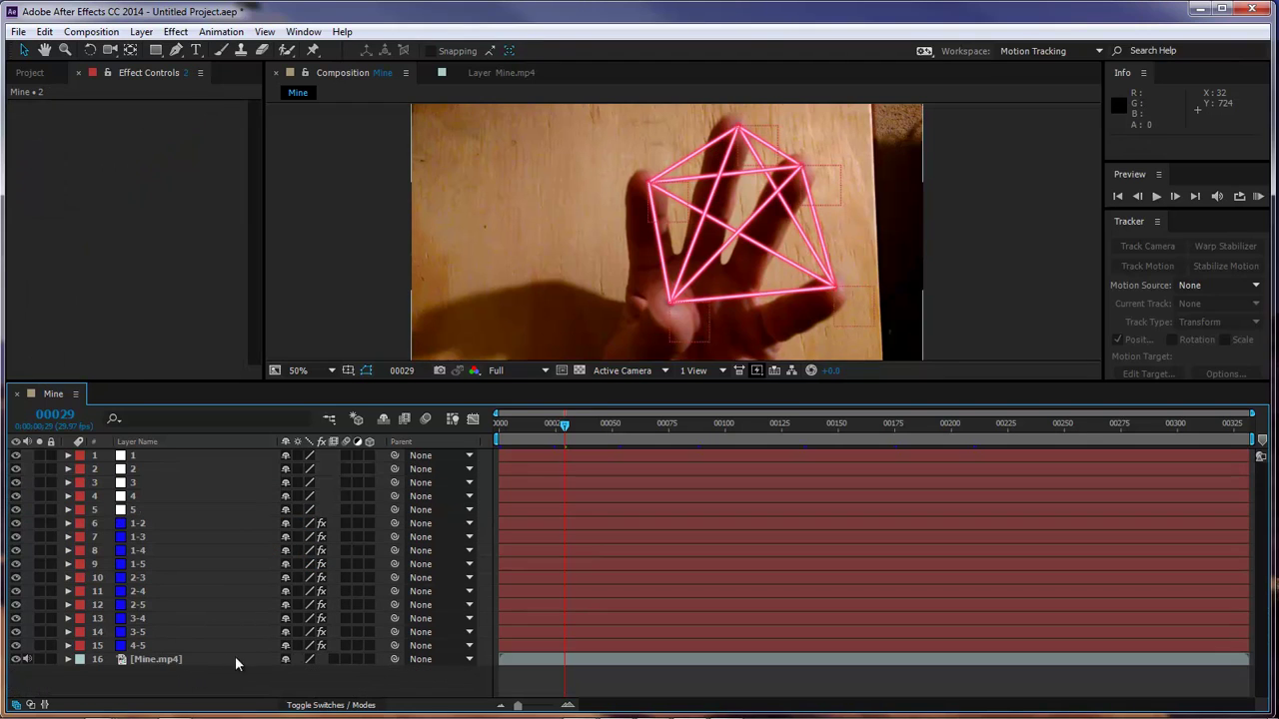
click(188, 659)
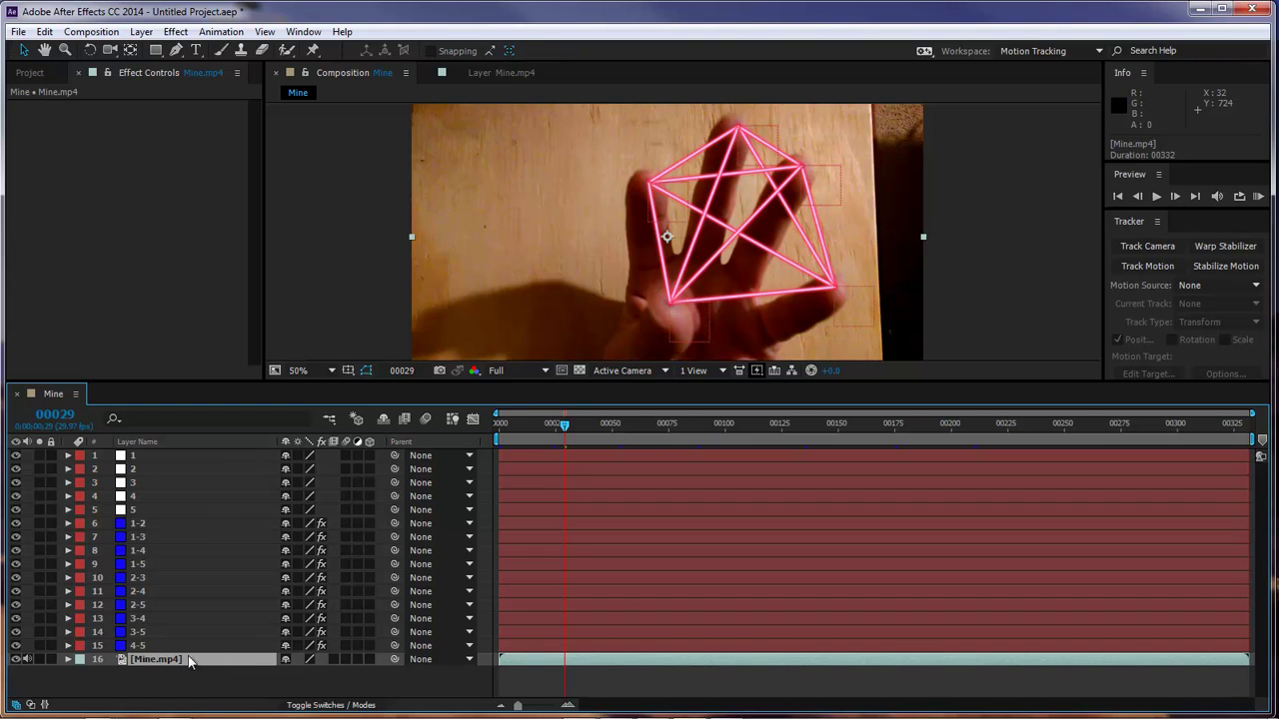
click(369, 659)
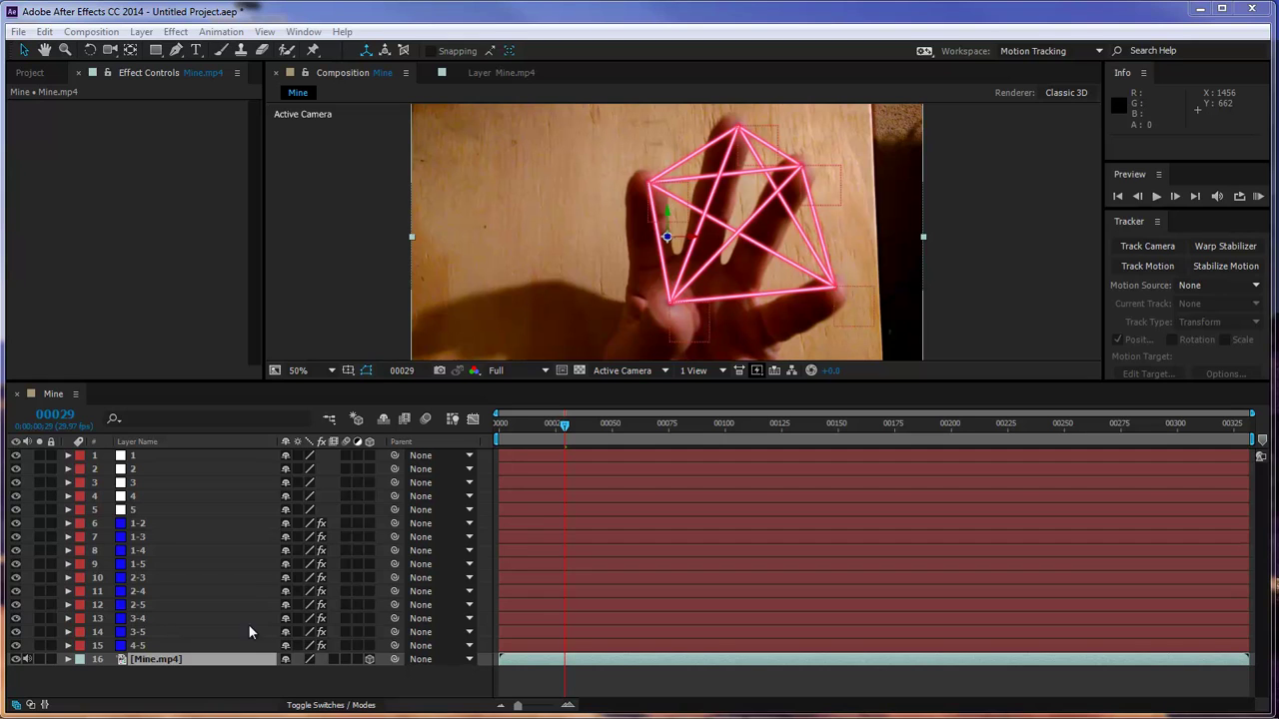
Add a new light layer, Light 1, with Light Type set to Ambient.
click(176, 32)
mouse_move(141, 32)
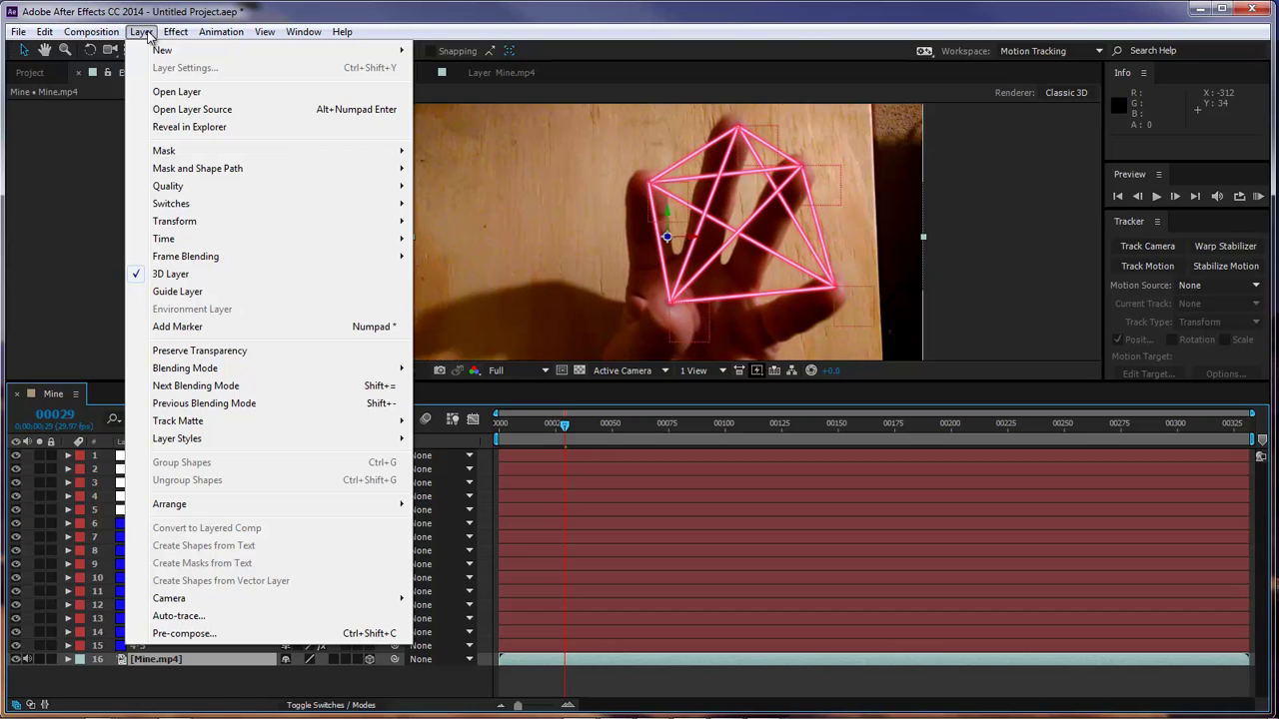
mouse_move(166, 50)
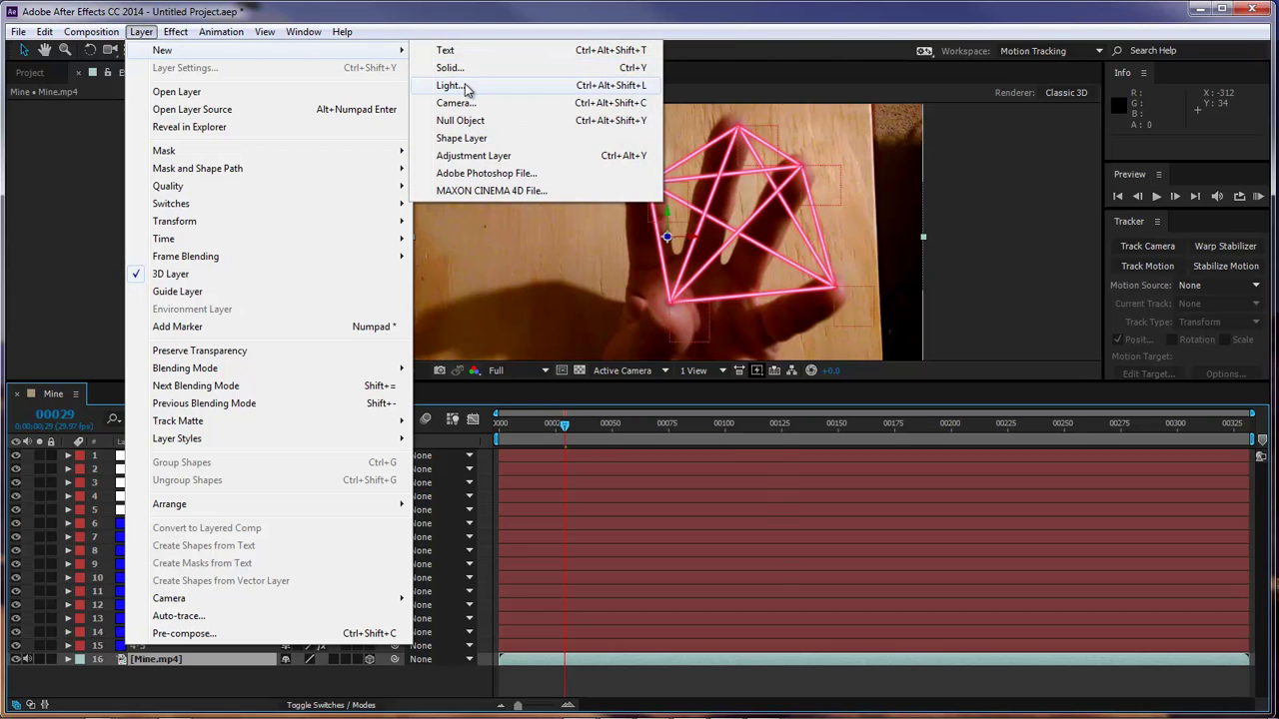
click(465, 88)
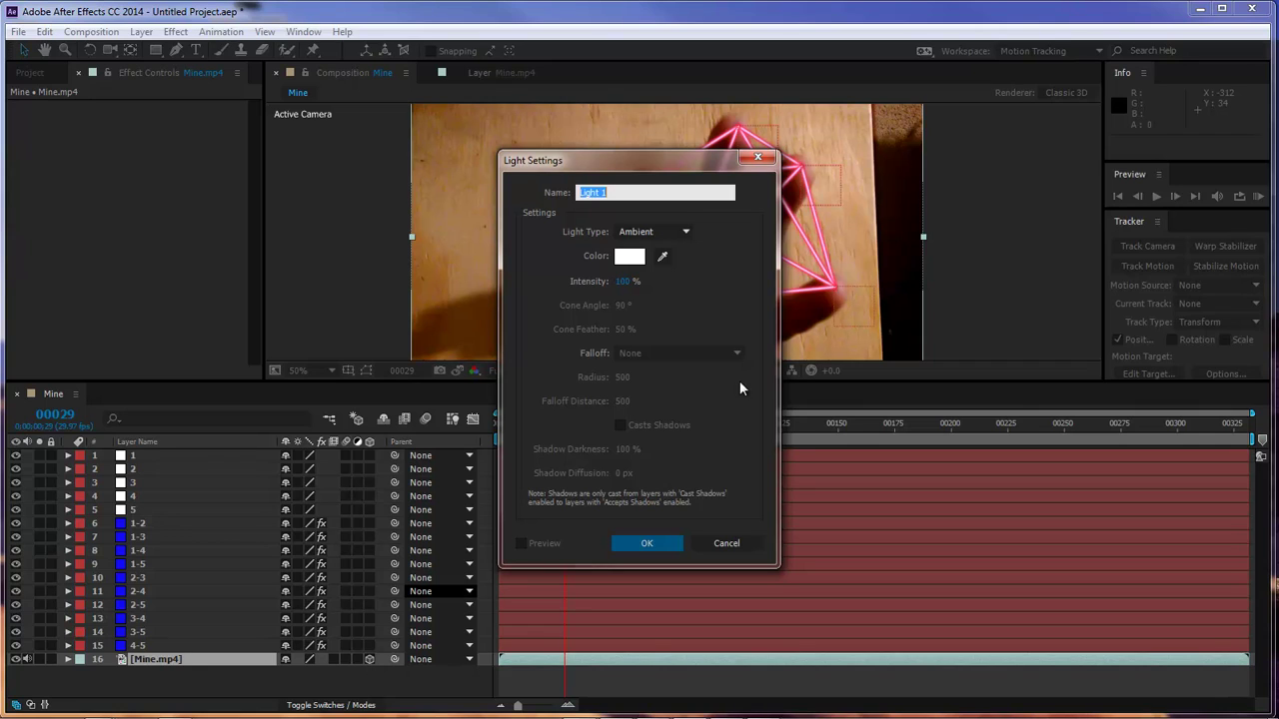
click(686, 233)
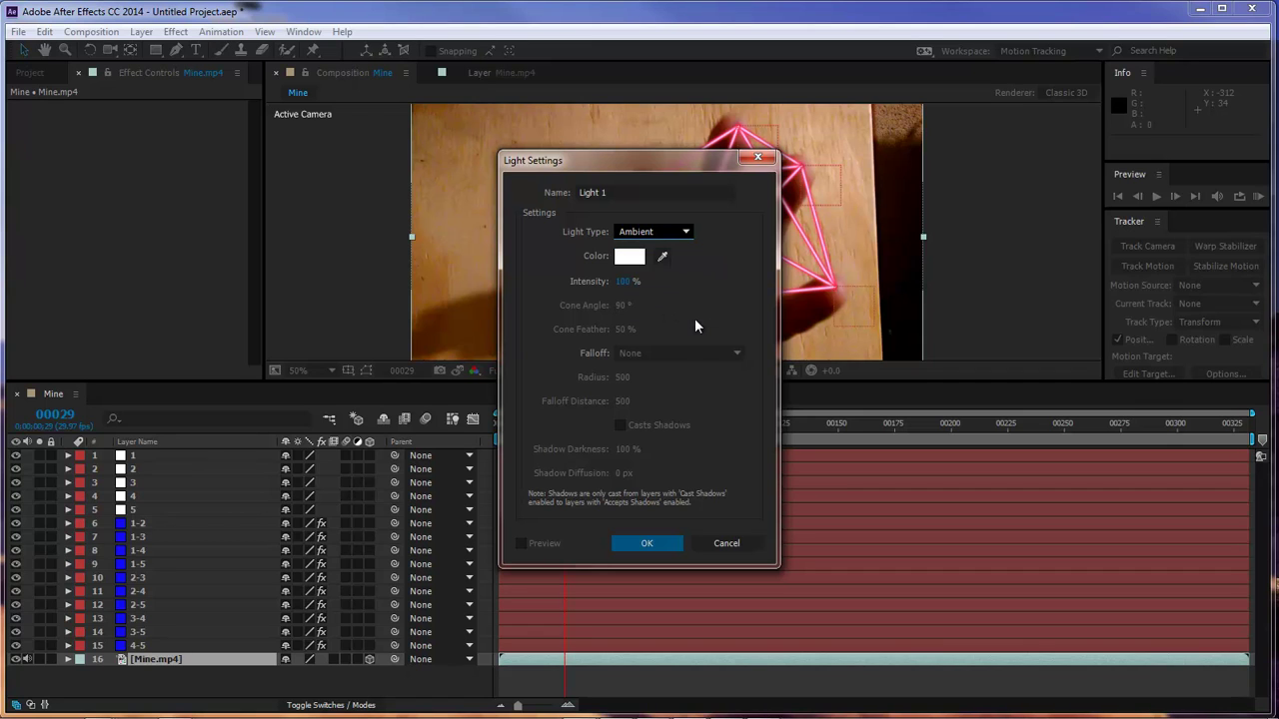
click(646, 543)
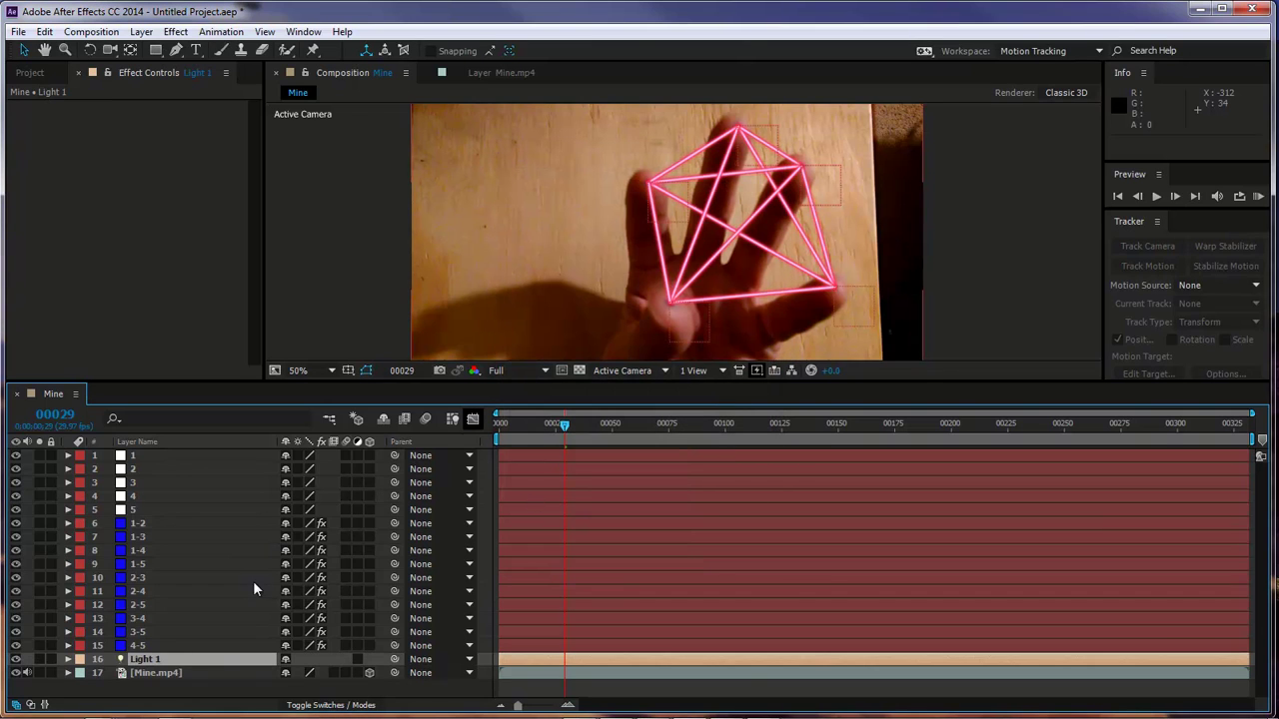
Set Light 1's Color under Light Options to black.
click(68, 659)
click(82, 674)
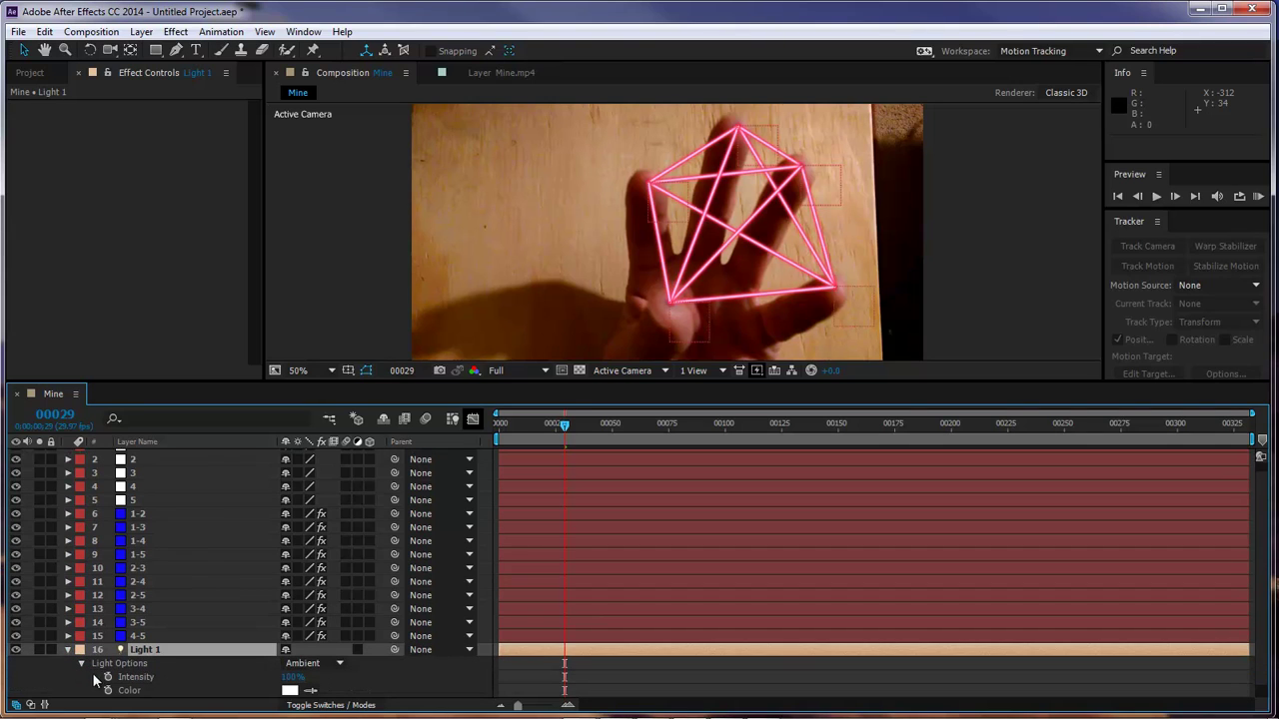
scroll(195, 665, down, 1)
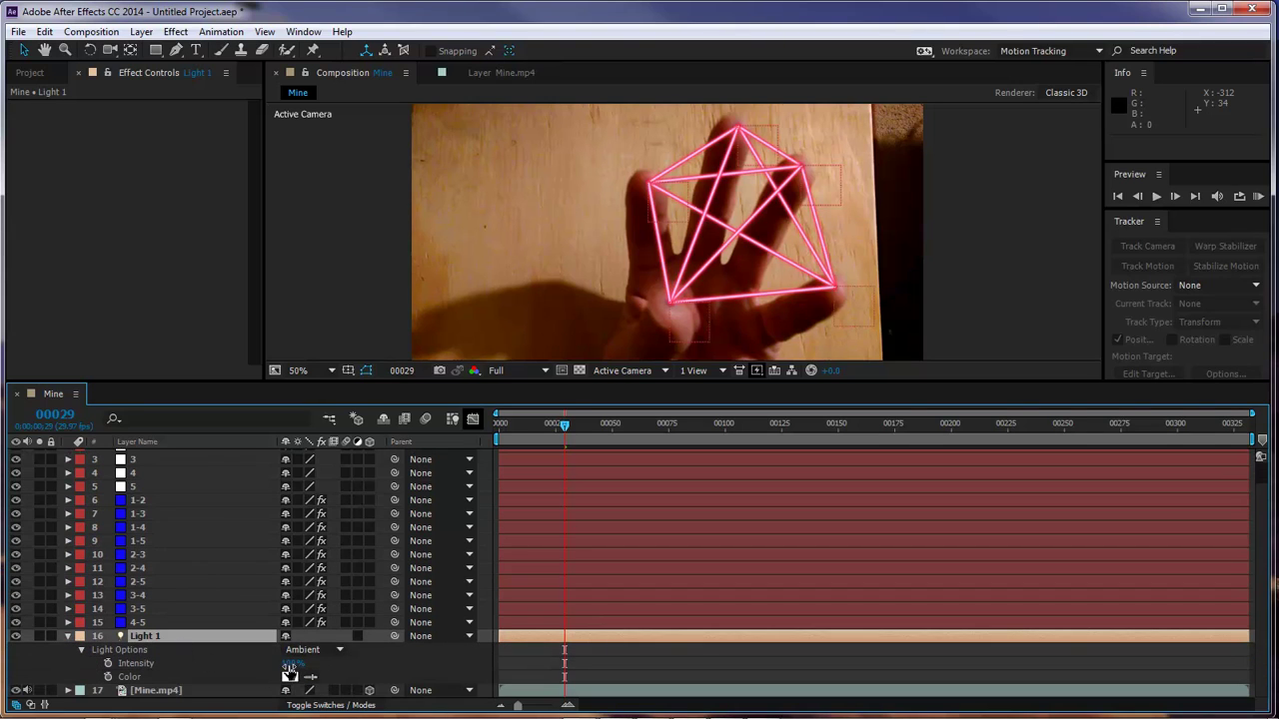
click(290, 676)
click(452, 468)
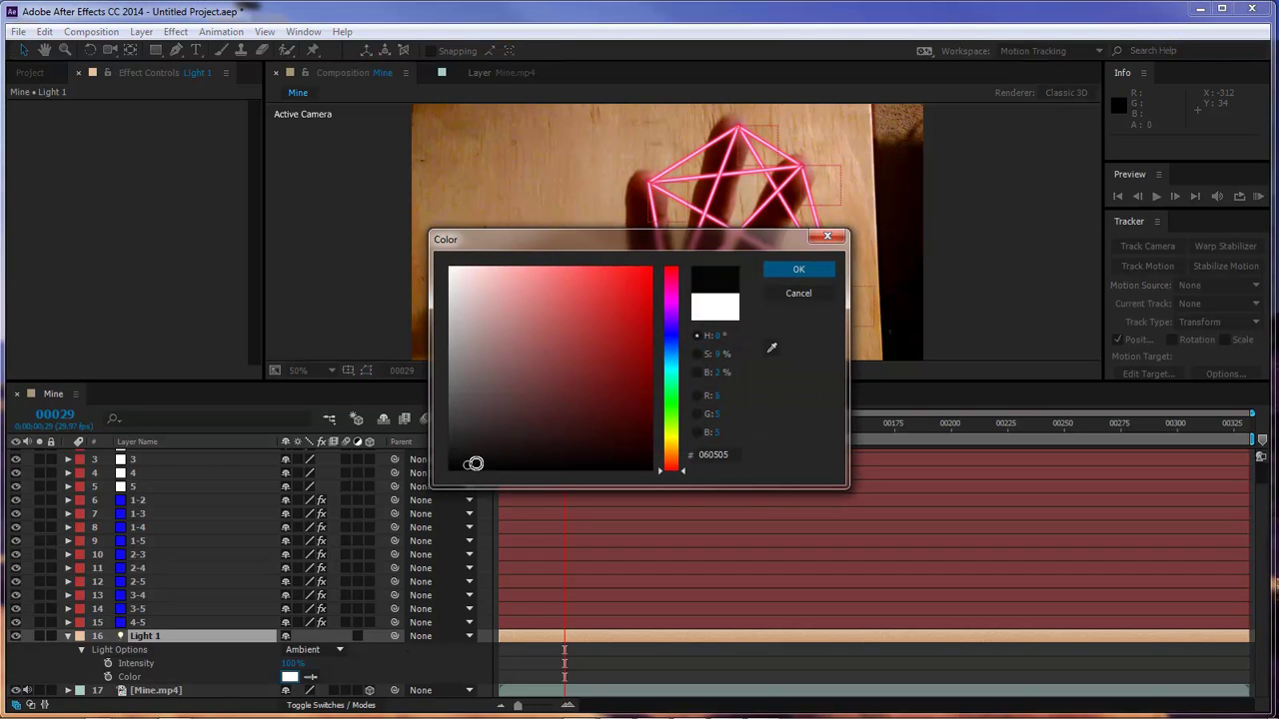
click(795, 269)
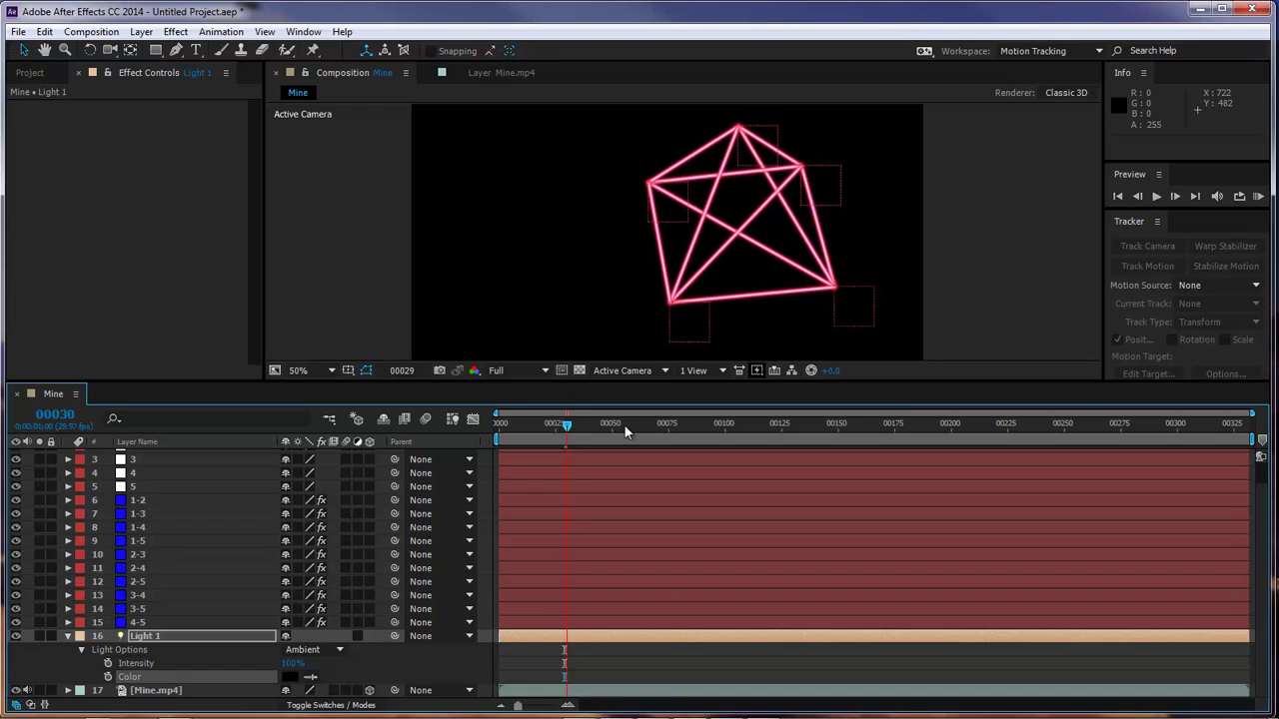
Keyframe the black Color at frame 76 and white Color at frame 226.
click(669, 424)
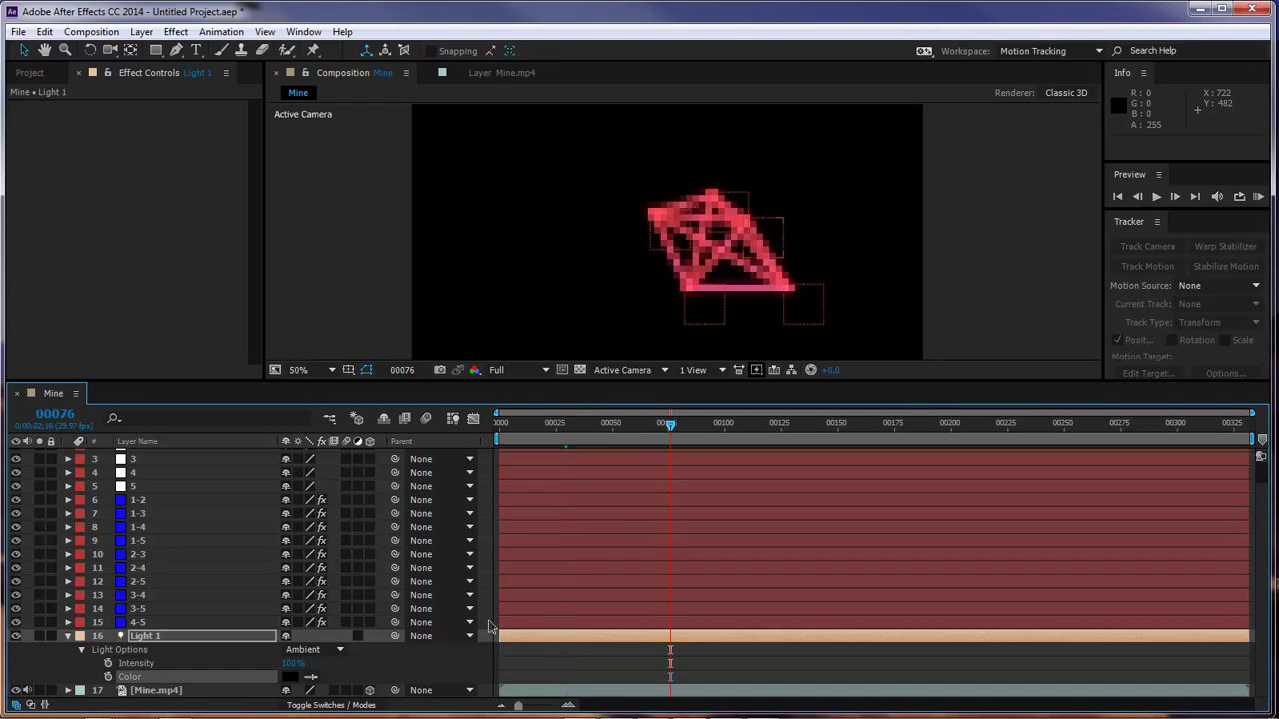
click(108, 677)
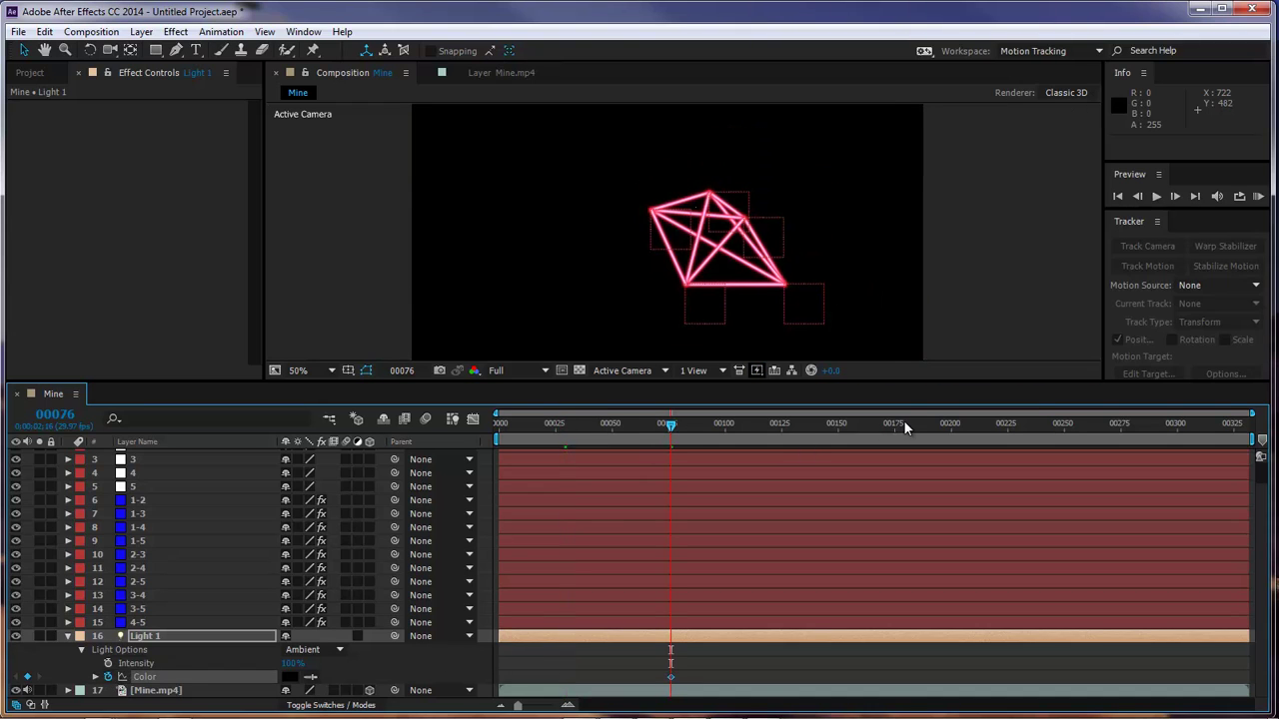
click(952, 425)
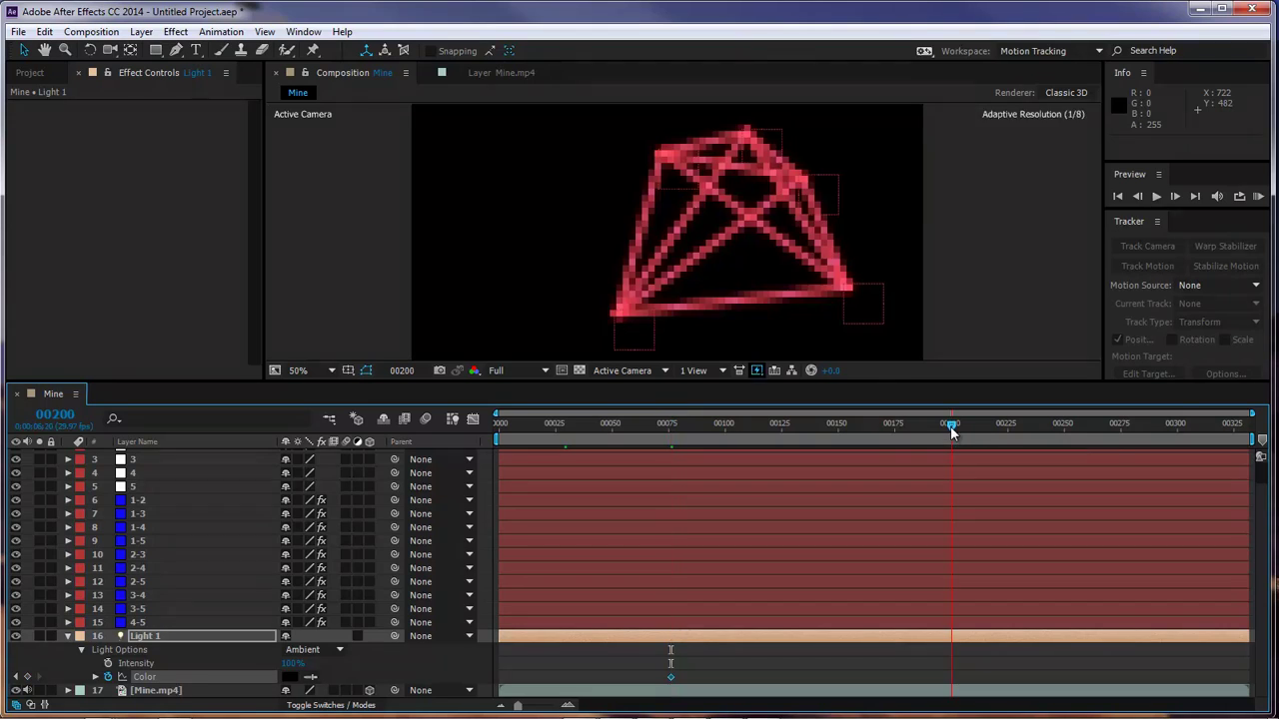
click(1008, 425)
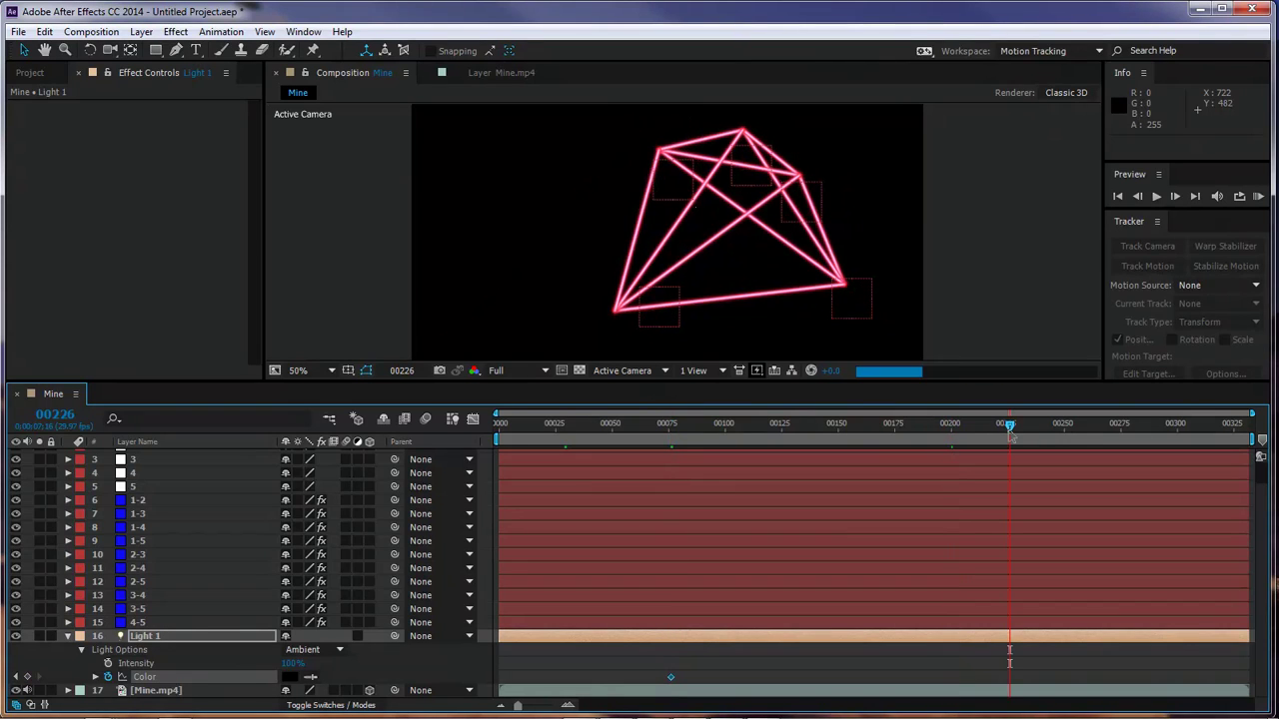
click(289, 677)
drag(466, 479, 426, 253)
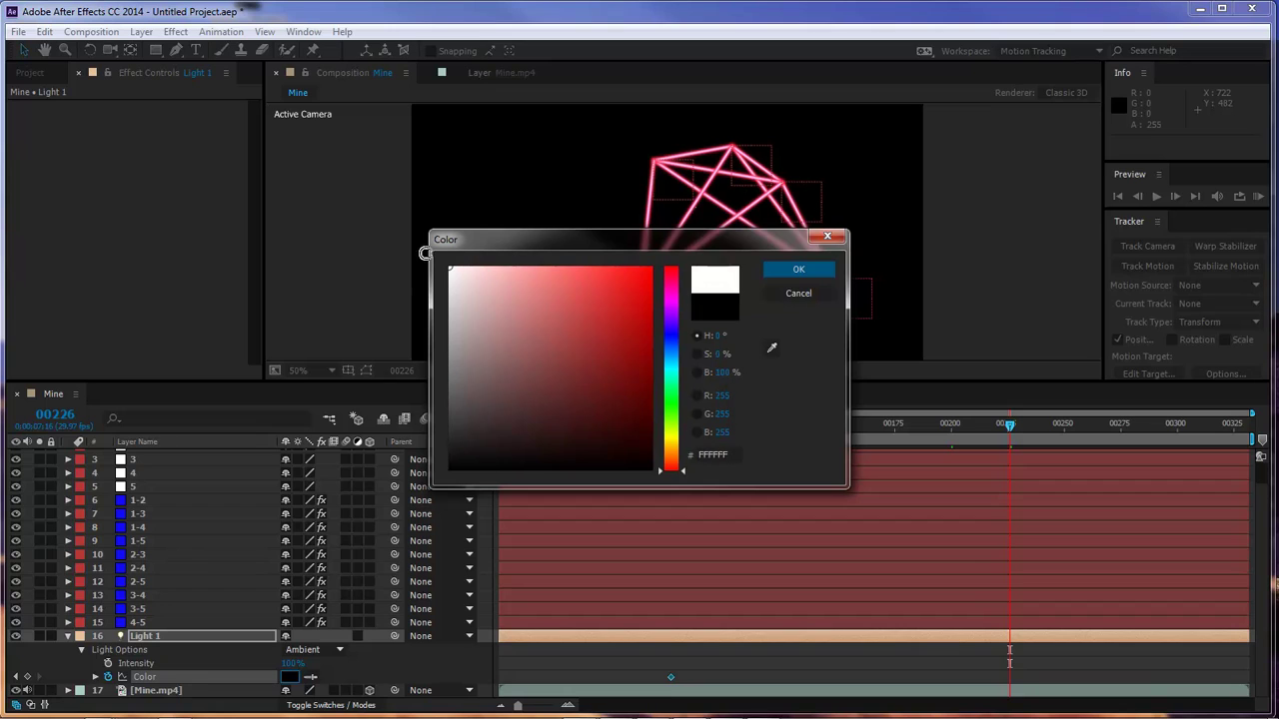
click(818, 271)
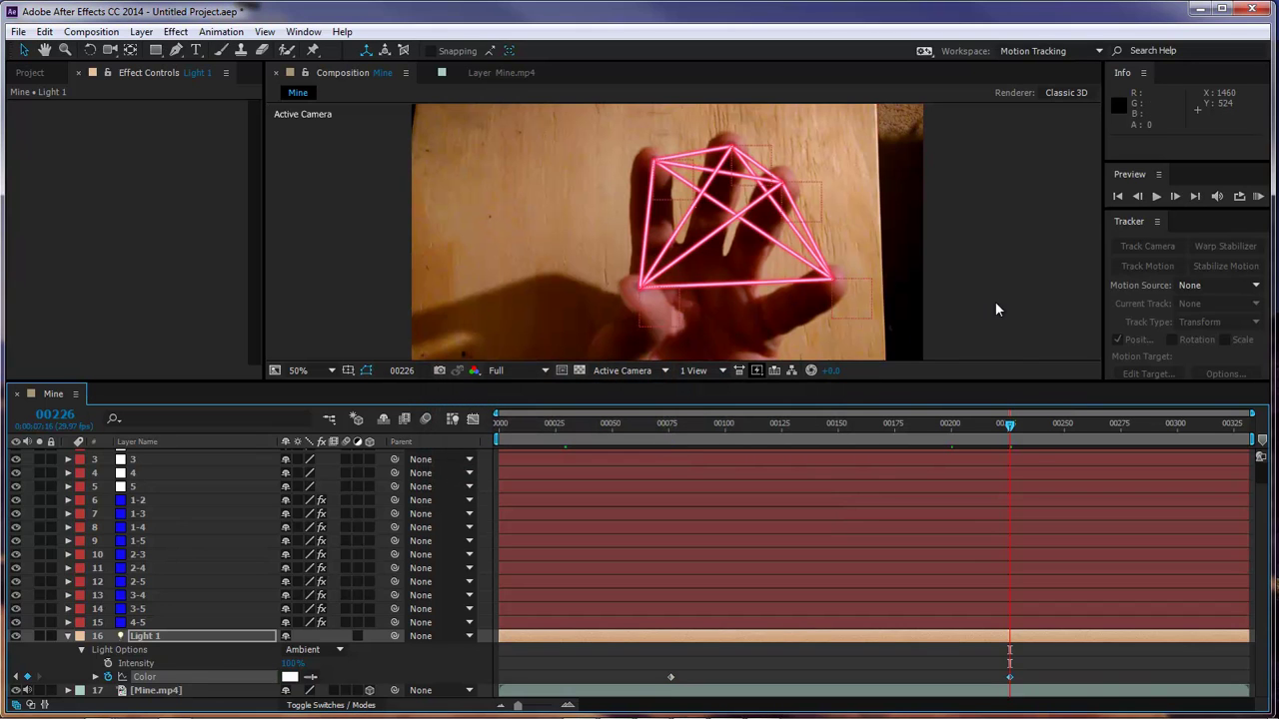
Move Light 1's black Color keyframe to frame 00168 and scrub to preview the fade-in.
click(854, 429)
click(772, 429)
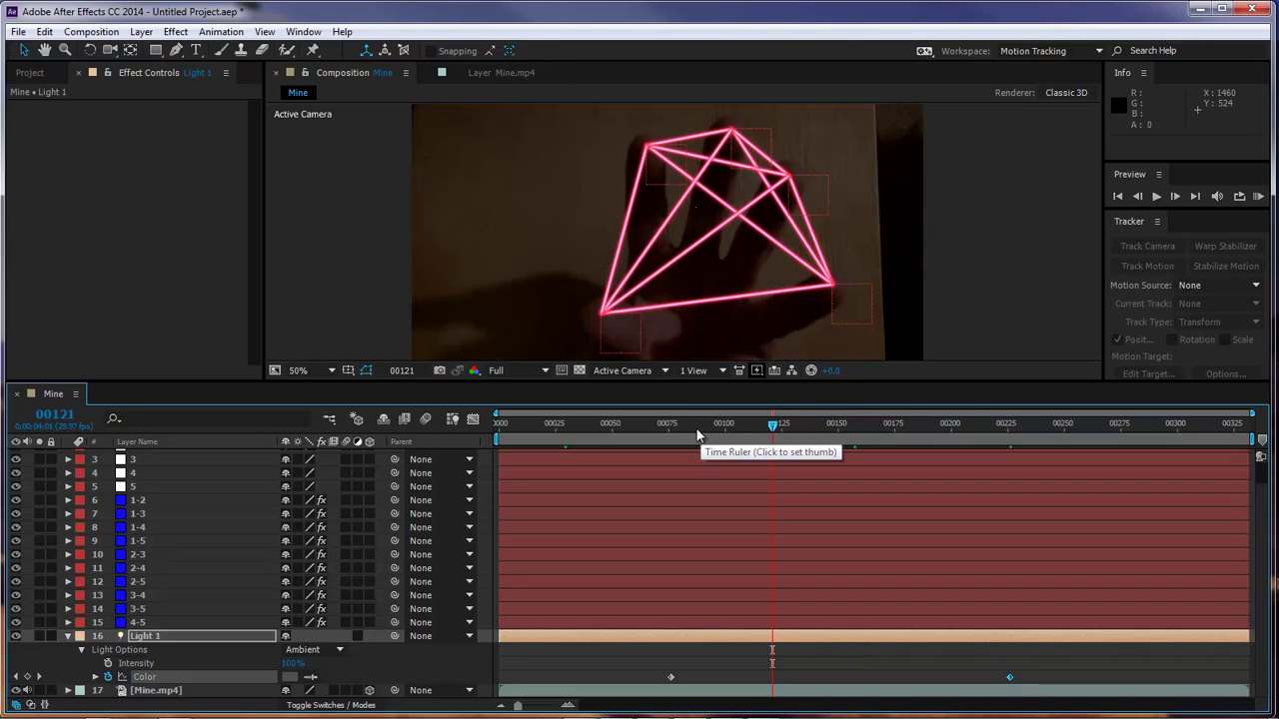
drag(671, 677, 877, 678)
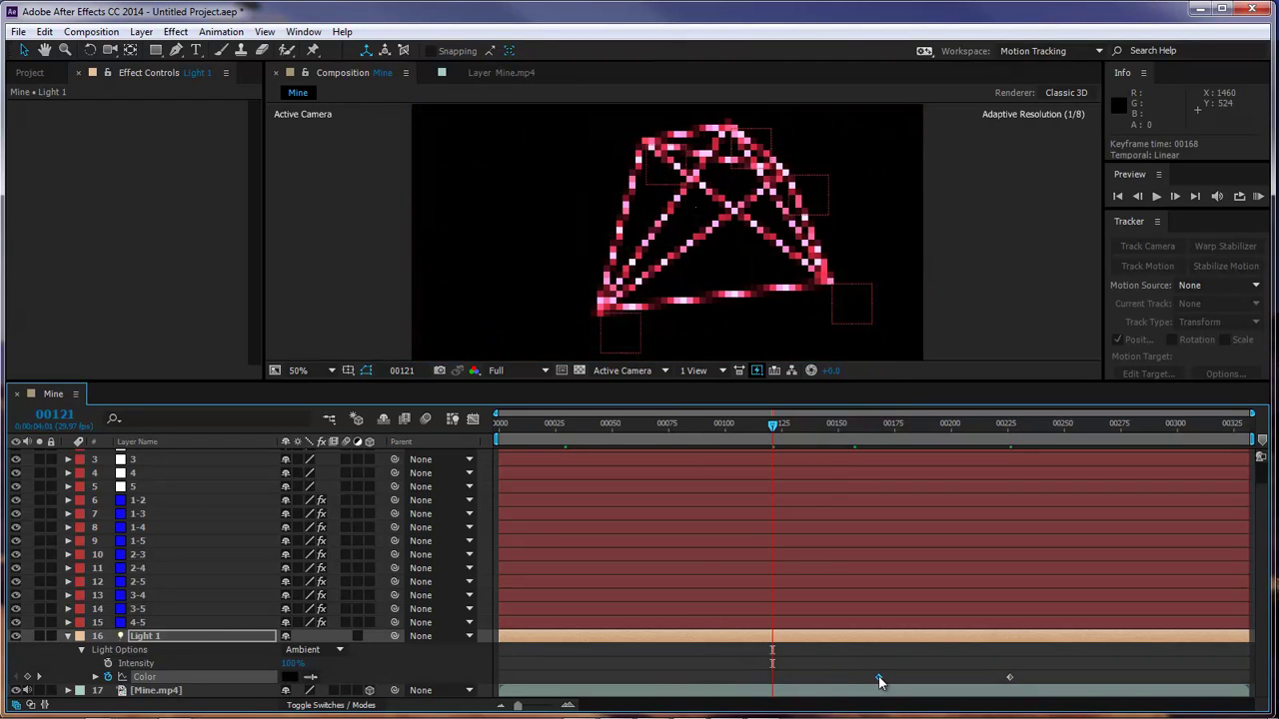
click(945, 423)
drag(975, 430, 1106, 428)
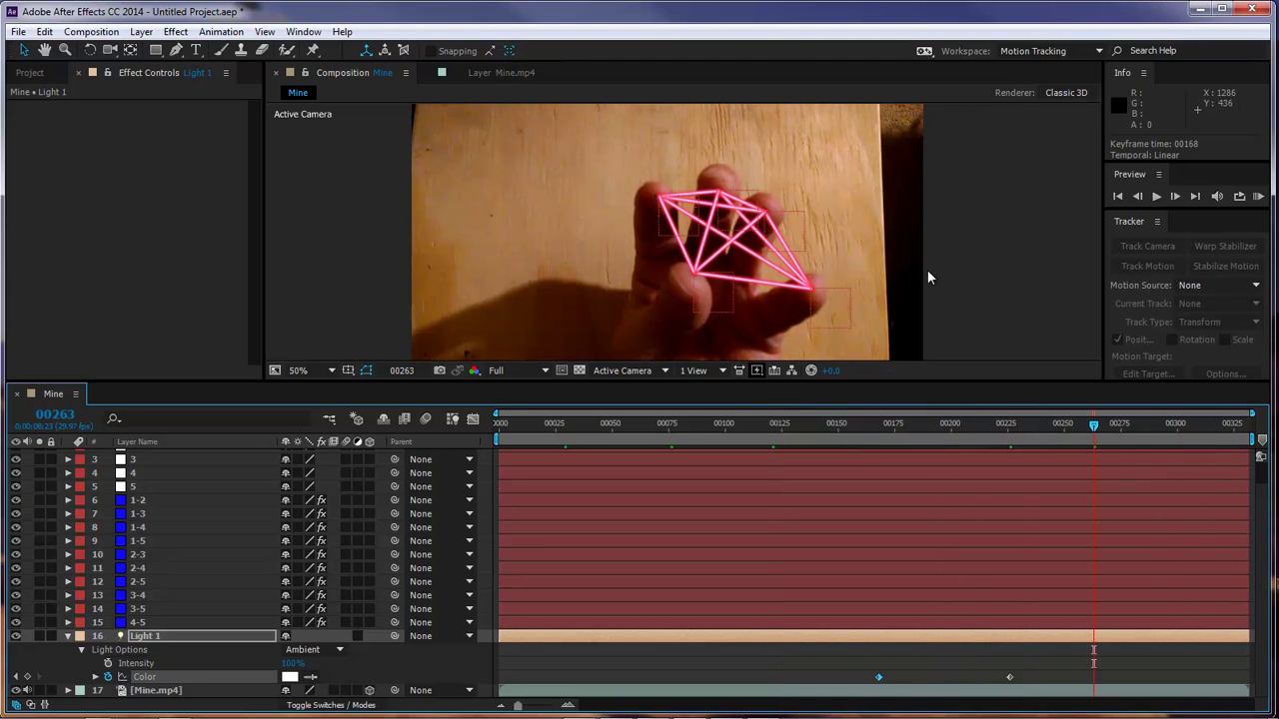